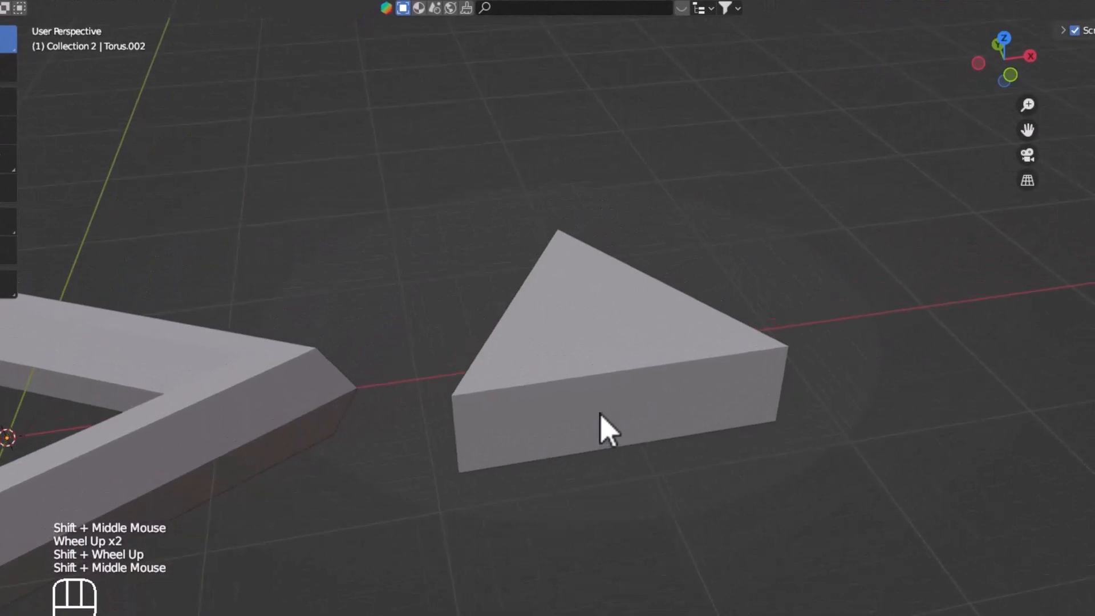
middle_click_drag(603, 428, 741, 339, "shift")
scroll(588, 408, "down", 1)
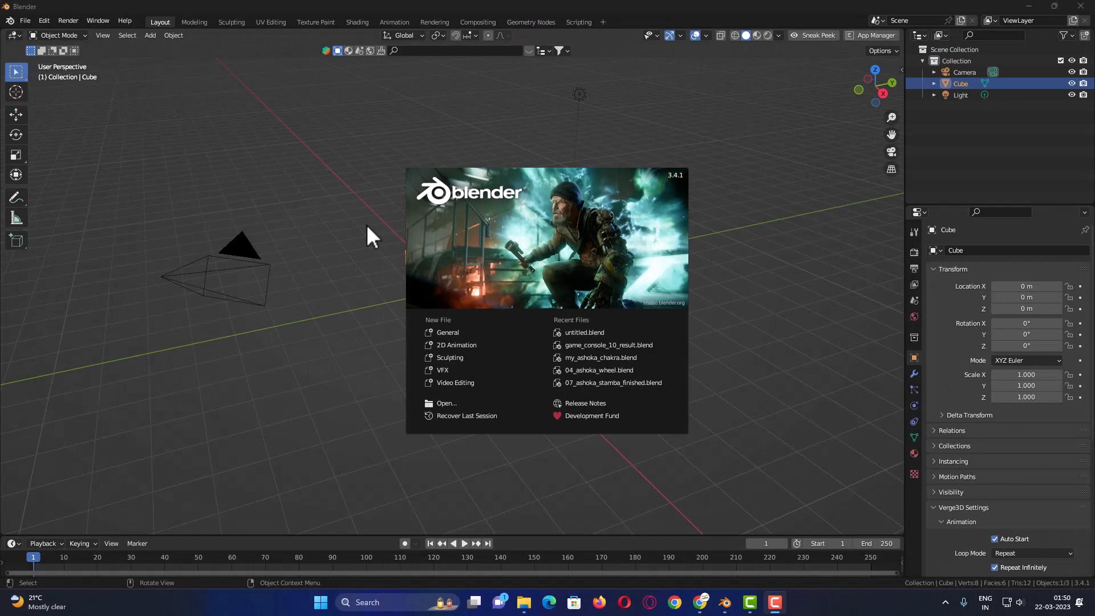
Step: Dismiss the splash screen and delete the default cube from the scene
left_click(365, 234)
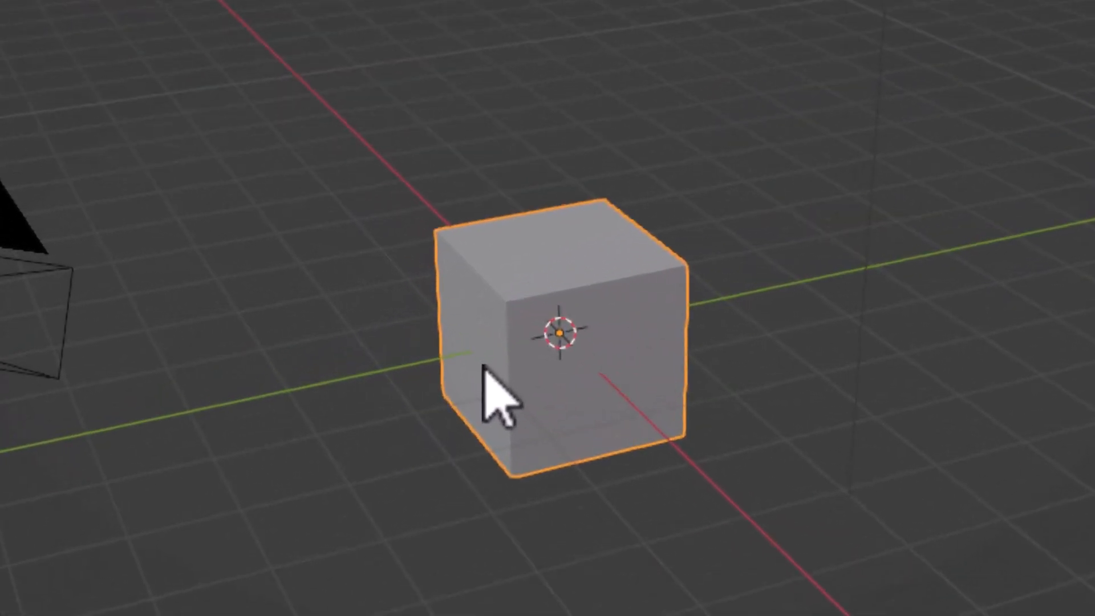
key("x")
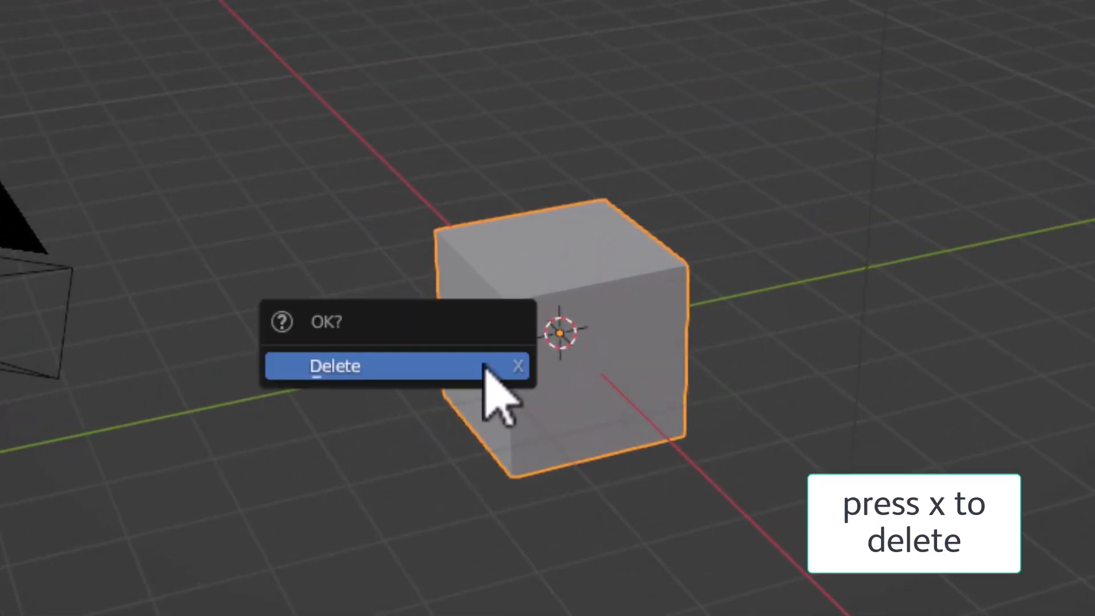
left_click(485, 368)
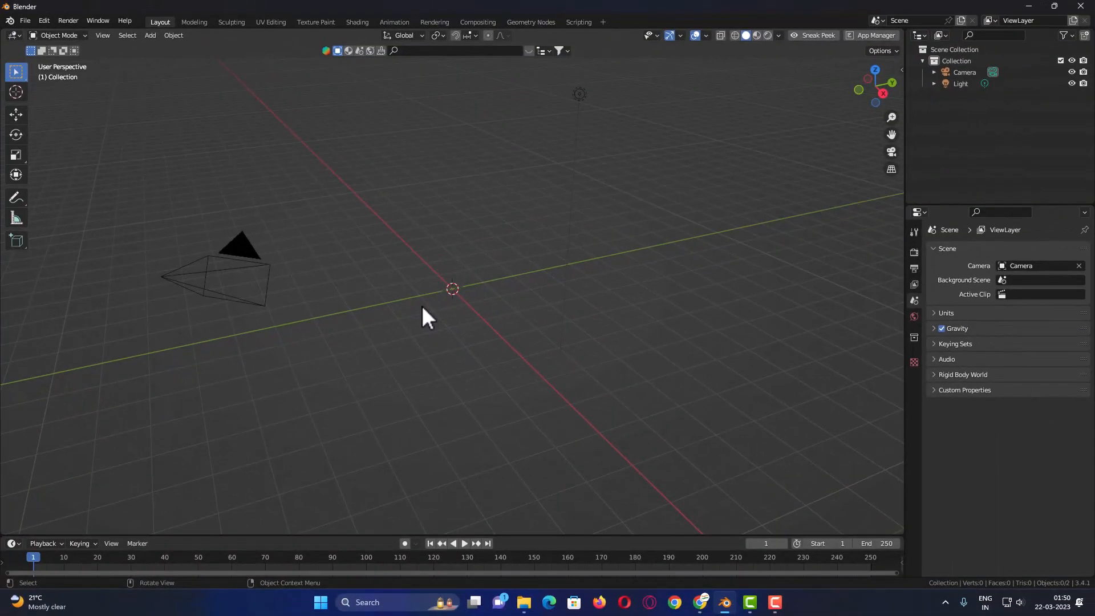
Step: Add a mesh cylinder with 3 vertices and a depth of 0.5 m to form a triangular prism
key("shift+a")
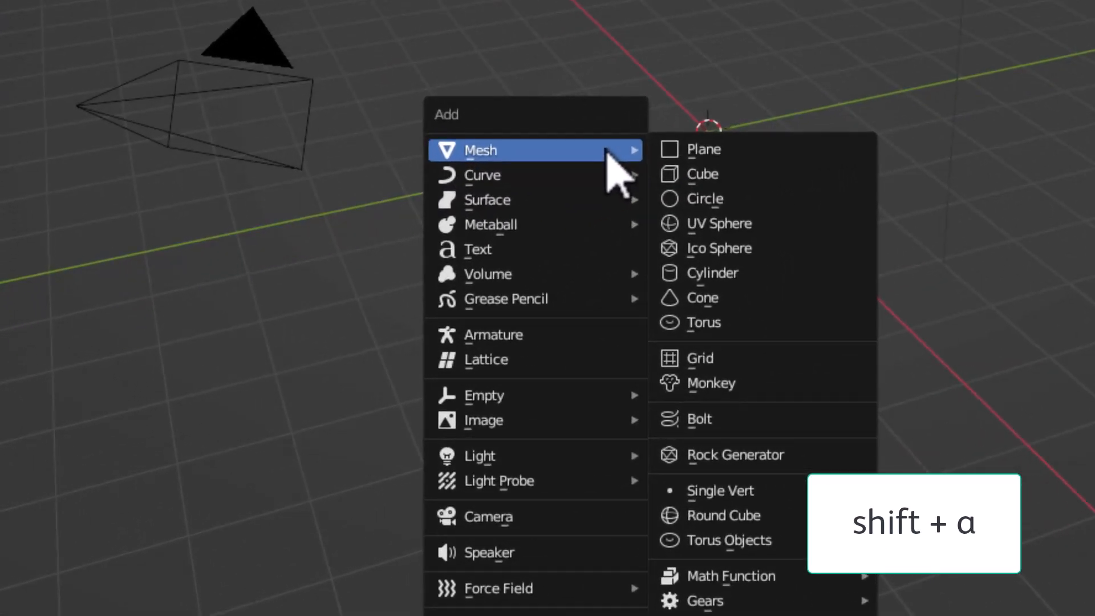
left_click(706, 278)
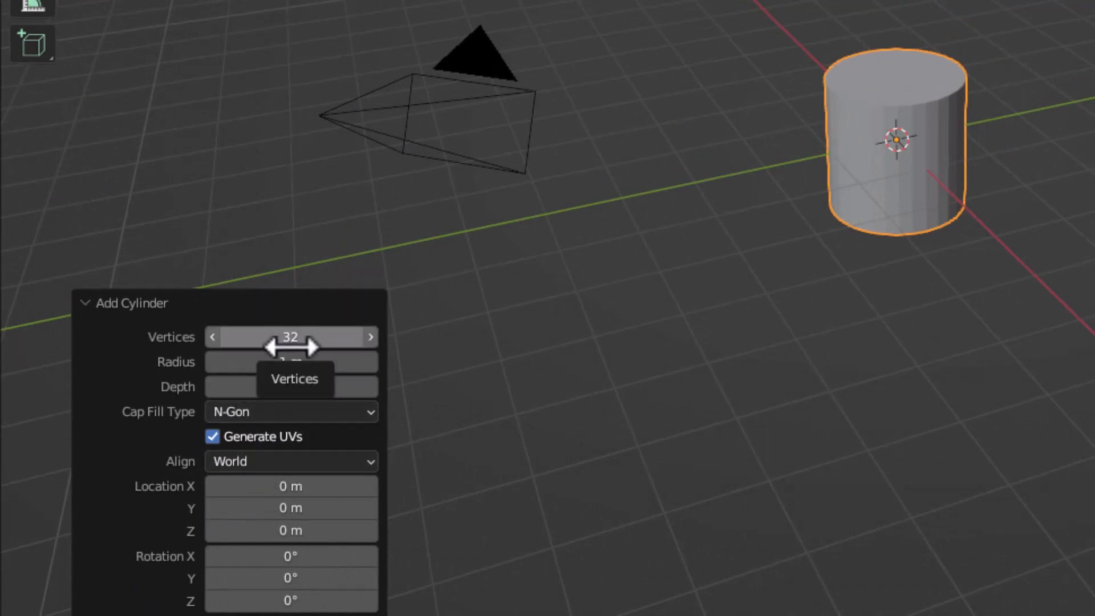
left_click_drag(293, 340, 250, 344)
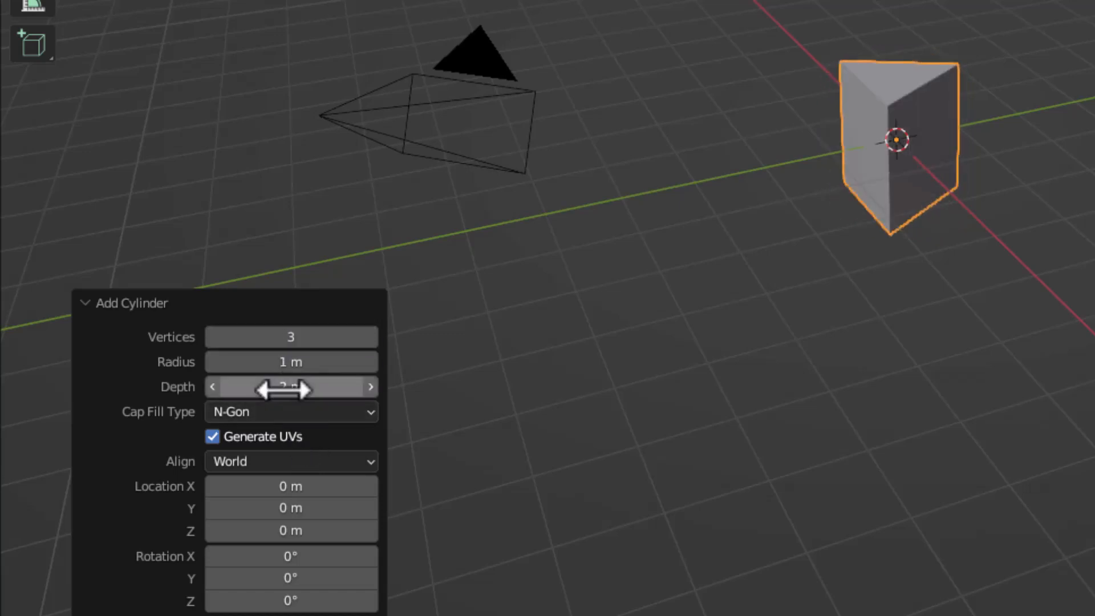
left_click(286, 387)
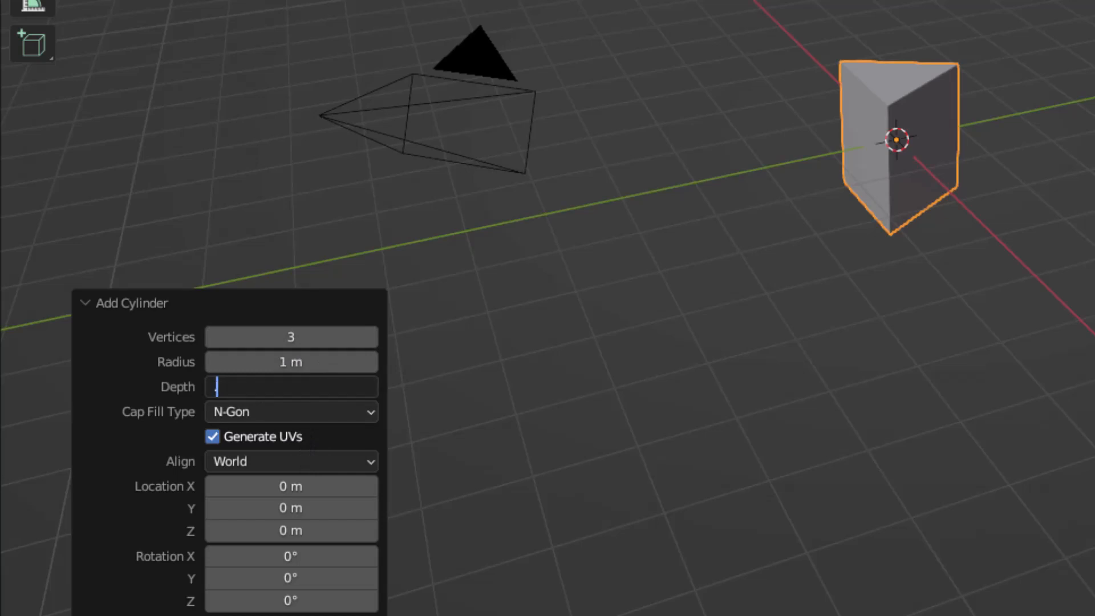
type(".5")
key("Return")
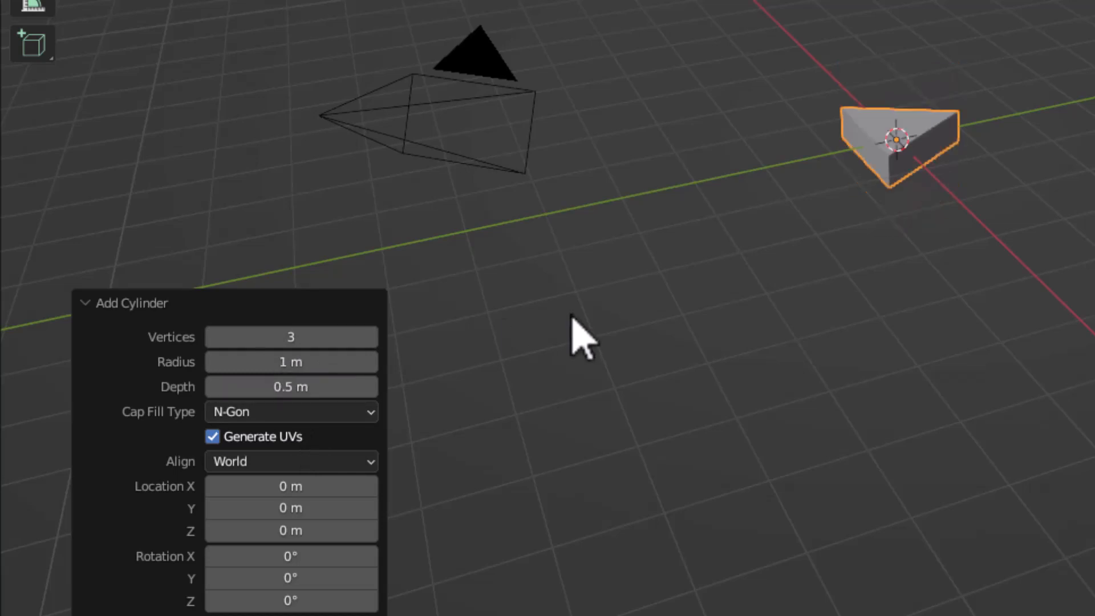
Step: Set the triangular prism's Y location to 2 m
scroll(958, 245, "up", 5)
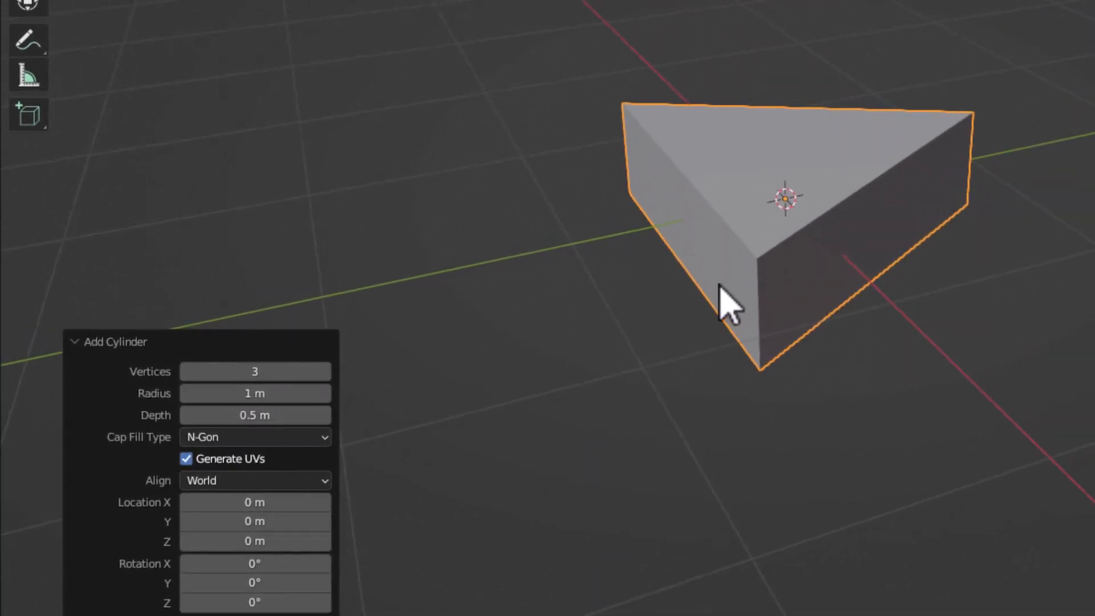
scroll(730, 311, "down", 2)
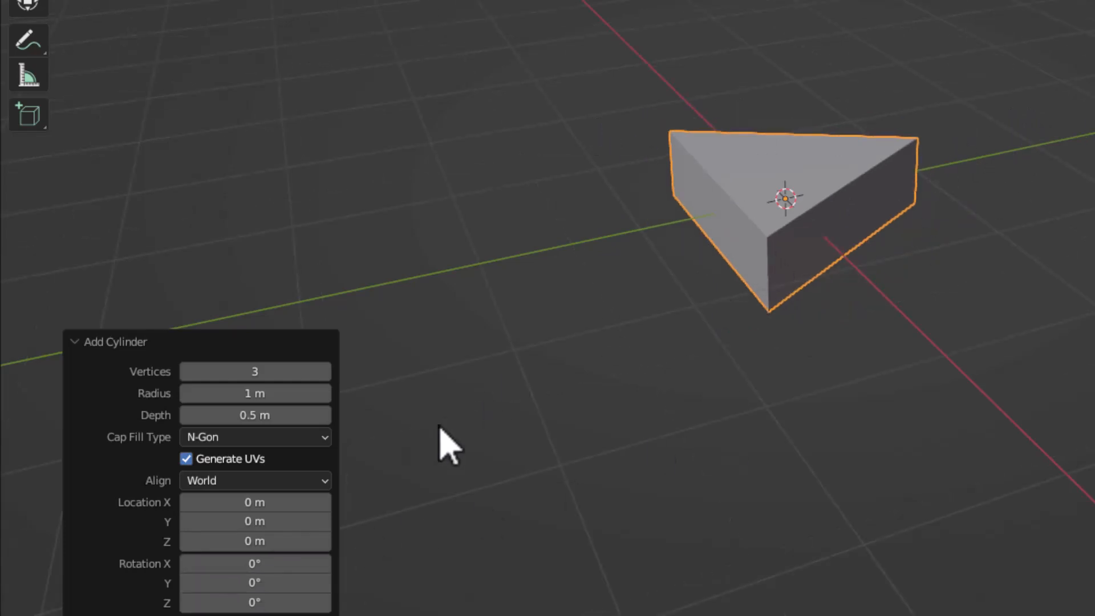
left_click(255, 522)
type("2")
key("Return")
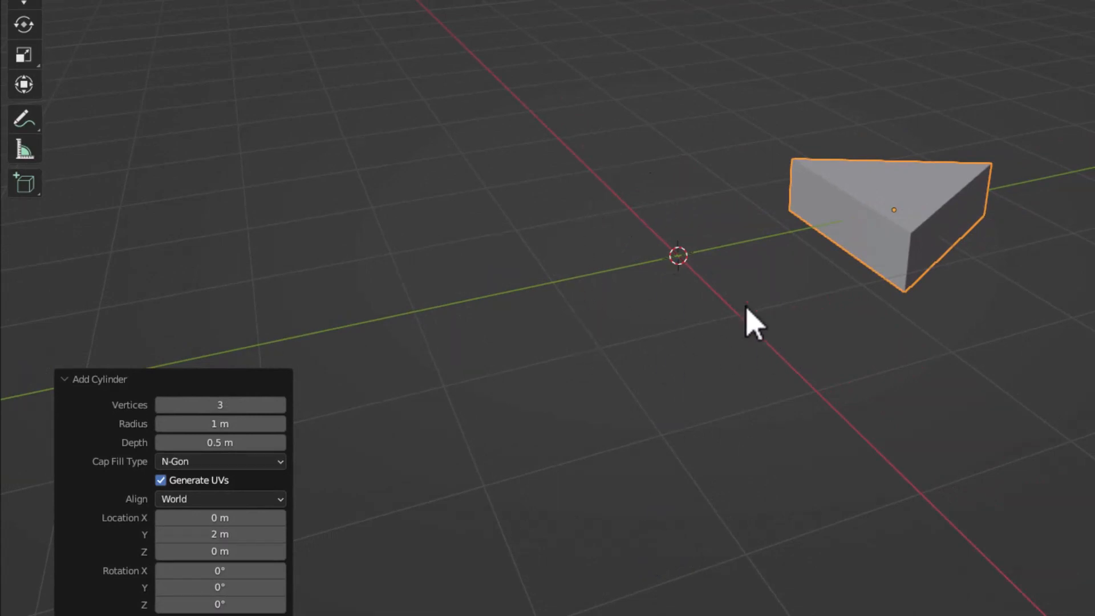
Step: Add a mesh torus with 3 major segments and 5 minor segments at the world origin
key("shift+a")
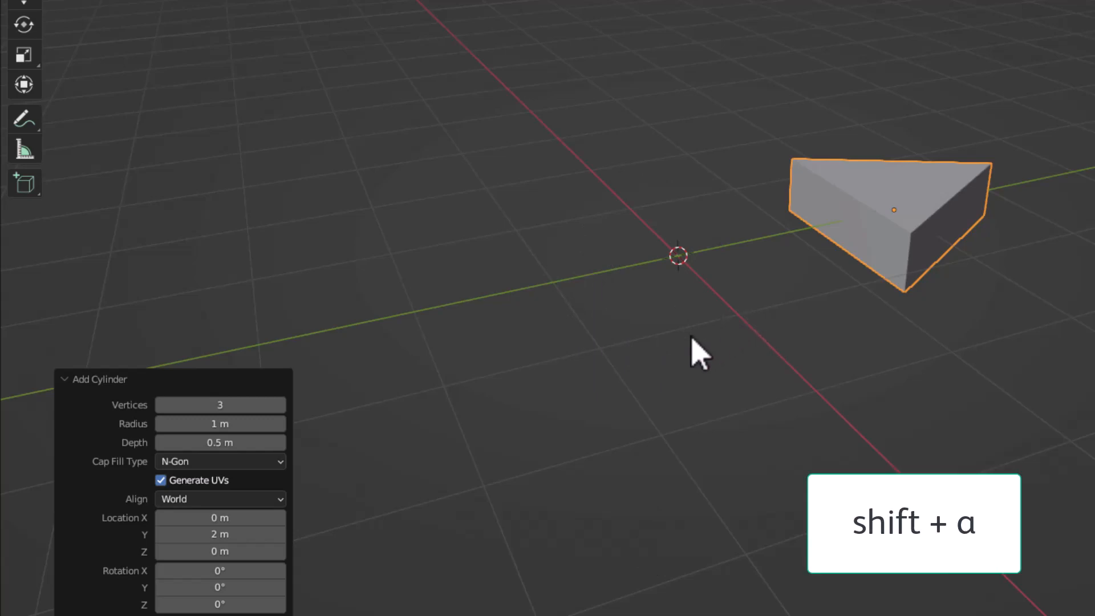
mouse_move(679, 340)
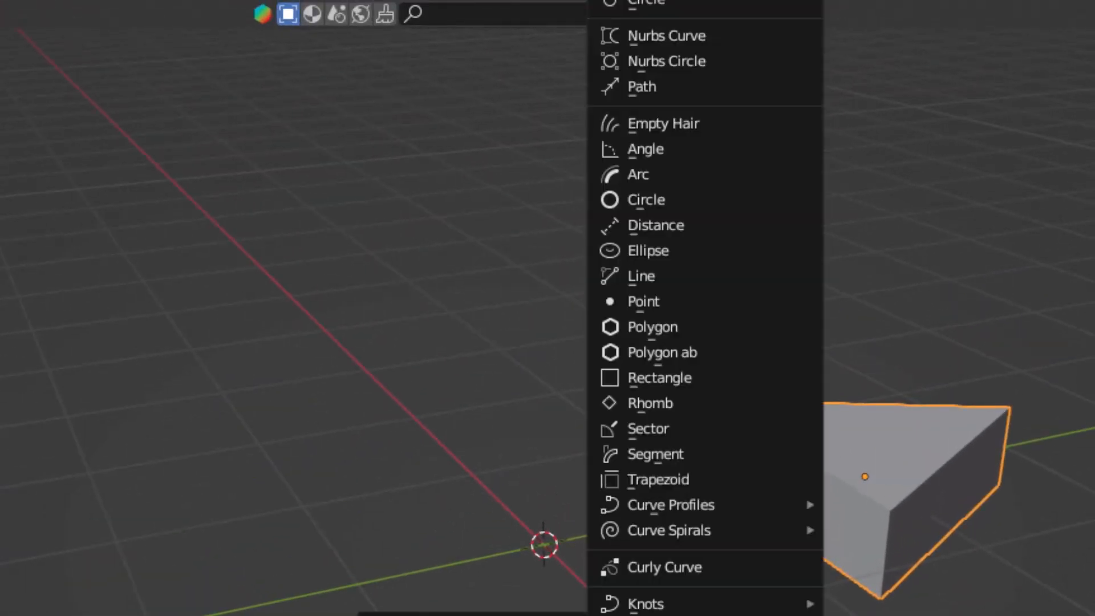
mouse_move(472, 615)
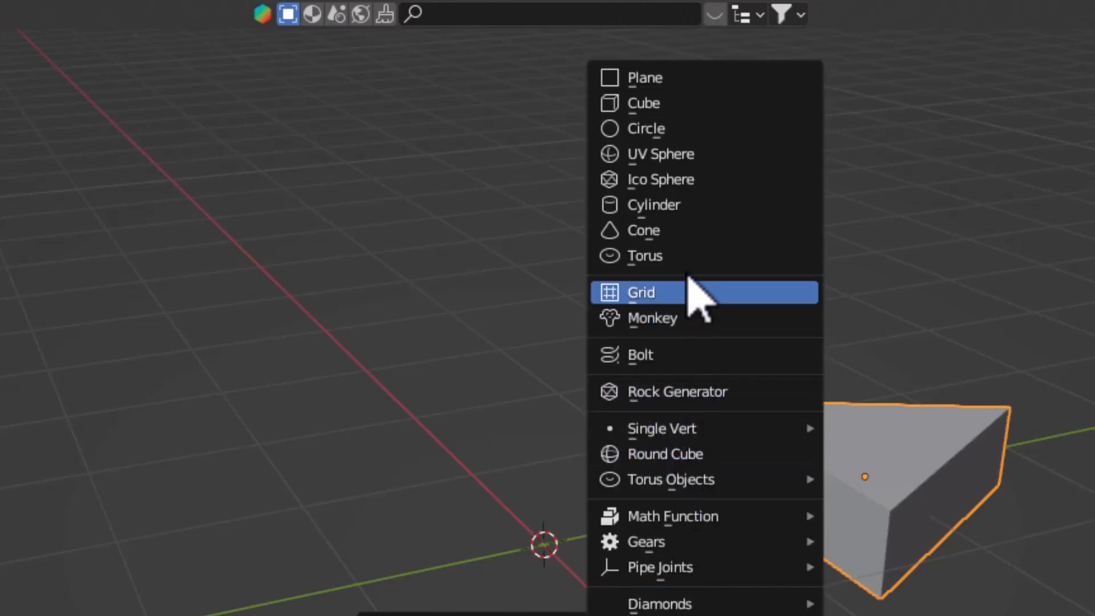
left_click(691, 259)
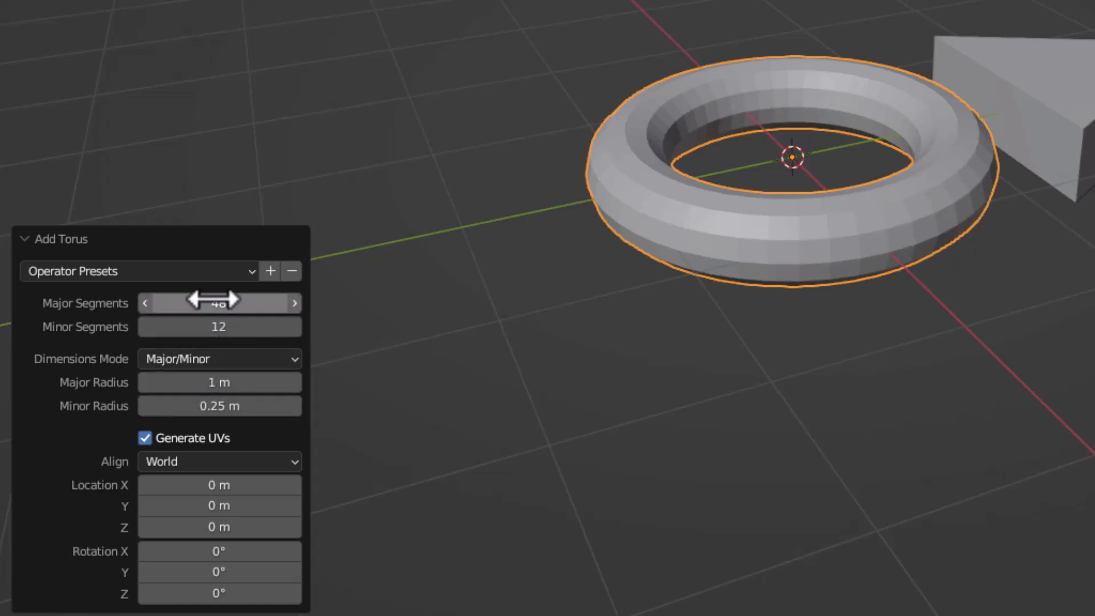
left_click_drag(213, 299, 85, 299)
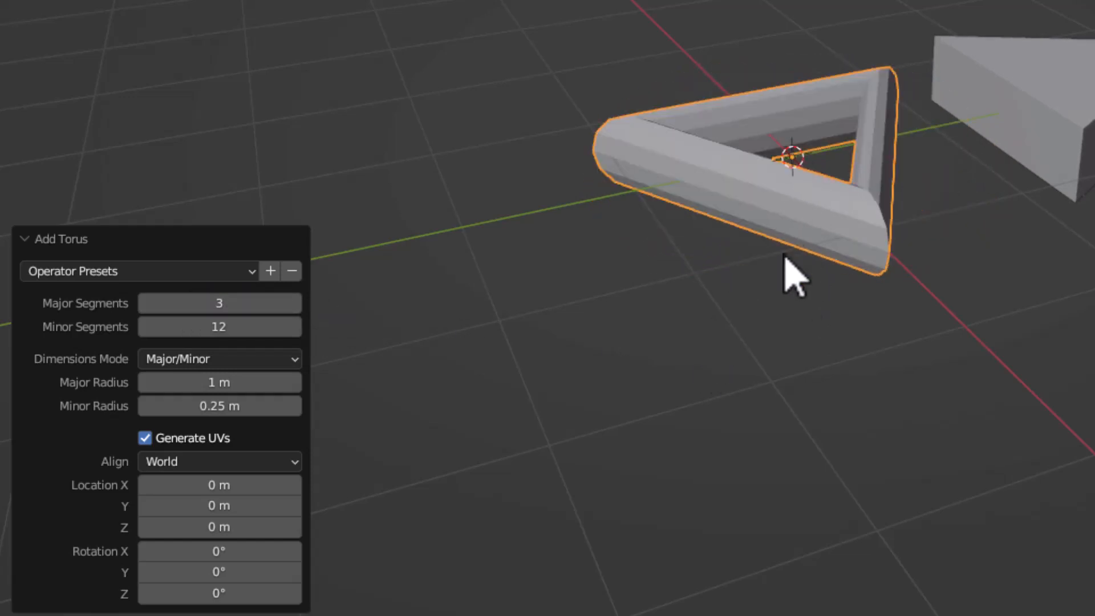
left_click(220, 327)
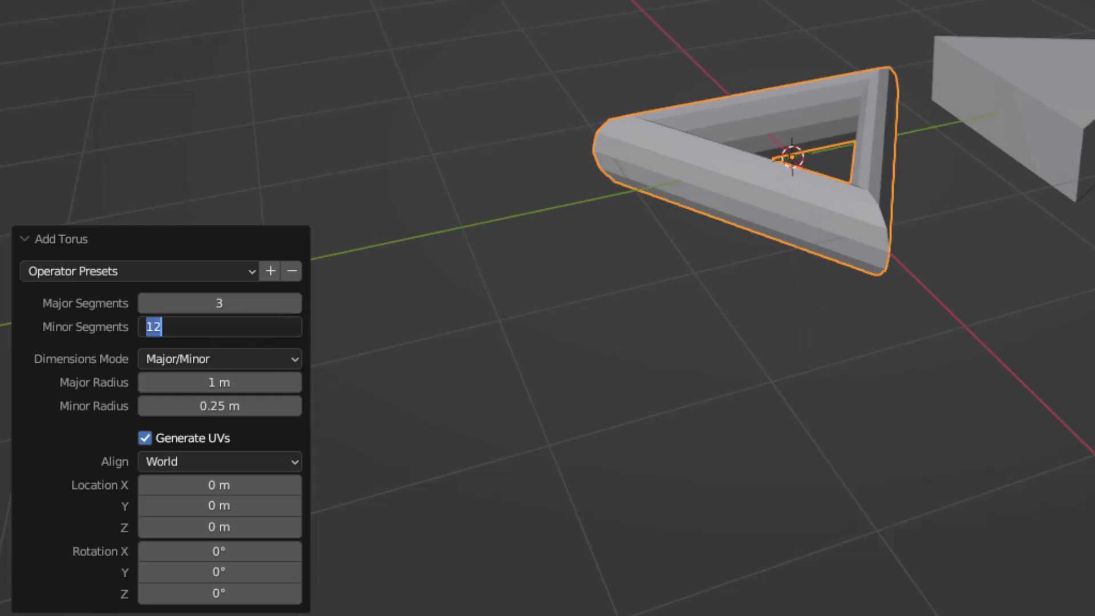
type("5")
key("Return")
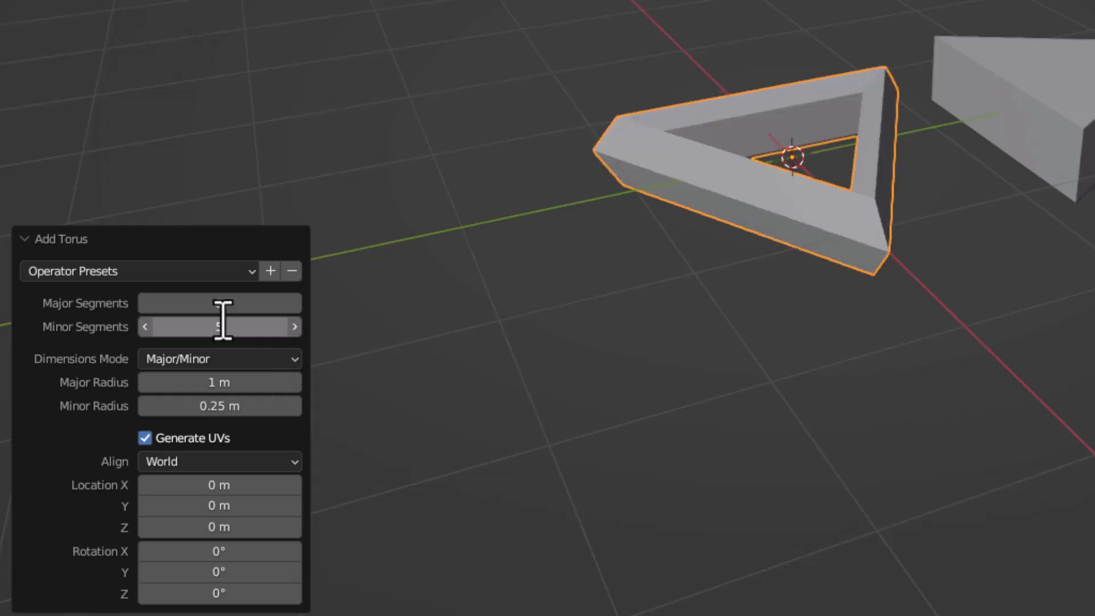
Step: Add a mesh cone with 4 vertices and a depth of 1 m to form a pyramid
scroll(713, 242, "up", 2)
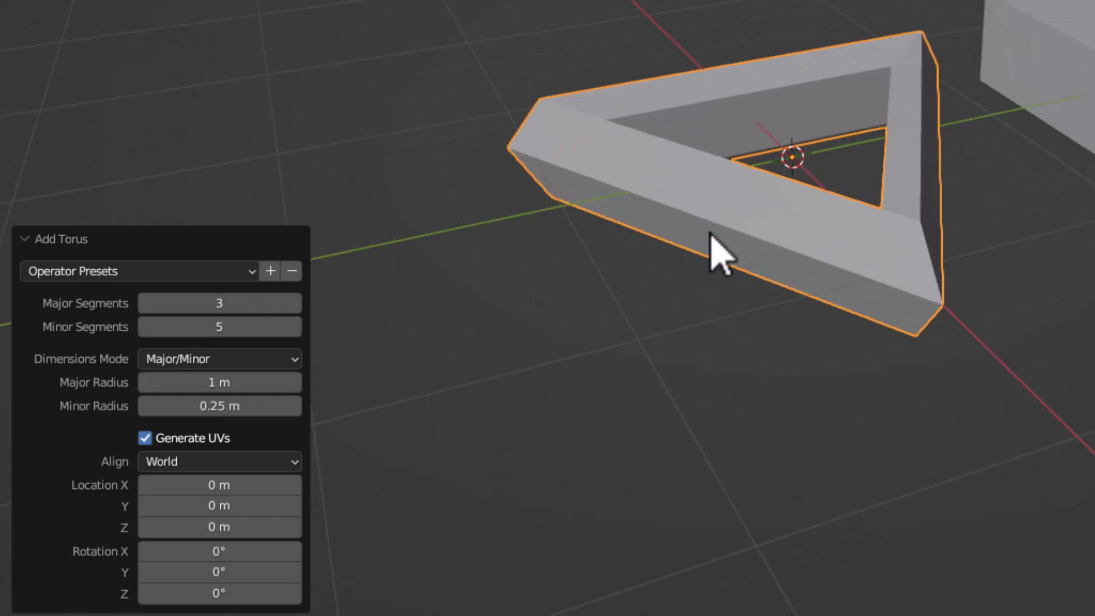
middle_click_drag(727, 211, 627, 246)
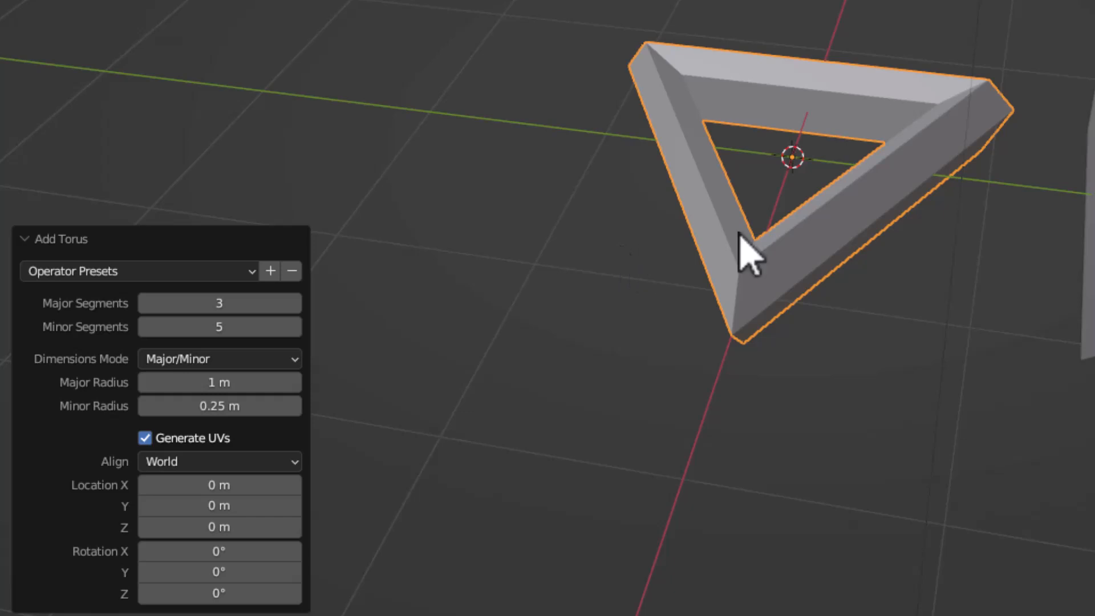
key("shift+a")
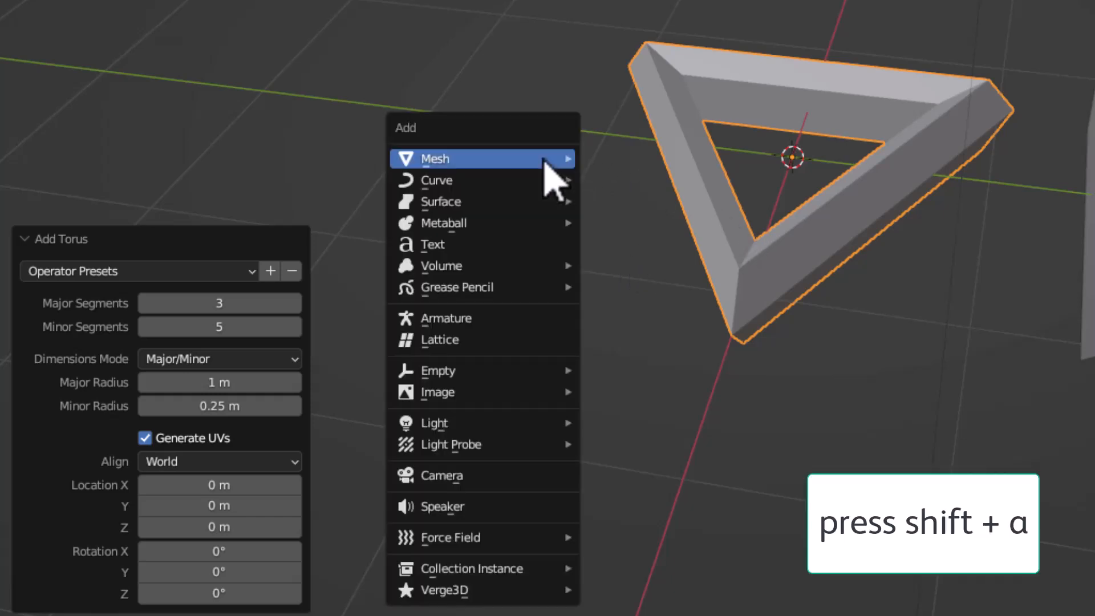
mouse_move(543, 161)
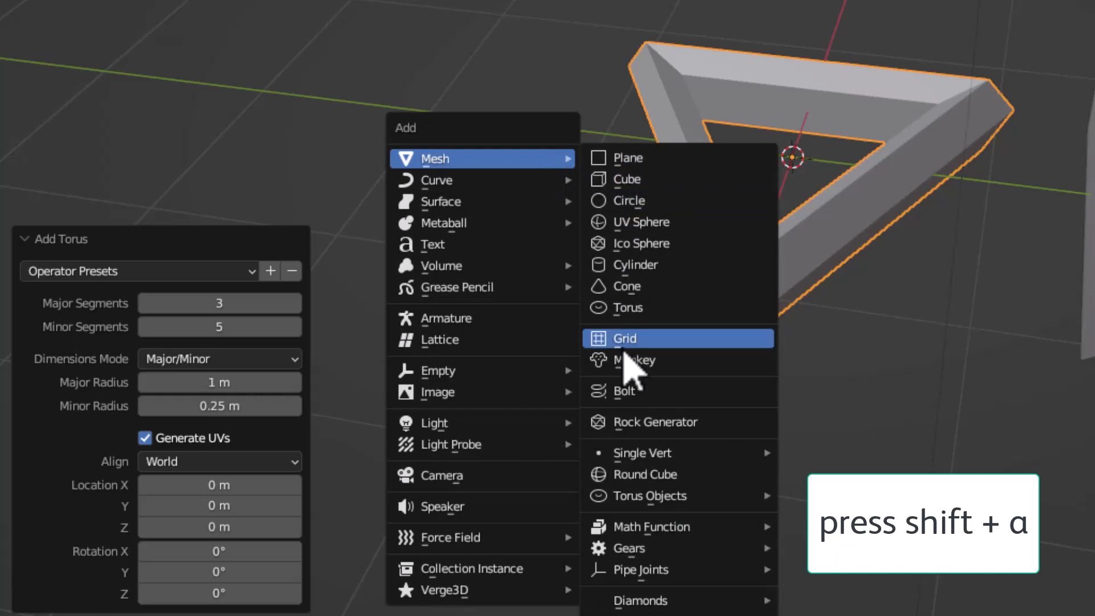
left_click(622, 286)
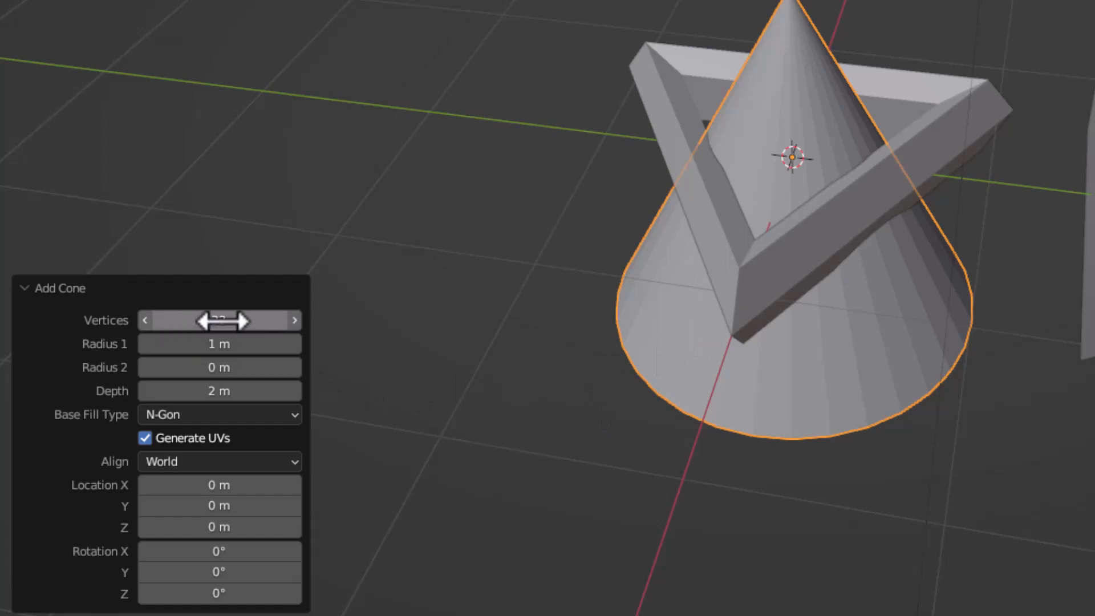
left_click_drag(222, 321, 166, 320)
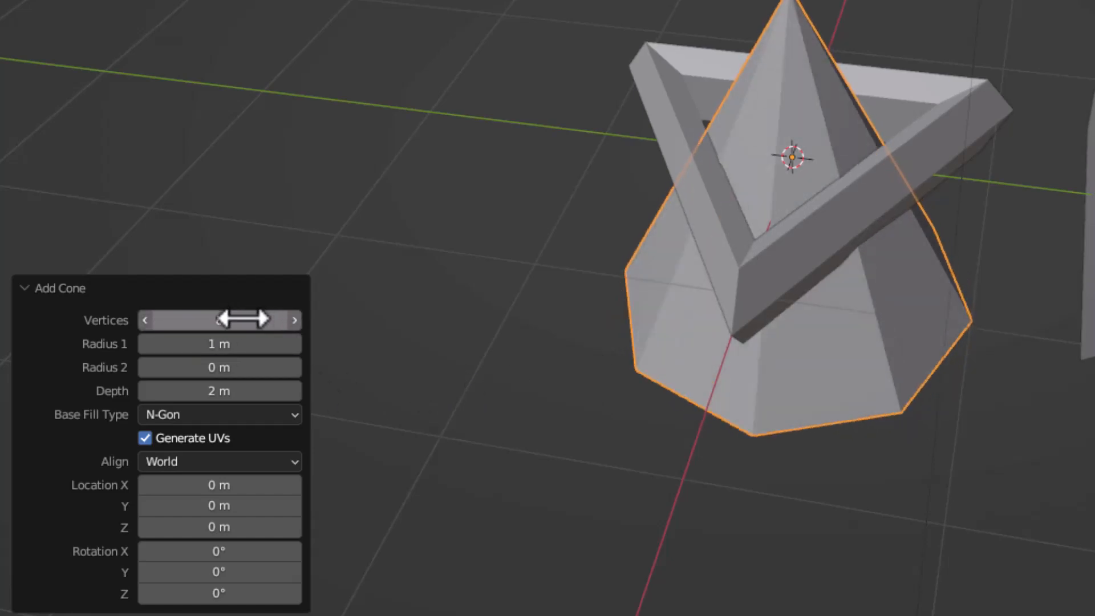
left_click(243, 320)
type("4")
key("Return")
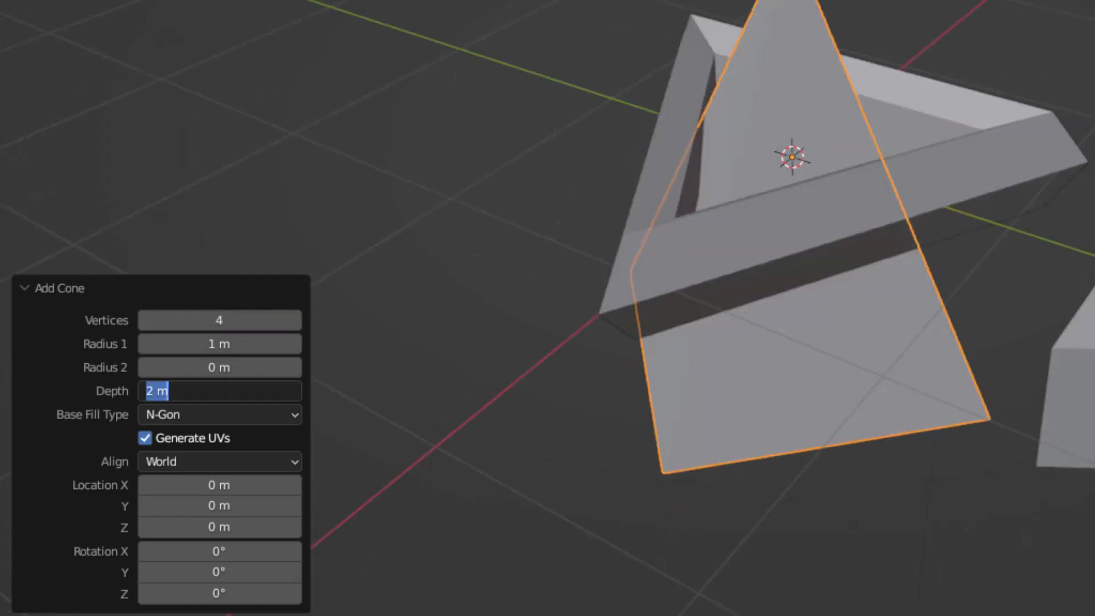
key("Return")
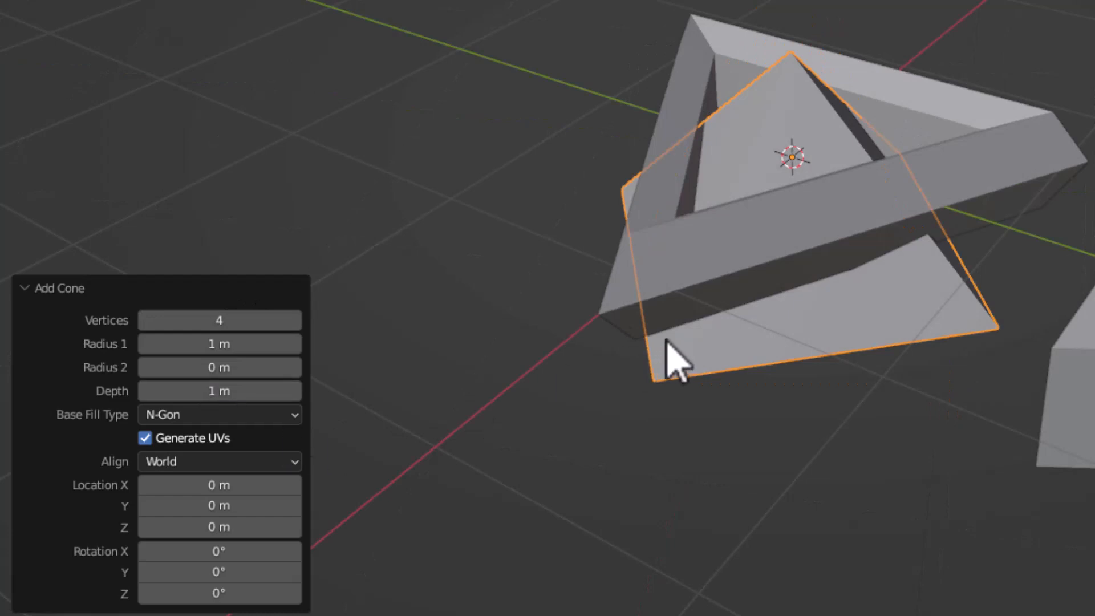
Step: Move the pyramid -2 m along the Y axis, clear of the triangular torus
key("g")
key("y")
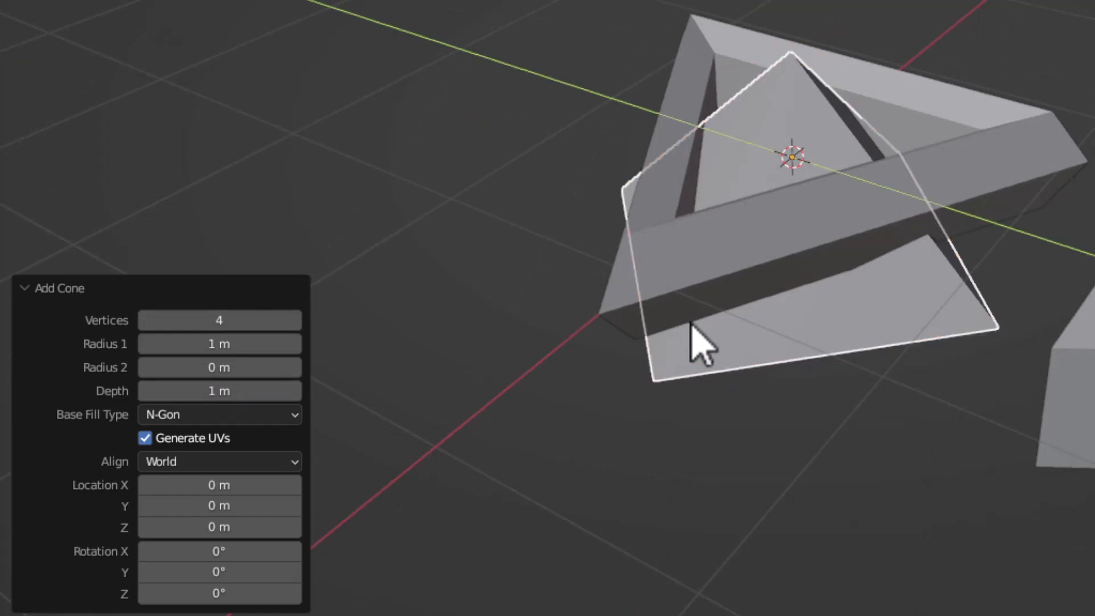
type("-2")
key("Return")
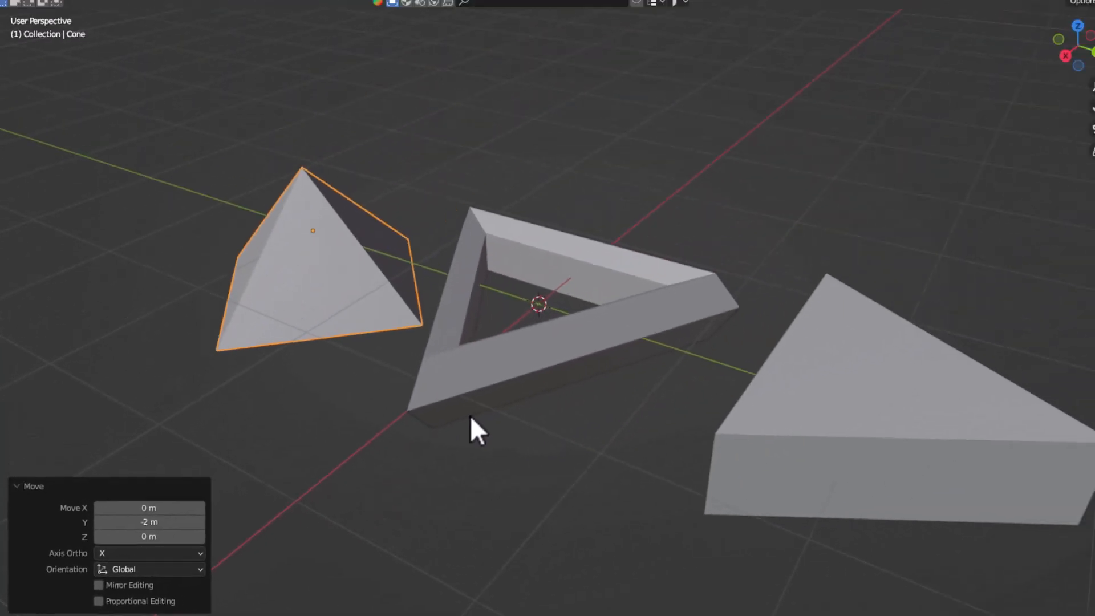
middle_click_drag(640, 359, 780, 322)
middle_click_drag(516, 423, 457, 462)
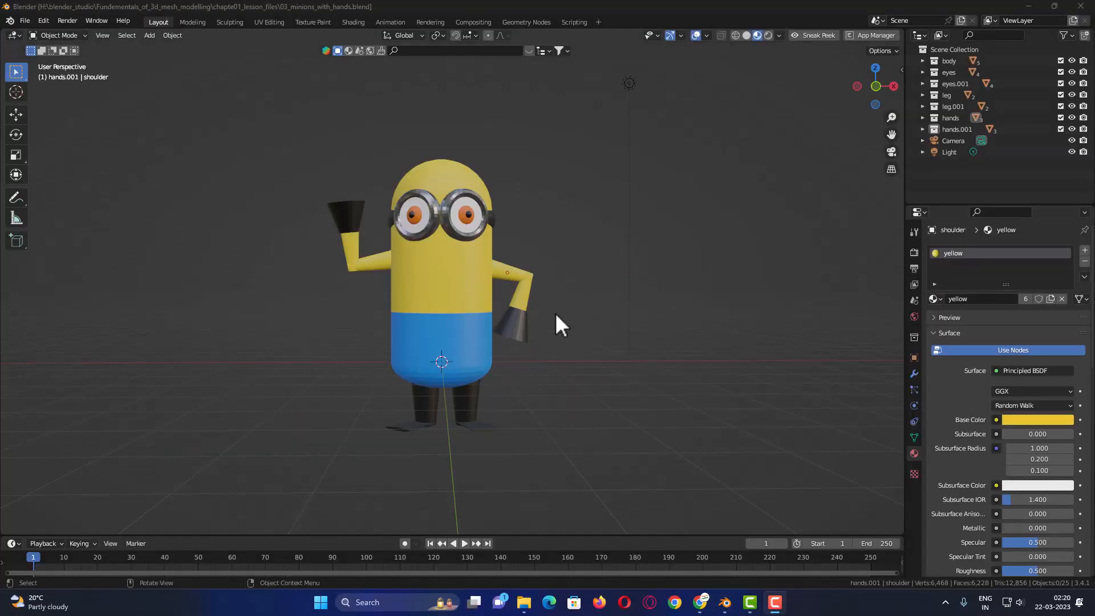
Step: Examine the separate shoulder, forearm and hand parts of the minion's lowered arm
scroll(556, 312, "up", 2)
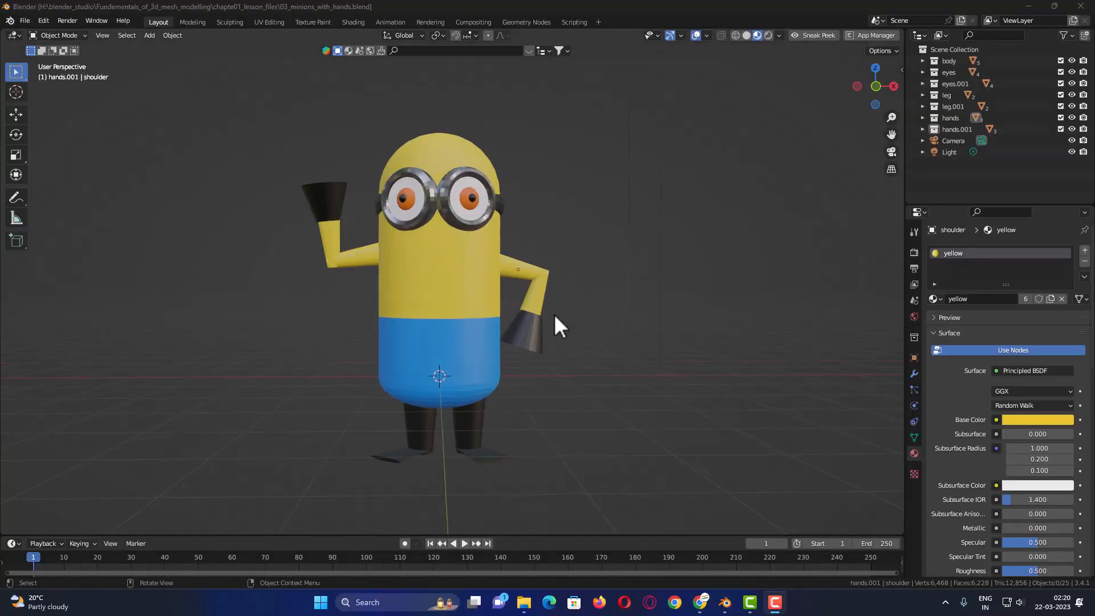
left_click(518, 267)
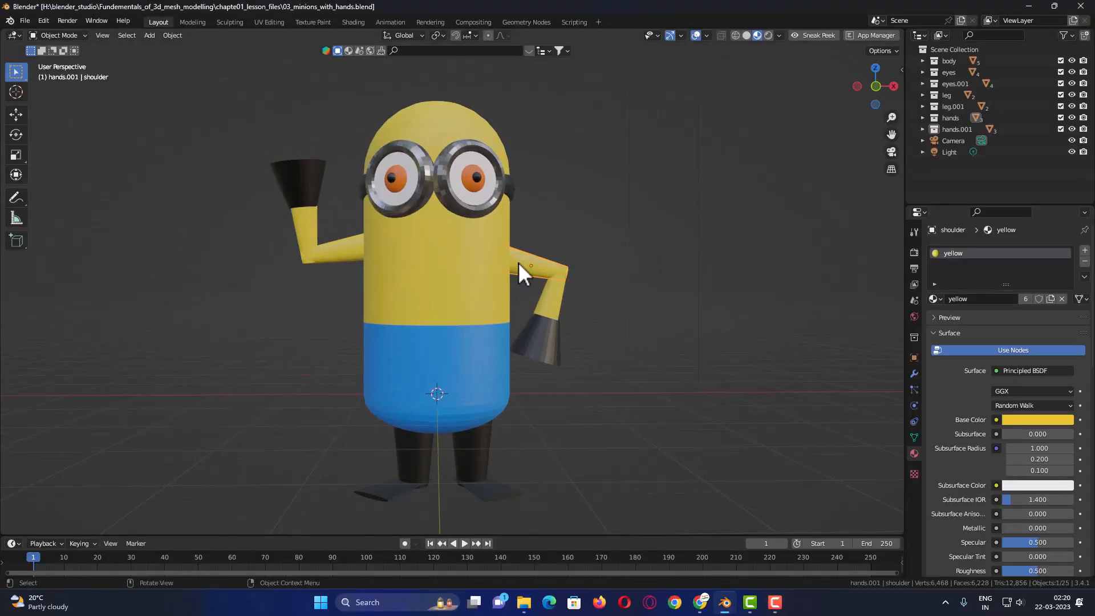
left_click(540, 345)
left_click(554, 303)
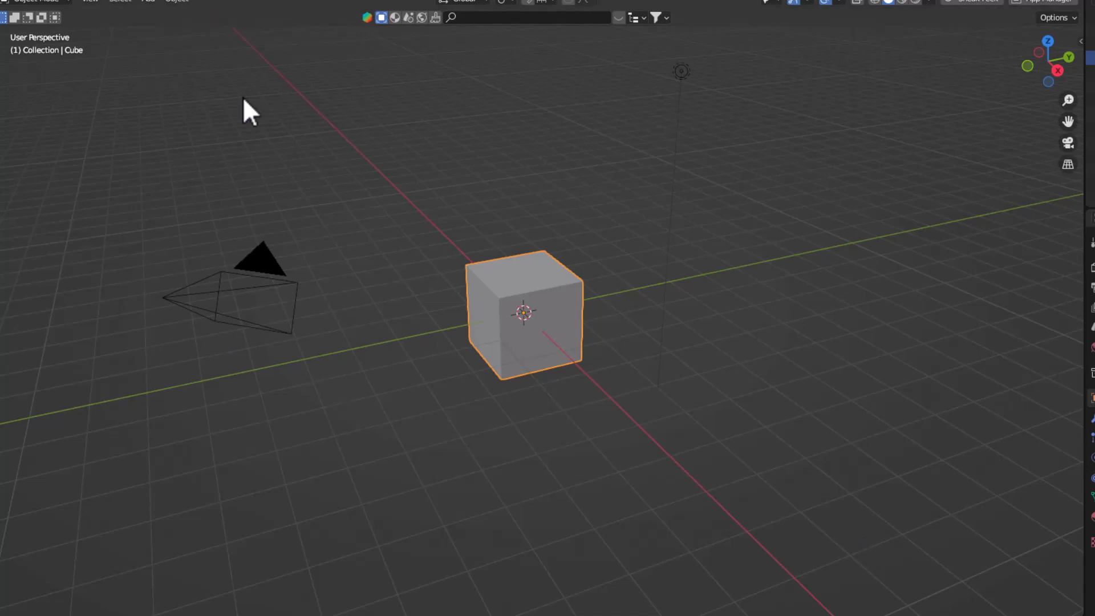
Step: Delete the default cube from the new scene
key("x")
left_click(490, 345)
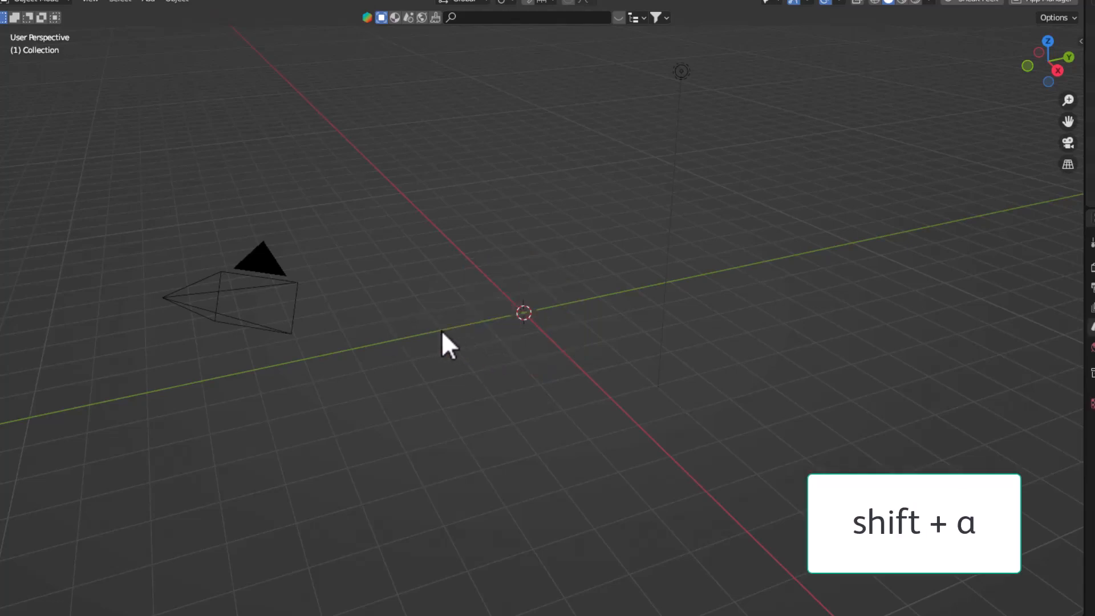
Step: Add a mesh cylinder with 60 vertices and a depth of 2 m, viewed from the front
key("shift+a")
mouse_move(441, 330)
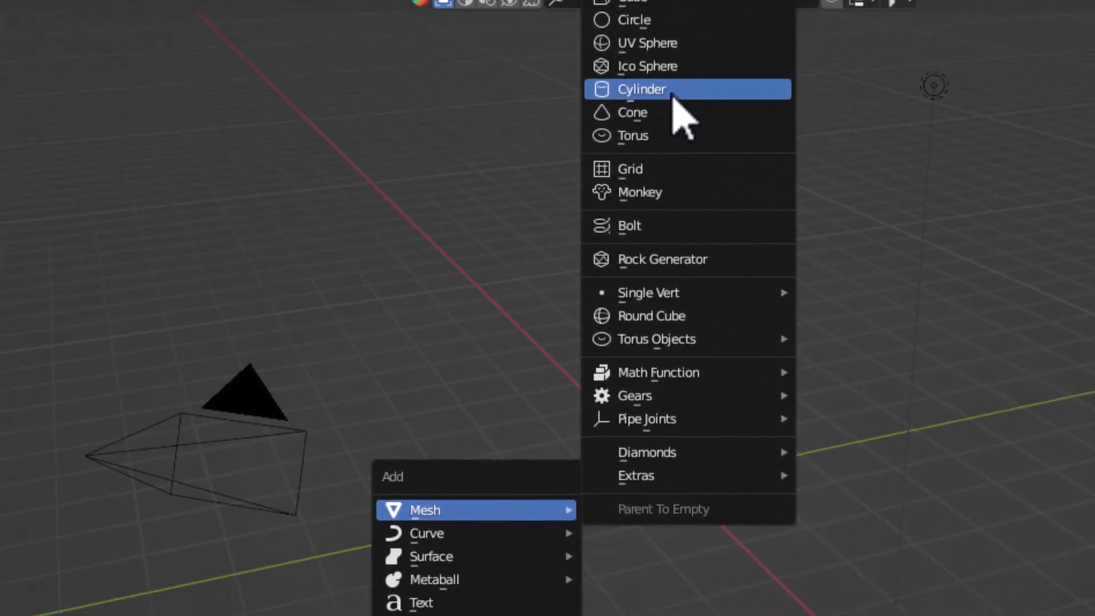
left_click(673, 90)
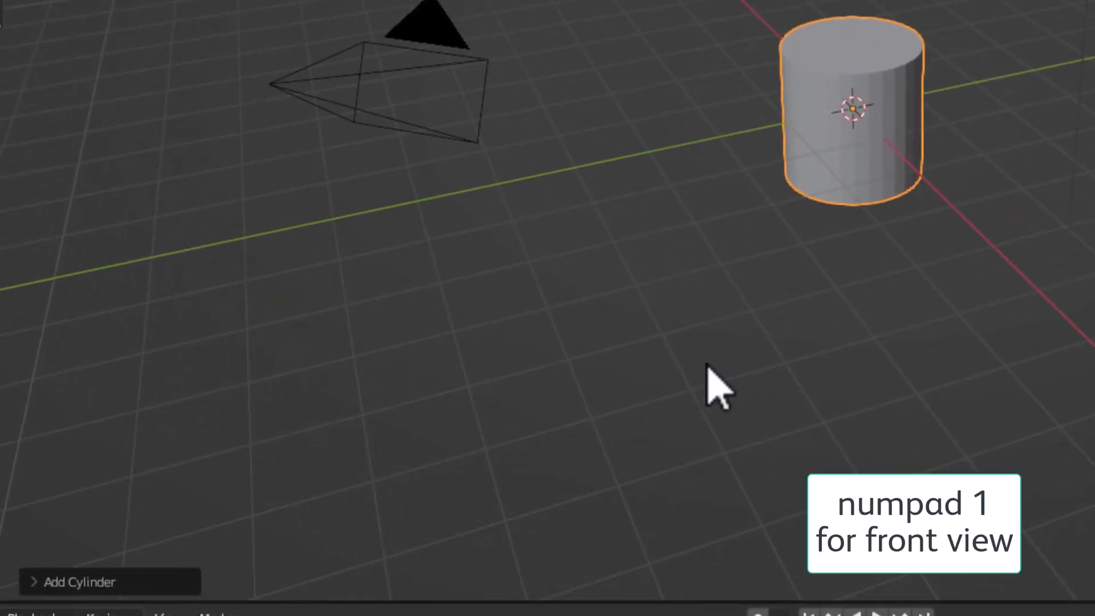
key("KP_1")
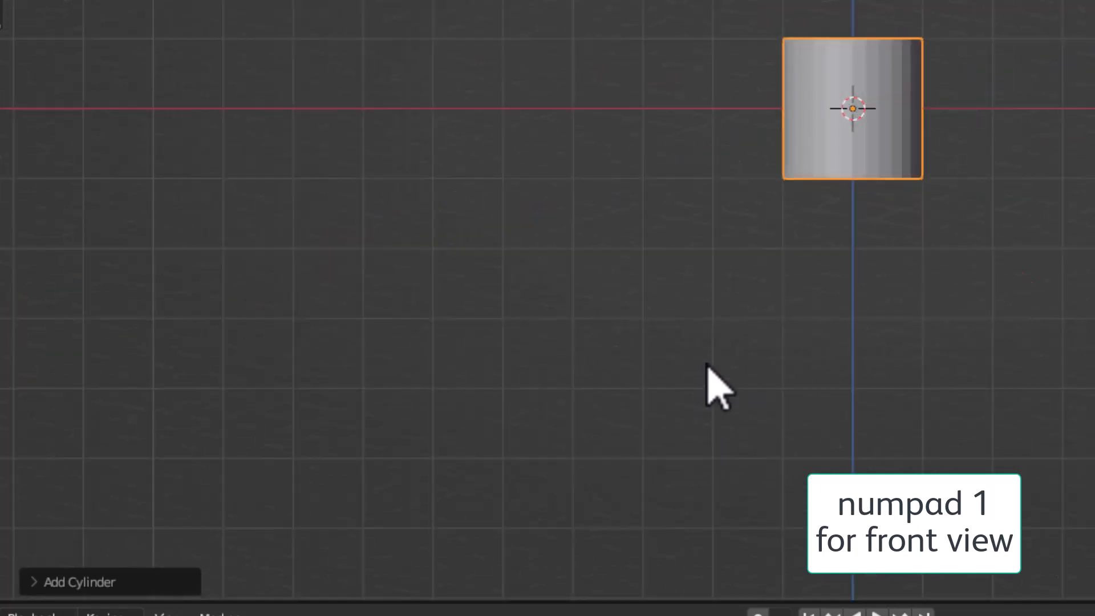
left_click(36, 589)
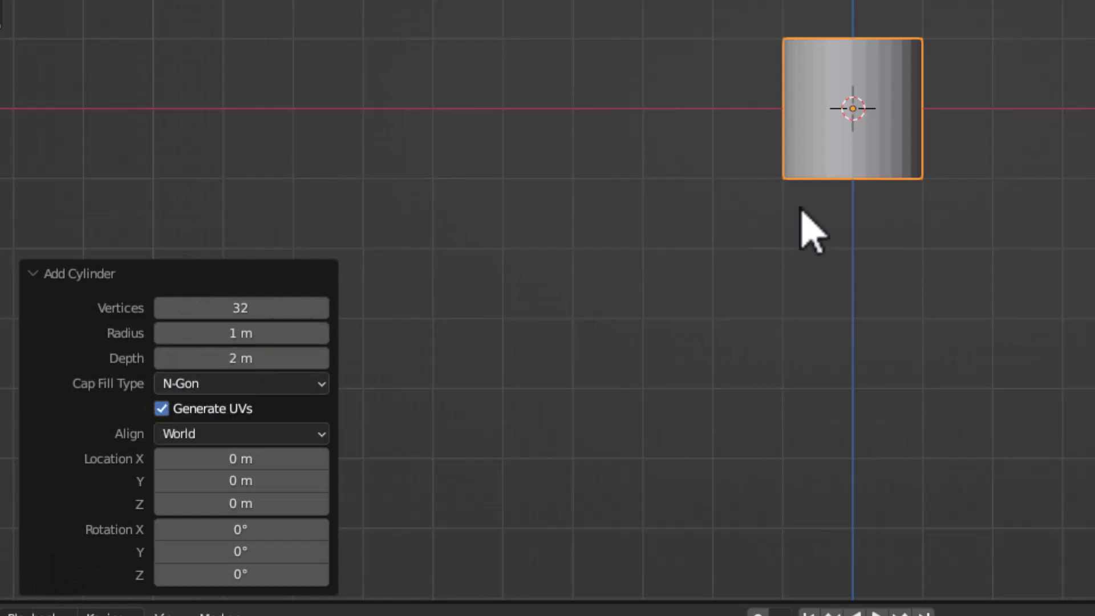
left_click(227, 307)
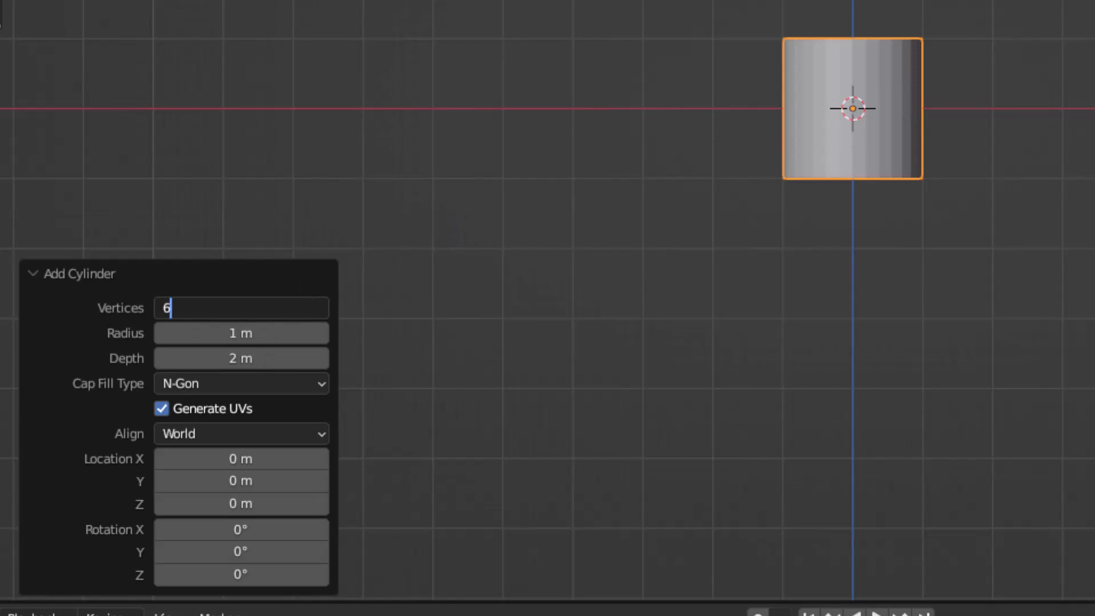
key("Return")
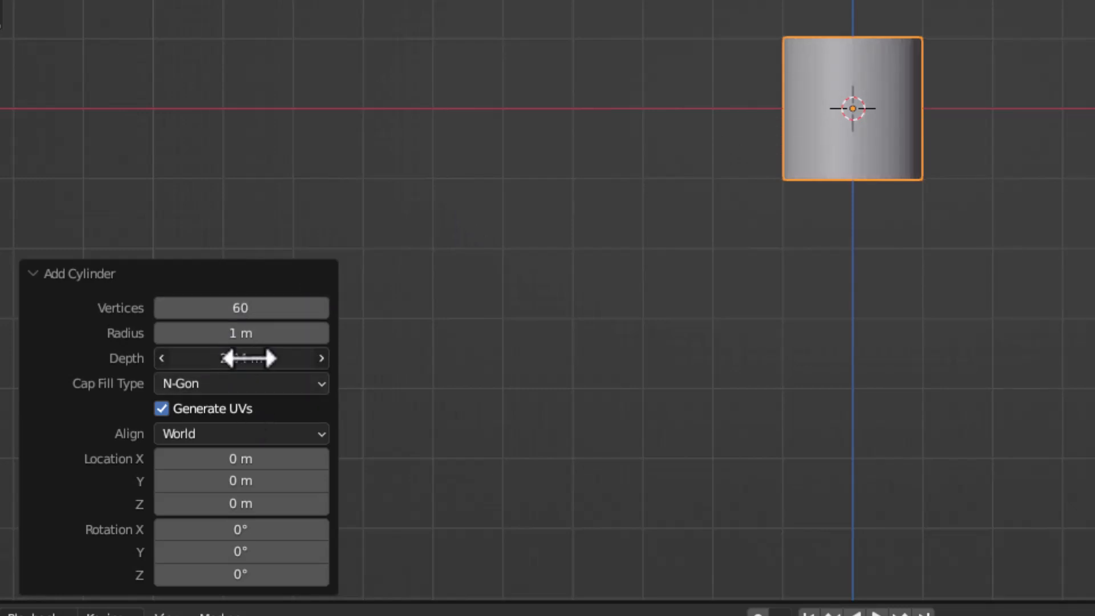
left_click(246, 358)
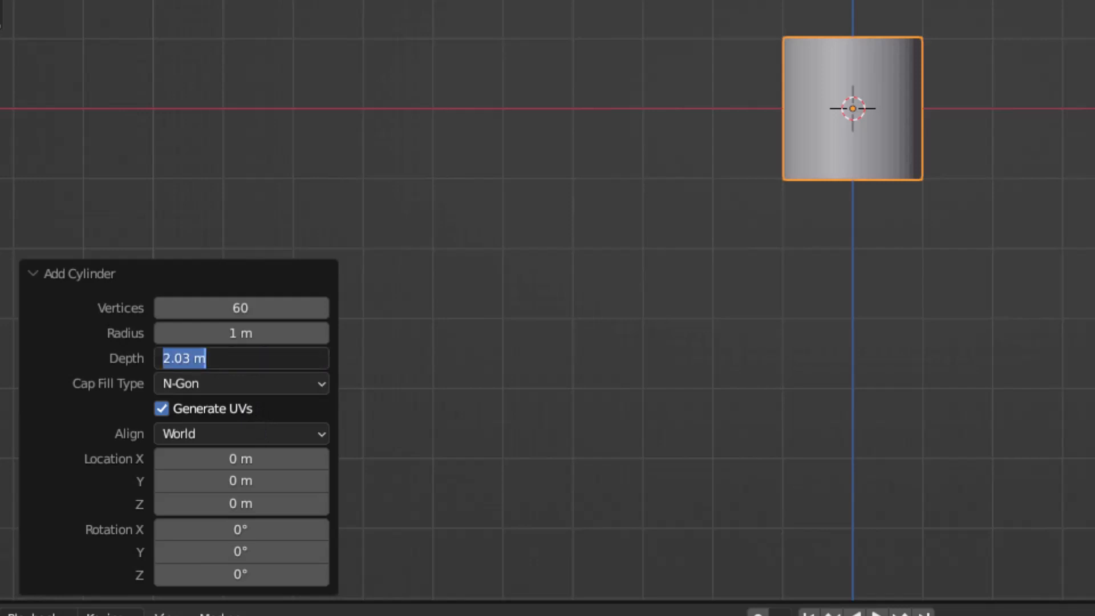
type("2")
key("Return")
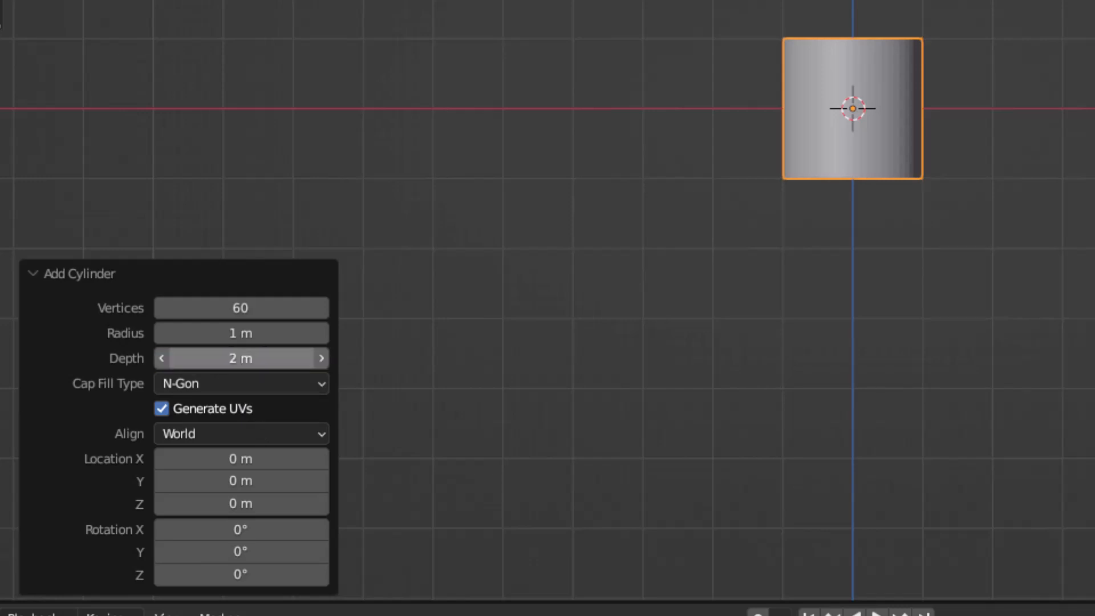
Step: Raise the cylinder to a Z location of 2 m
left_click_drag(171, 503, 420, 482)
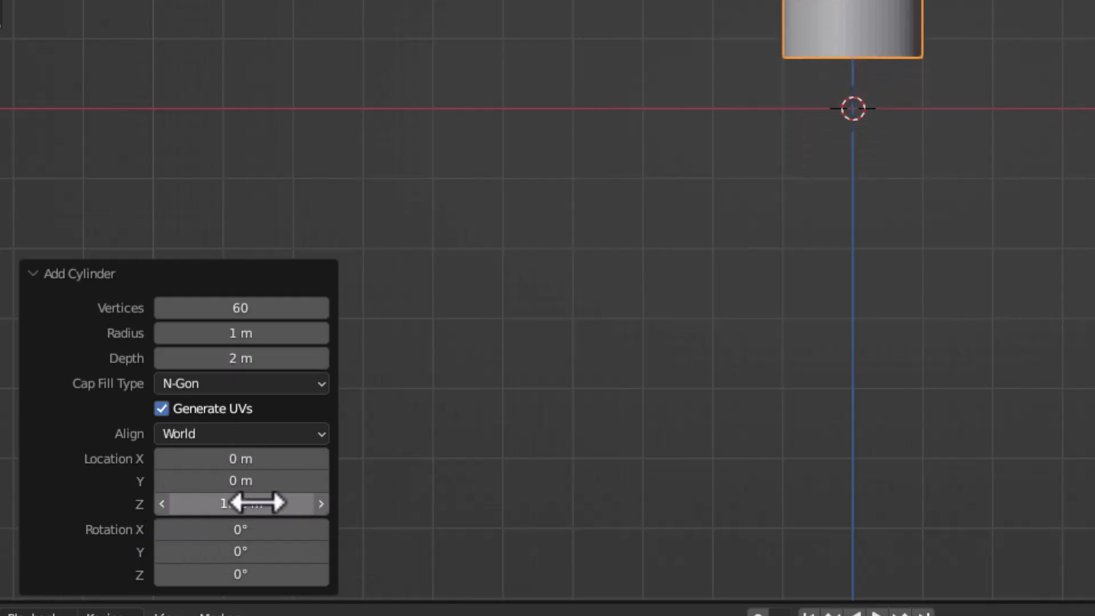
left_click(261, 503)
type("2")
key("Return")
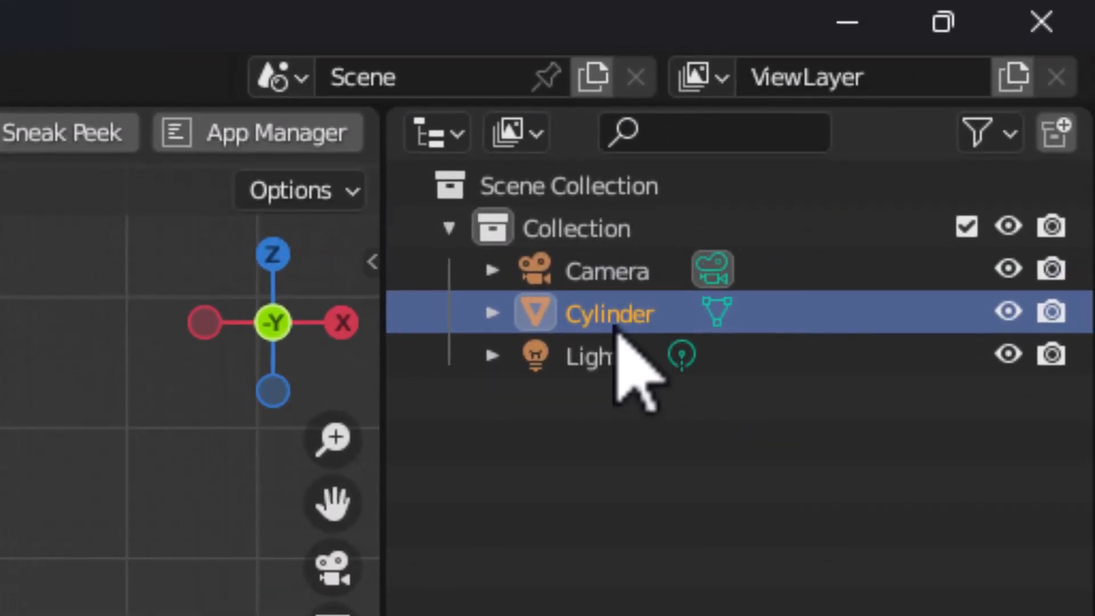
Step: Rename the cylinder object as body01
double_click(627, 317)
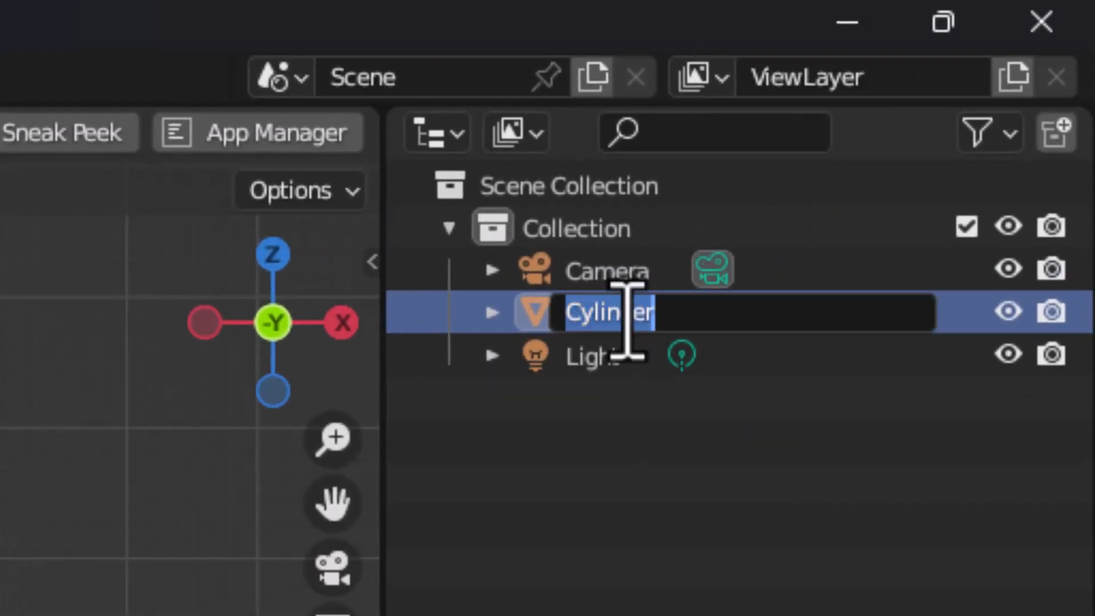
type("body")
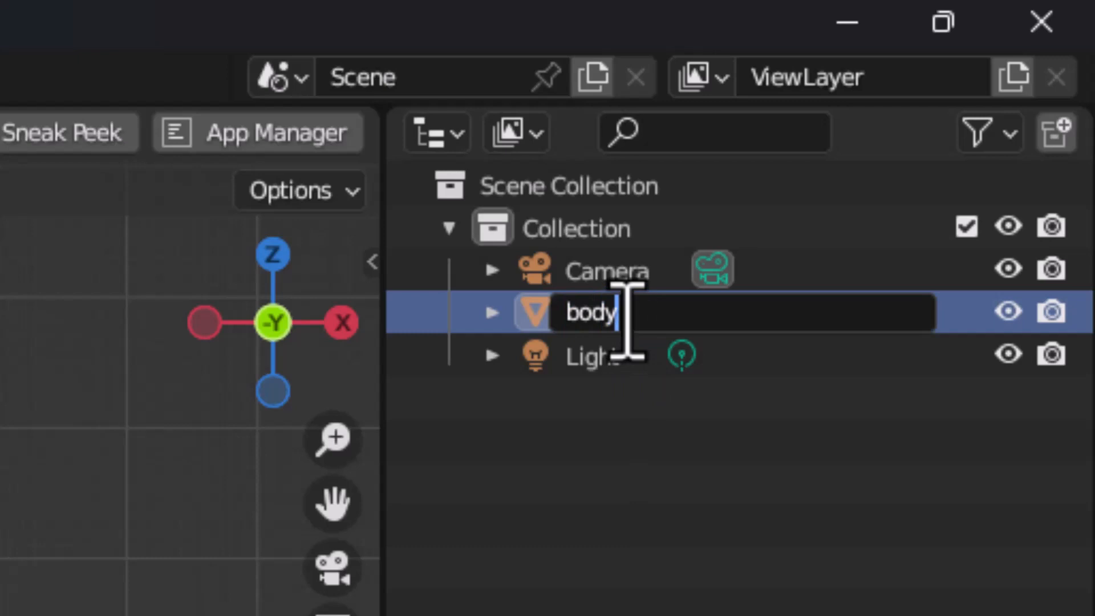
type("01")
key("Return")
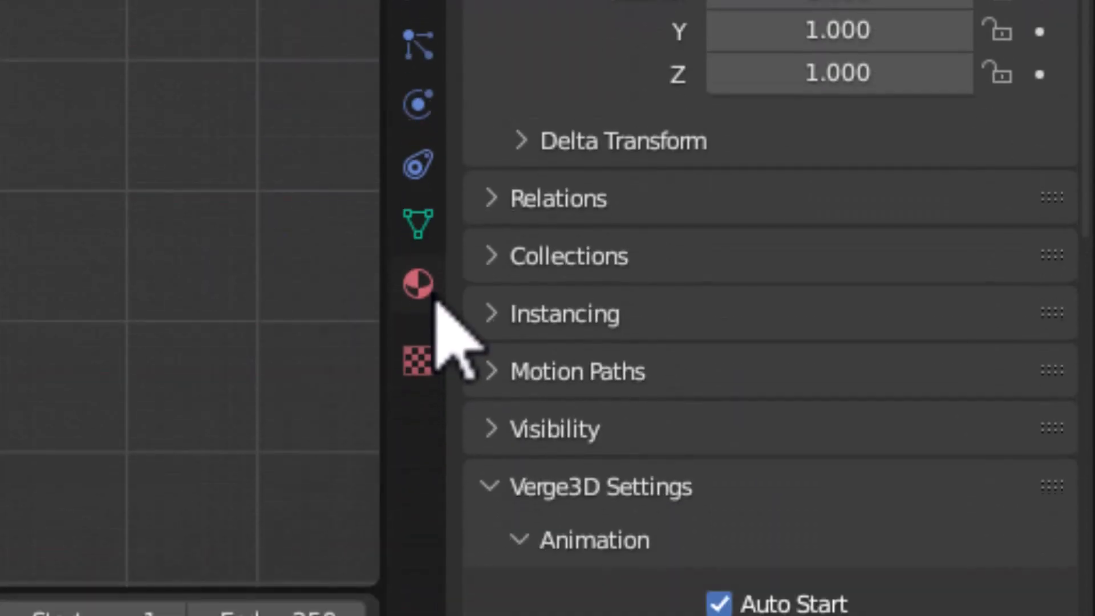
Step: Create a new material on body01 and name it yellow
left_click(443, 307)
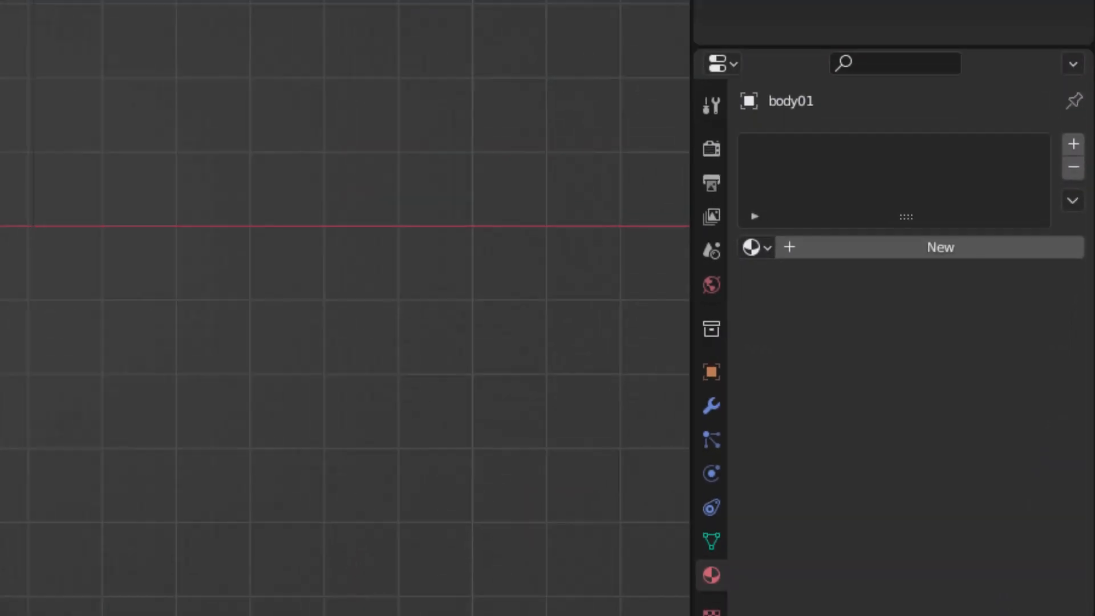
left_click(896, 249)
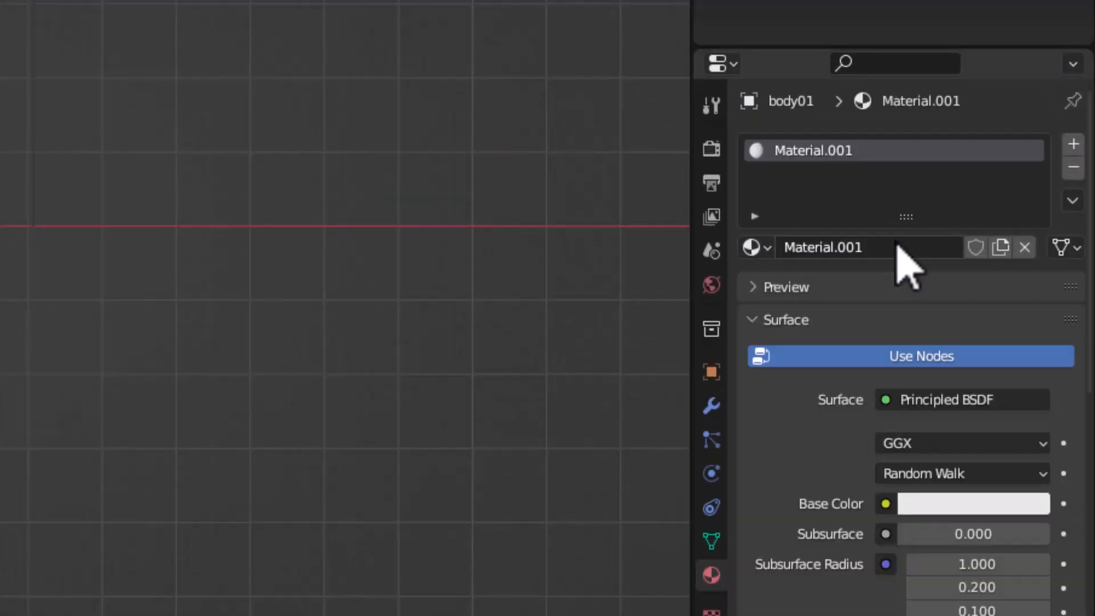
left_click(898, 247)
type("ye")
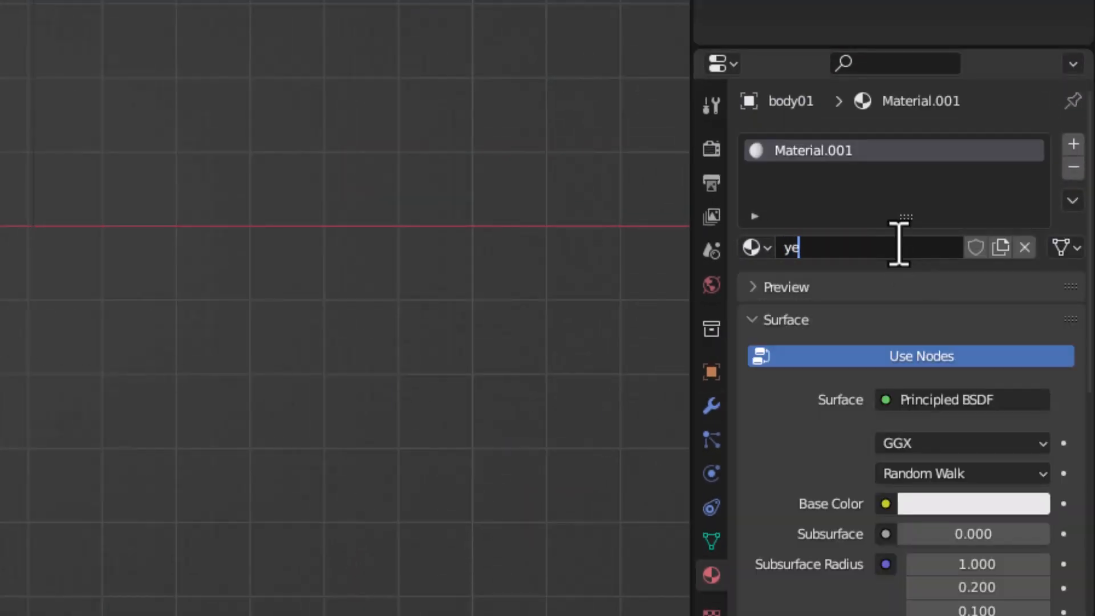
type("llow")
key("Return")
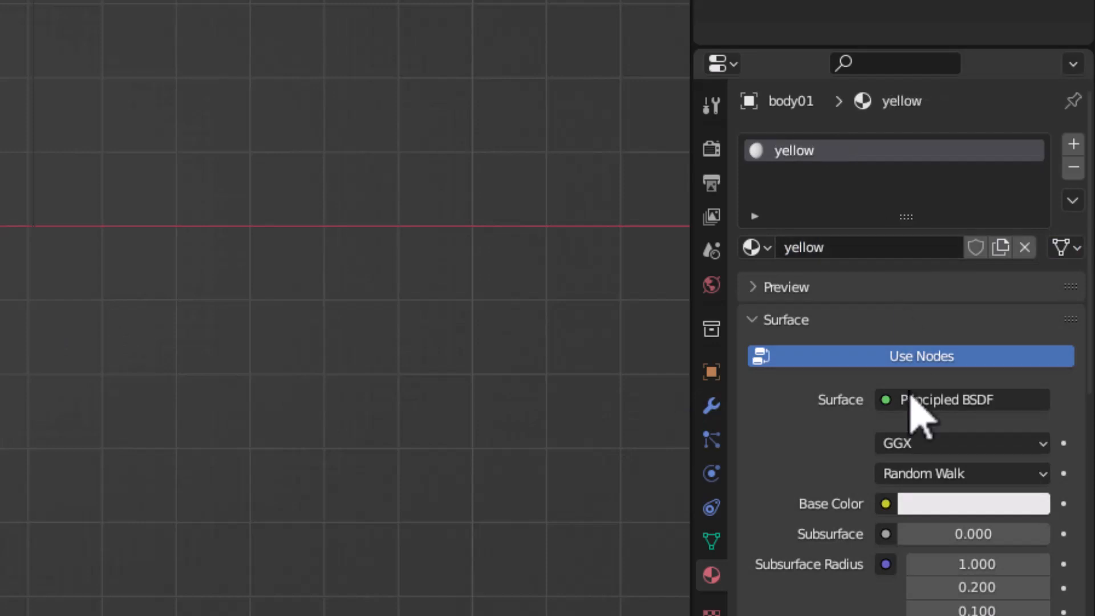
Step: Set the material's base color to yellow and display the viewport in Material Preview shading
left_click(954, 506)
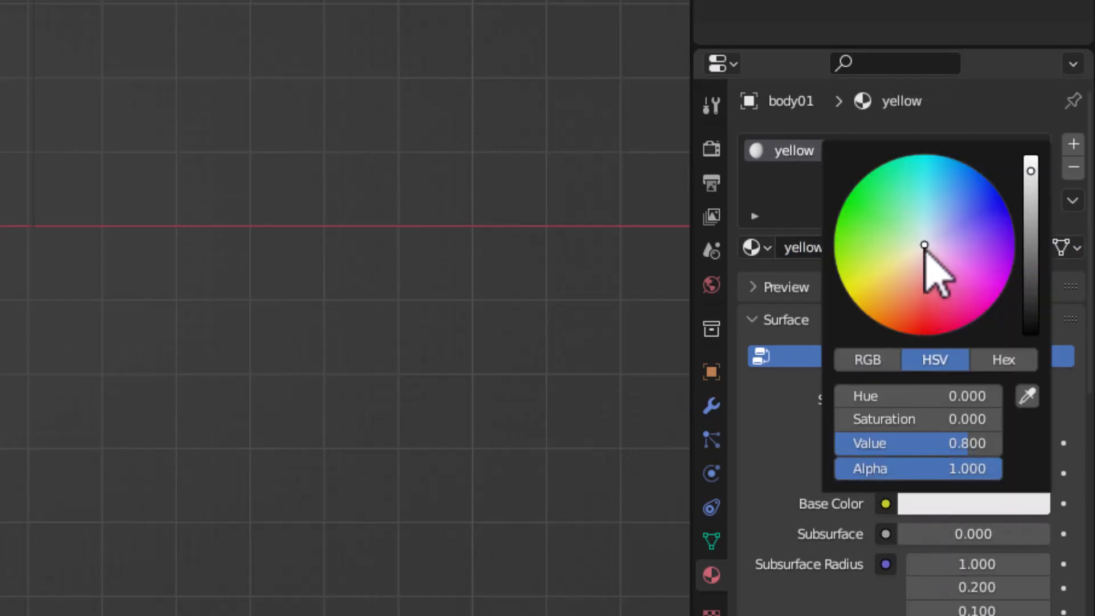
mouse_move(924, 252)
left_mouse_down()
mouse_move(870, 313)
mouse_move(849, 295)
mouse_move(858, 305)
mouse_move(869, 293)
left_mouse_up()
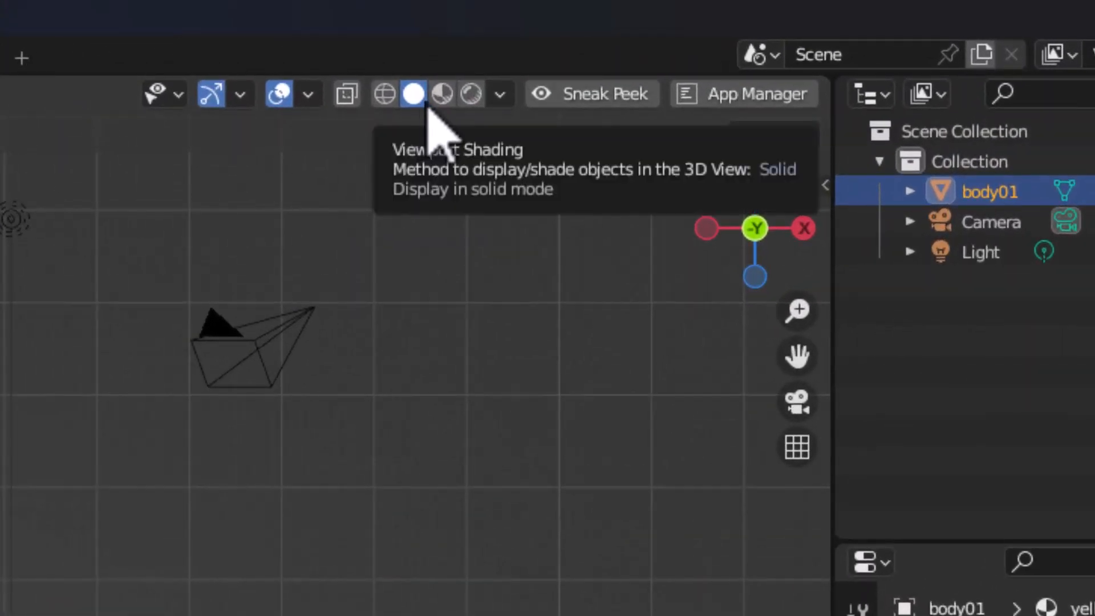
left_click(441, 94)
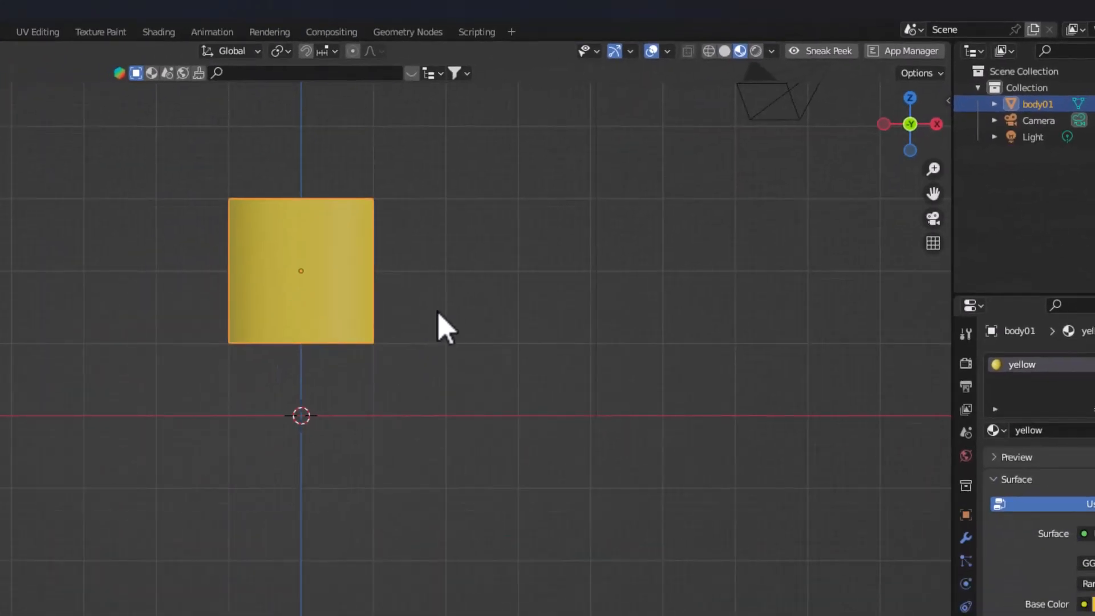
Step: Add a mesh UV sphere with 60 segments
middle_click_drag(447, 325, 439, 470, "shift")
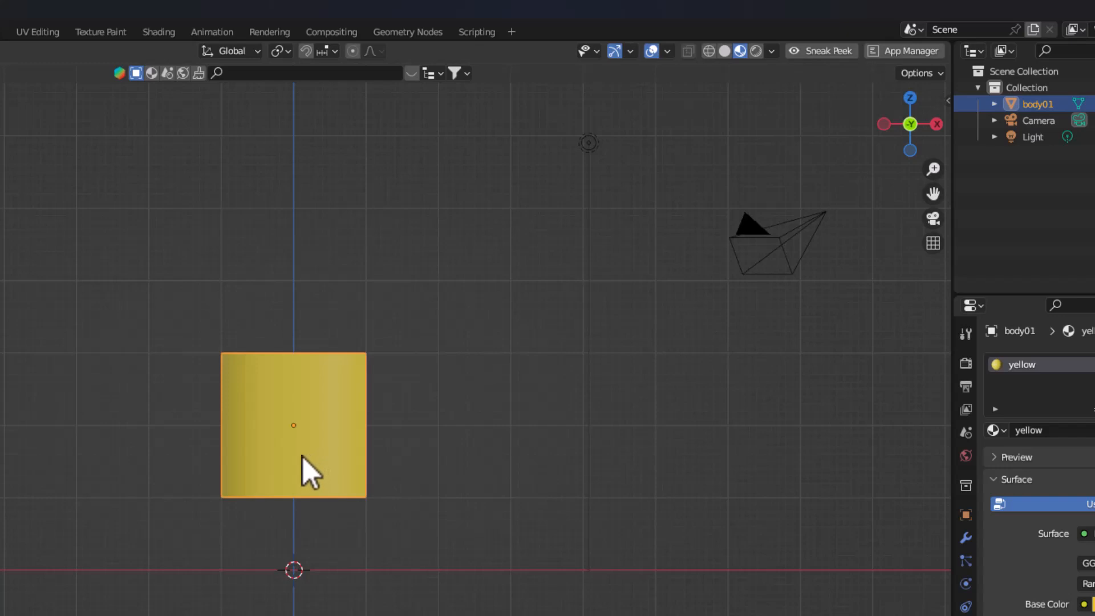
key("shift+a")
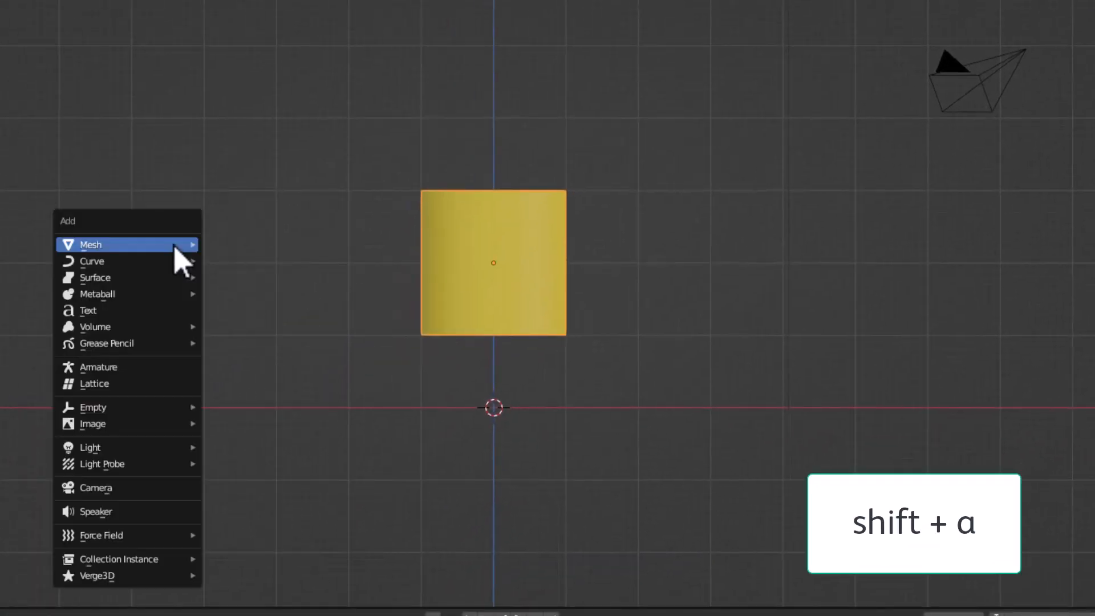
mouse_move(175, 245)
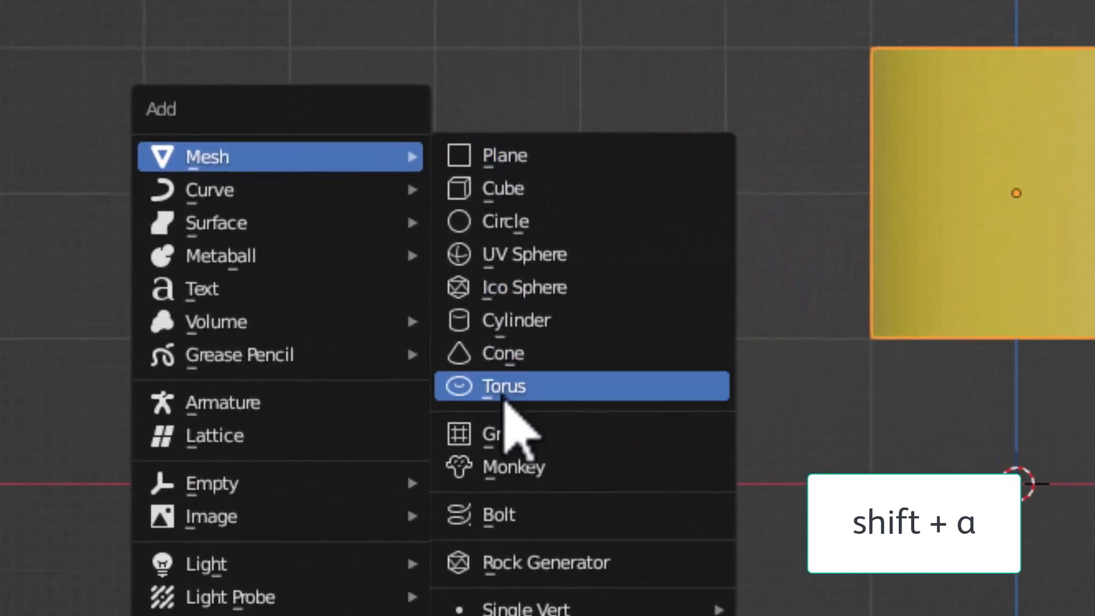
left_click(510, 264)
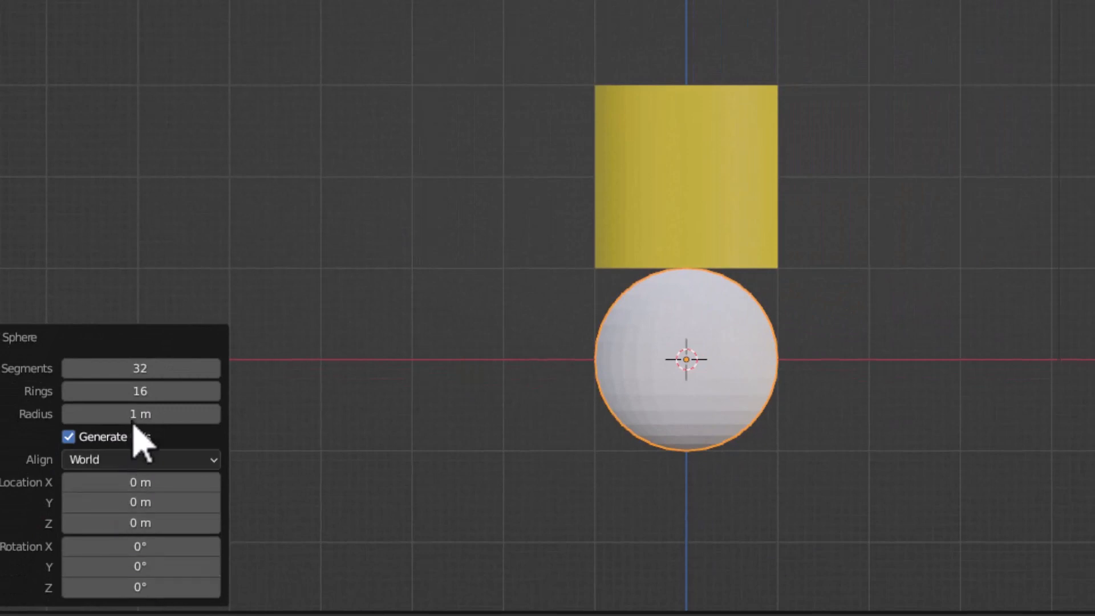
left_click(127, 368)
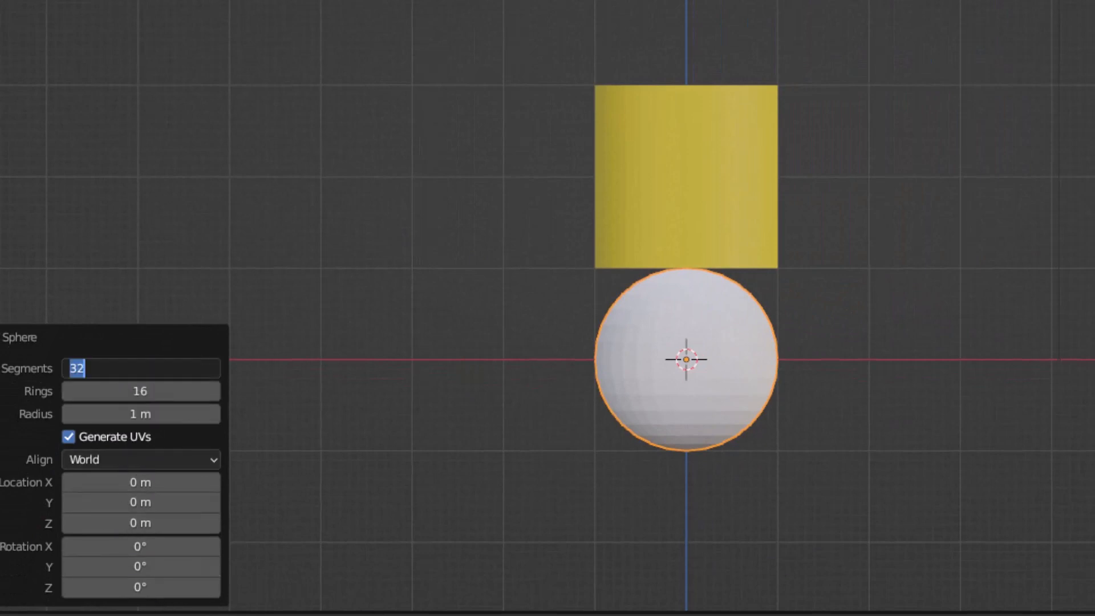
key("Return")
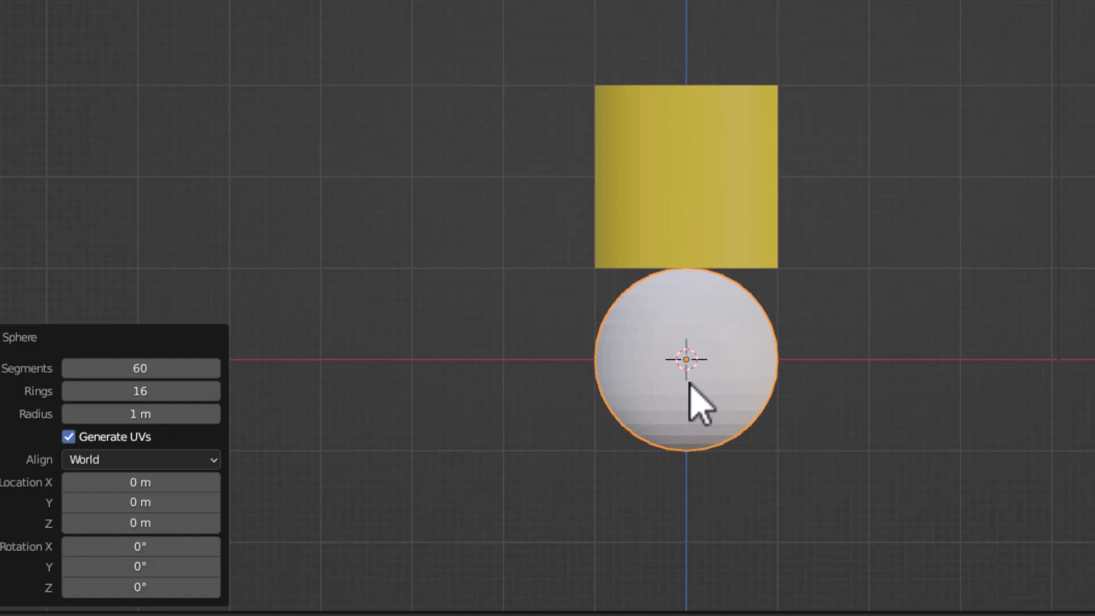
Step: Raise the sphere to a Z location of 3 m so it caps the cylinder body
left_click_drag(86, 524, 400, 487)
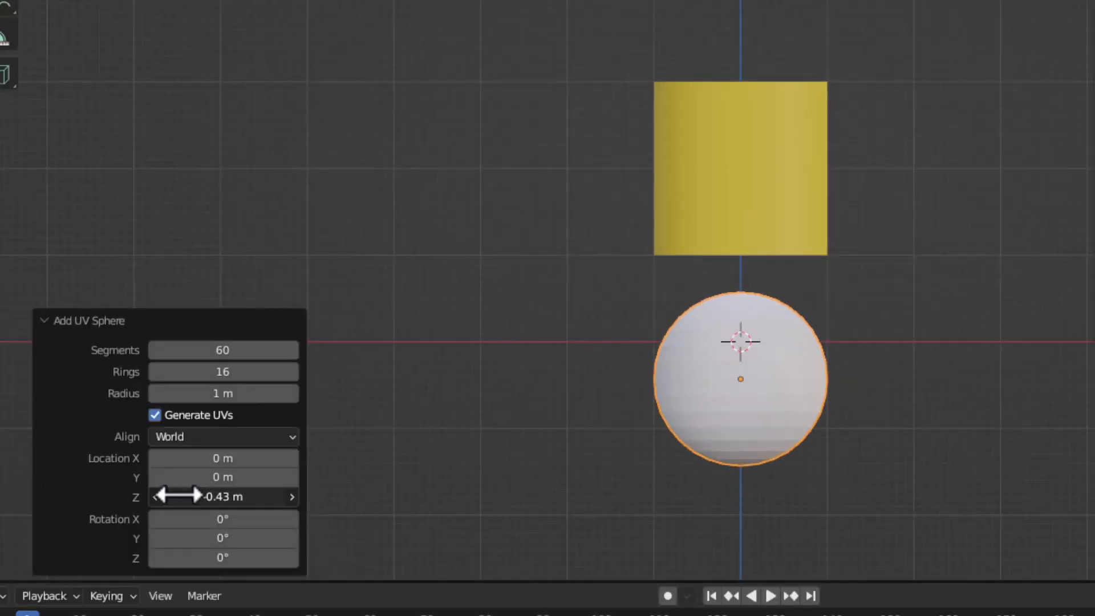
left_click_drag(468, 463, 514, 452)
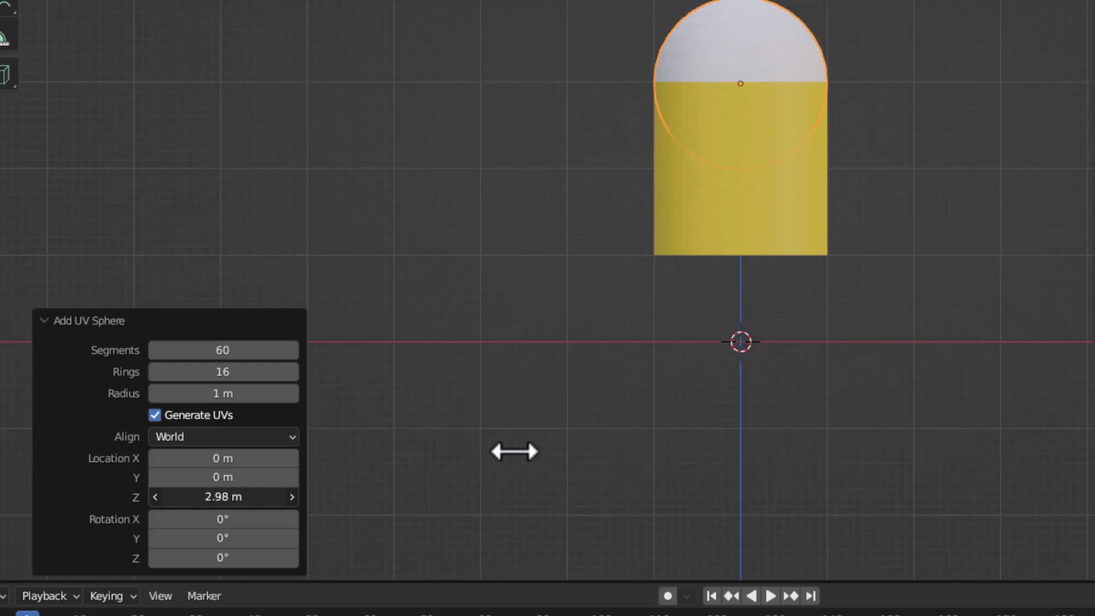
left_click(193, 497)
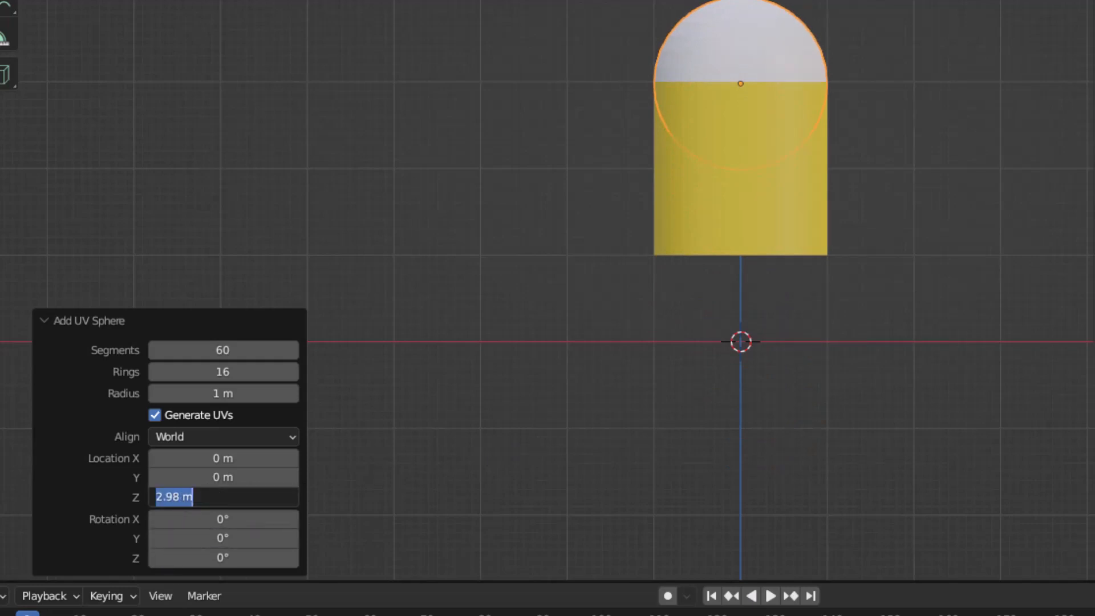
type("3")
key("Return")
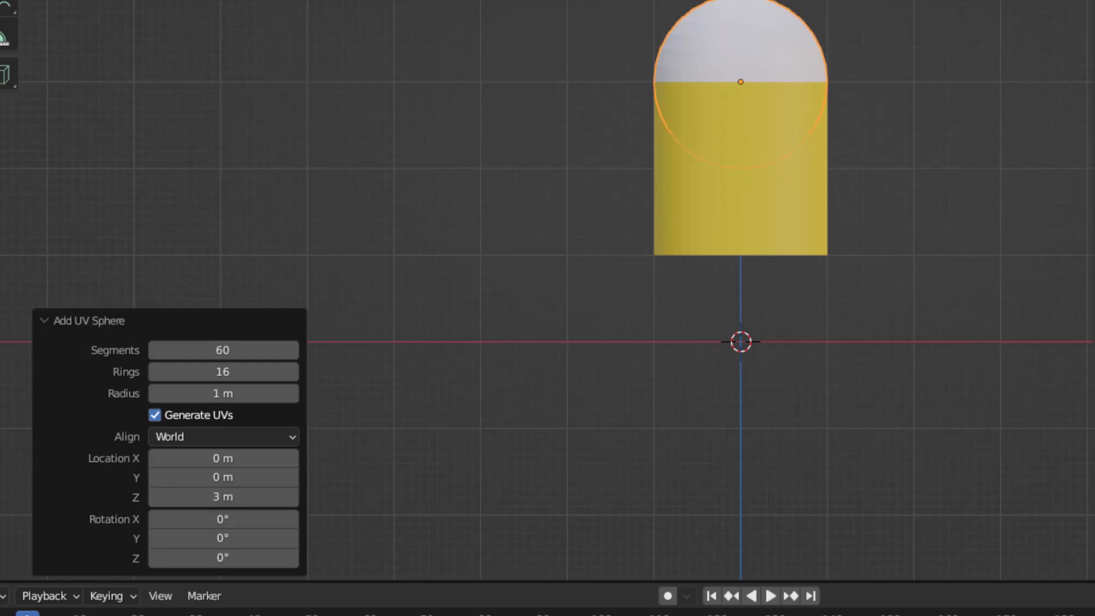
Step: Assign the existing yellow material to the sphere and rename the object as head
left_click(1025, 229)
left_click(1046, 275)
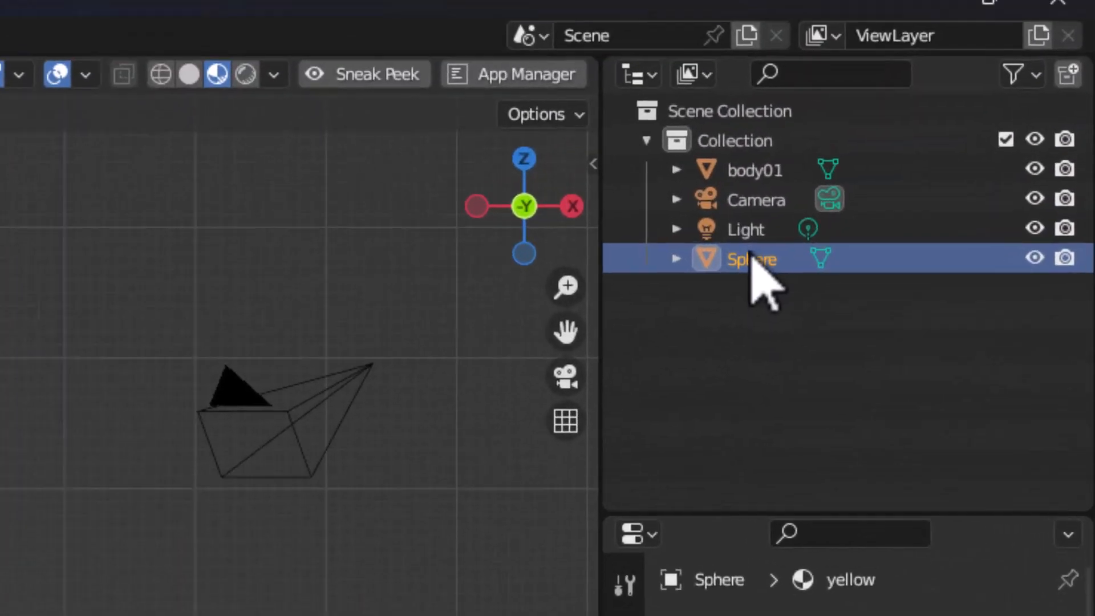
double_click(890, 1)
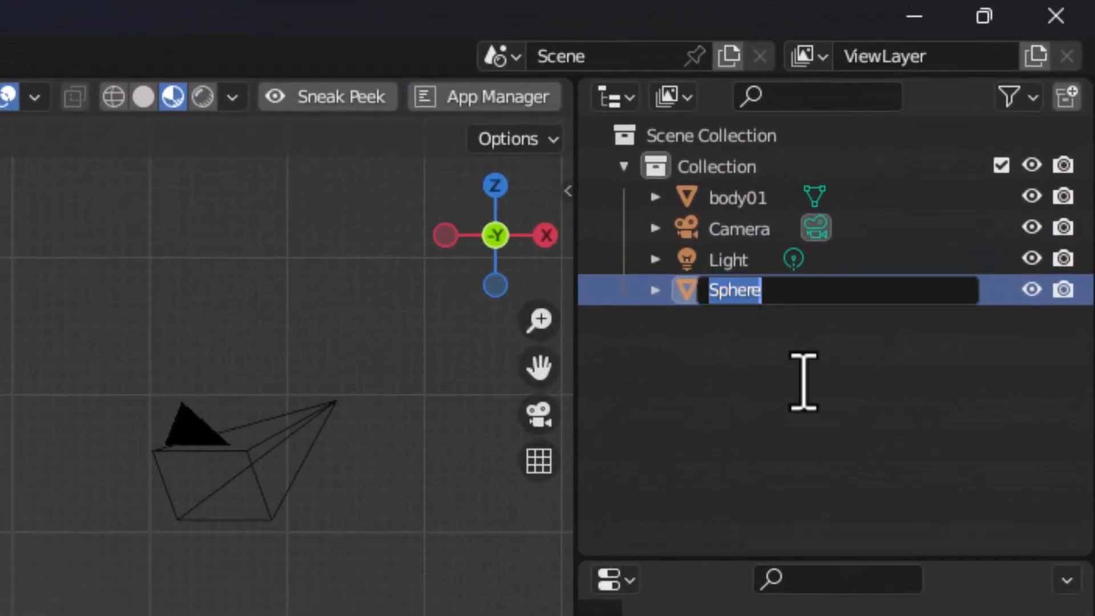
type("head")
key("Return")
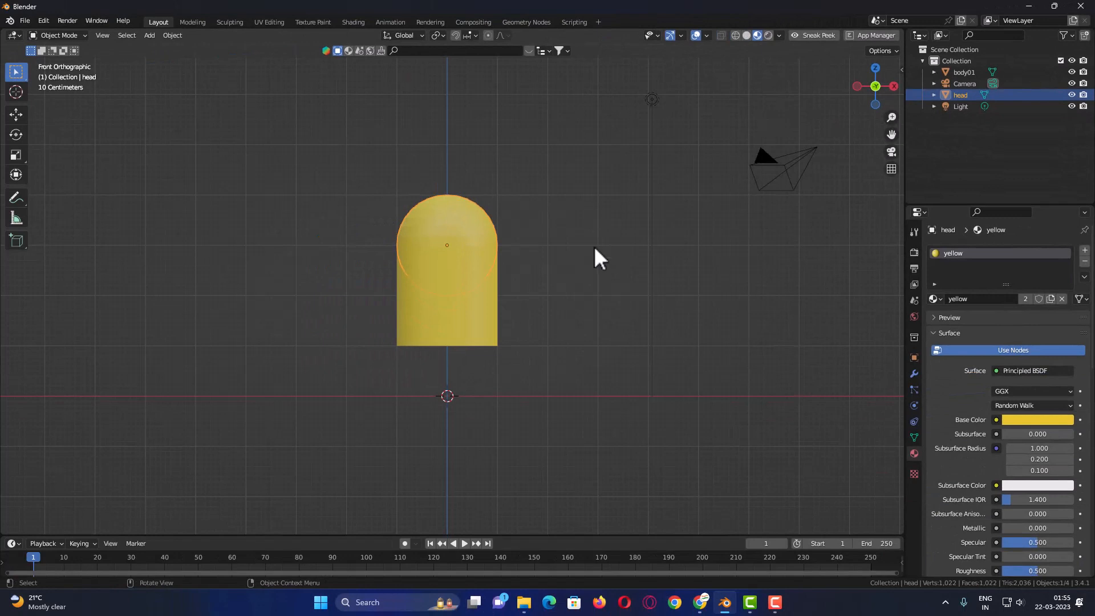
left_click(425, 326)
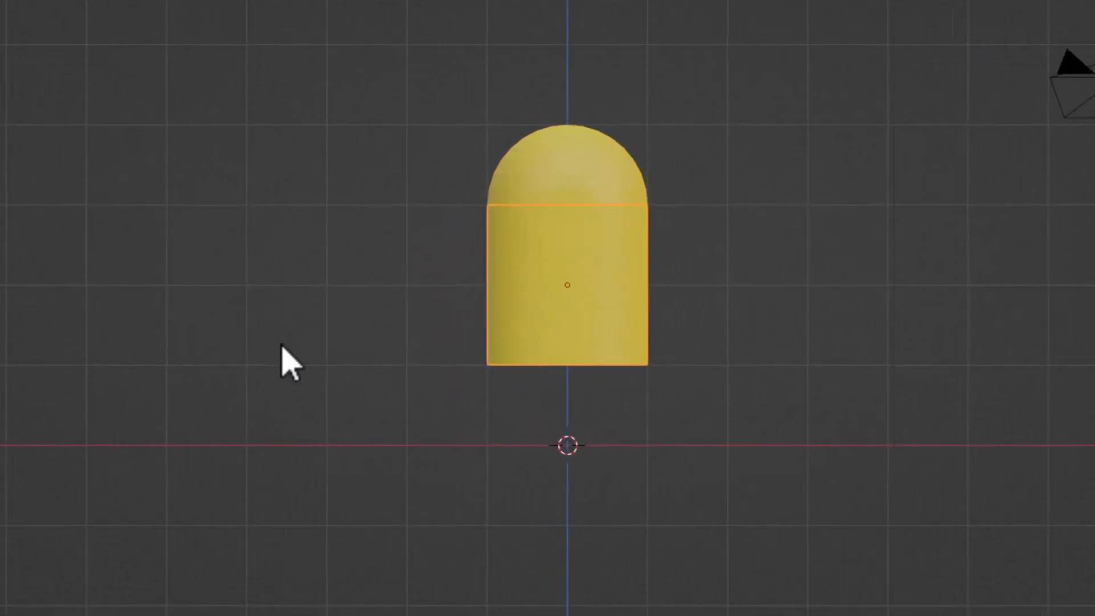
left_click(286, 340)
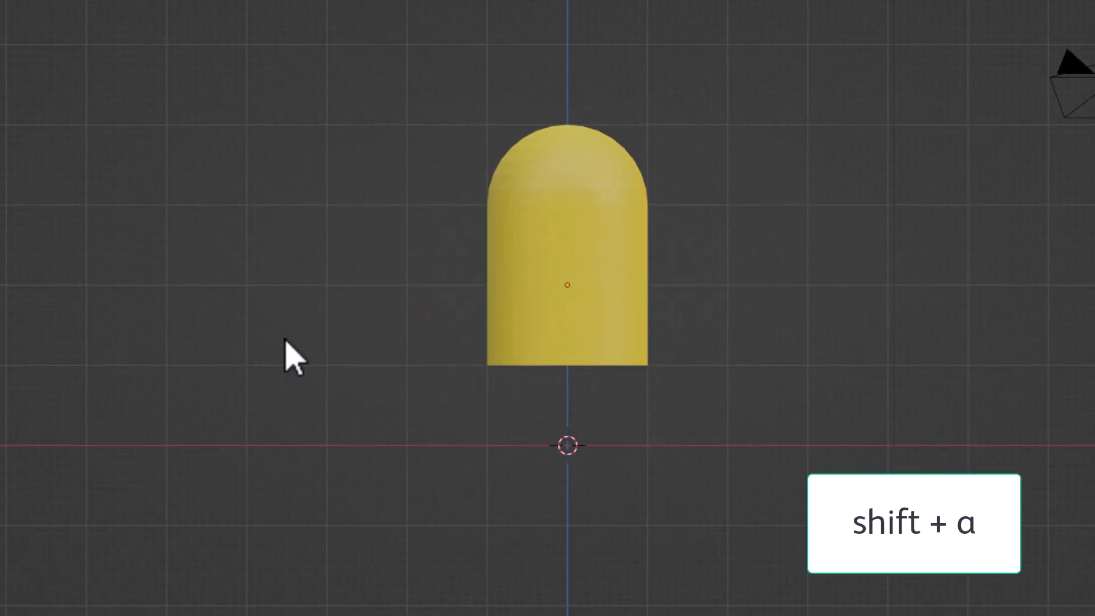
Step: Add a mesh cylinder with 60 vertices and set its depth to 1 m
key("shift+a")
mouse_move(215, 324)
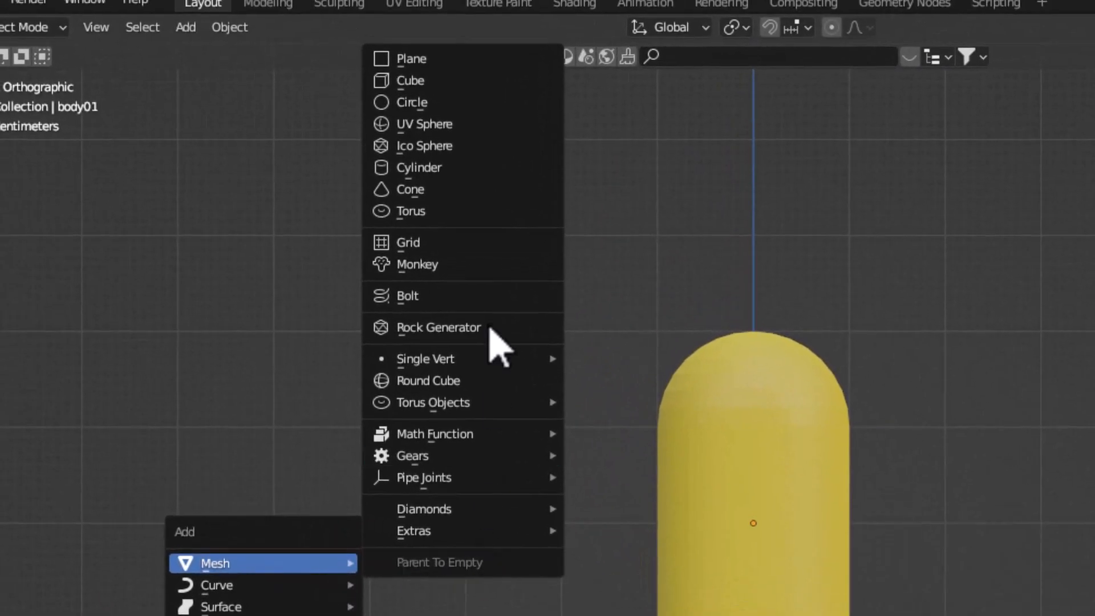
left_click(501, 170)
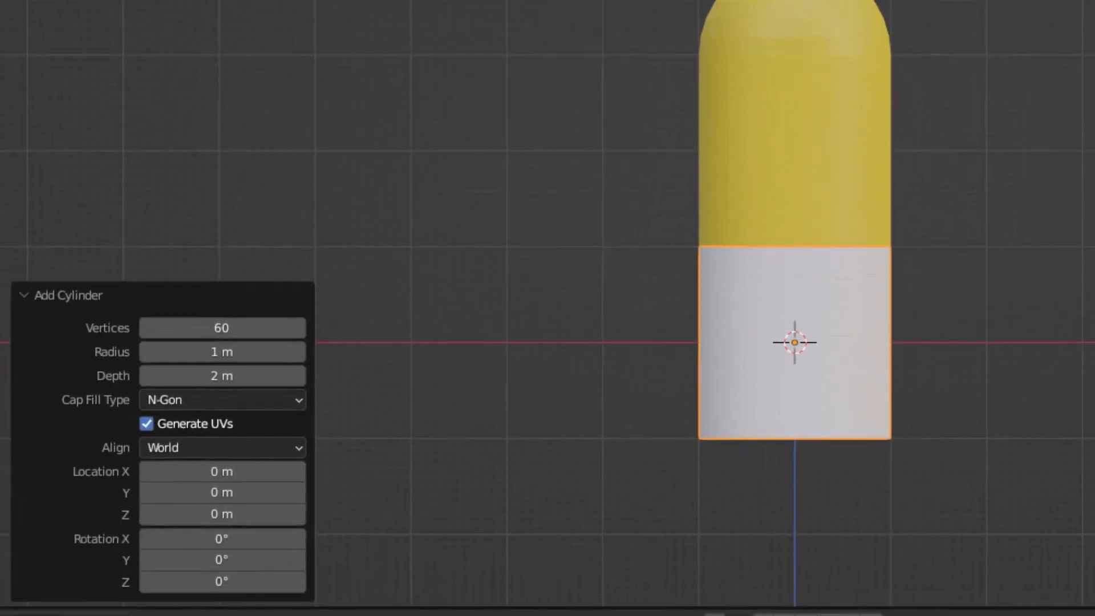
double_click(220, 375)
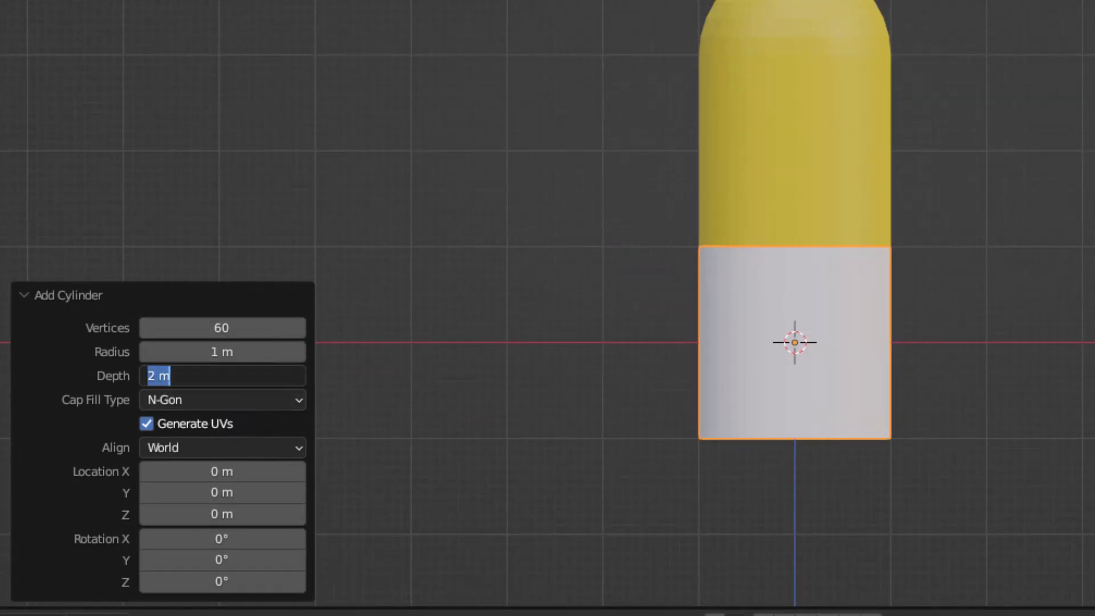
key("Return")
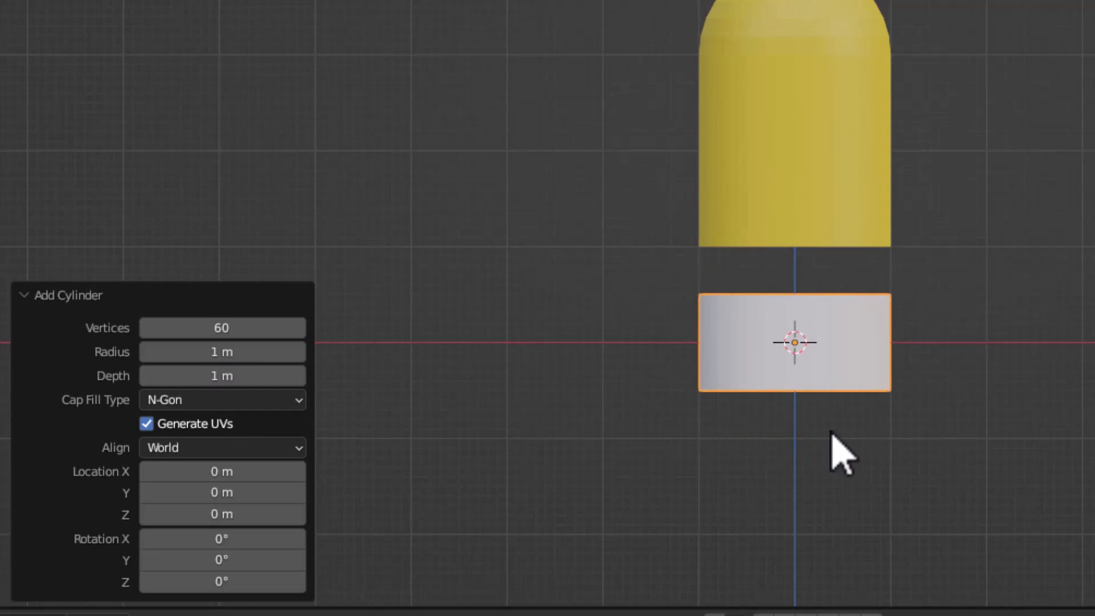
Step: Move the new cylinder up along Z so it sits flush beneath the yellow body with its base at ground level
key("g")
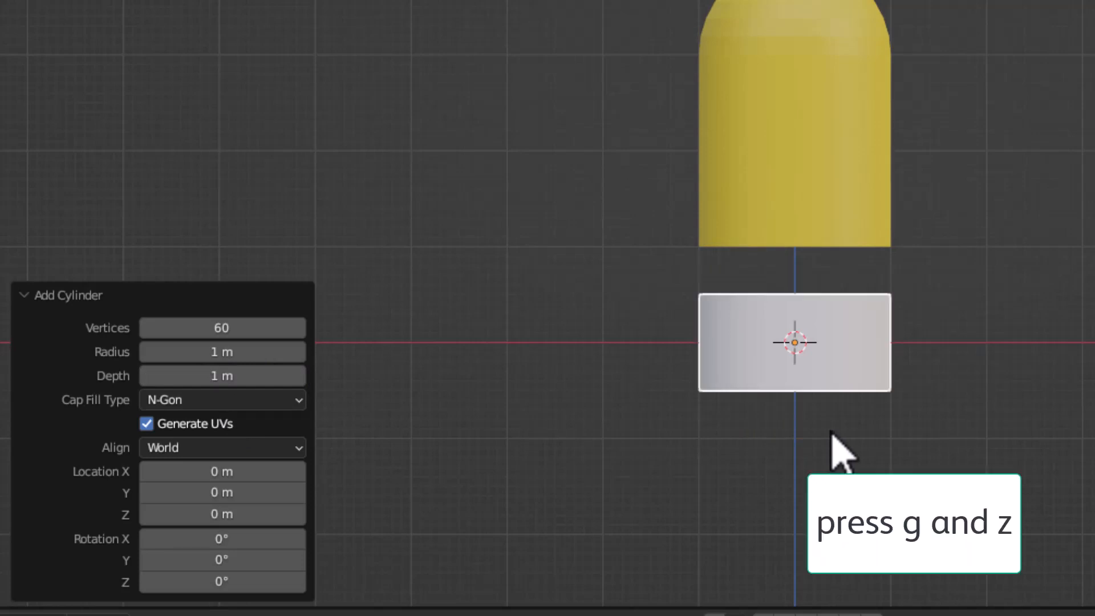
key("z")
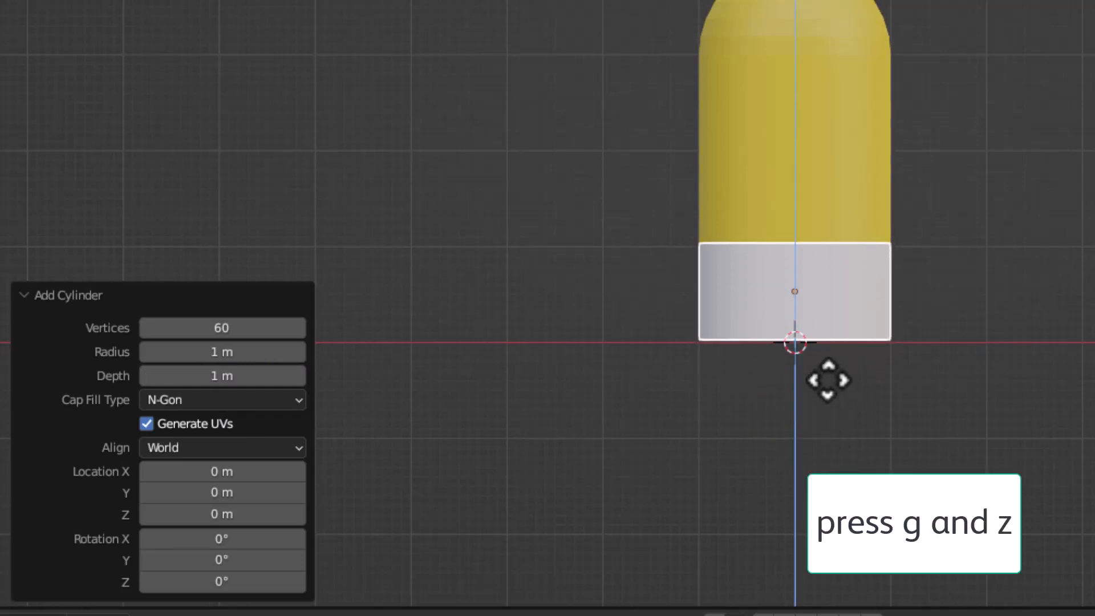
left_click(828, 380)
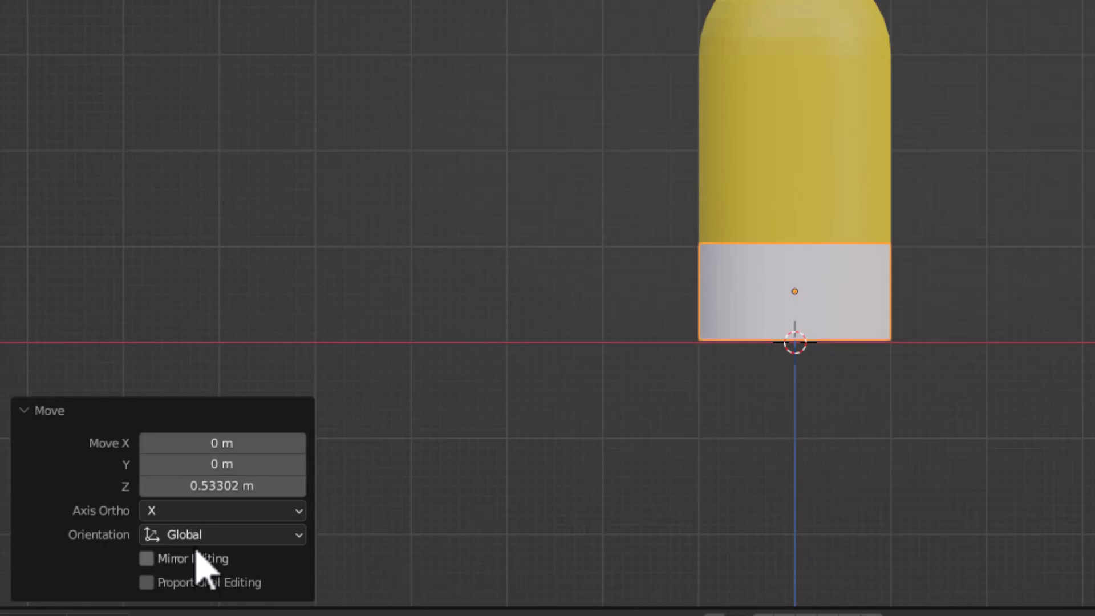
left_click(212, 486)
key("BackSpace")
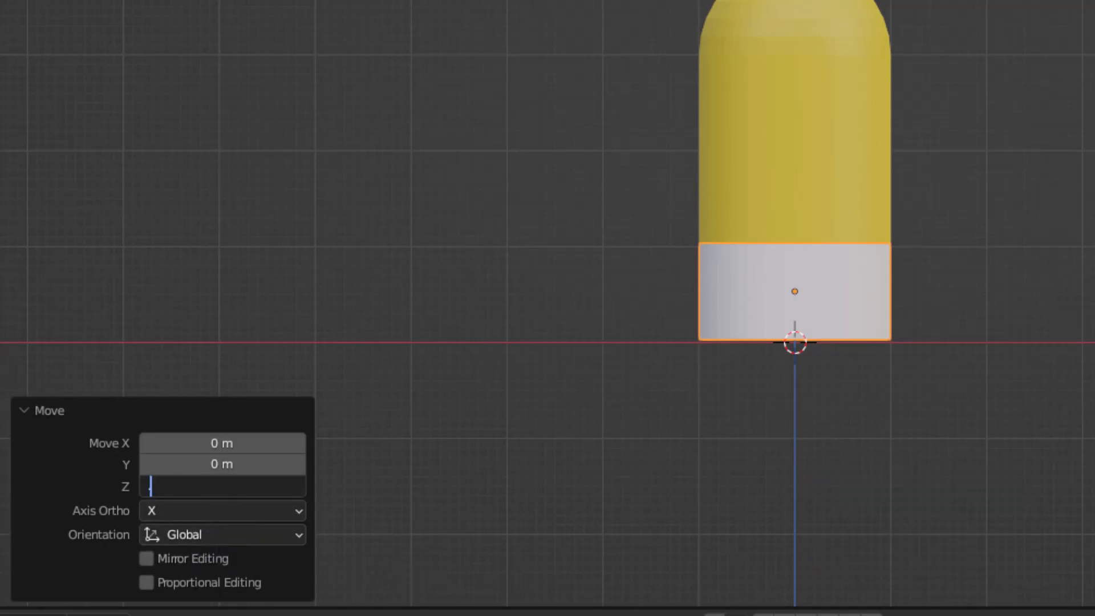
key("Return")
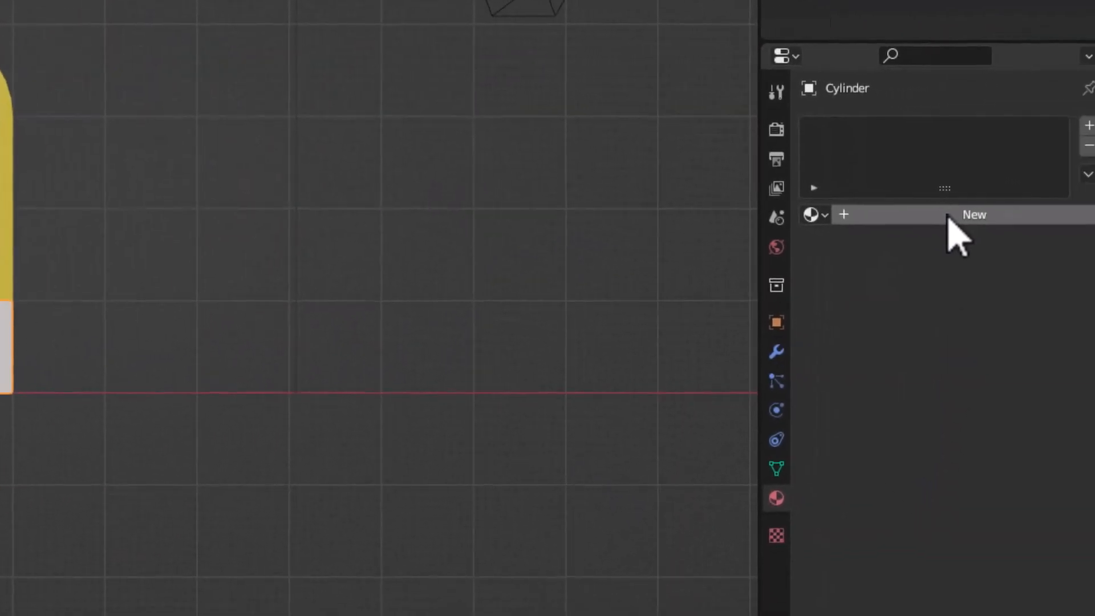
Step: Create a new material named blue on the lower cylinder and set its base color to blue
left_click(979, 223)
double_click(985, 225)
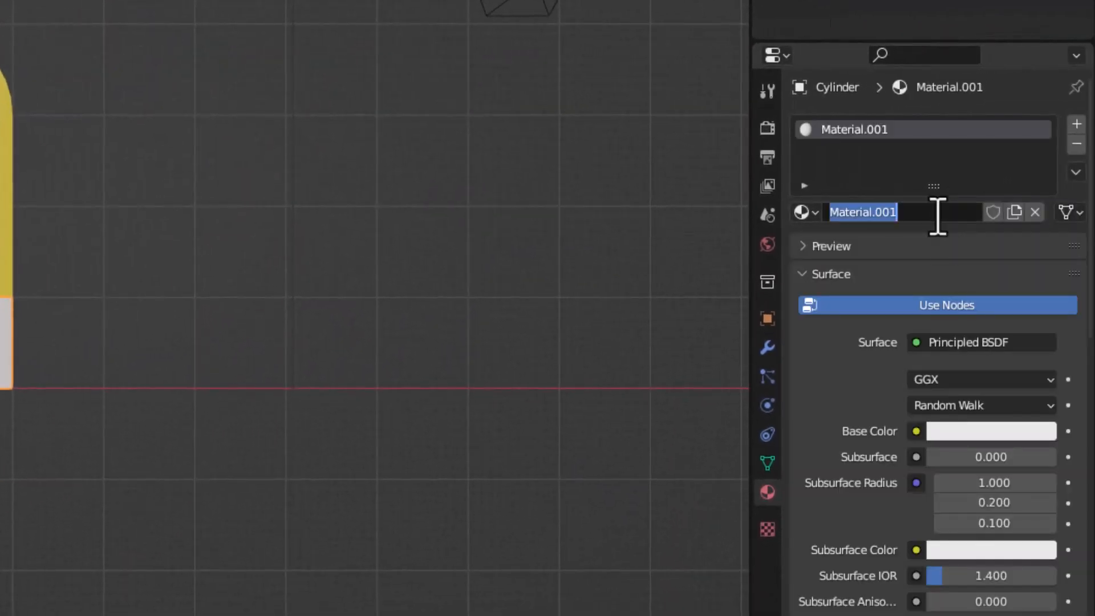
type("blue")
key("Return")
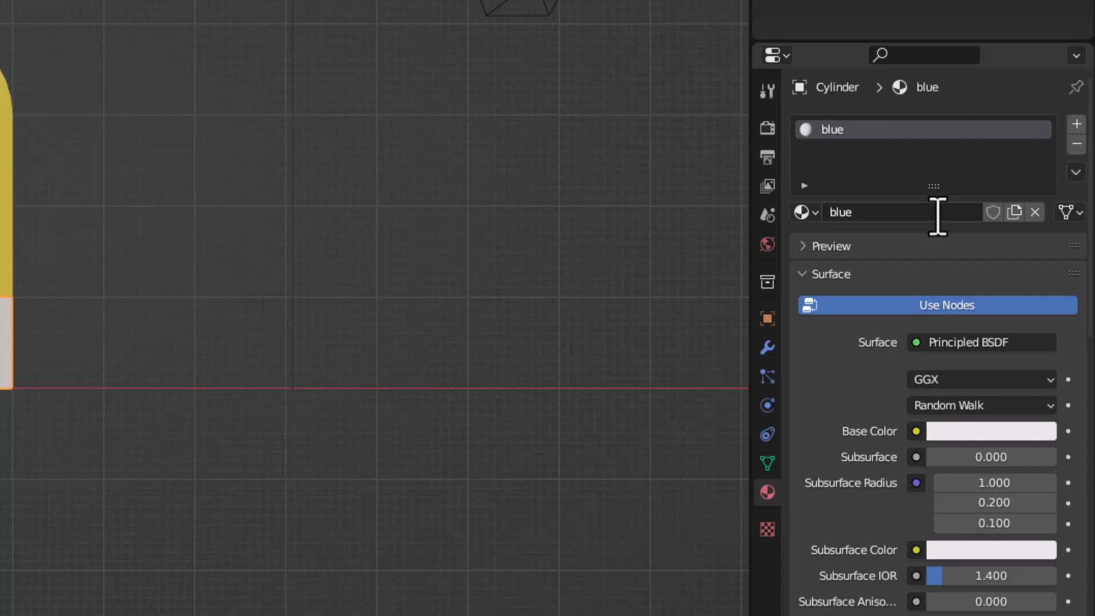
left_click(969, 431)
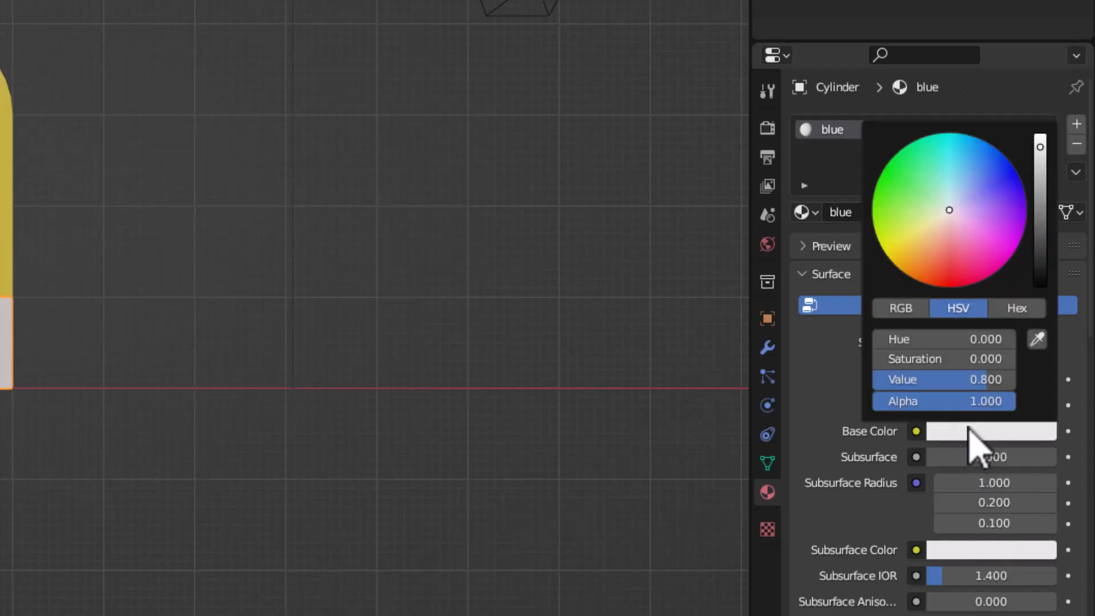
mouse_move(960, 217)
left_mouse_down()
mouse_move(954, 196)
mouse_move(1002, 168)
mouse_move(988, 147)
left_mouse_up()
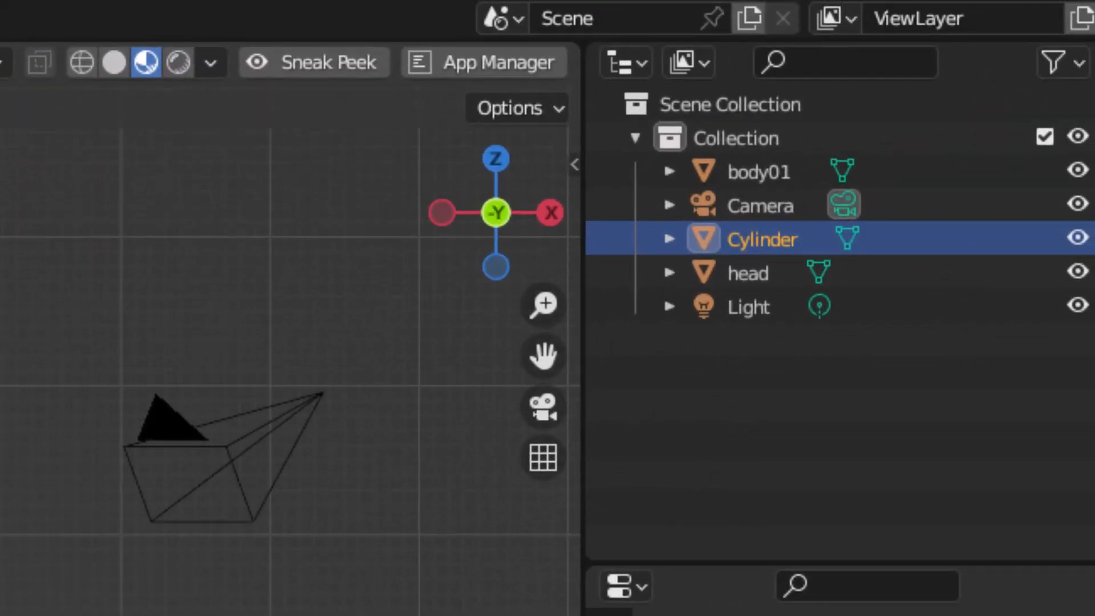
Step: Rename the blue cylinder object as waist
double_click(778, 242)
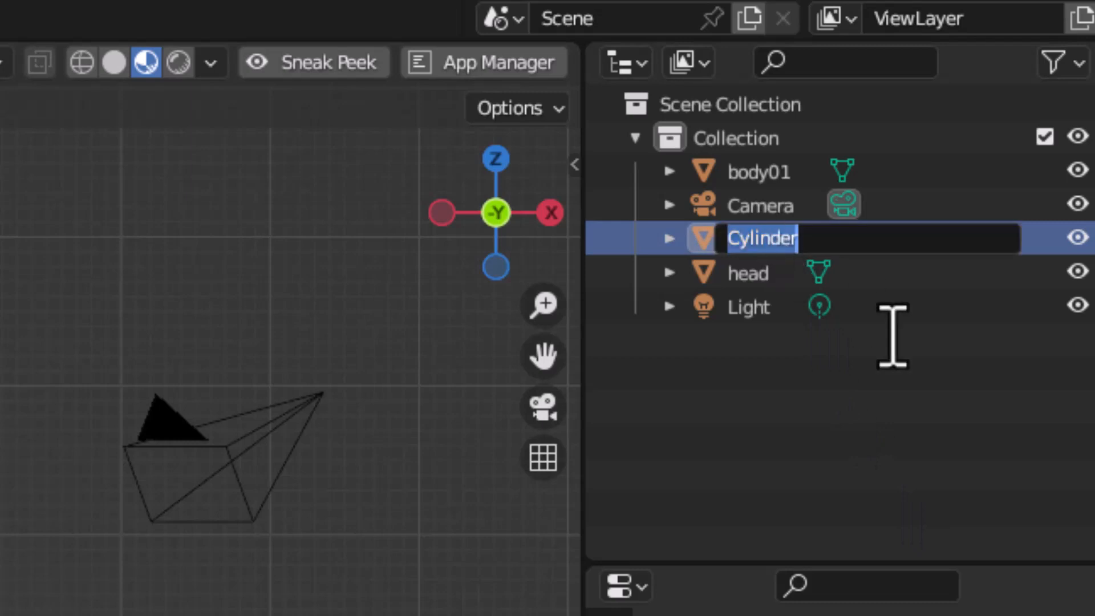
type("waist")
key("Return")
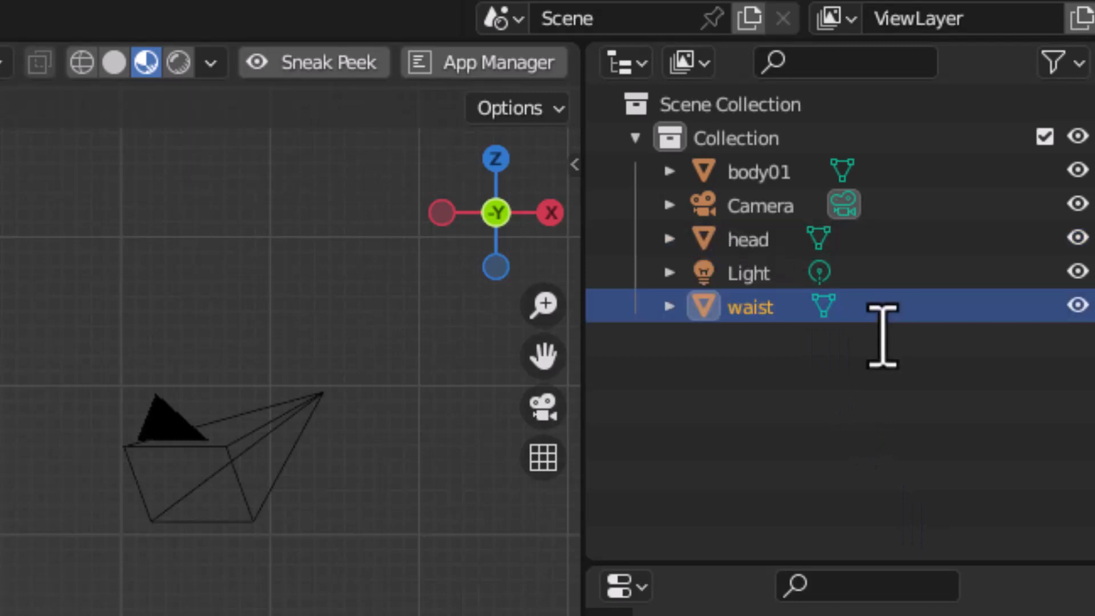
Step: Add a mesh UV sphere at the world origin and assign the existing blue material to it
key("shift+a")
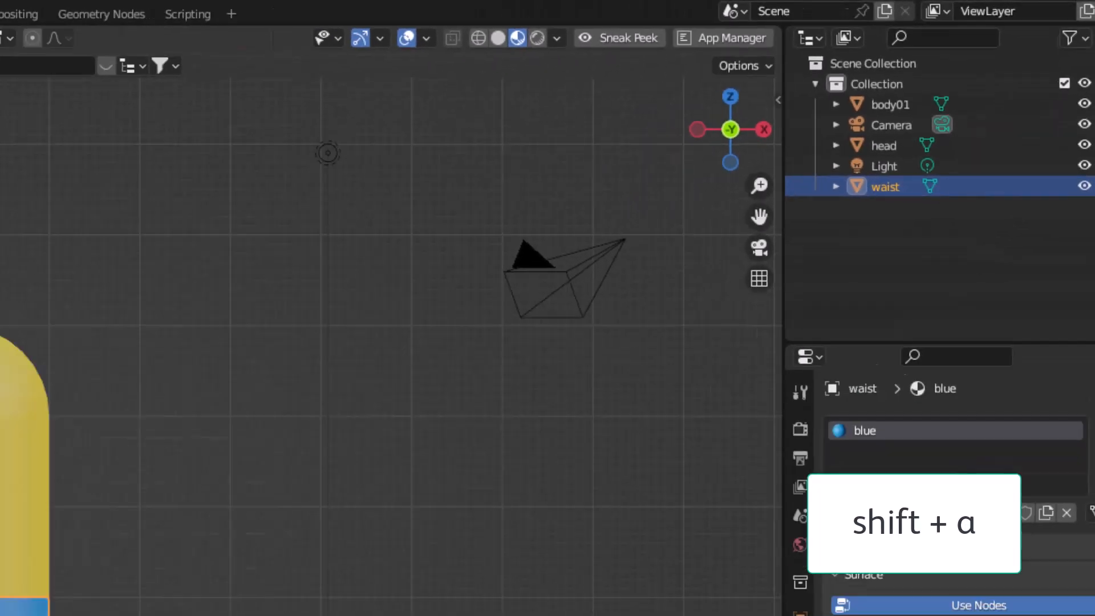
key("shift+a")
mouse_move(215, 405)
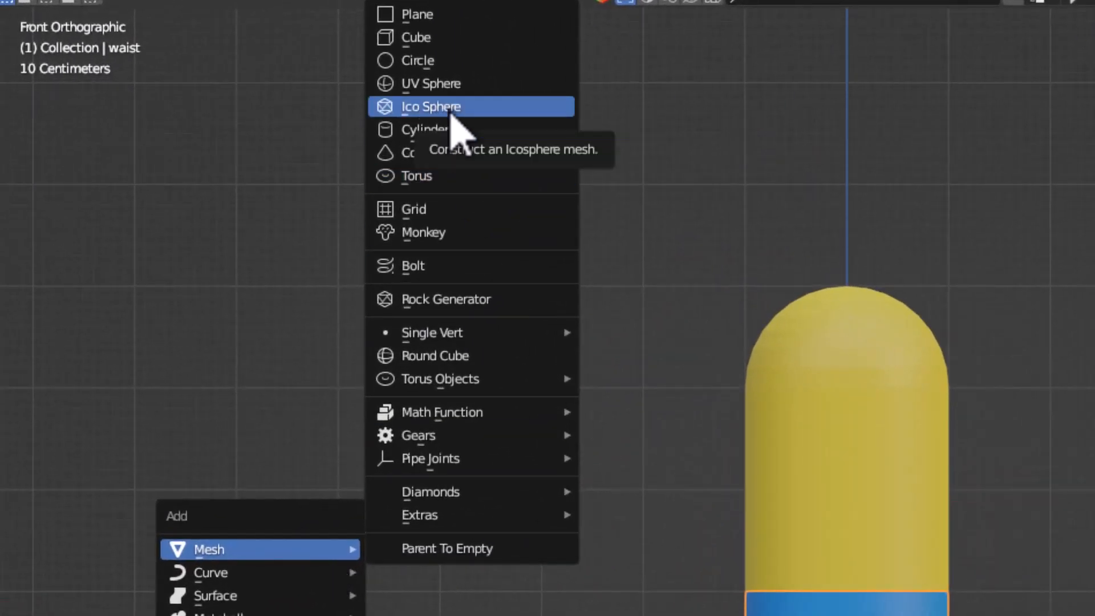
left_click(443, 90)
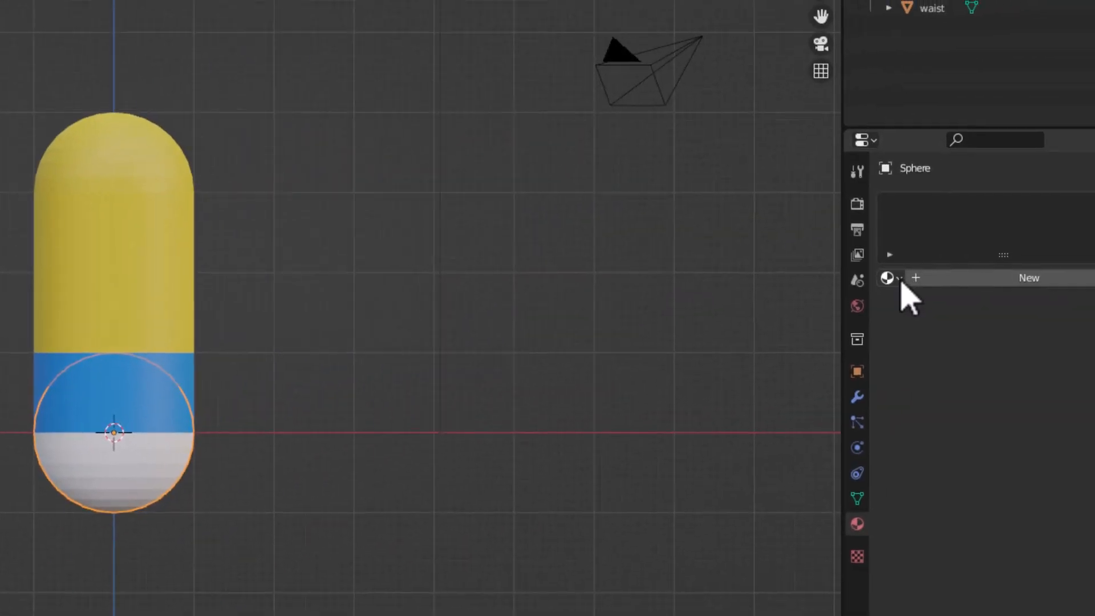
left_click(888, 279)
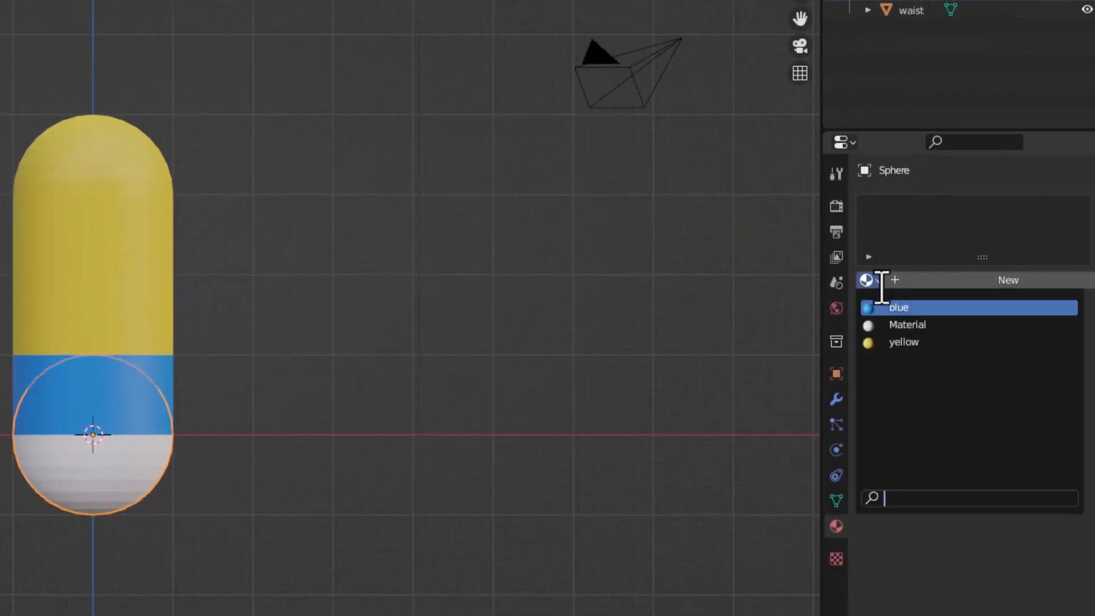
left_click(890, 307)
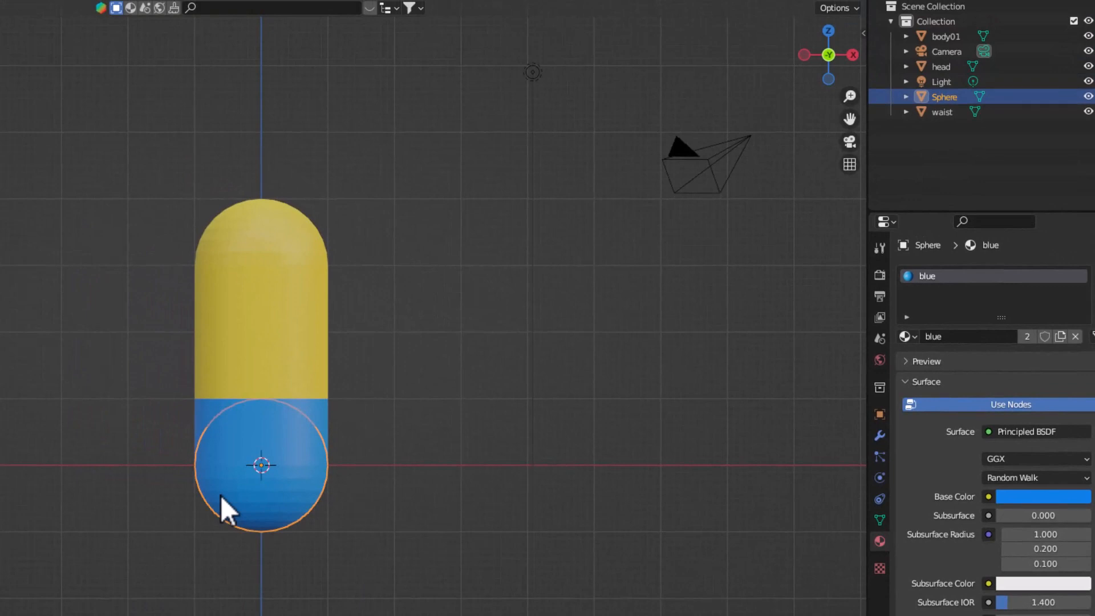
Step: Flatten the blue sphere by scaling it to 0.5 along Z, rename it as base, and deselect it
key("s")
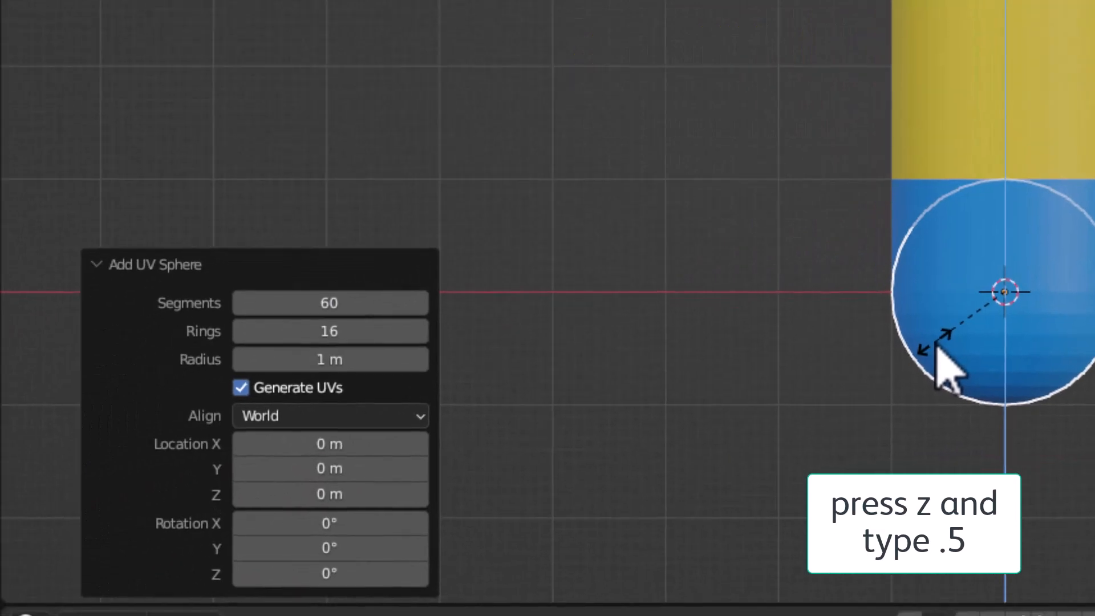
type("z.5")
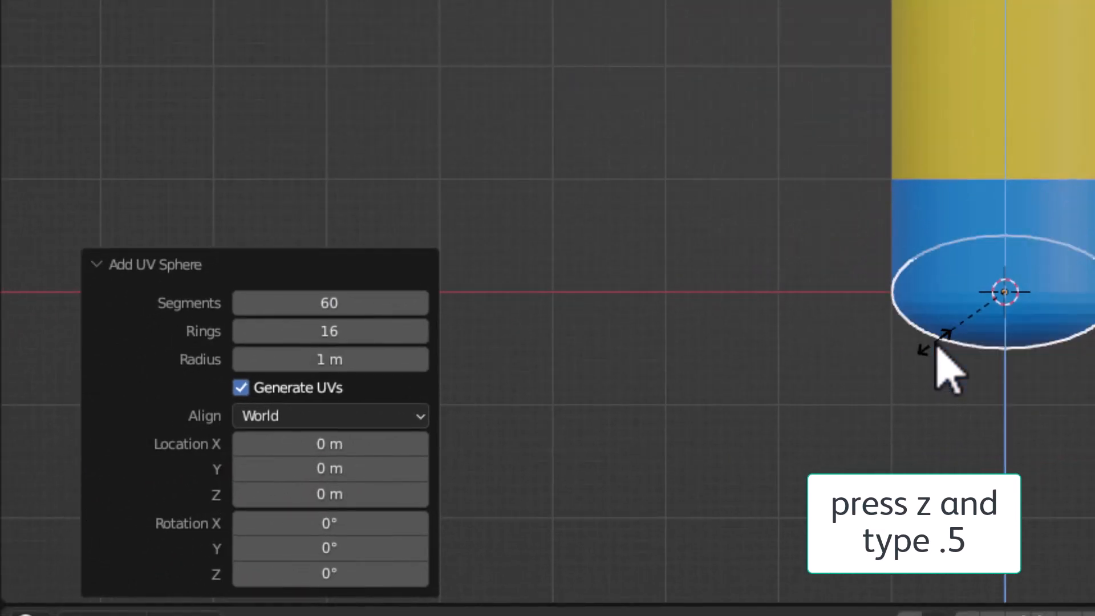
key("Return")
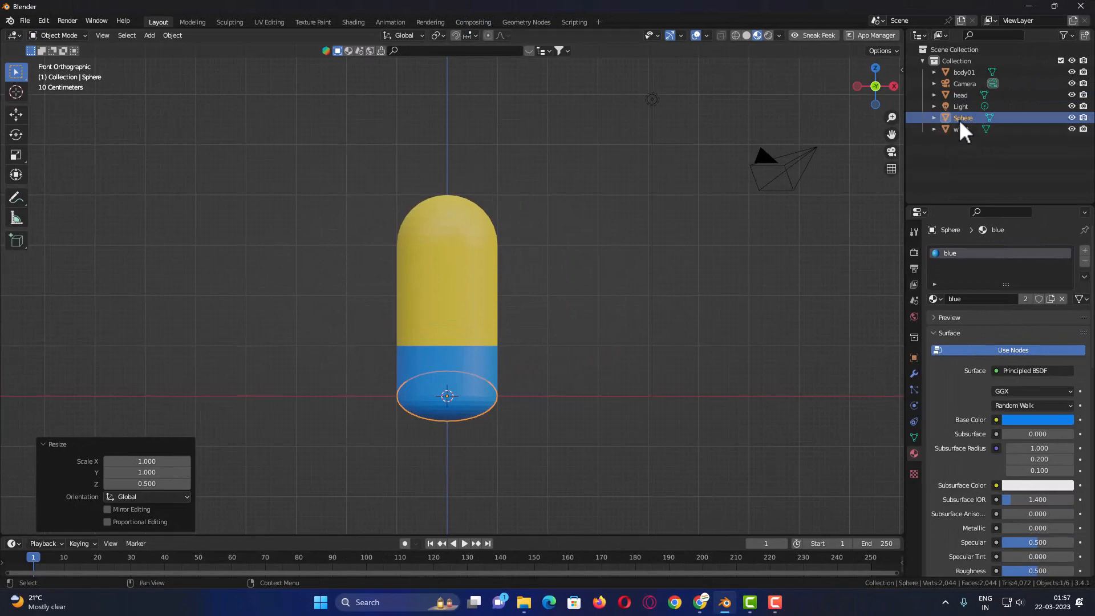
double_click(959, 119)
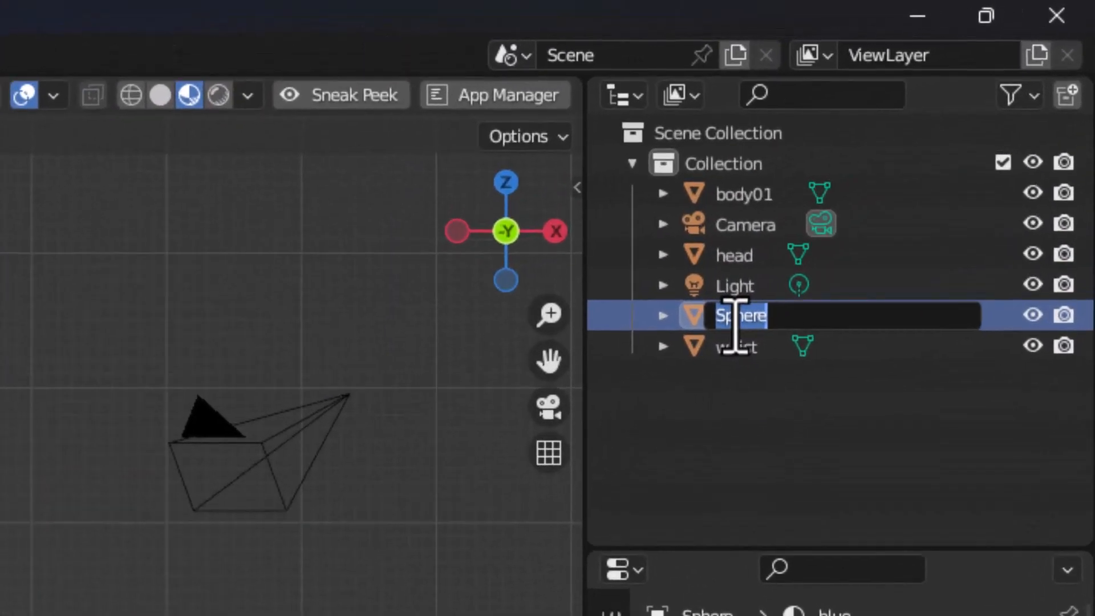
type("base")
key("Return")
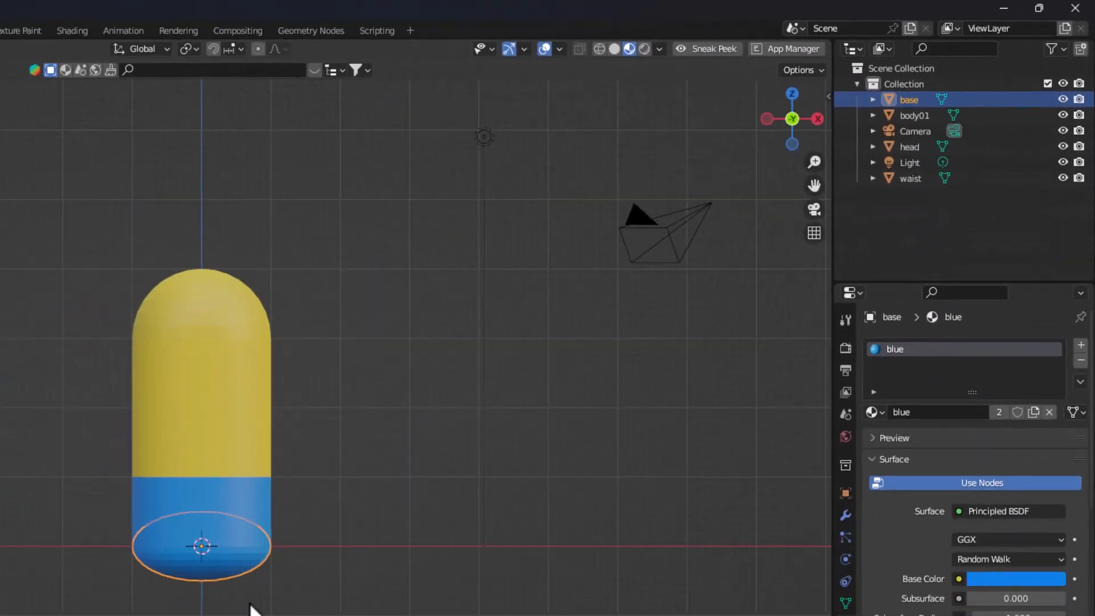
left_click(421, 582)
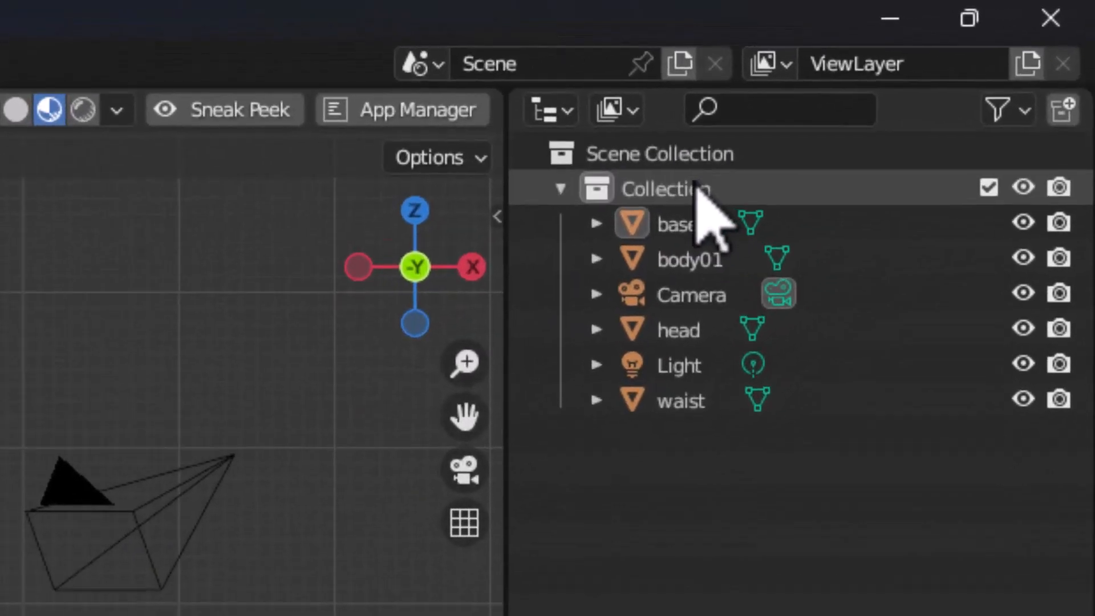
Step: Rename the collection holding the model parts as body
double_click(907, 85)
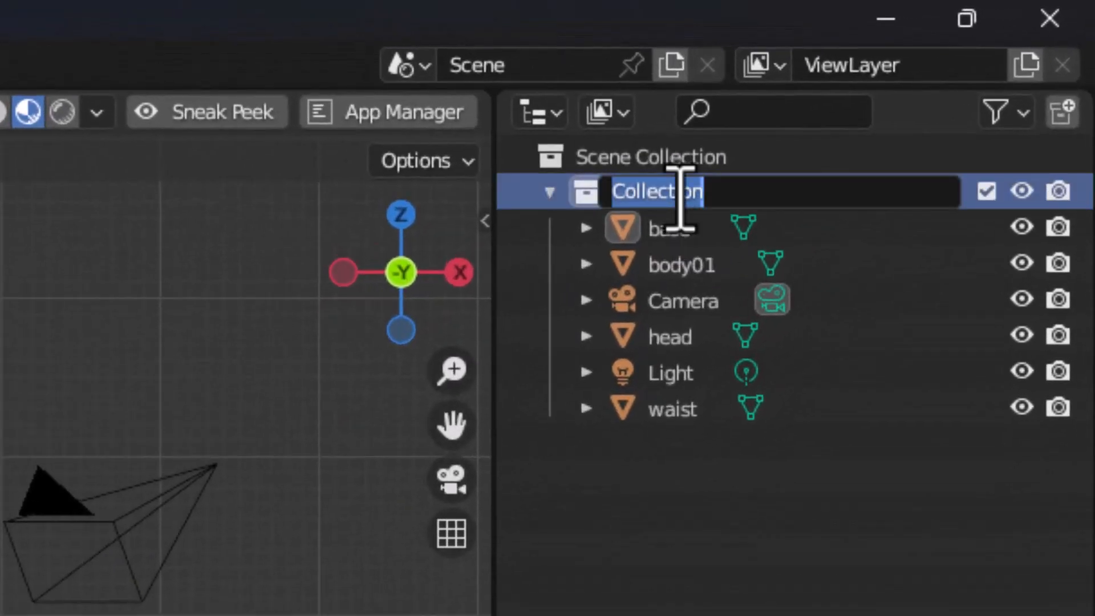
type("body")
key("Return")
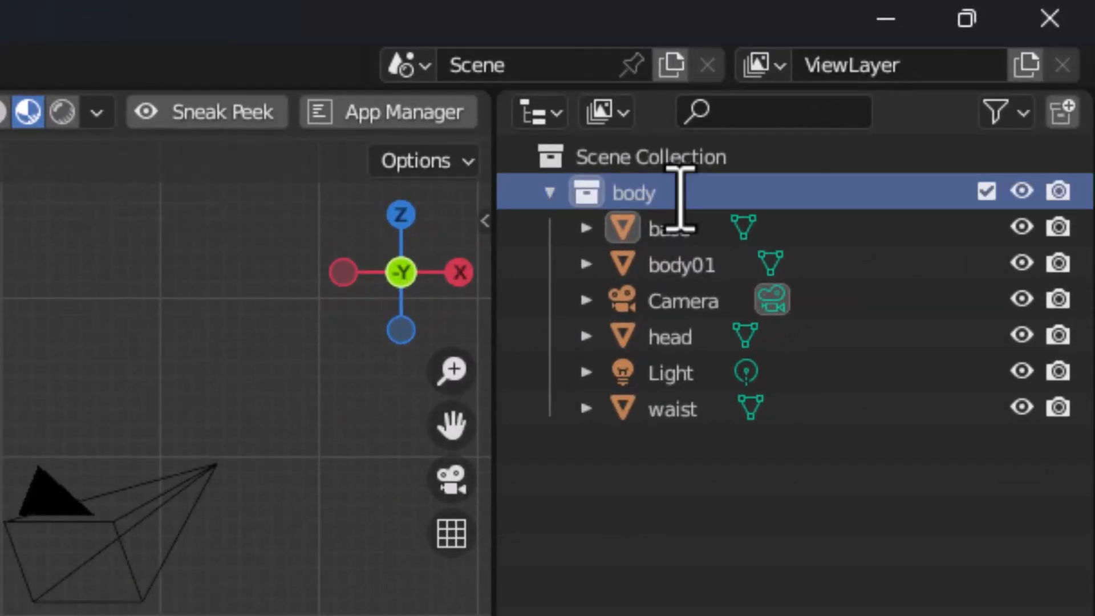
Step: Move the Camera and the Light out of the body collection directly into the Scene Collection
left_click(685, 310)
left_click_drag(648, 318, 643, 170)
left_click_drag(641, 161, 640, 161)
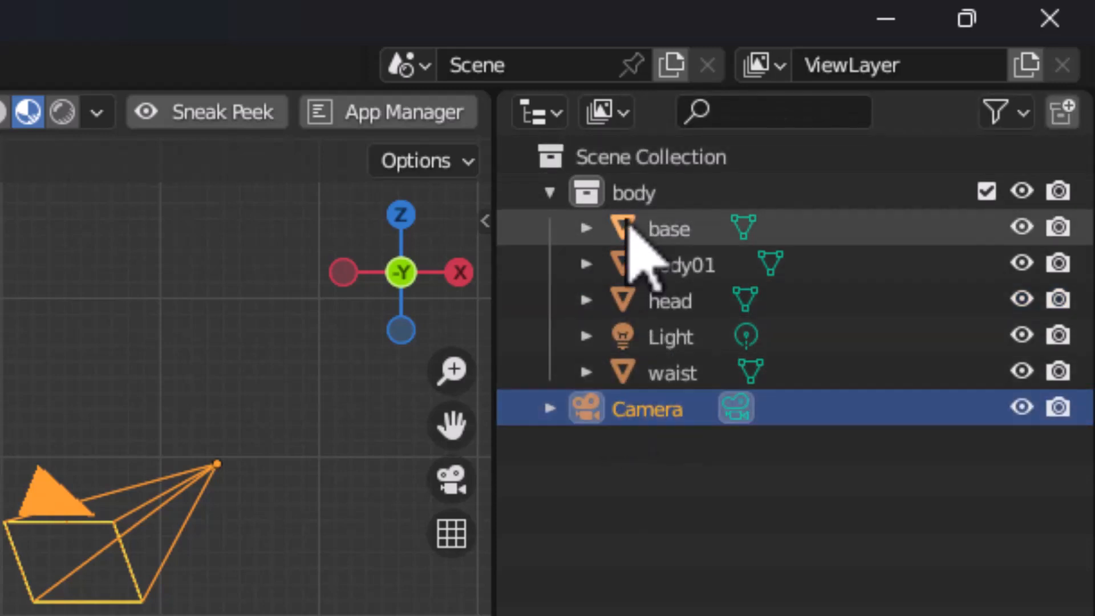
left_click(621, 339)
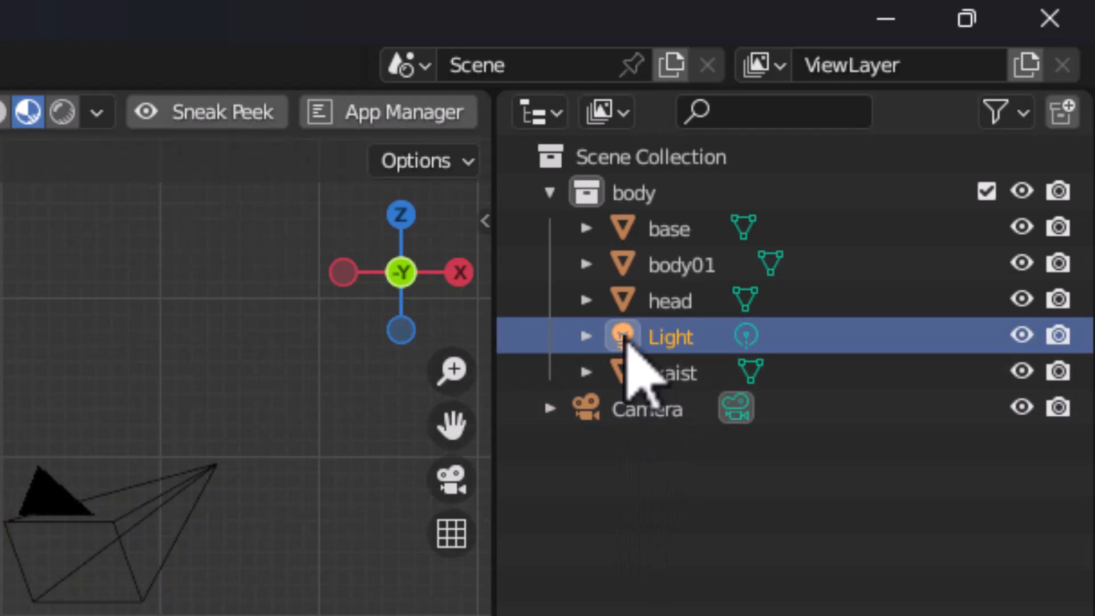
left_click_drag(626, 341, 622, 167)
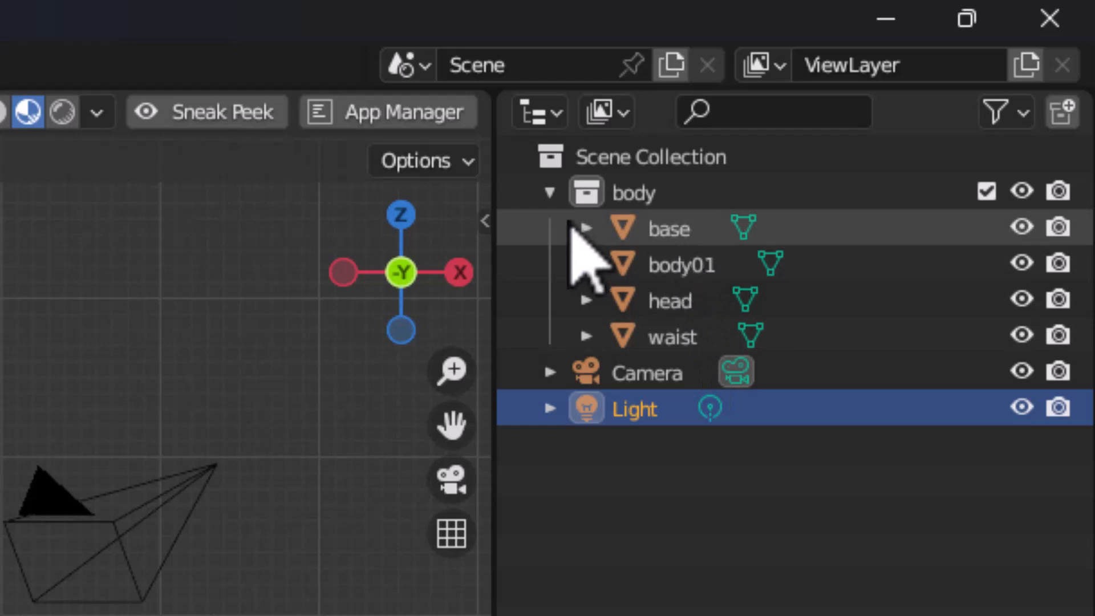
Step: Collapse the body collection and exclude it from the view layer
left_click(550, 194)
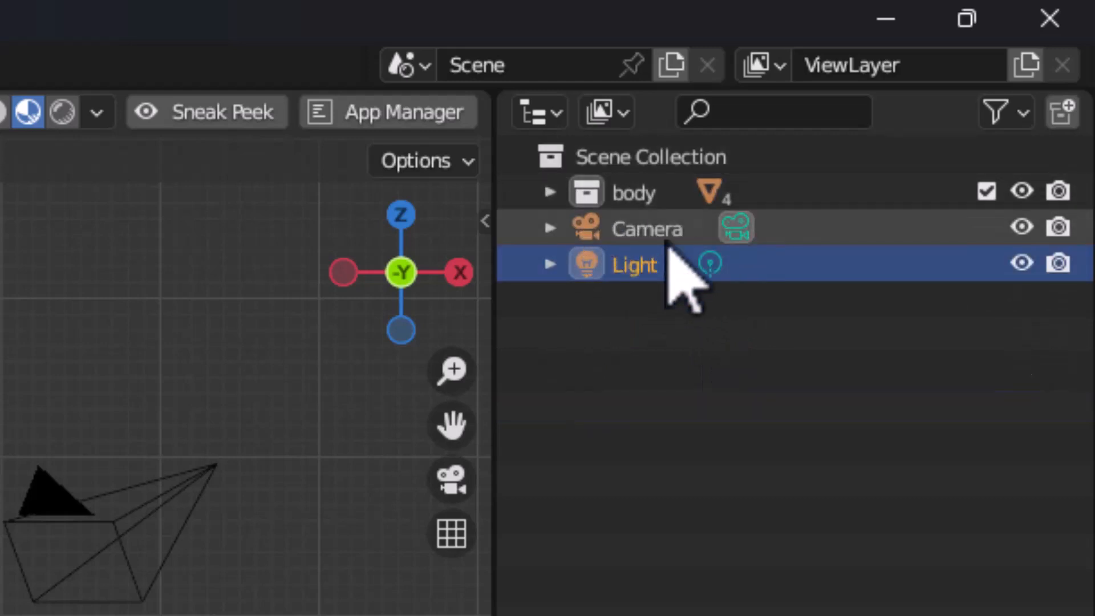
left_click(592, 198)
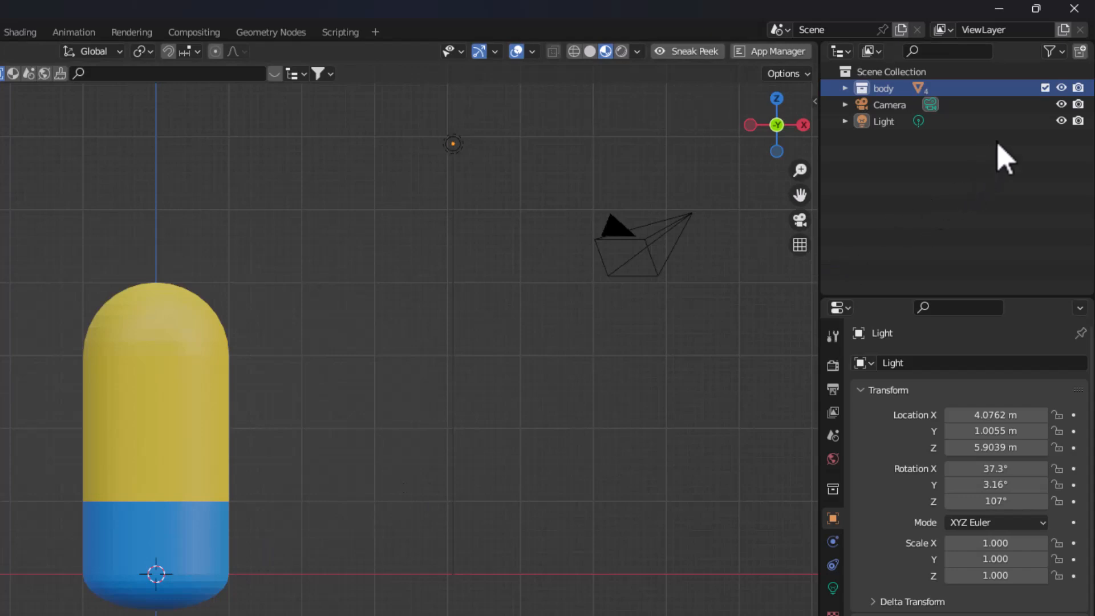
left_click(1045, 88)
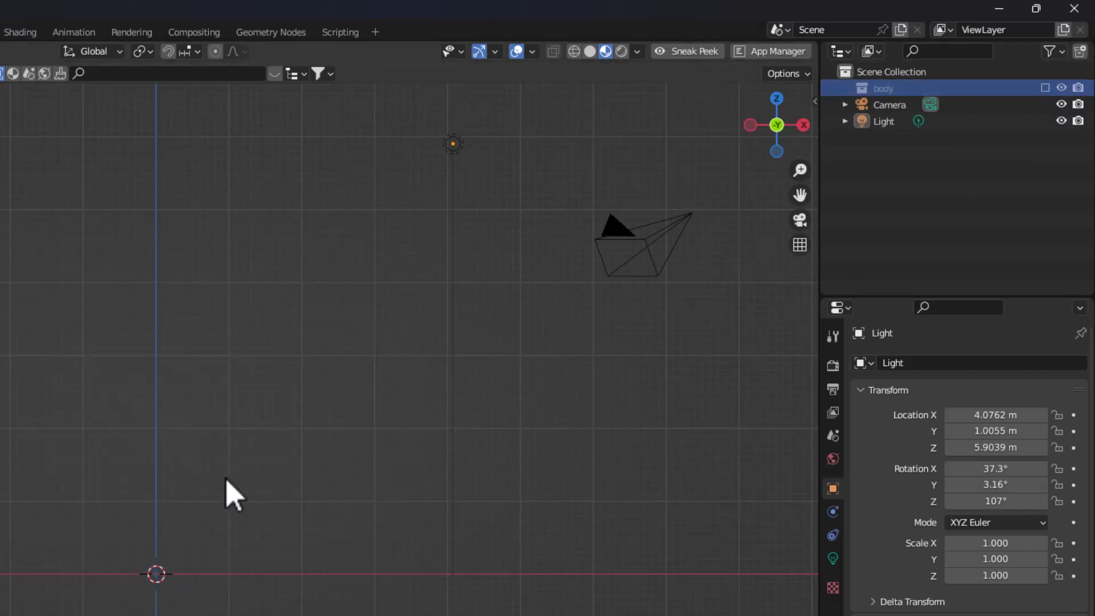
Step: Add a mesh cylinder at the world origin with 32 vertices
key("shift+a")
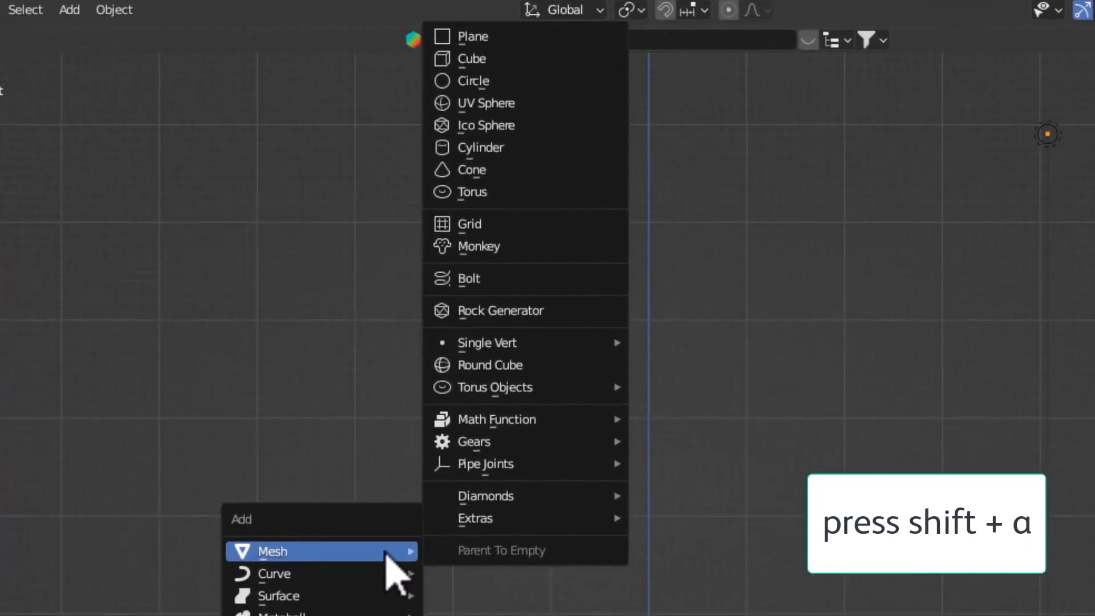
left_click(513, 147)
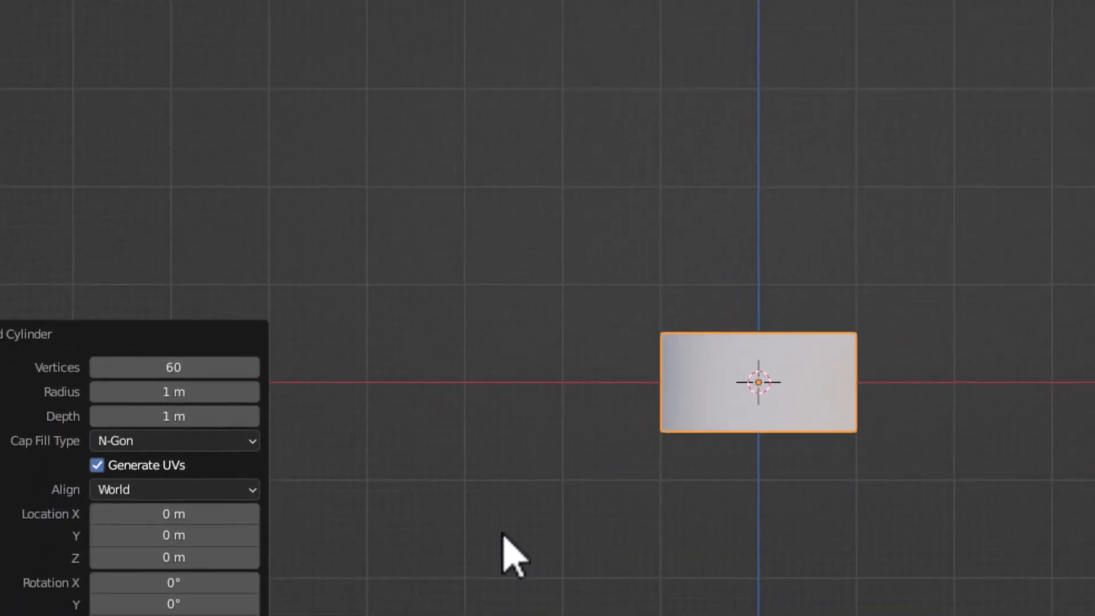
left_click(171, 367)
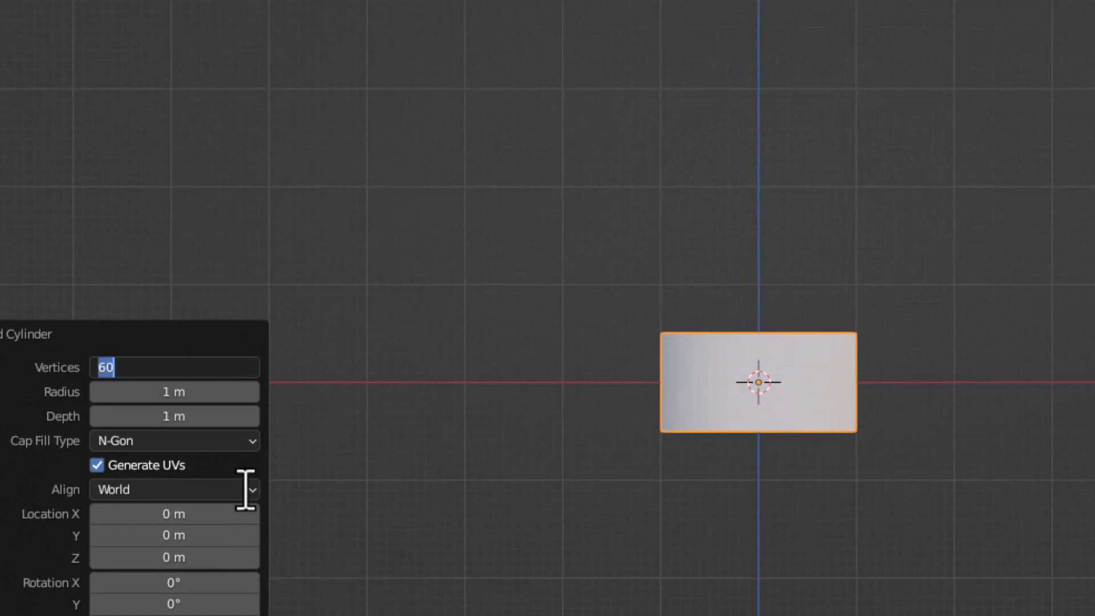
type("32")
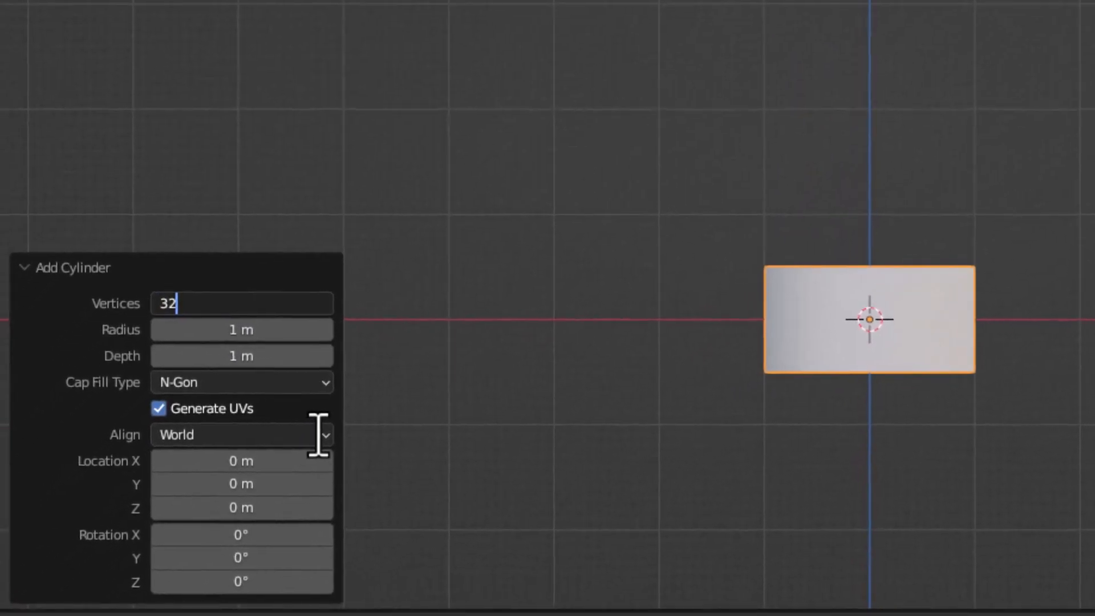
key("Return")
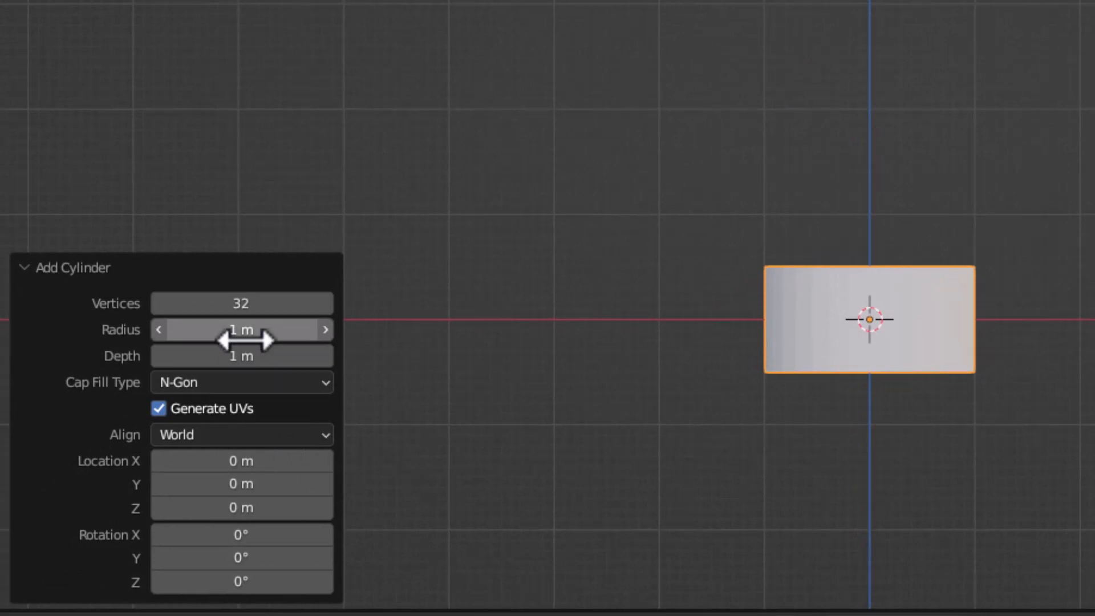
Step: Set the new cylinder's radius to 0.3 m and its depth to 0.2 m
left_click(245, 341)
type(".3")
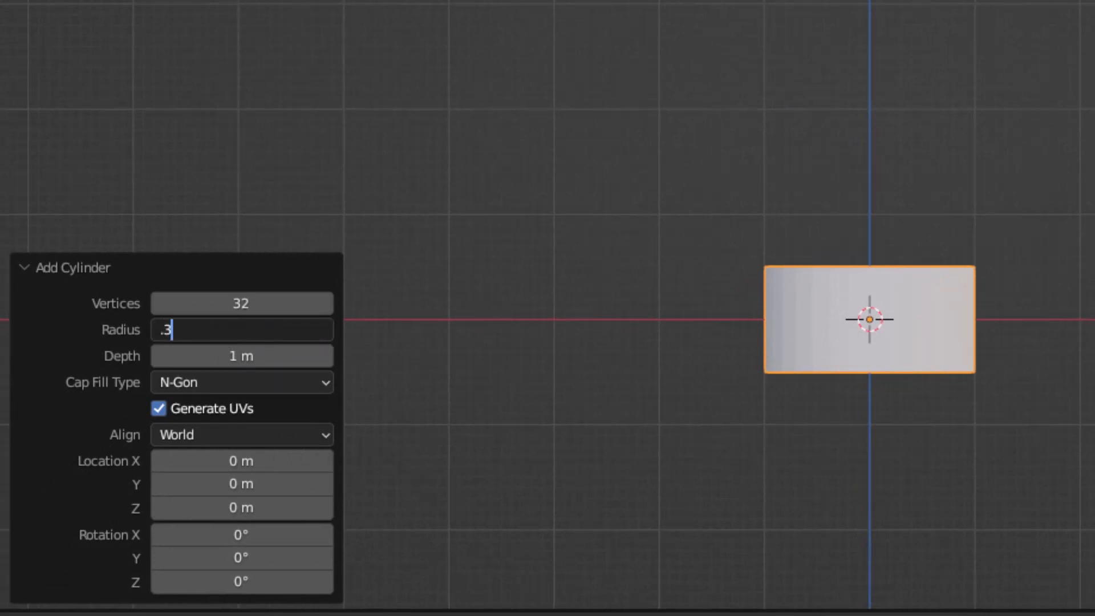
key("Return")
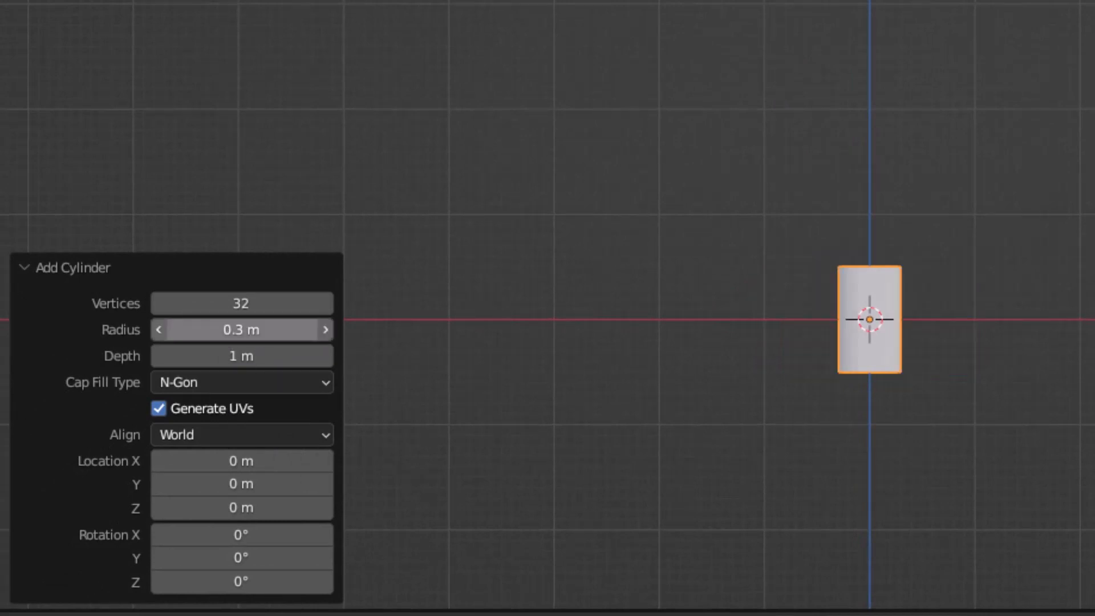
left_click(243, 359)
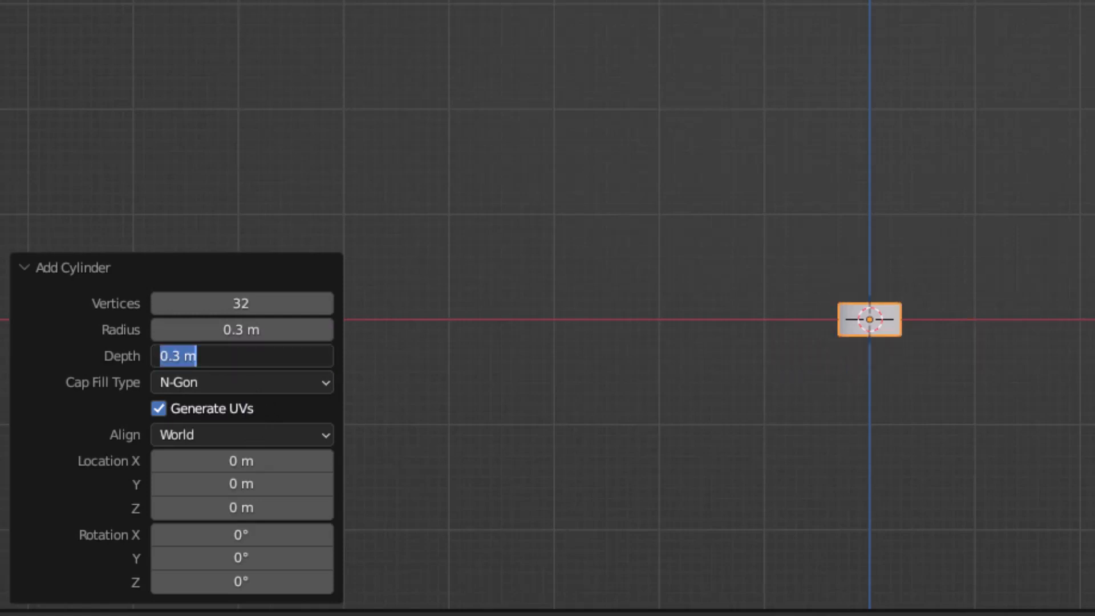
type(".2")
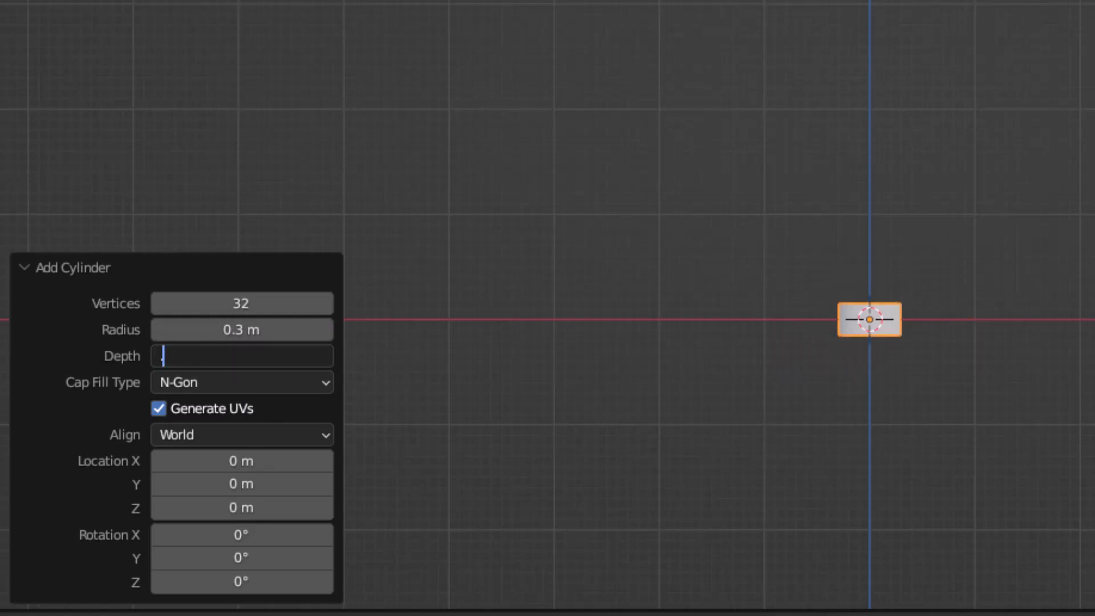
key("Return")
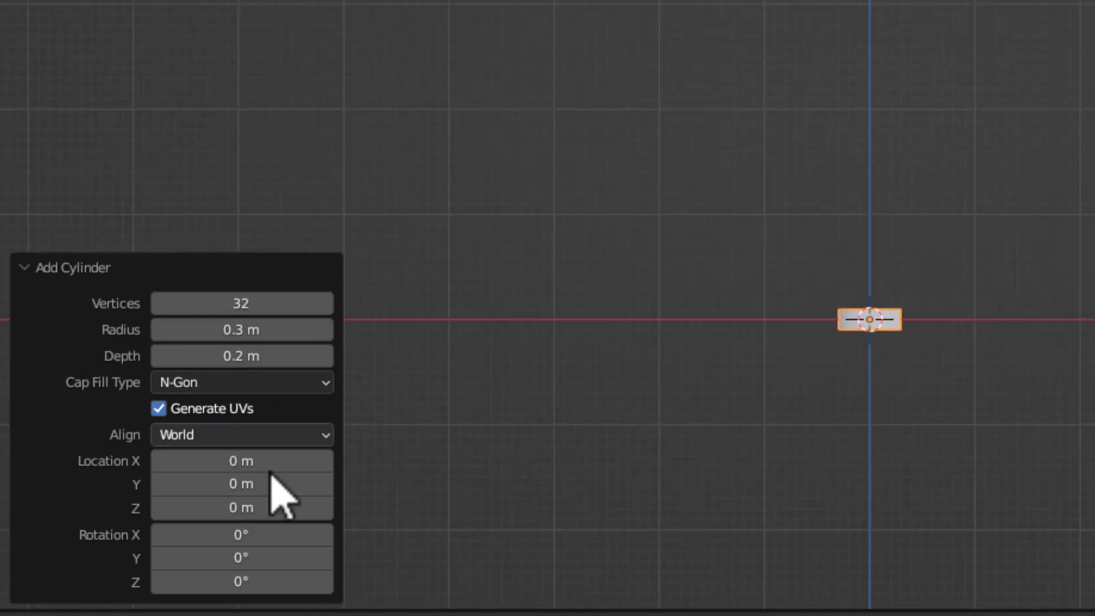
Step: Rotate the cylinder 90° about X so its round face points forward, and set its radius to 0.4 m
left_click(251, 525)
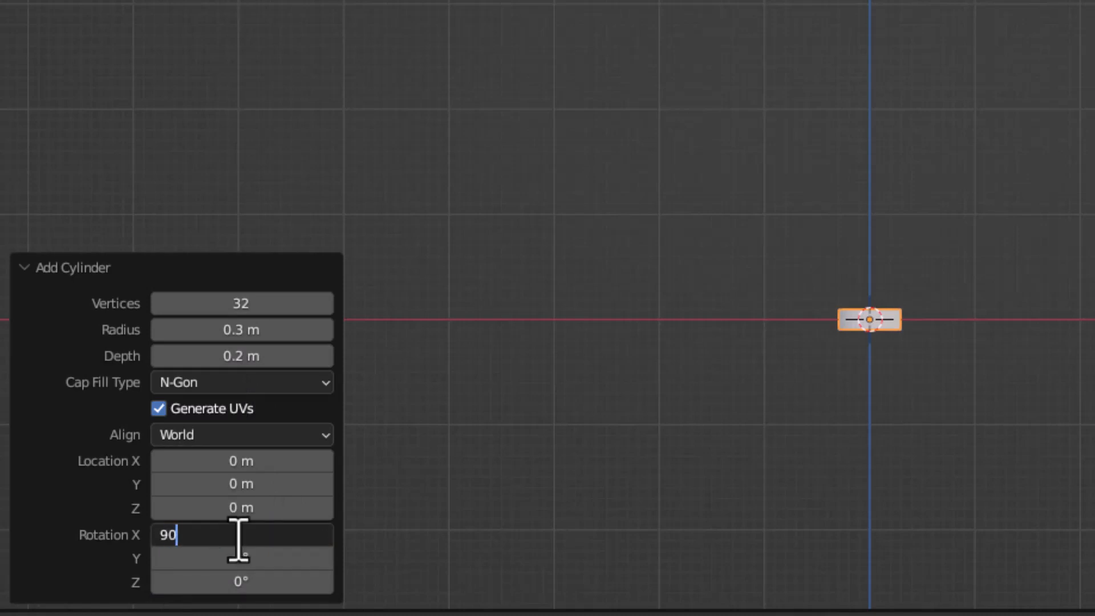
key("Return")
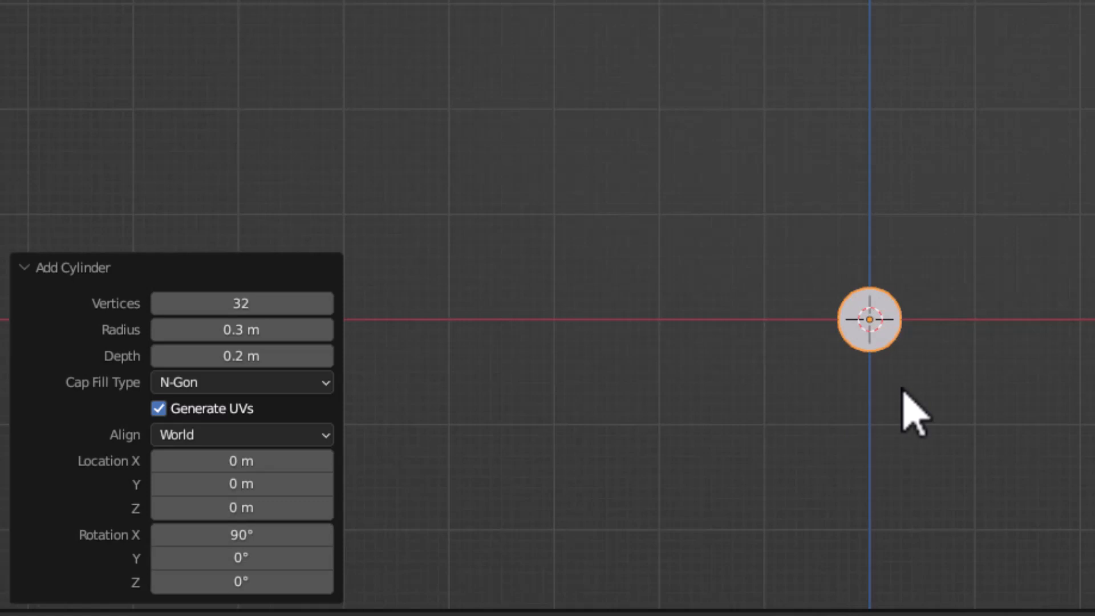
left_click(239, 330)
key("BackSpace")
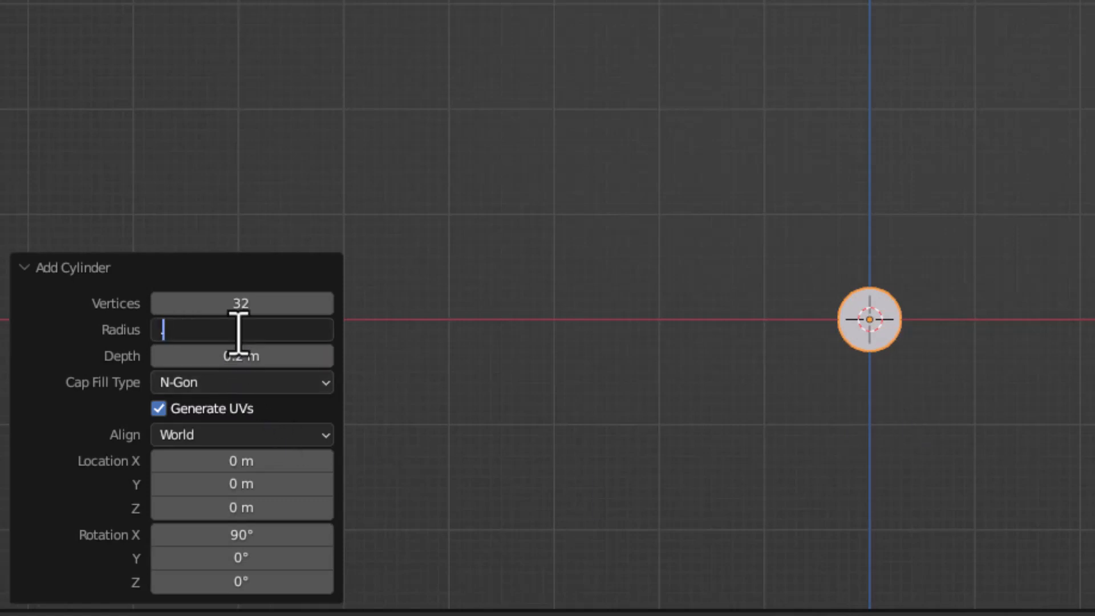
type("0.4")
key("Return")
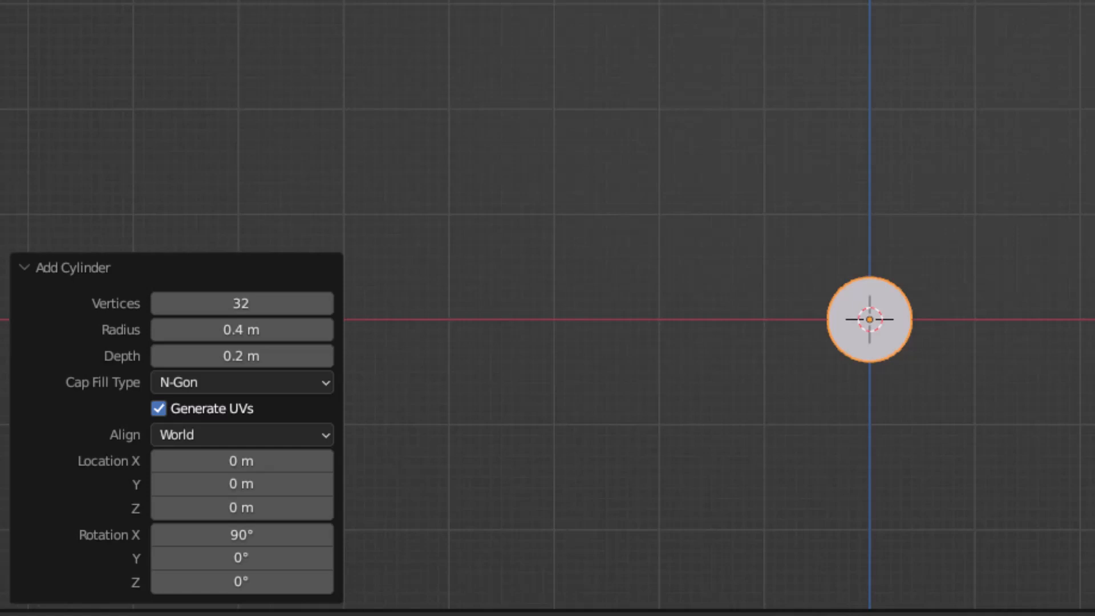
Step: Rename the cylinder object as eyelid
double_click(832, 138)
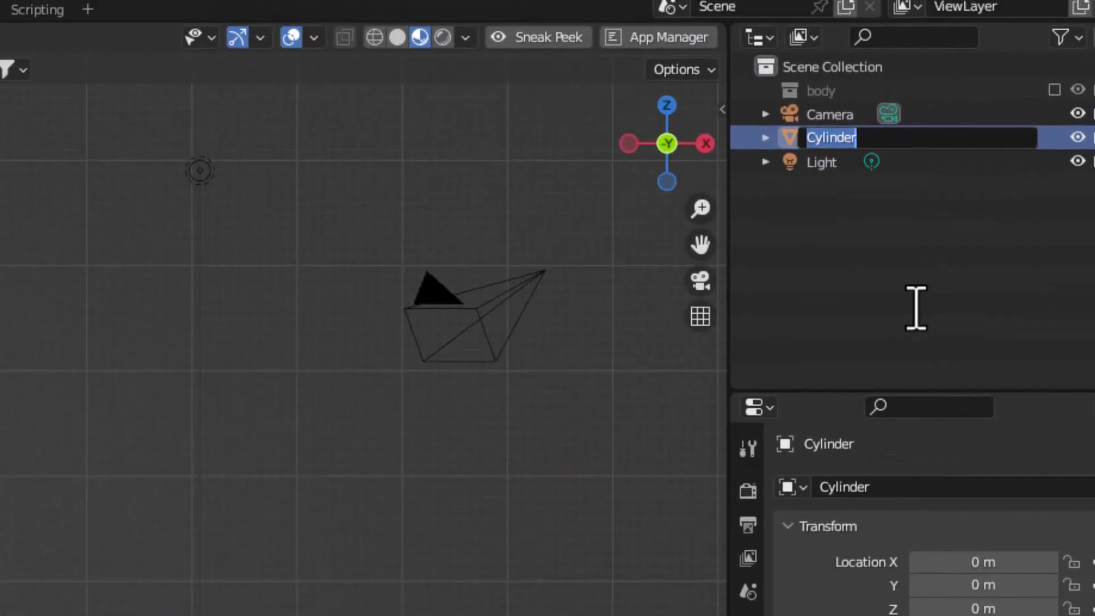
type("e")
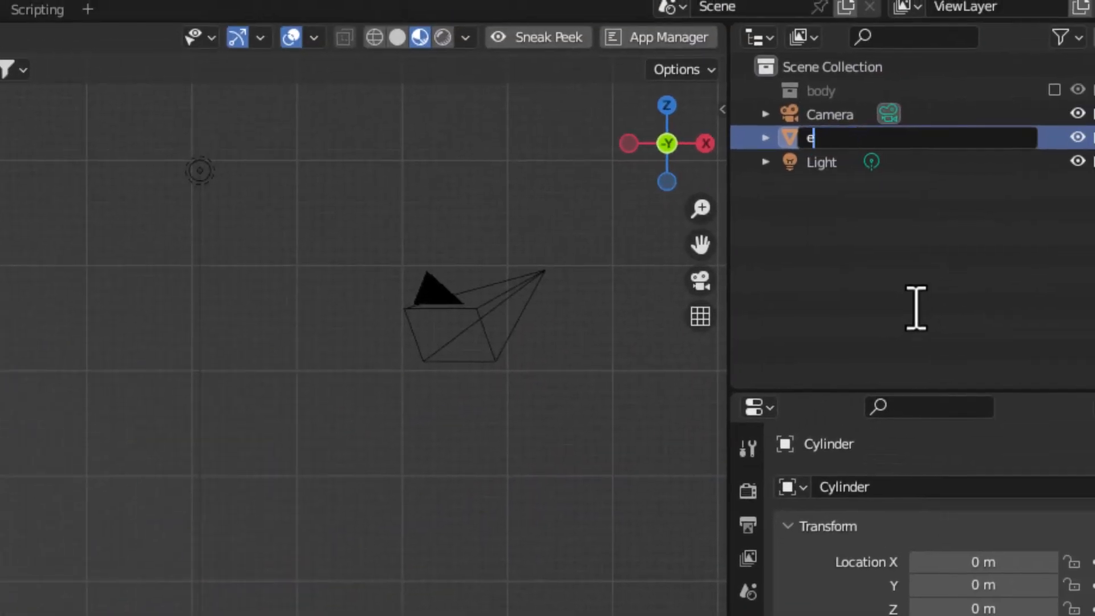
type("yelid")
key("Return")
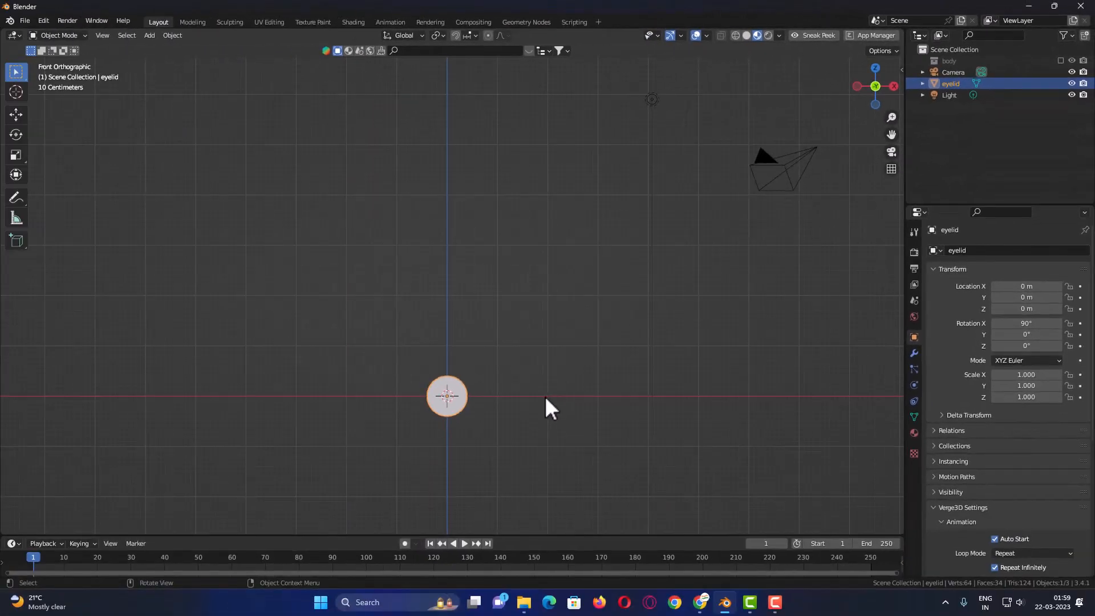
Step: Add a UV sphere at the world origin with 32 segments and a radius of 0.2 m
key("shift+a")
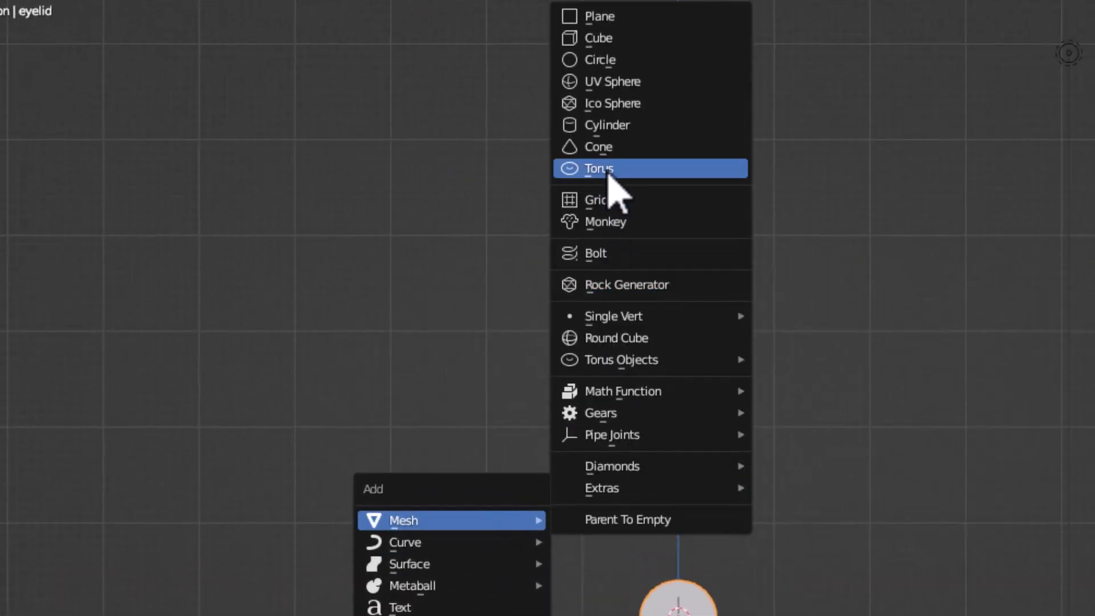
left_click(609, 85)
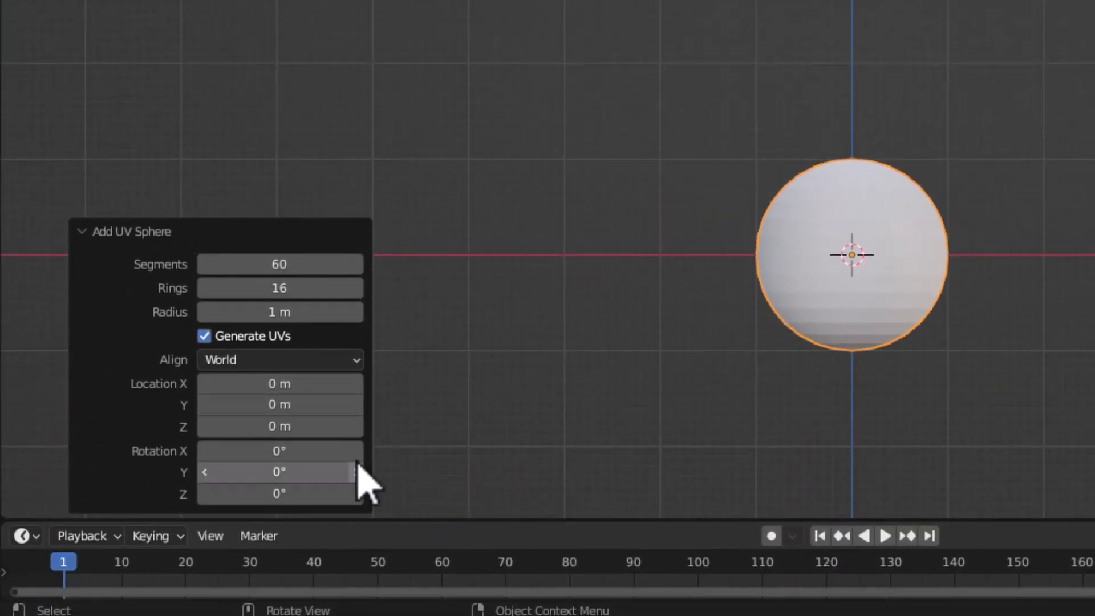
left_click(213, 400)
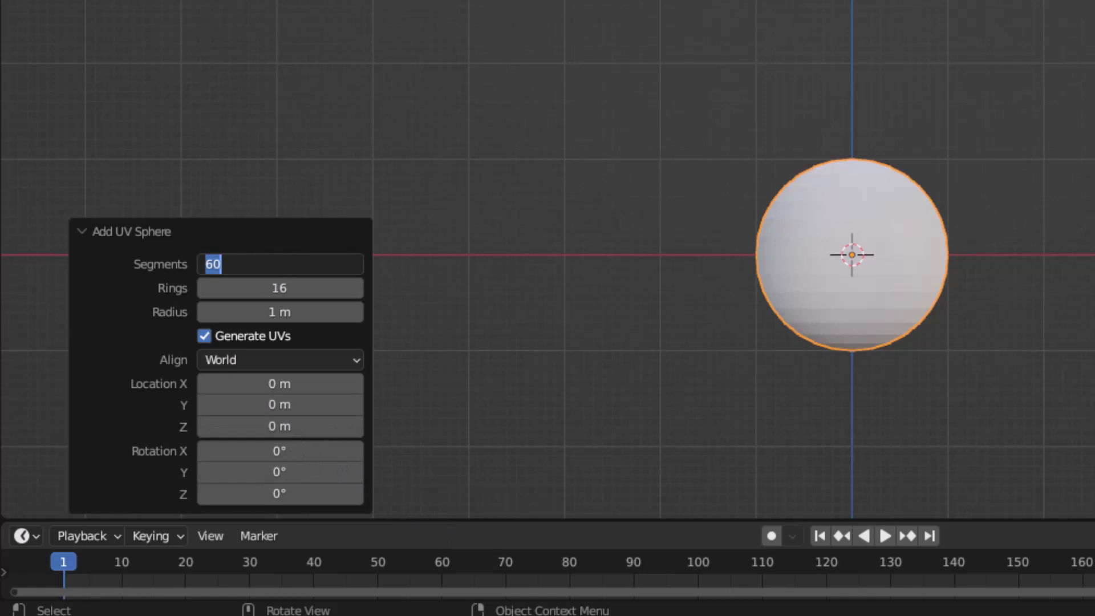
type("32")
key("Return")
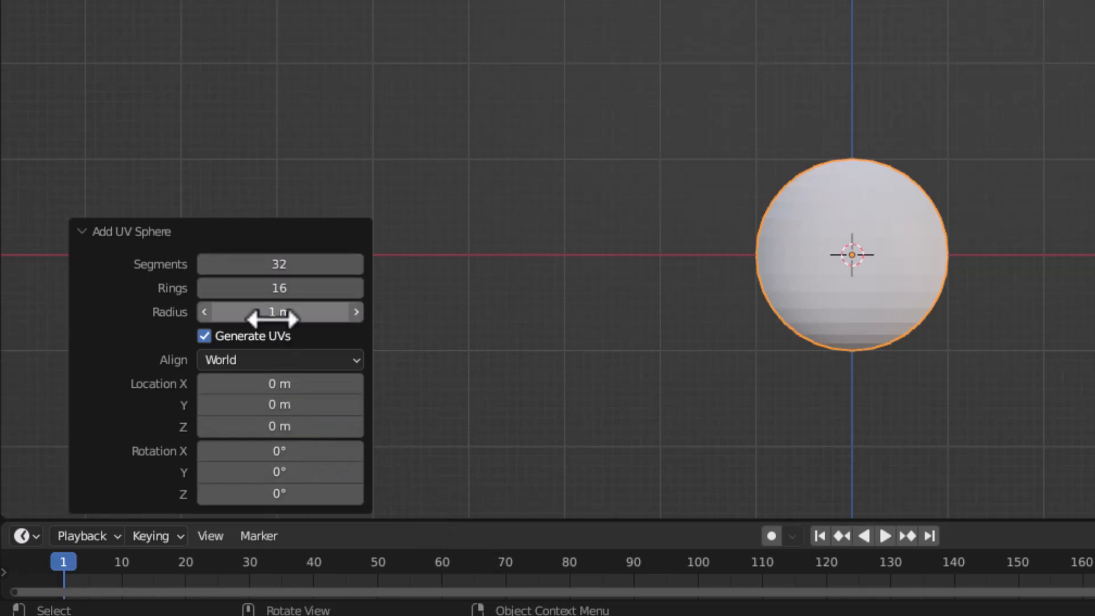
left_click(271, 312)
type(".")
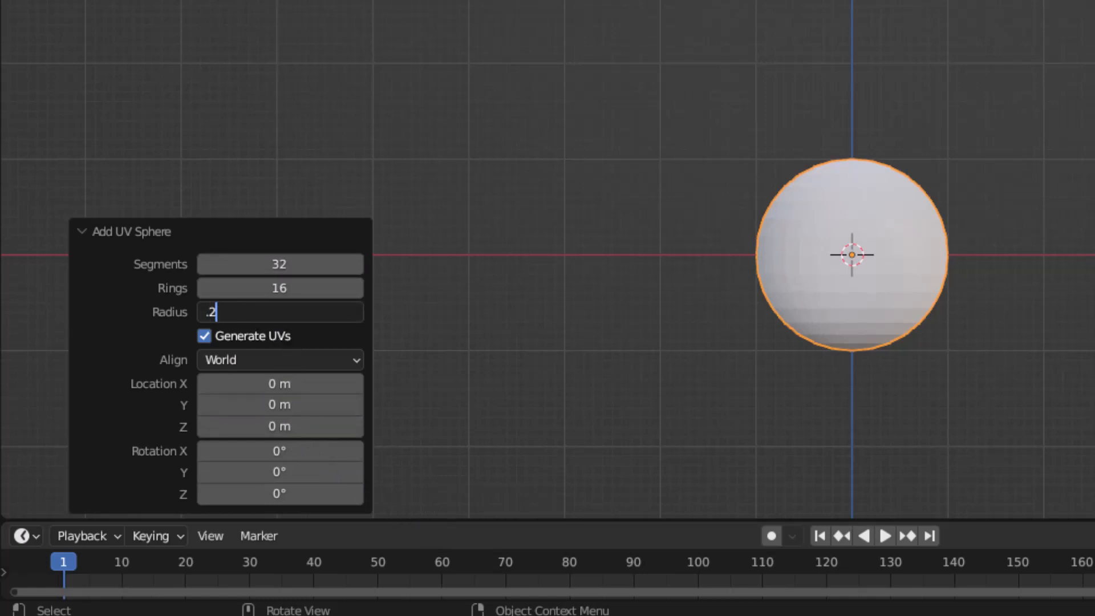
type("2")
key("Return")
scroll(818, 366, "up", 2)
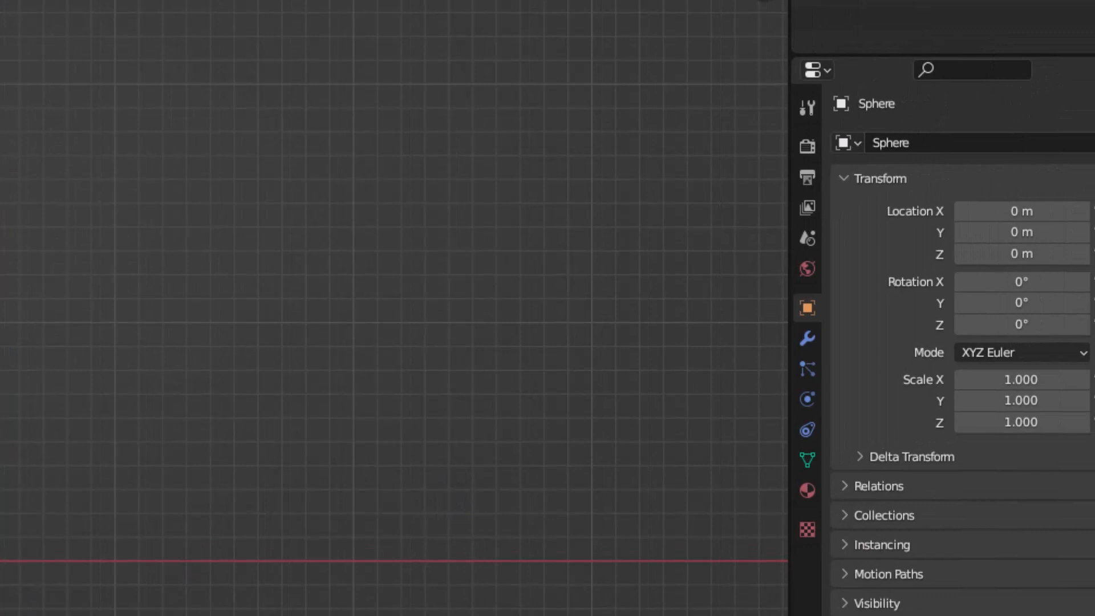
Step: Rename the small sphere object as eyeballs
double_click(870, 141)
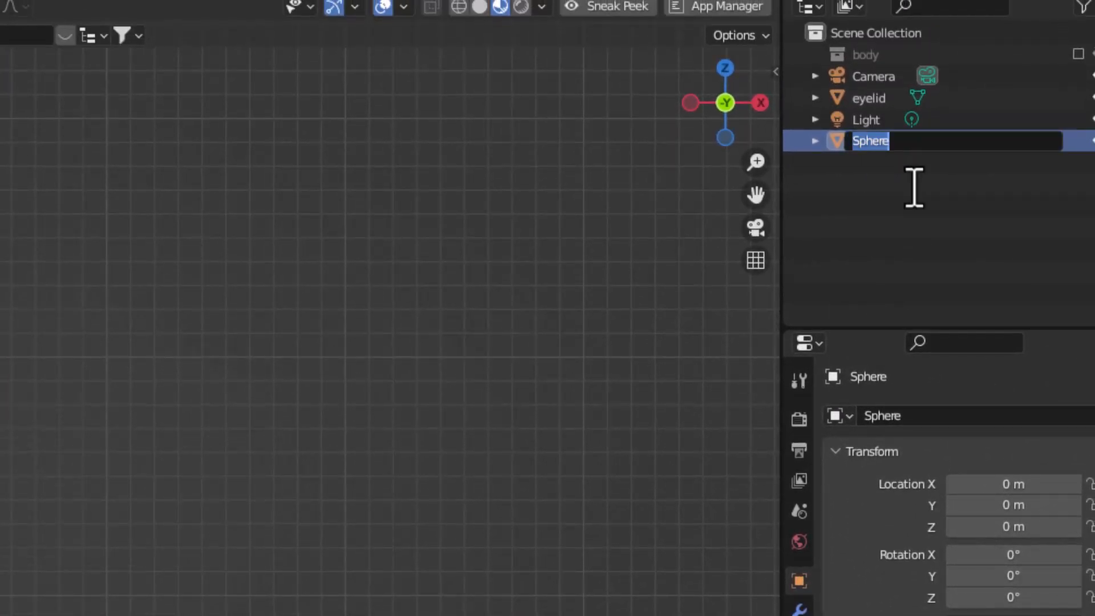
type("eyeballs")
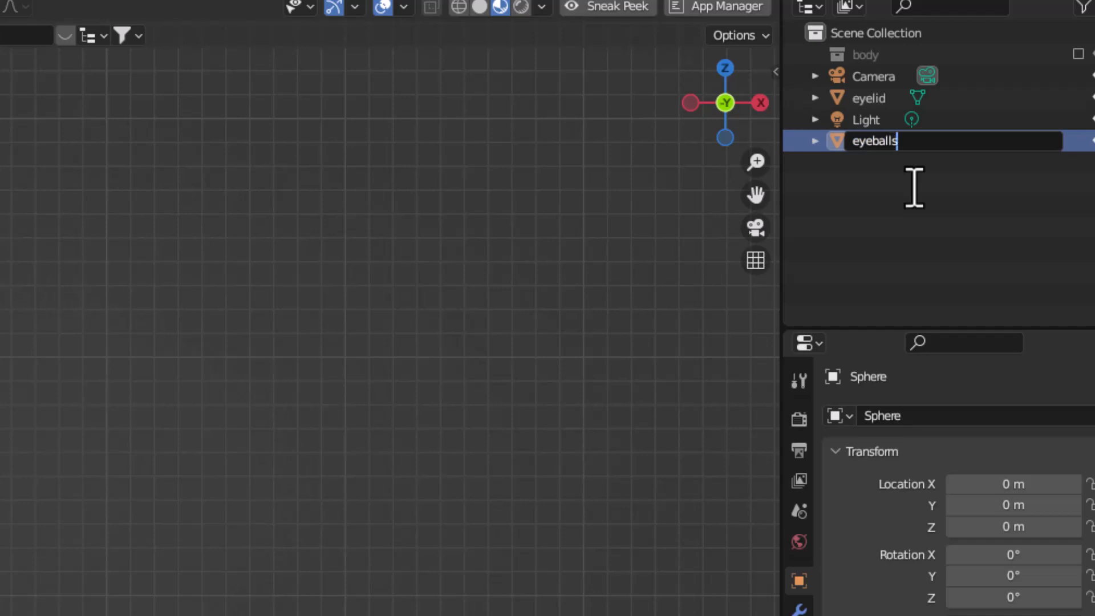
key("Return")
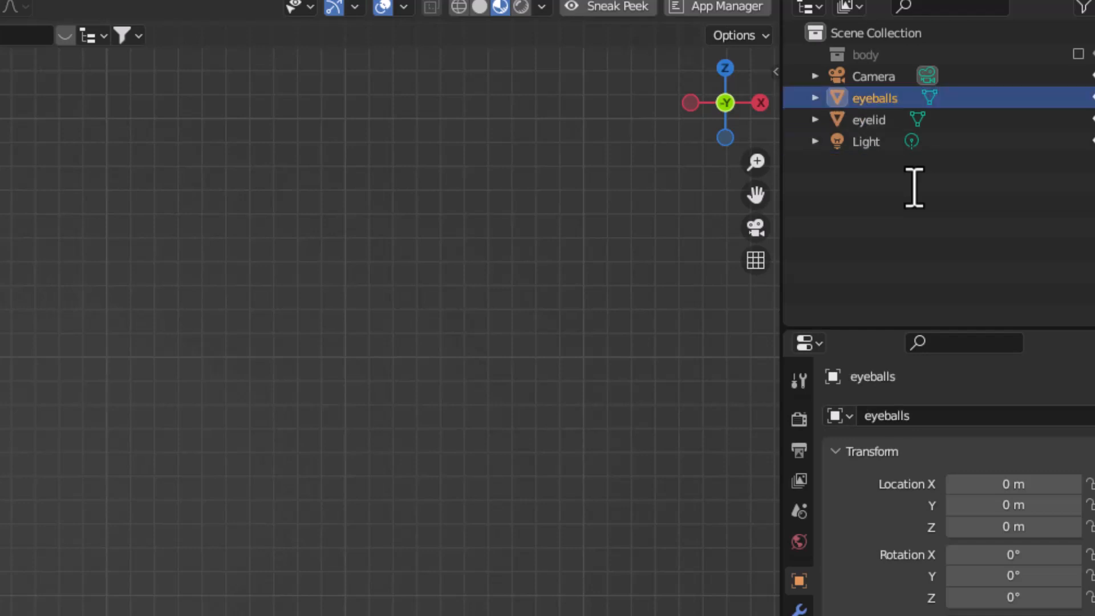
Step: Give the eyeballs sphere a new material named eyeballs with an orange base color
left_click(820, 503)
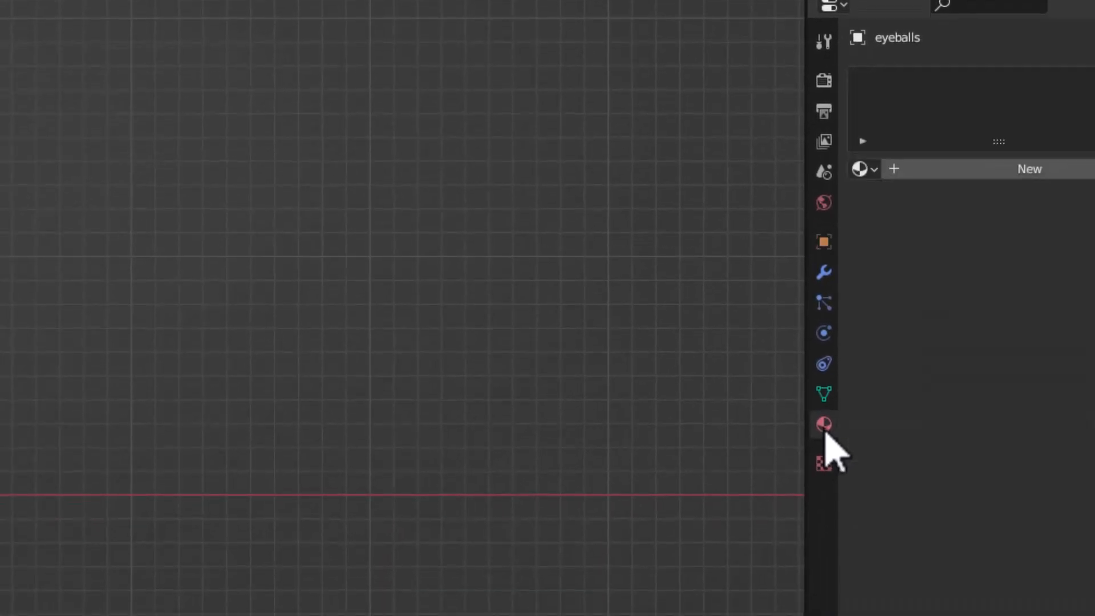
left_click(1012, 169)
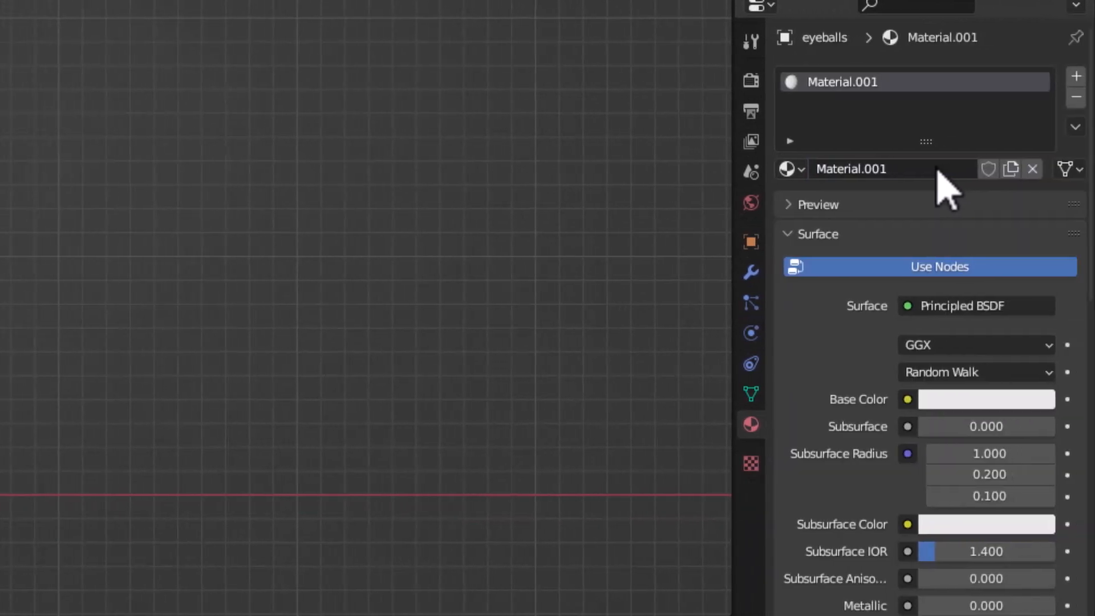
left_click(999, 168)
type("eye")
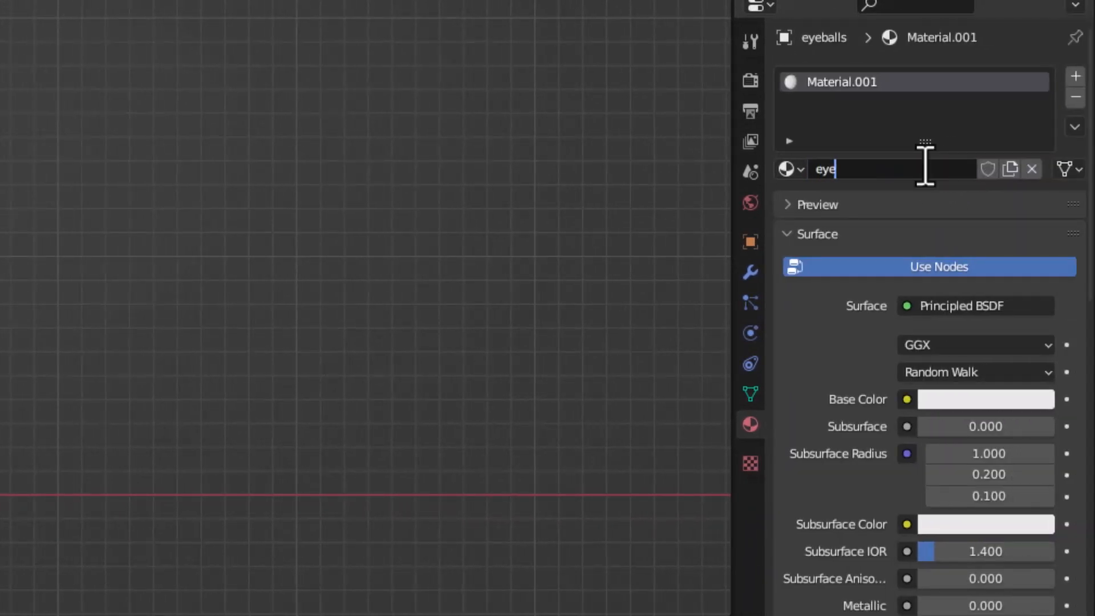
type("balls")
key("Return")
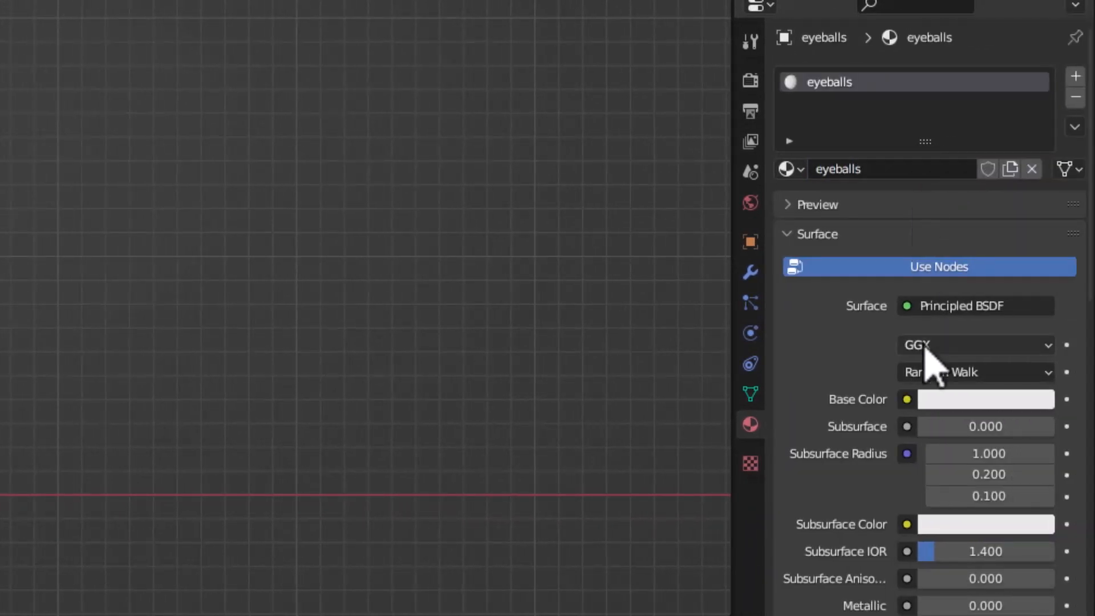
left_click(976, 400)
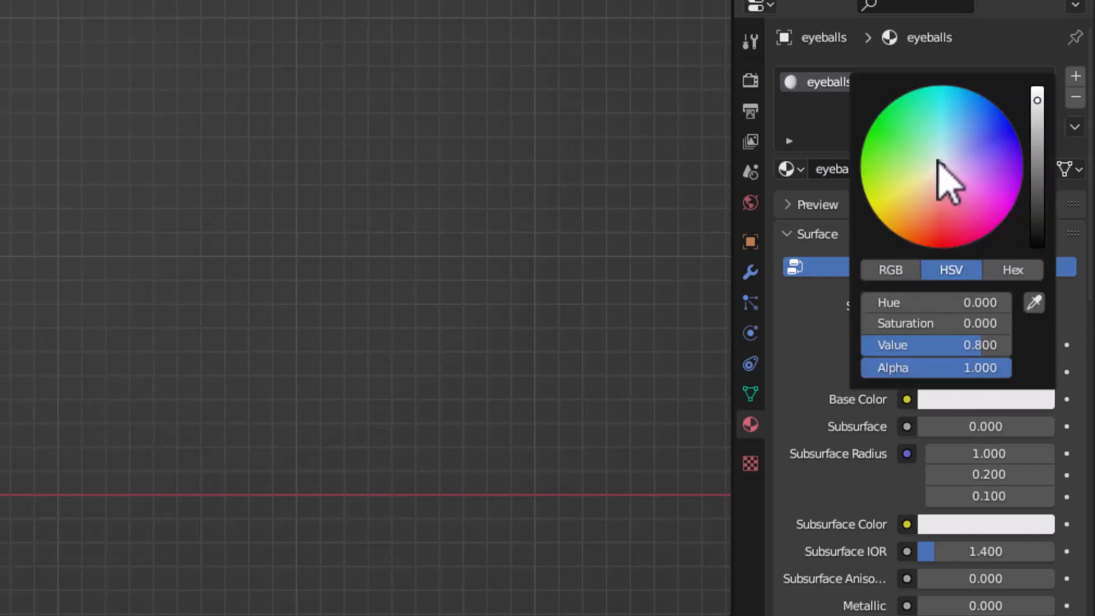
mouse_move(938, 162)
left_mouse_down()
mouse_move(912, 213)
mouse_move(919, 233)
mouse_move(929, 227)
mouse_move(909, 223)
mouse_move(961, 232)
mouse_move(912, 234)
left_mouse_up()
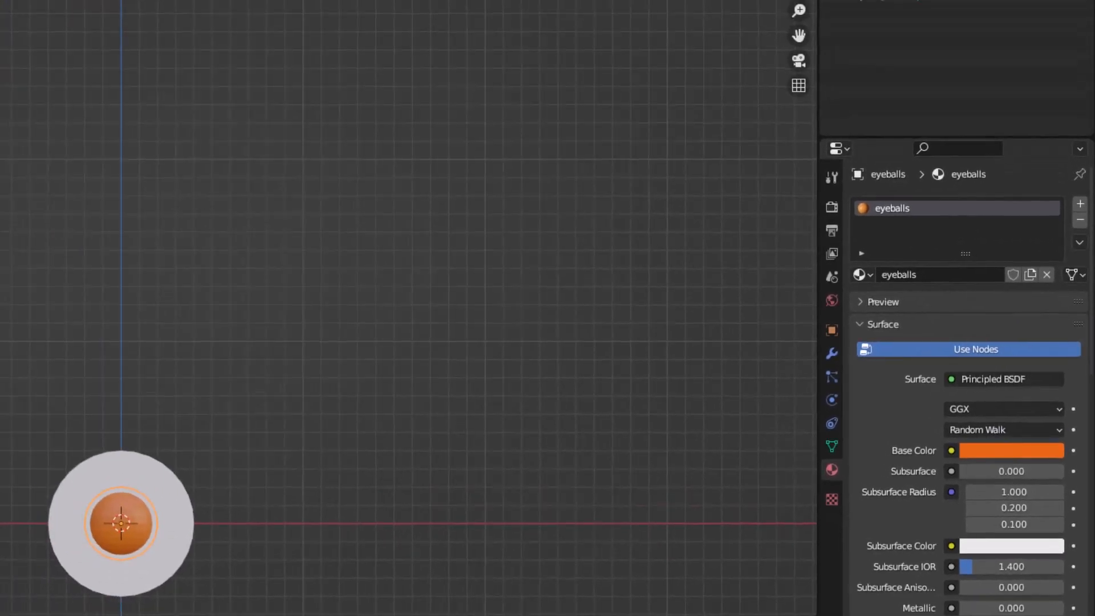
Step: Select the eyelid cylinder and give it a new material named white
left_click(161, 478)
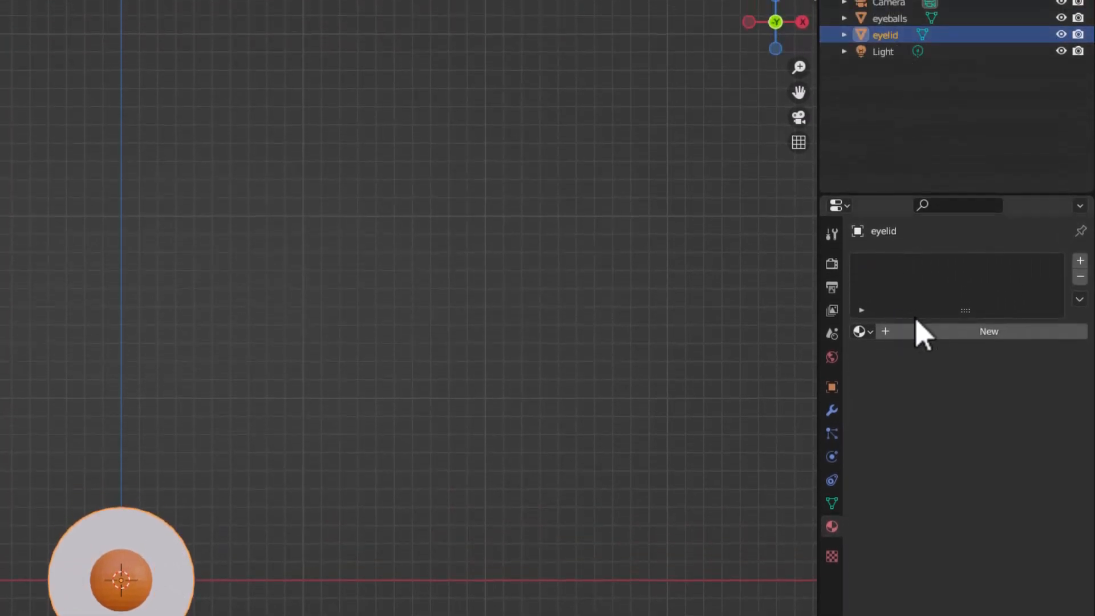
left_click(971, 333)
double_click(950, 332)
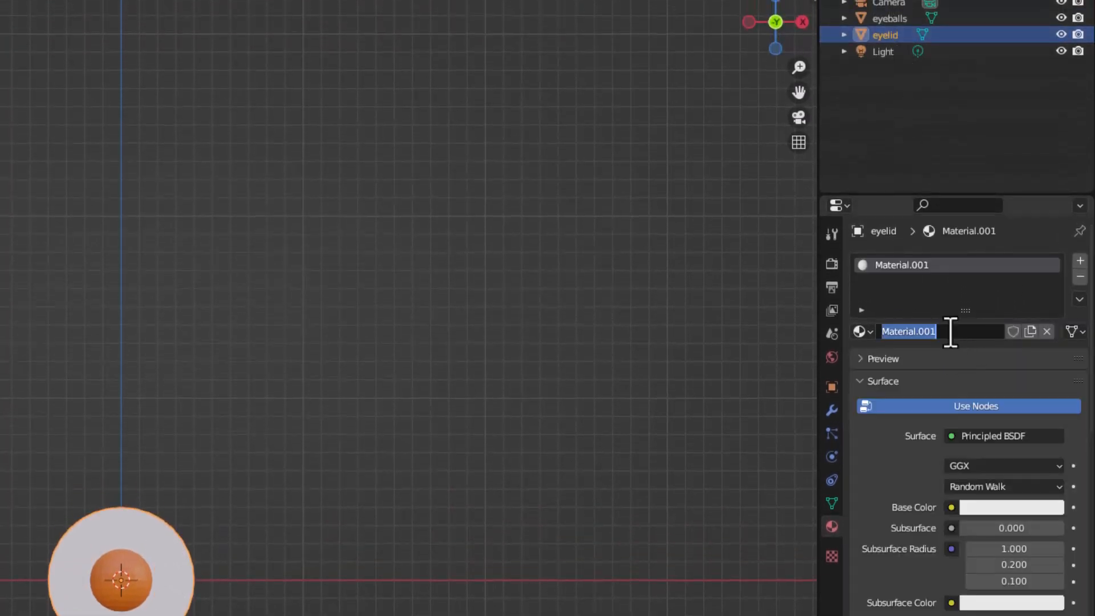
type("white")
key("Return")
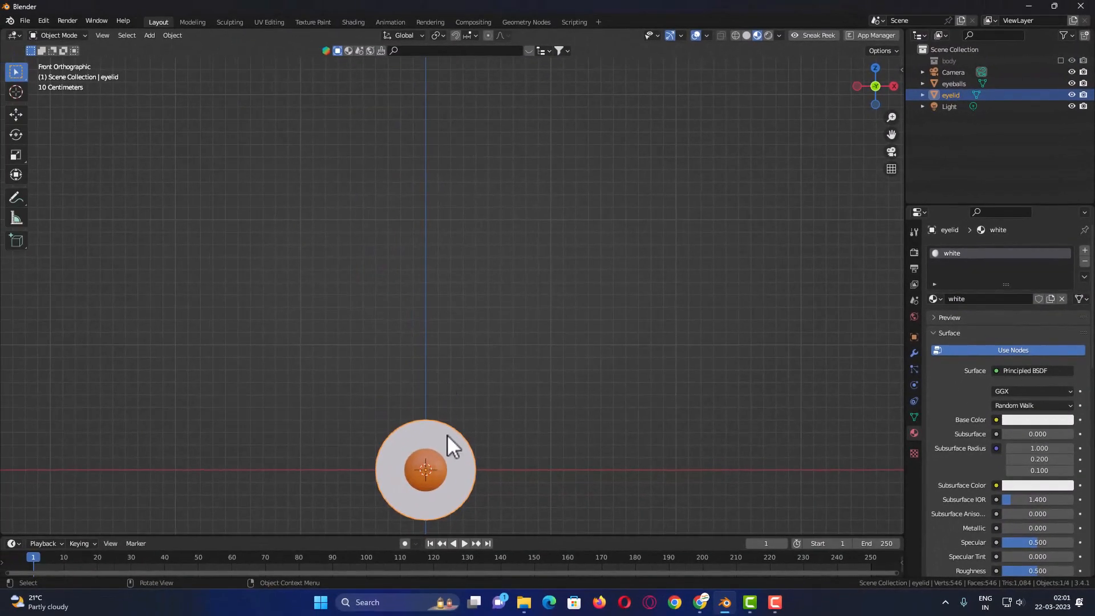
Step: Add a UV sphere at the world origin with a radius of 0.1 m for the eye's pupil
key("shift+a")
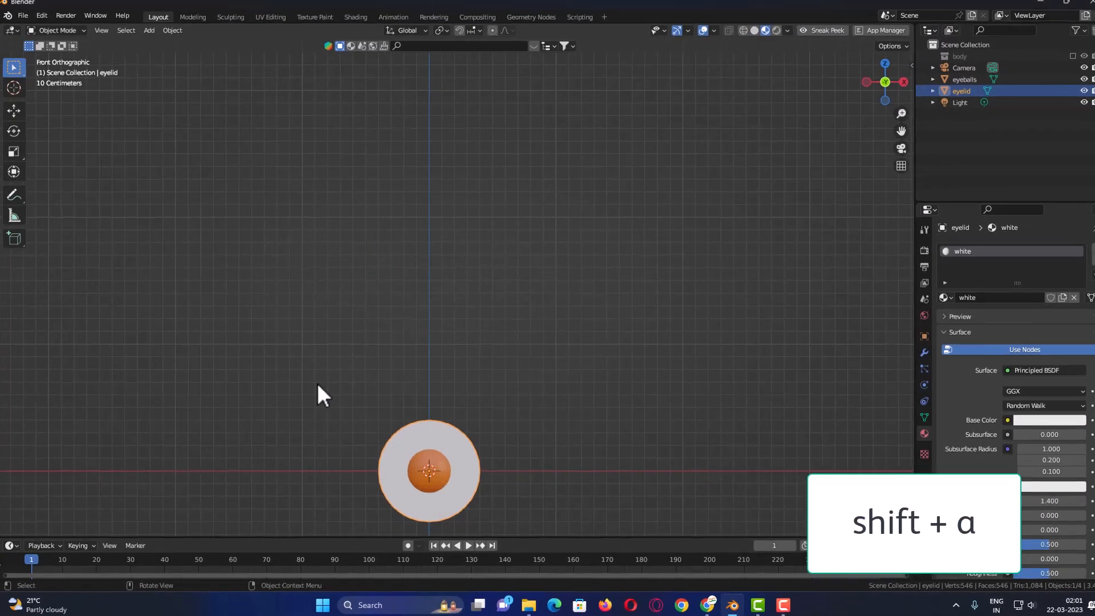
mouse_move(313, 381)
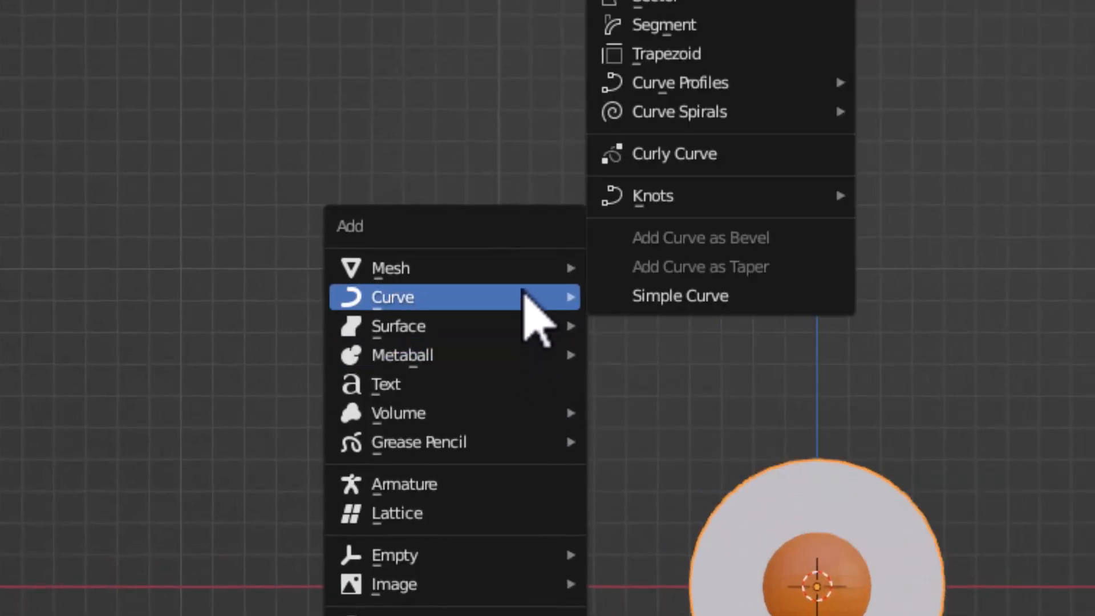
mouse_move(518, 266)
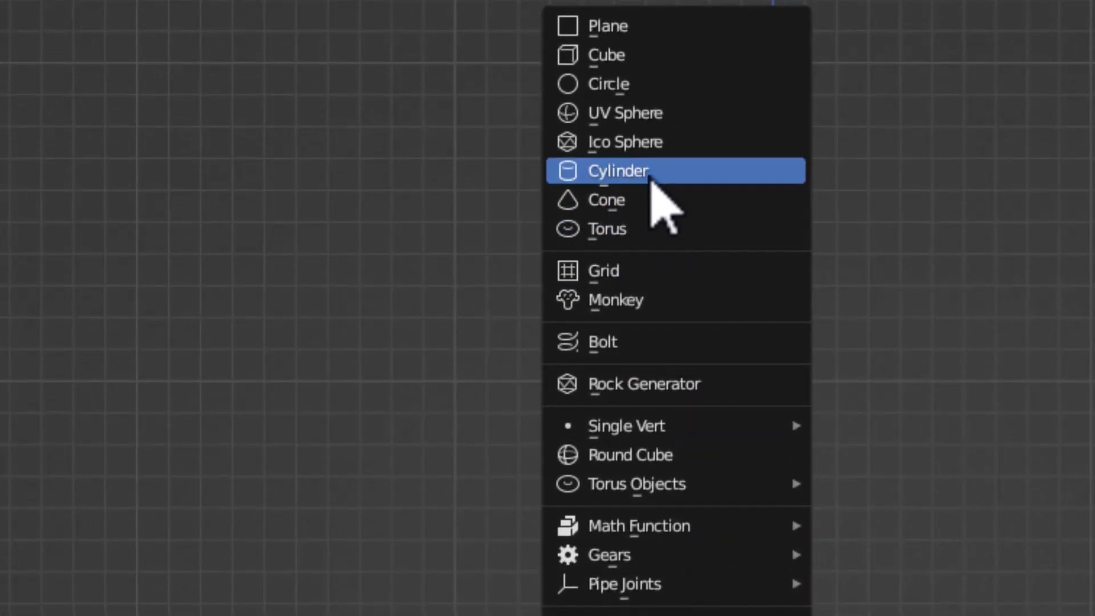
left_click(644, 120)
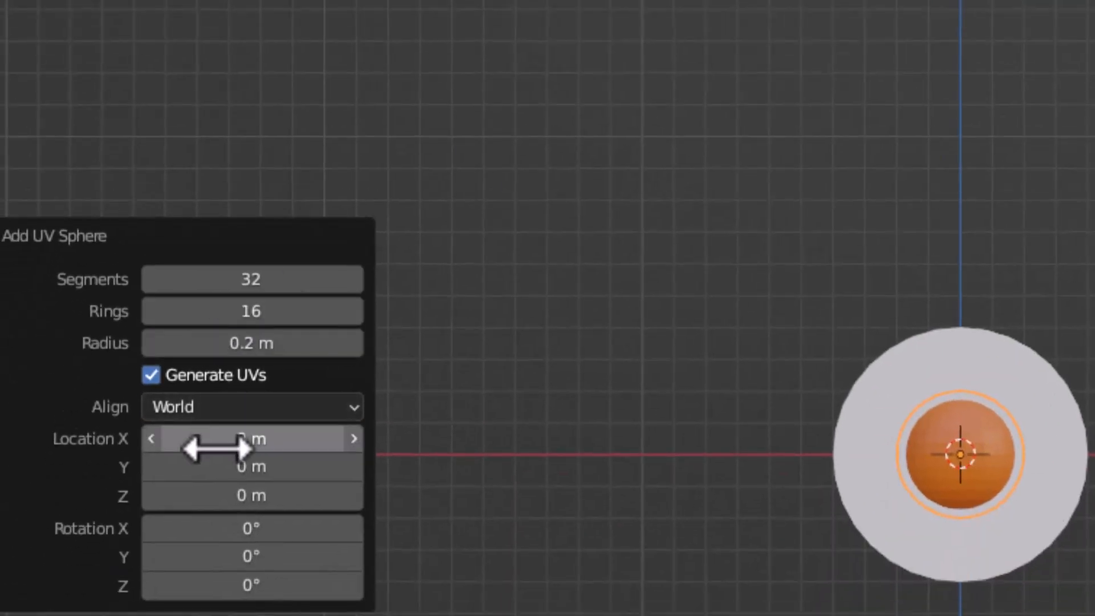
left_click(232, 345)
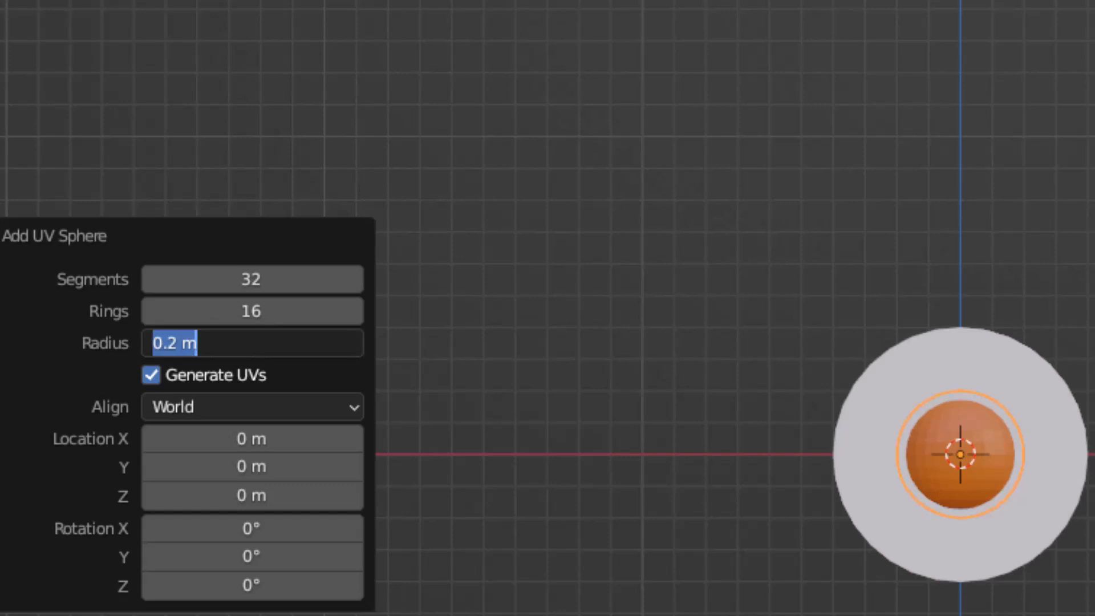
type(".1")
key("Return")
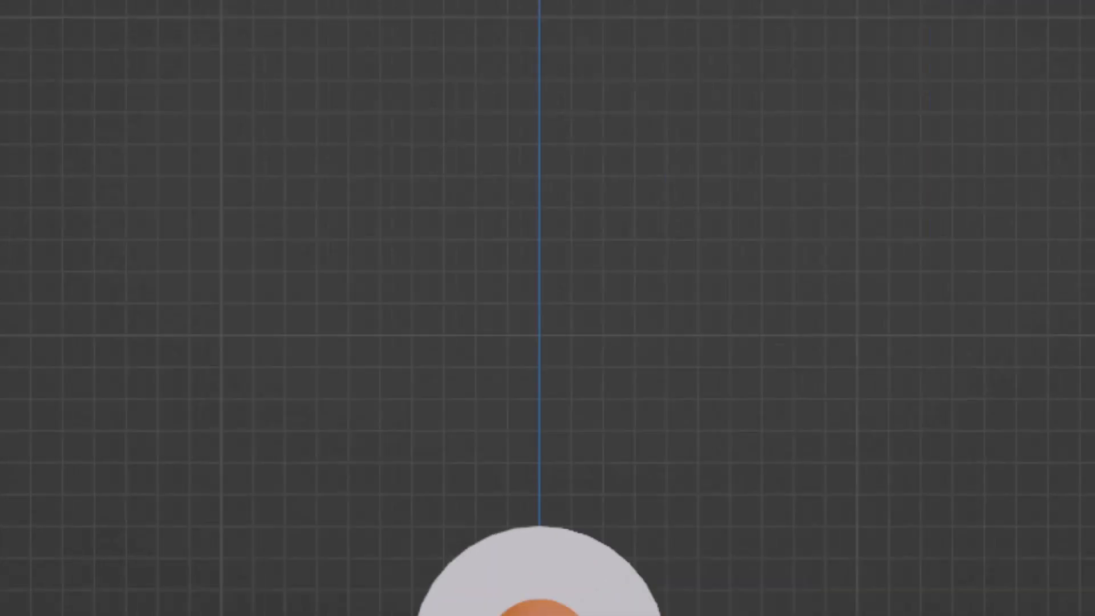
Step: Rename the new 0.1 m sphere object as eyepupil
double_click(799, 280)
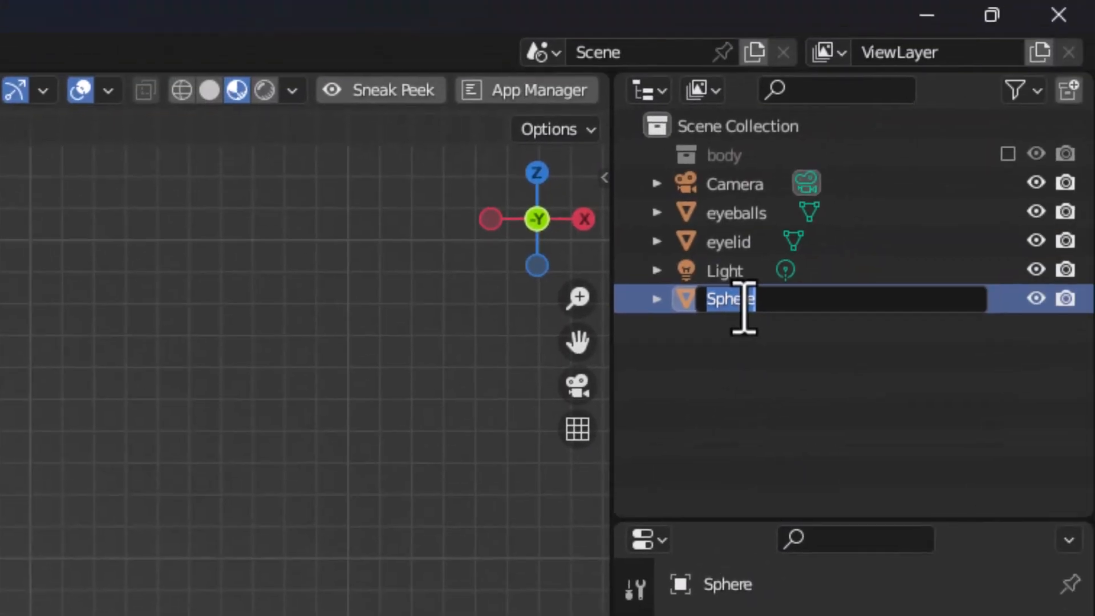
type("eyepupil")
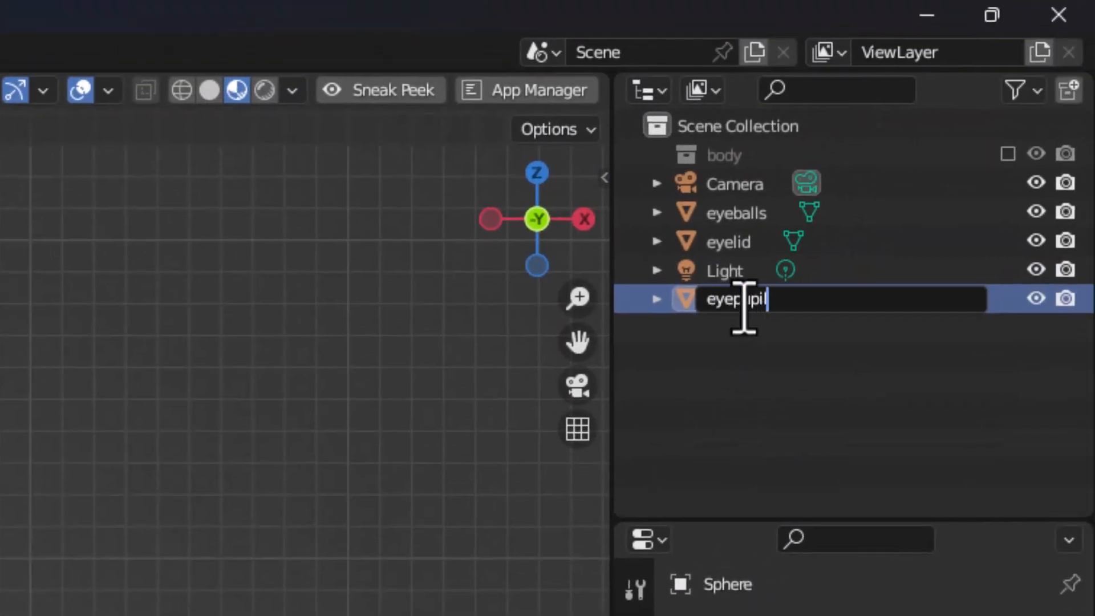
key("Return")
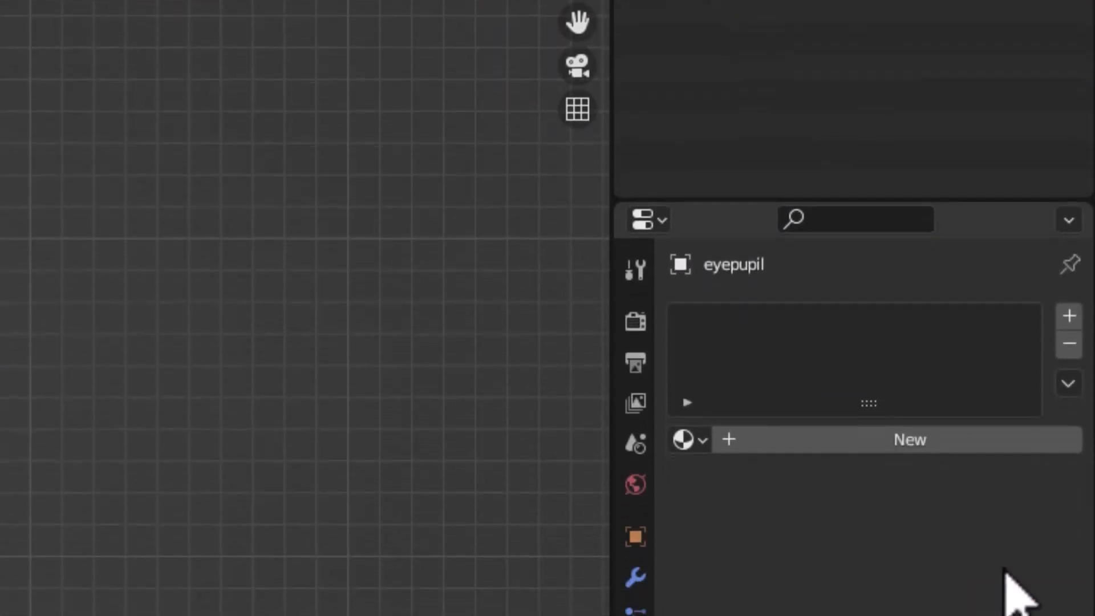
Step: Give the eyepupil sphere a new material named black with a black base color
left_click(836, 440)
left_click(837, 439)
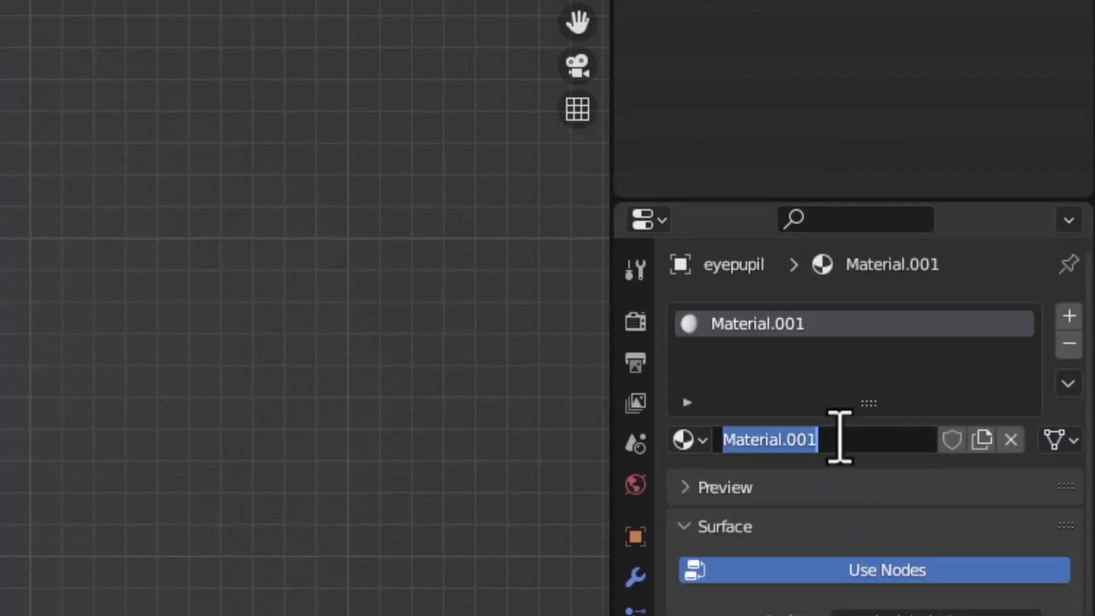
type("black")
key("Return")
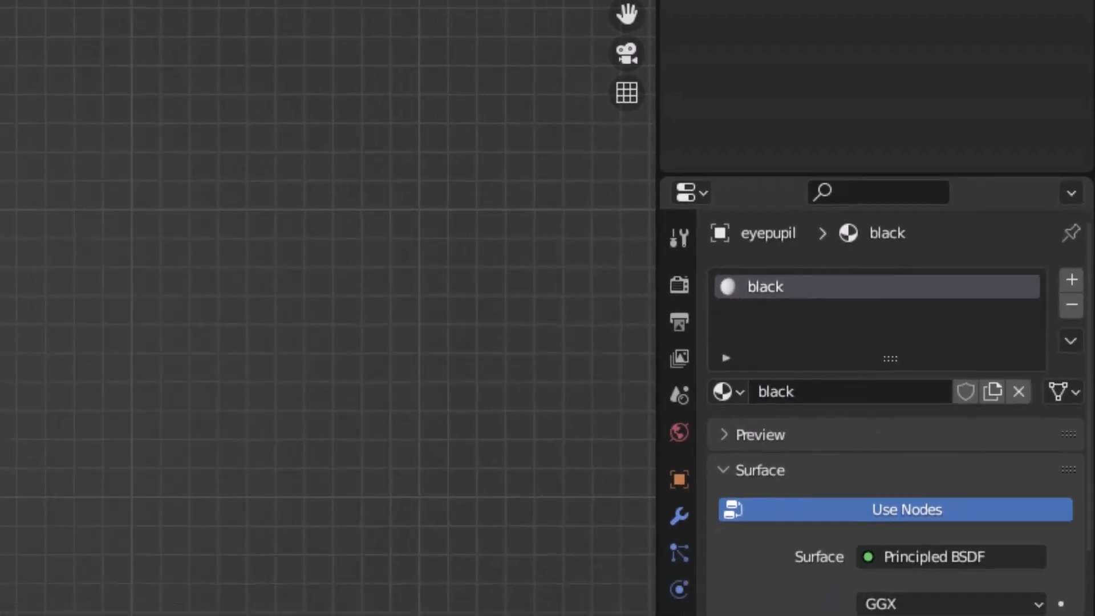
left_click(977, 544)
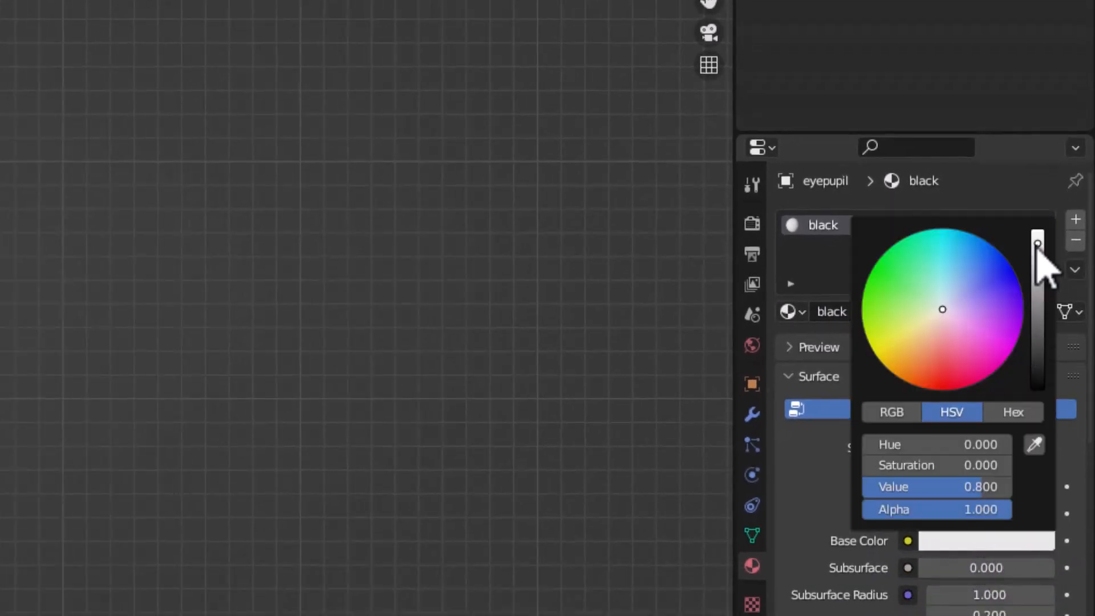
left_click_drag(1036, 231, 1038, 390)
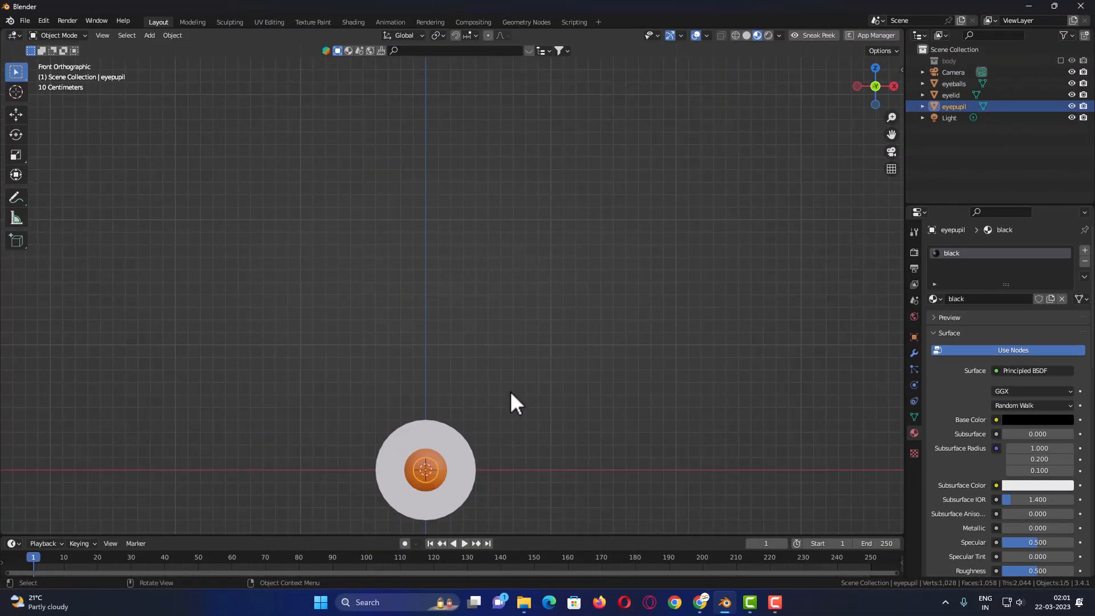
Step: Scale the eyepupil sphere along the Y axis by a factor of 2.5
middle_click_drag(511, 389, 394, 399)
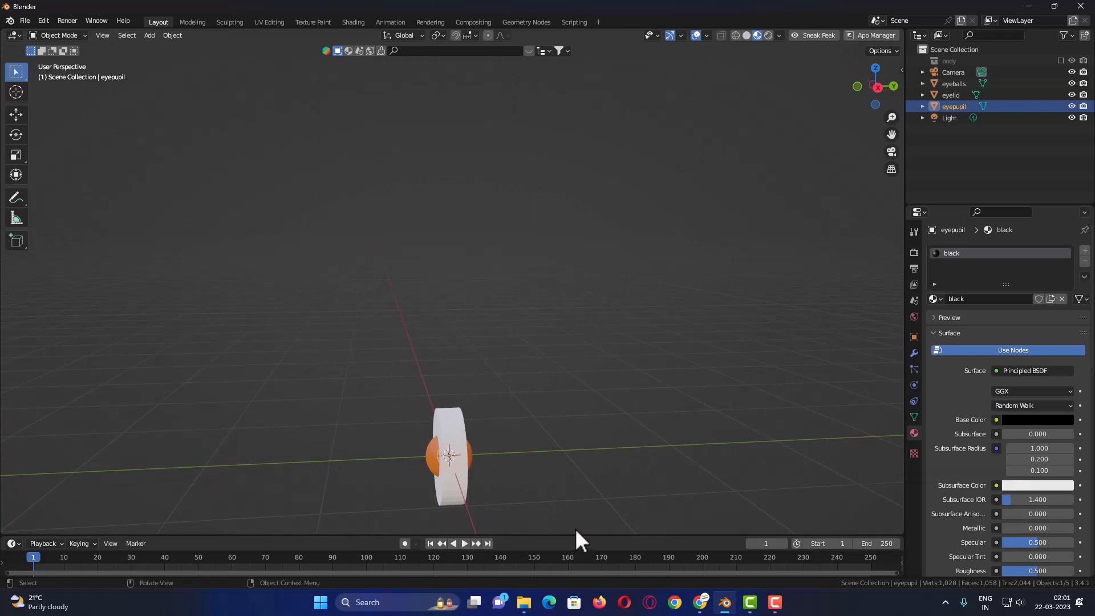
key("s")
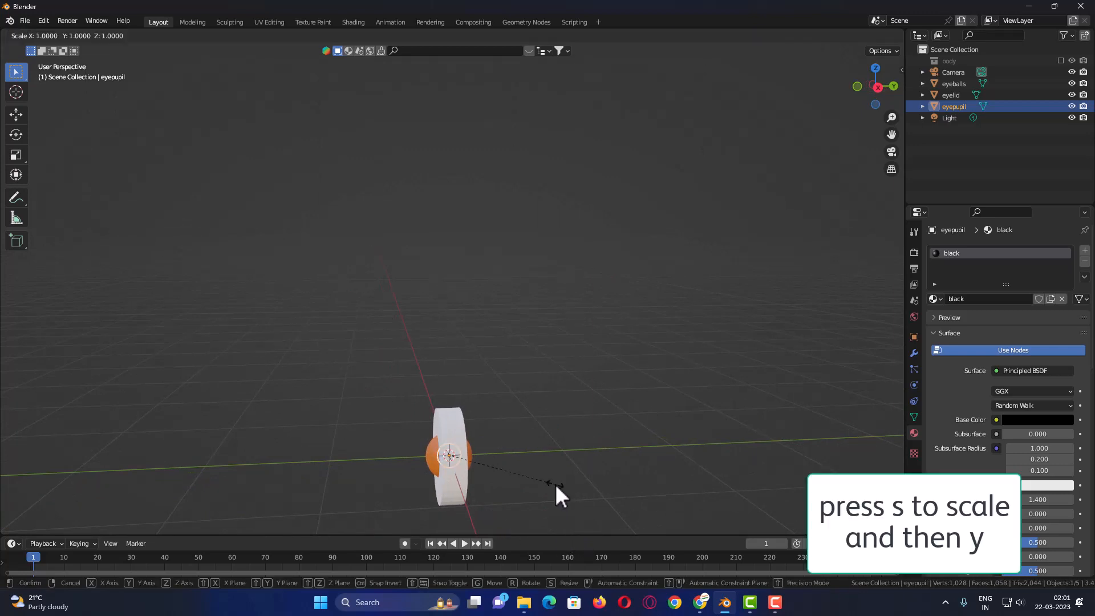
key("y")
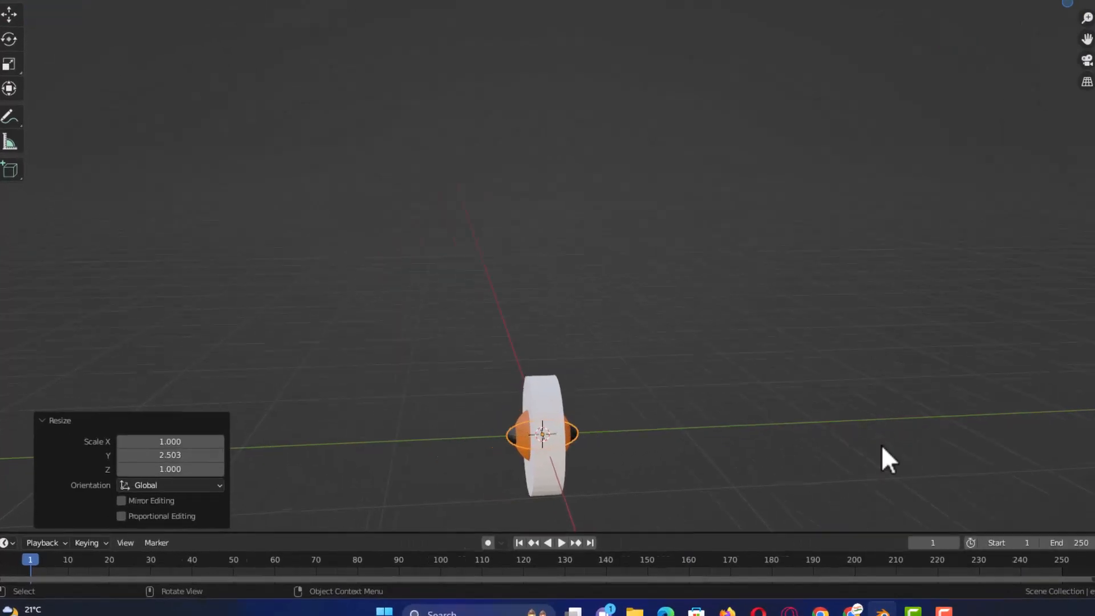
left_click(165, 455)
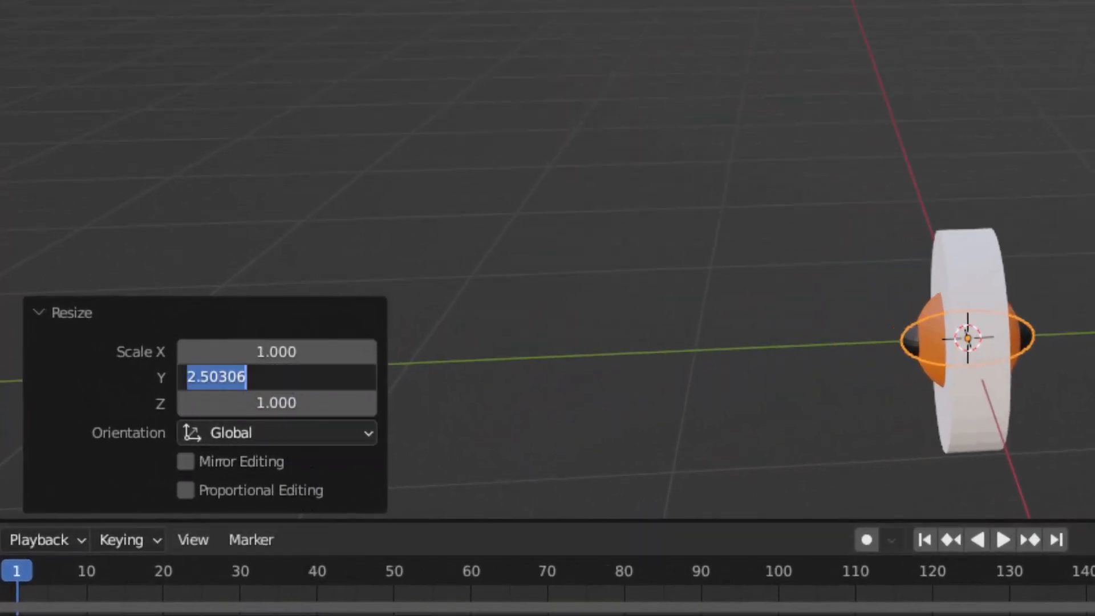
type("2.5")
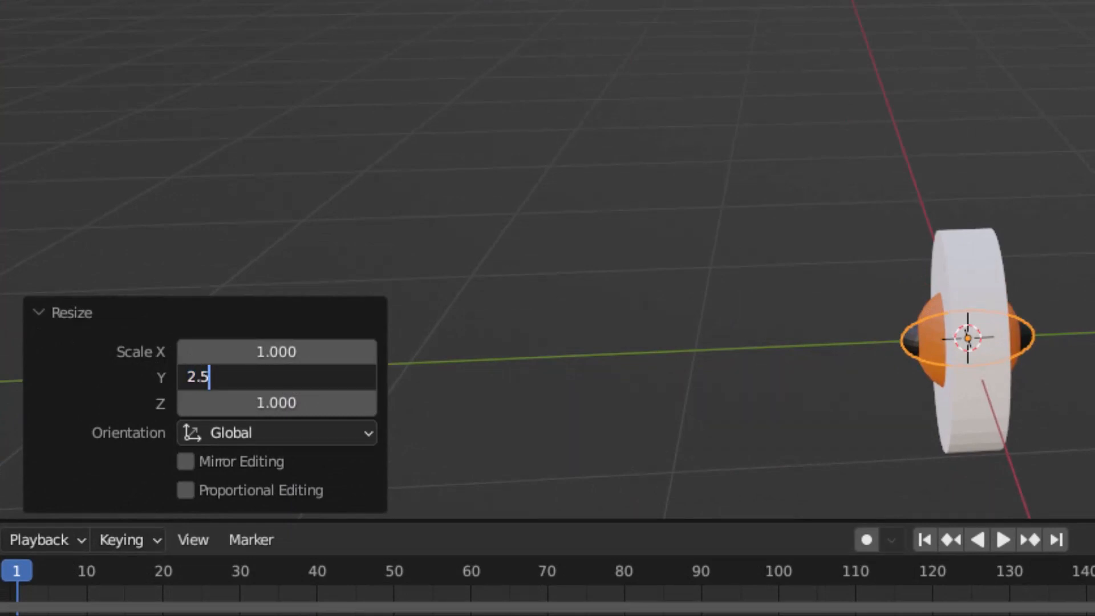
key("Return")
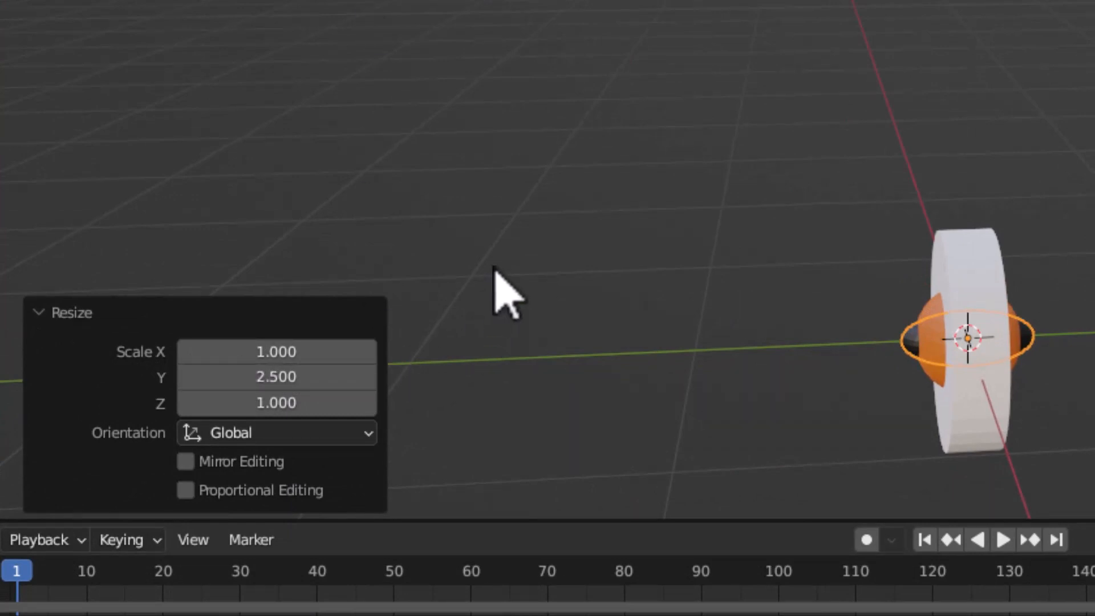
middle_click_drag(501, 294, 789, 216)
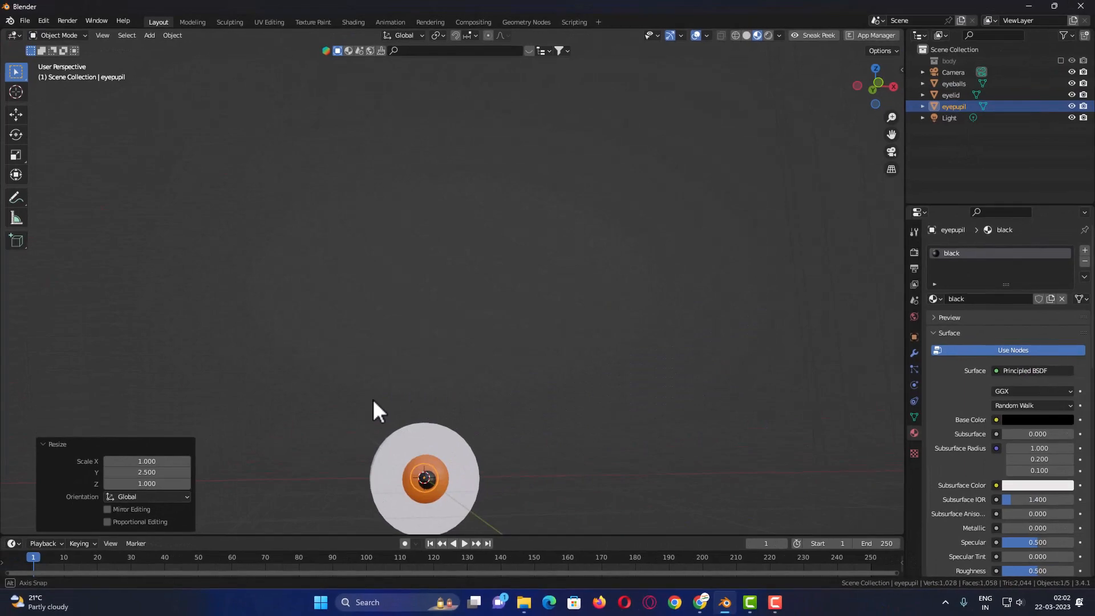
middle_click_drag(608, 292, 446, 334)
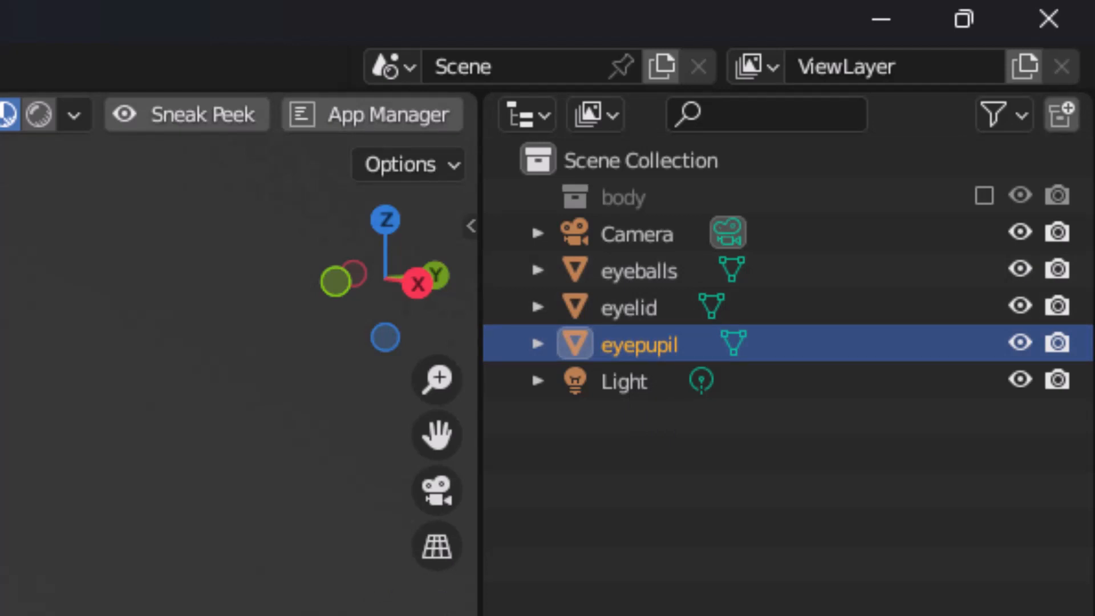
Step: Add a torus at the world origin, rotated 90° about the X axis, in the front view
key("KP_1")
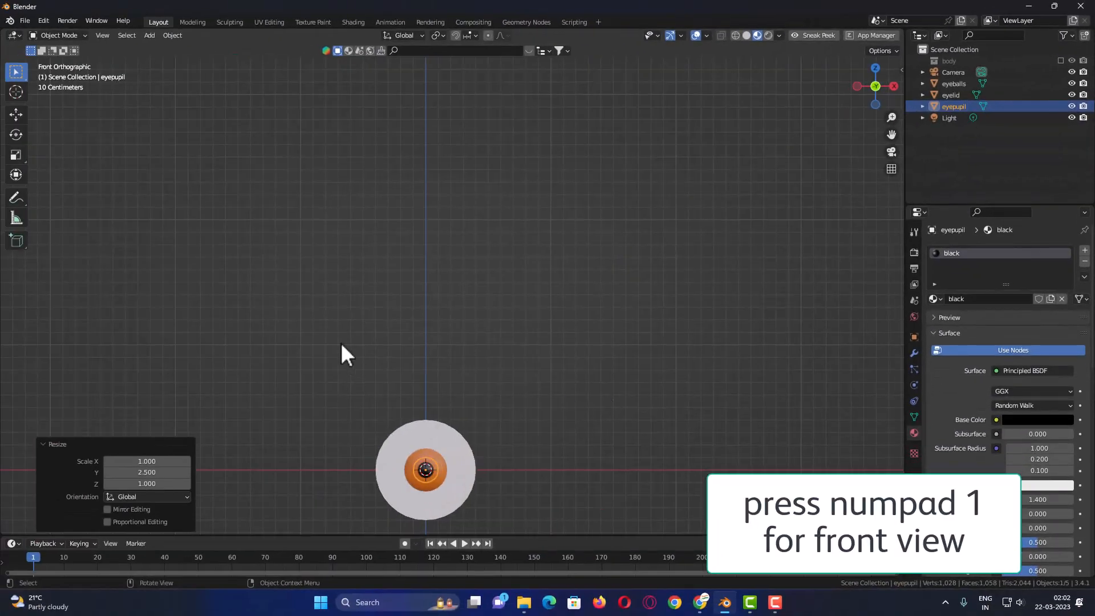
key("shift+a")
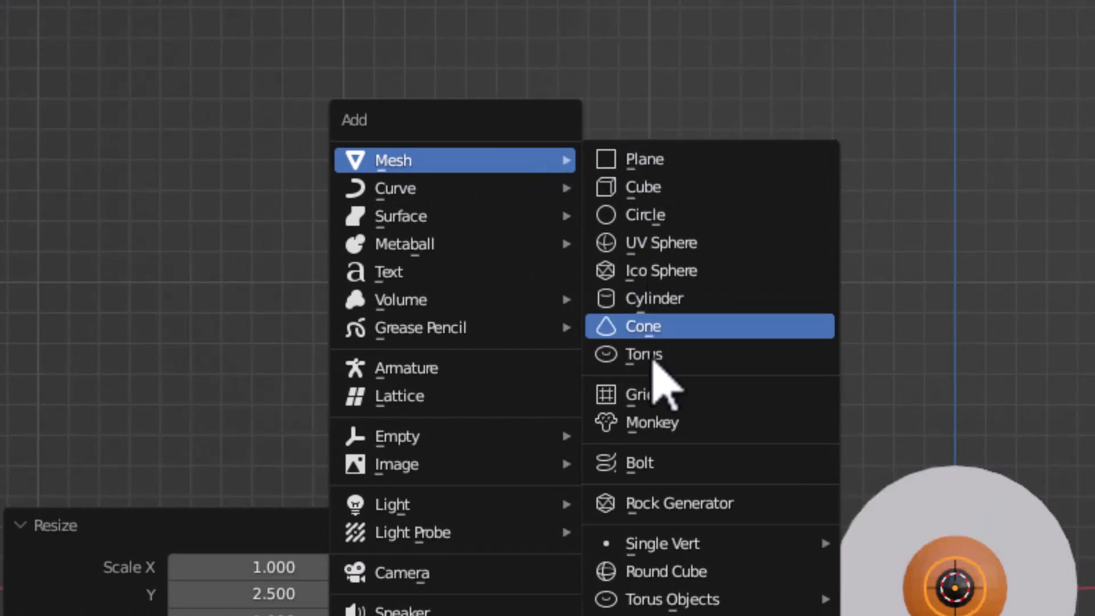
left_click(656, 353)
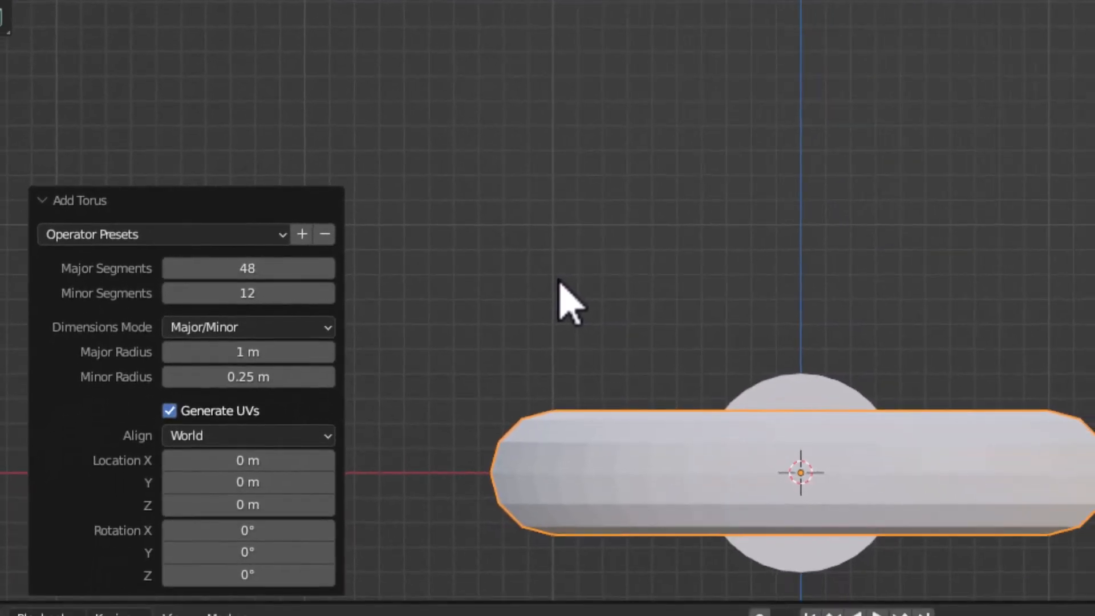
left_click(228, 533)
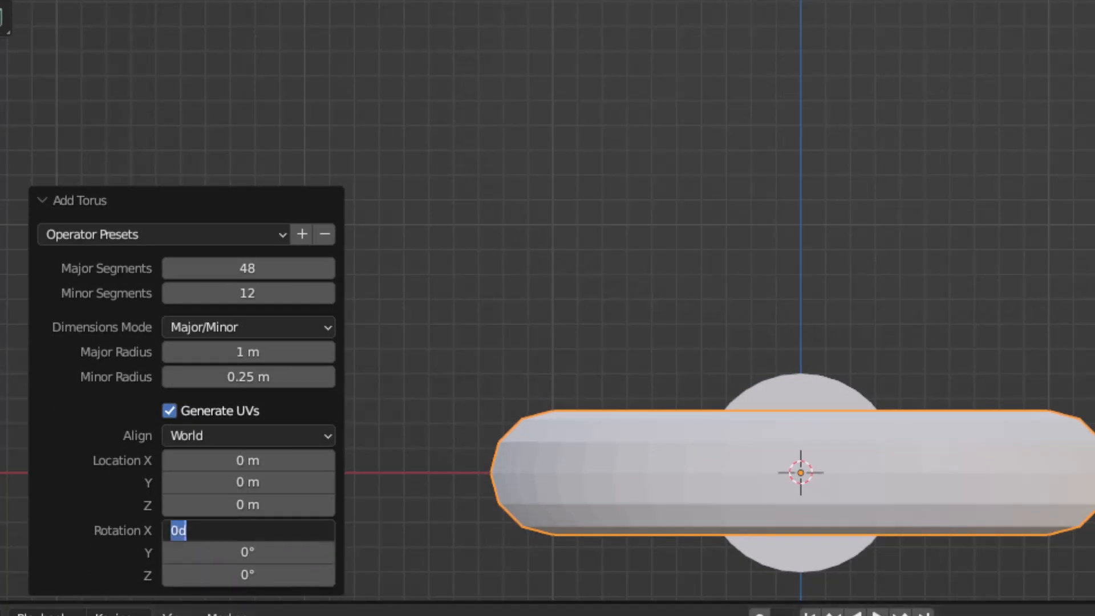
key("Return")
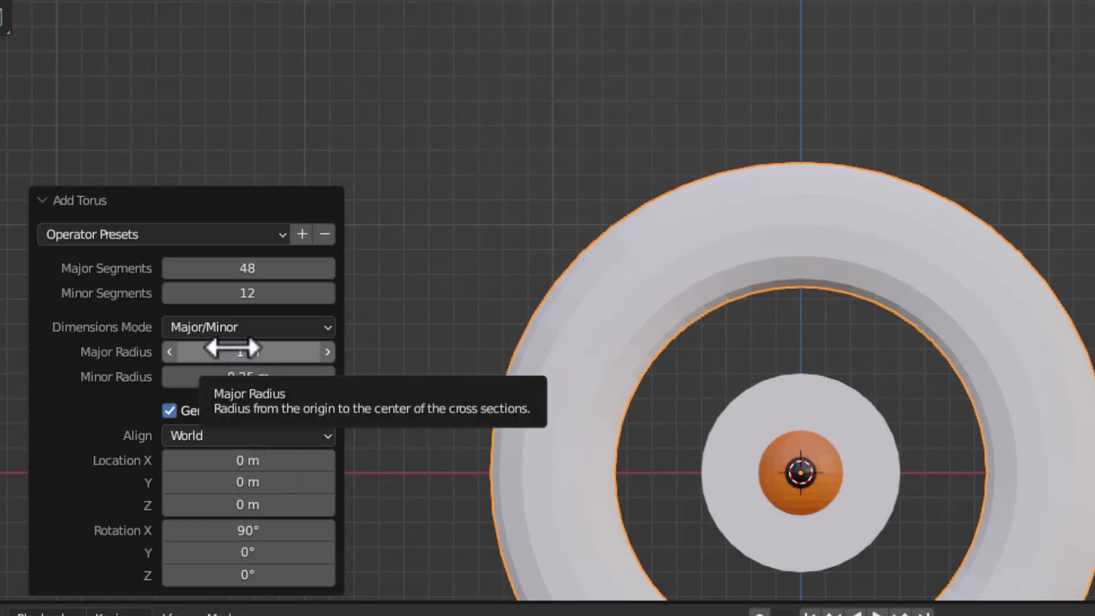
Step: Set the torus's major radius to 0.4 m and its minor radius to 0.1 m
left_click(247, 352)
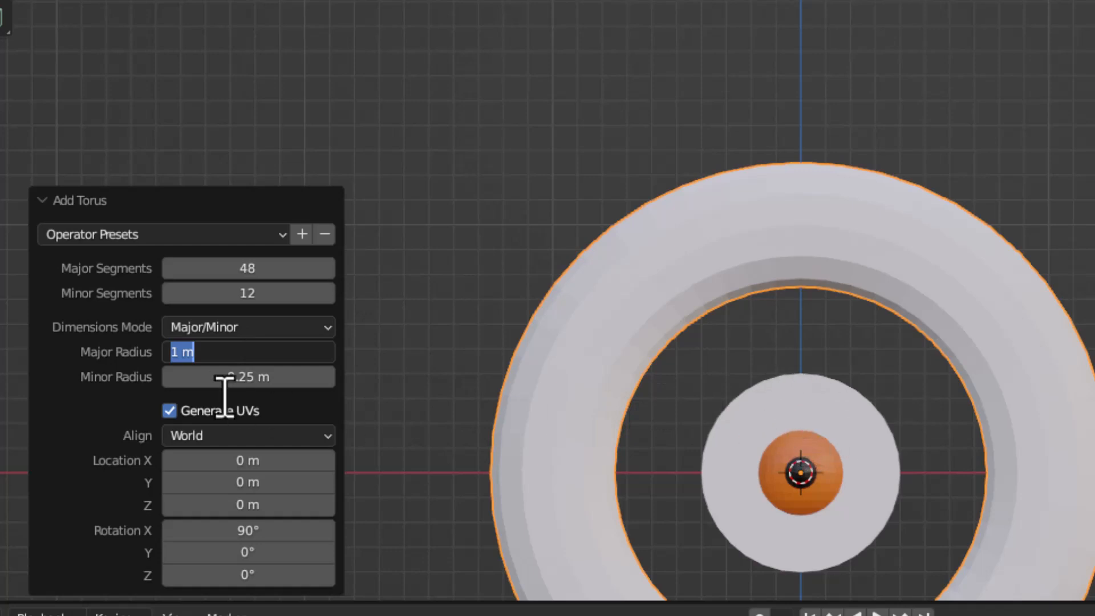
type(".4")
key("Return")
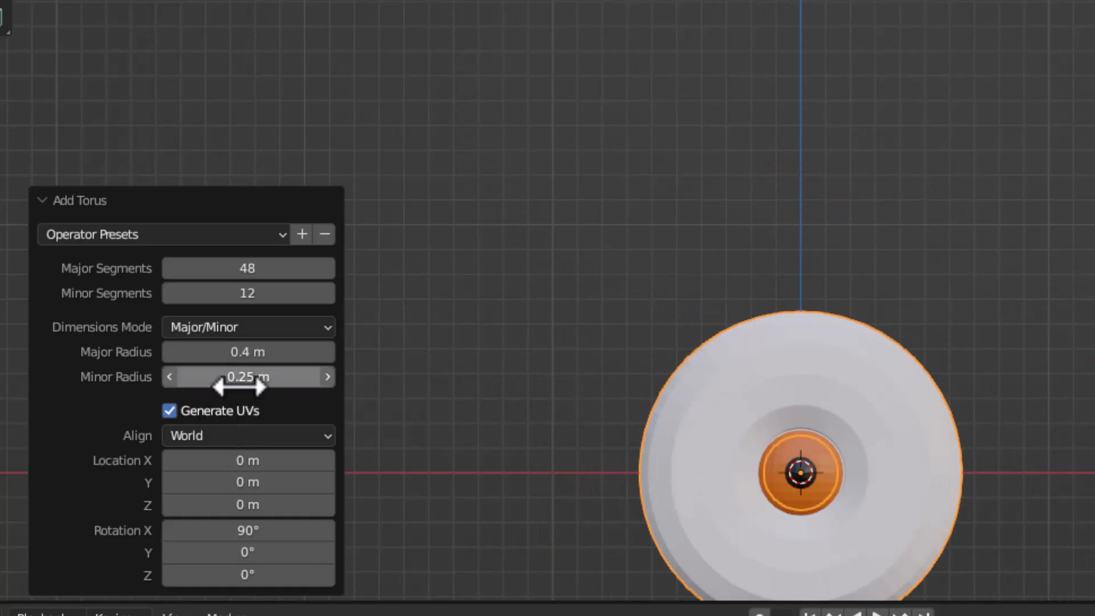
left_click_drag(247, 378, 193, 377)
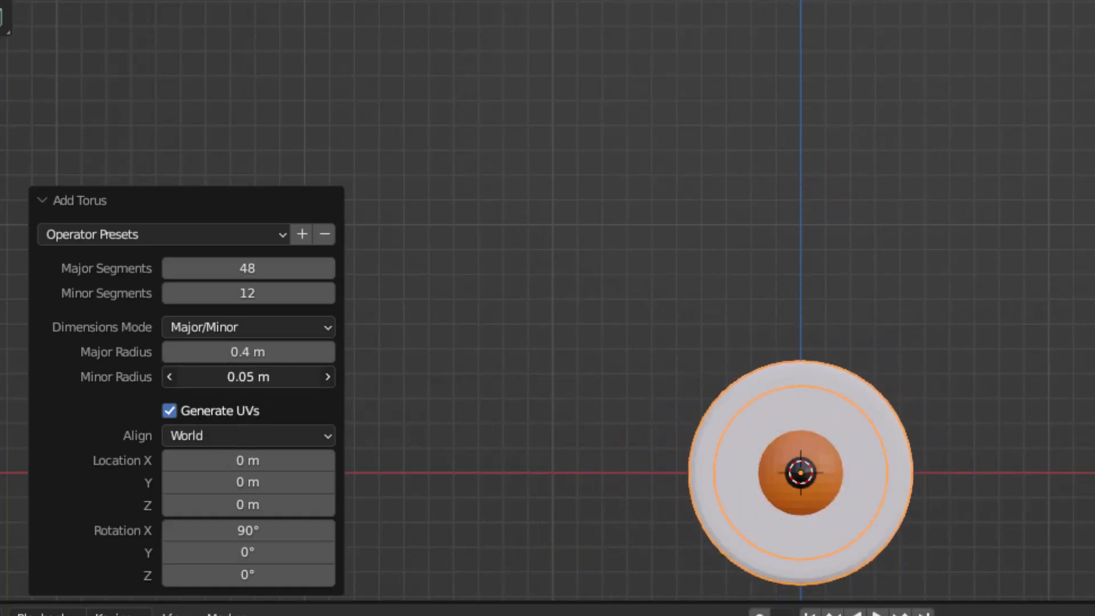
double_click(248, 381)
type(".")
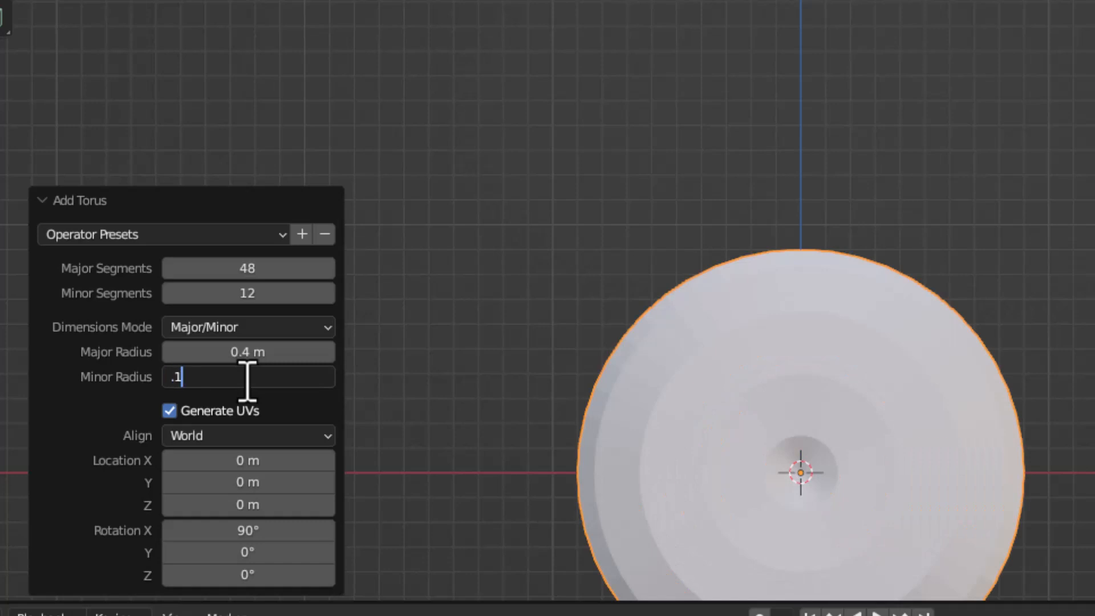
type("1")
key("Return")
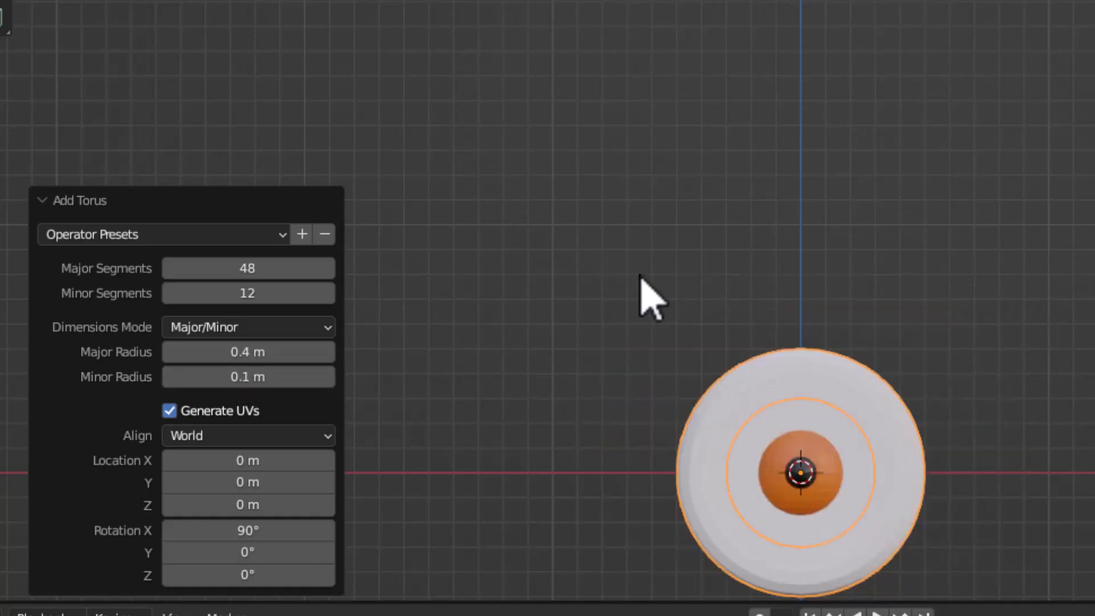
Step: Give the torus around the eye a new material named steel
middle_click_drag(744, 268, 802, 354)
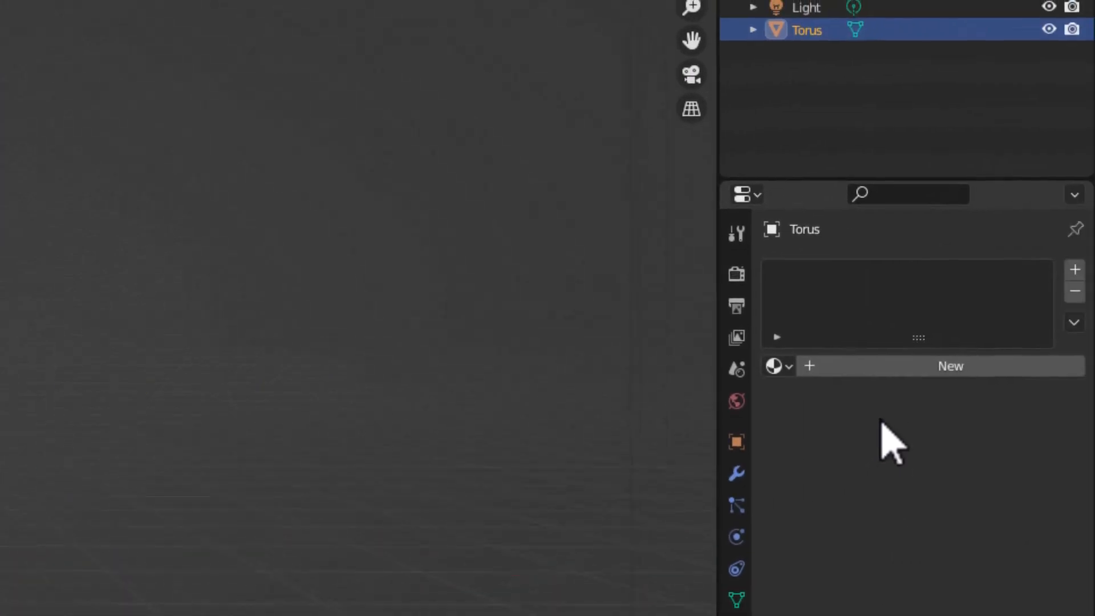
left_click(865, 372)
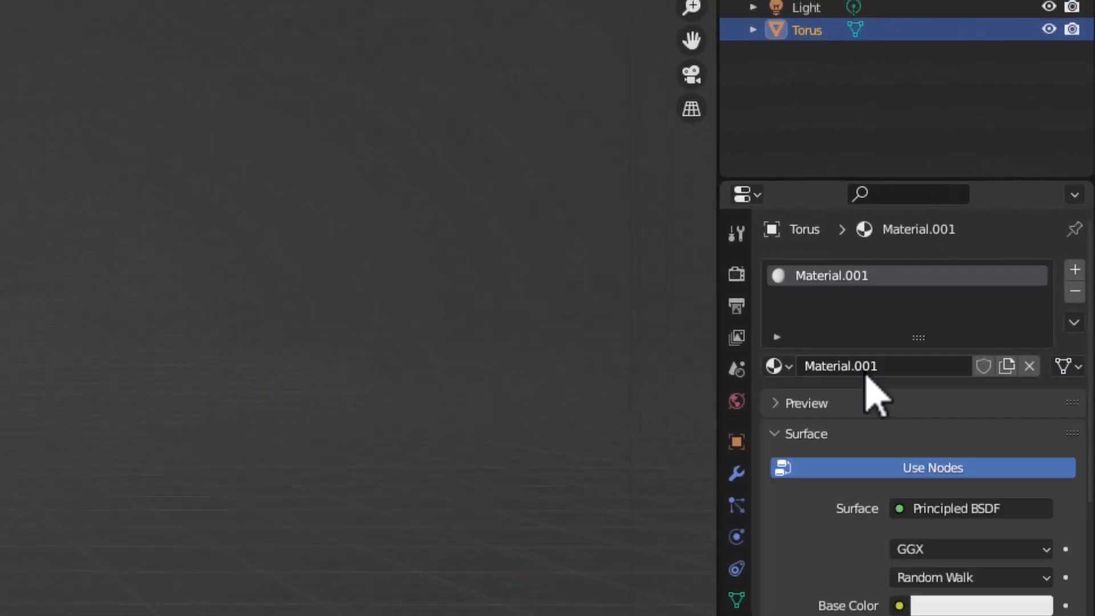
left_click(906, 367)
type("s")
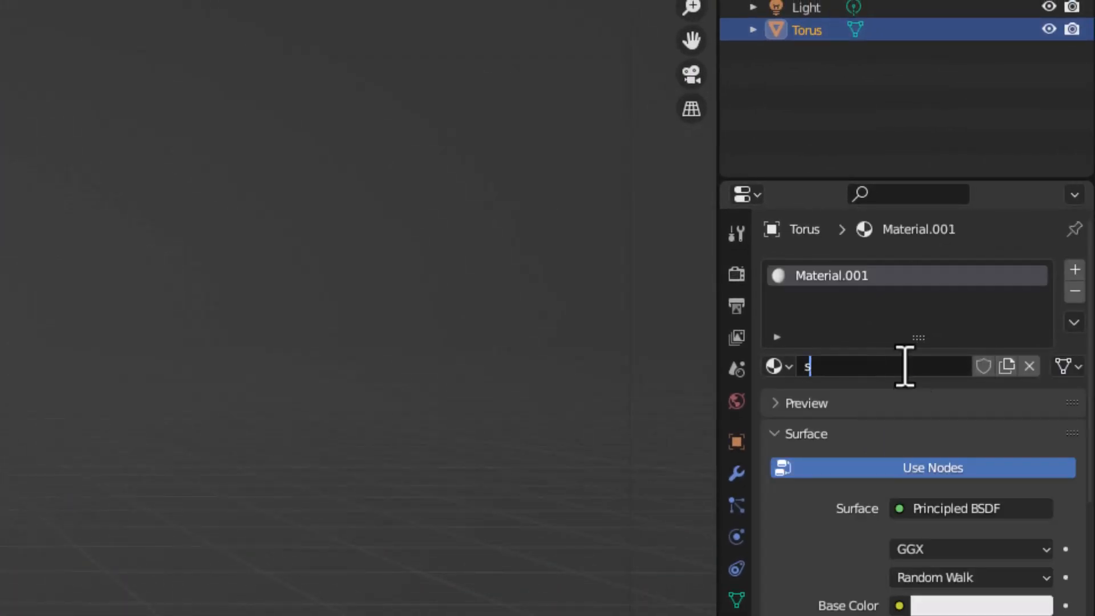
type("teel")
key("Return")
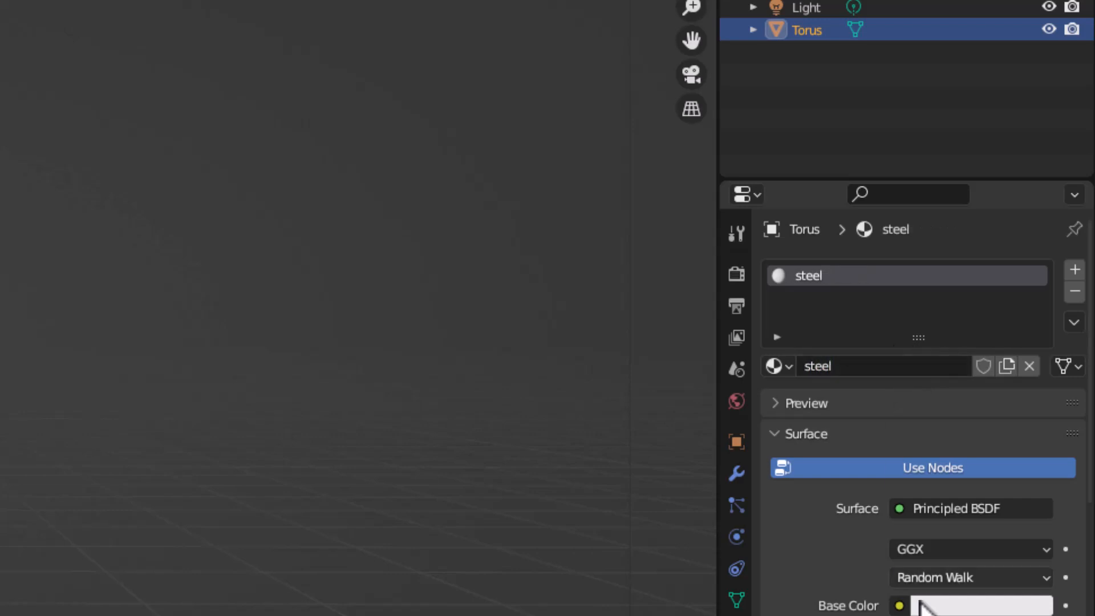
Step: Darken the steel material's base color to mid grey and set its metallic to about 0.929 and roughness to about 0.154
left_click(970, 608)
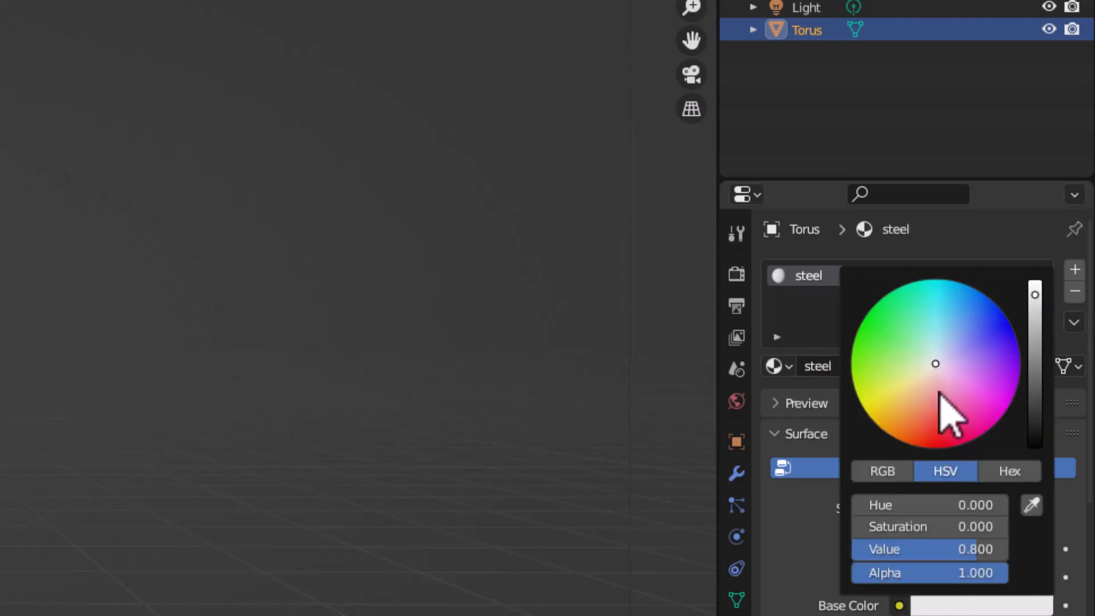
left_click_drag(1035, 357, 1036, 360)
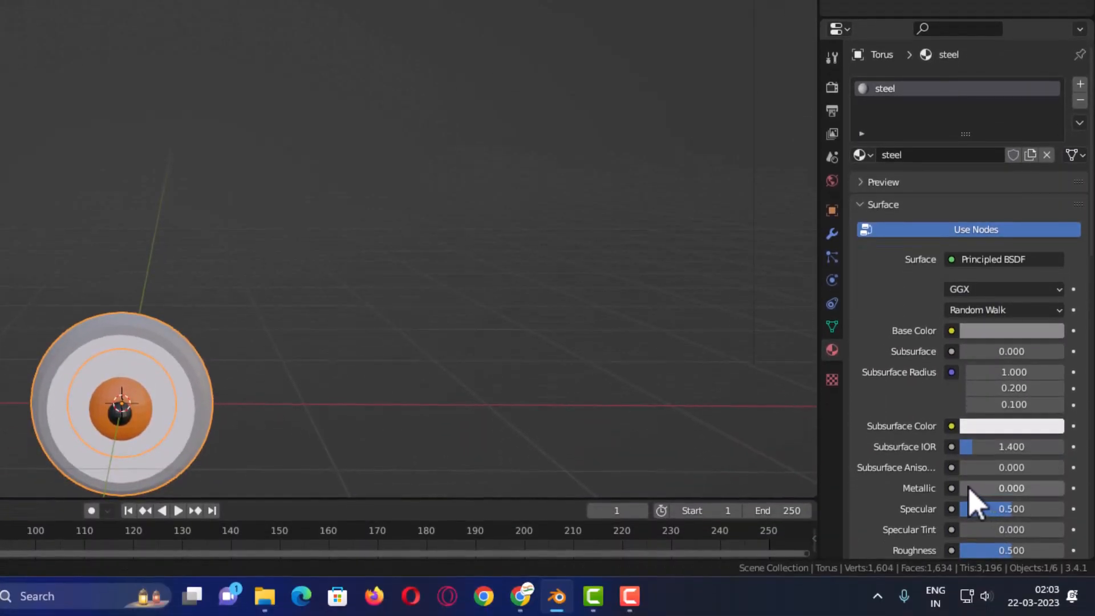
left_click_drag(970, 489, 1057, 488)
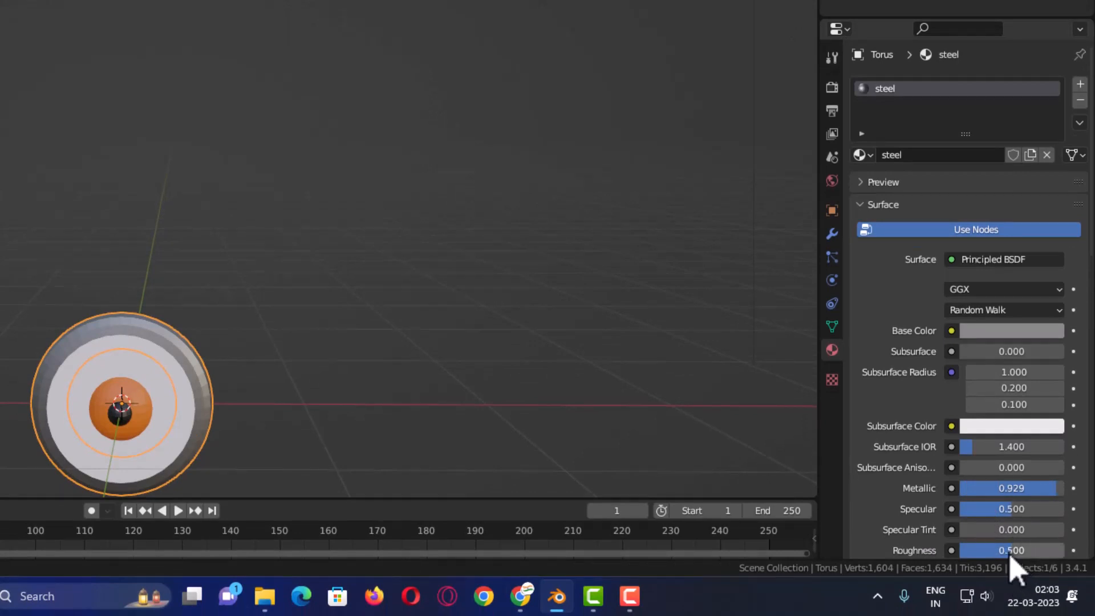
left_click_drag(1010, 551, 976, 551)
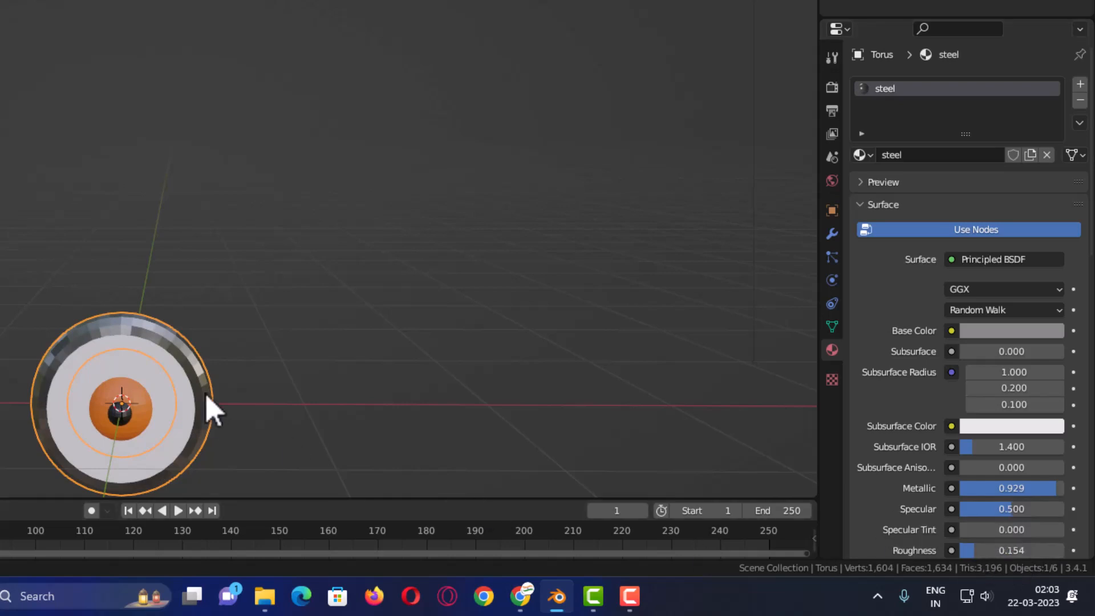
Step: Scale the steel torus along the Y axis by a factor of 1.5 in the top view
middle_click_drag(264, 413, 237, 395)
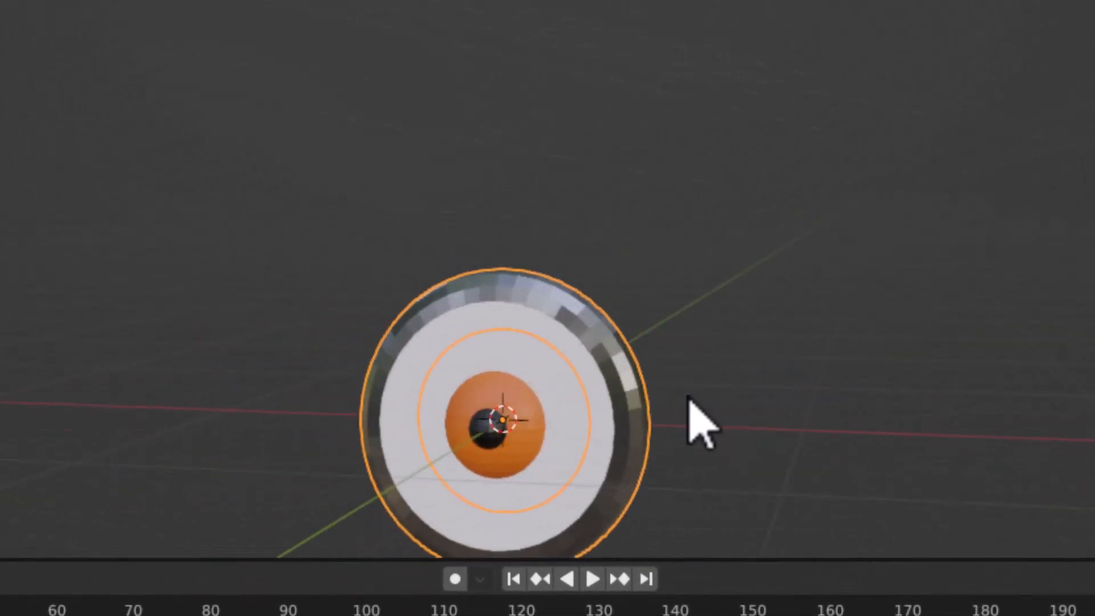
middle_click_drag(692, 379, 862, 365)
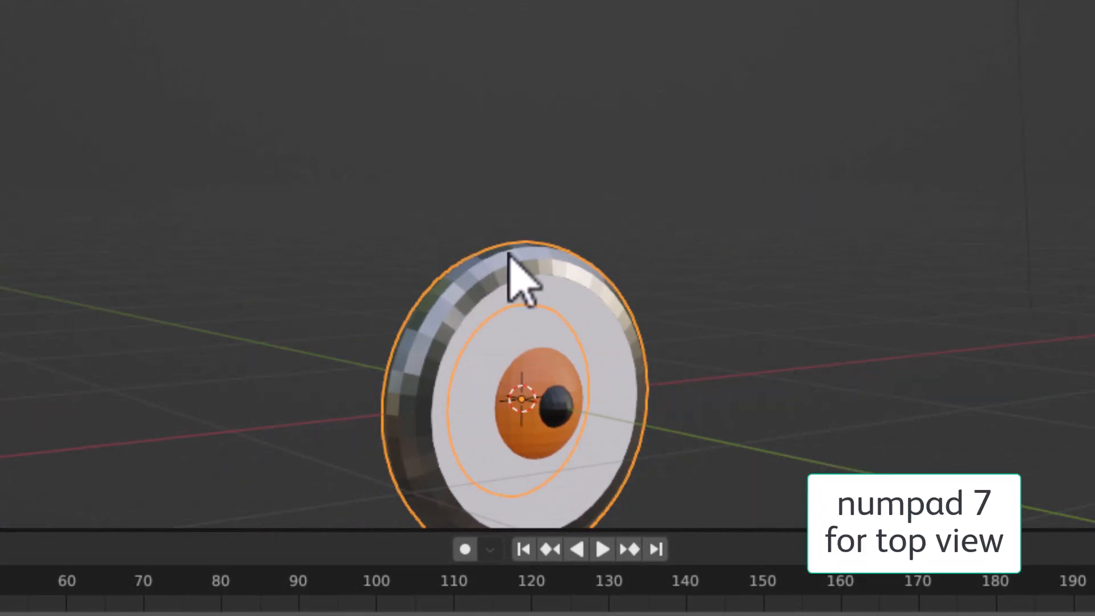
key("KP_7")
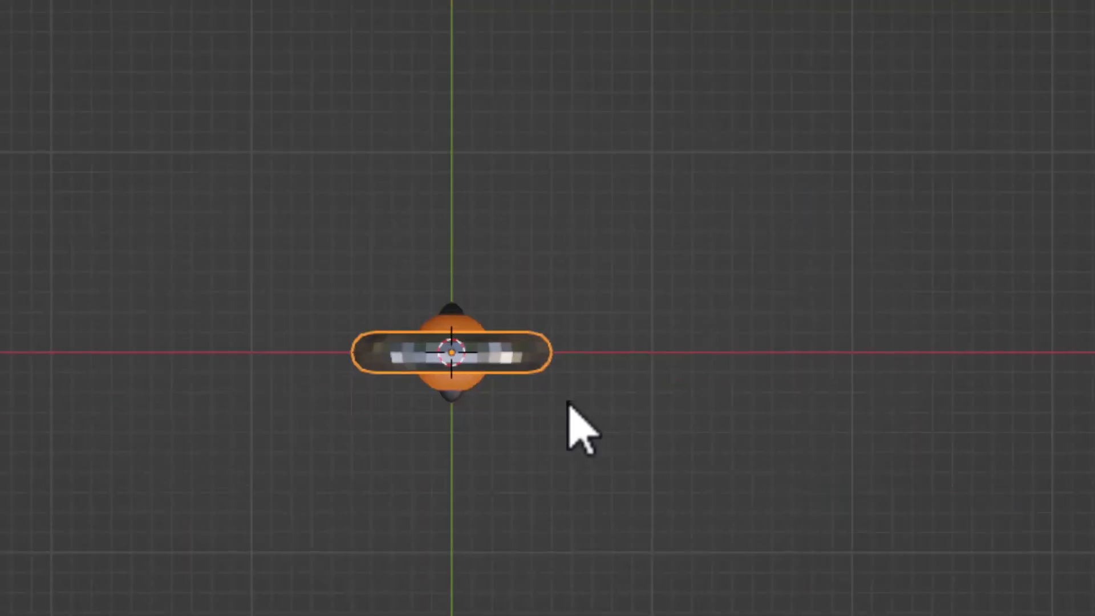
key("s")
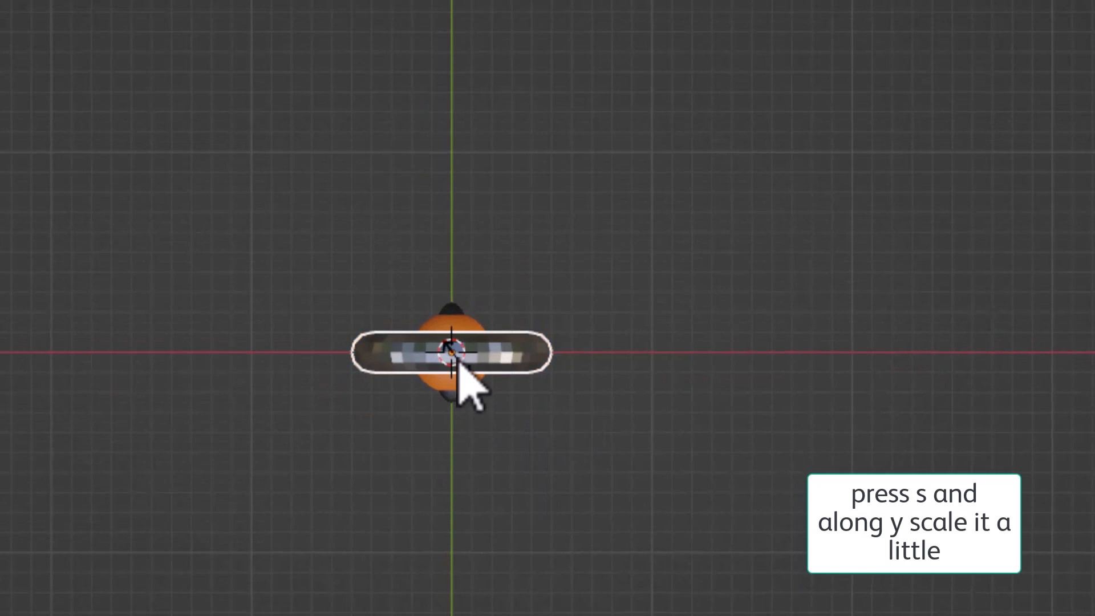
key("y")
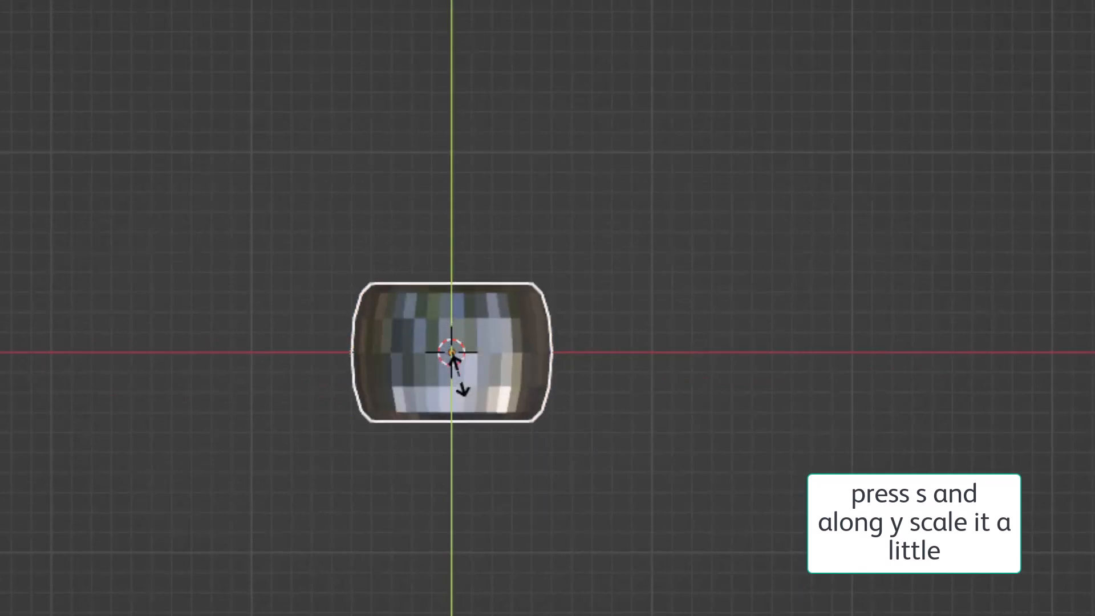
left_click(468, 343)
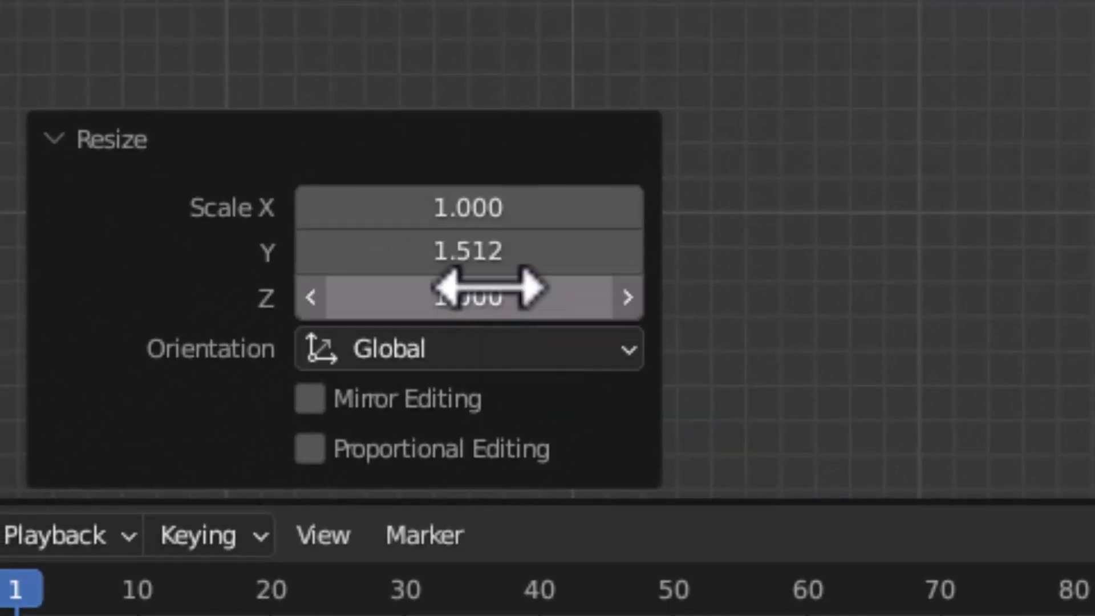
left_click(172, 479)
type("1.5")
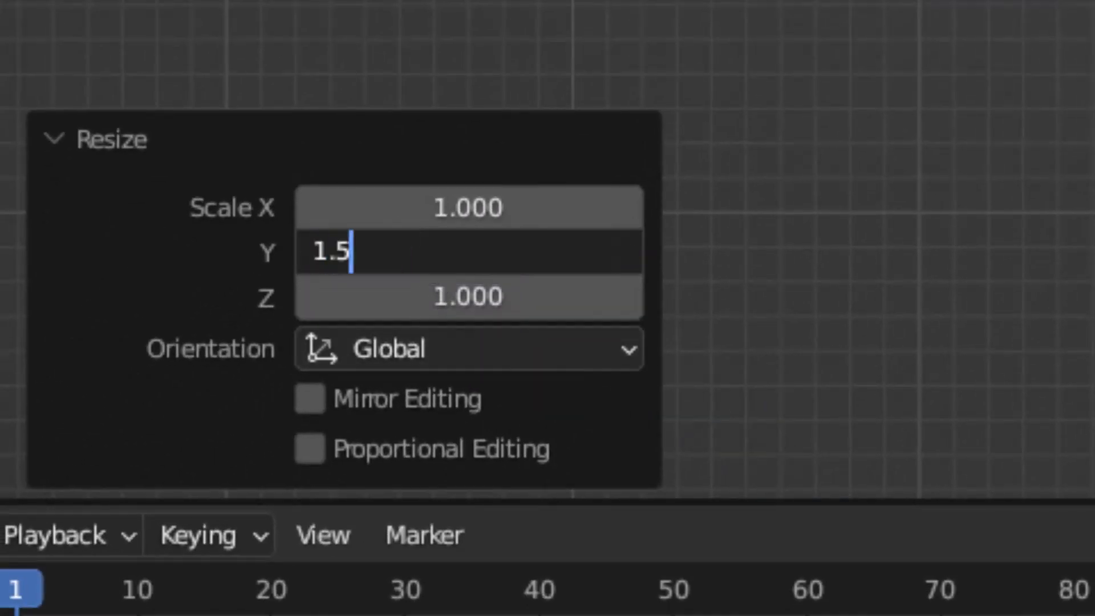
key("Return")
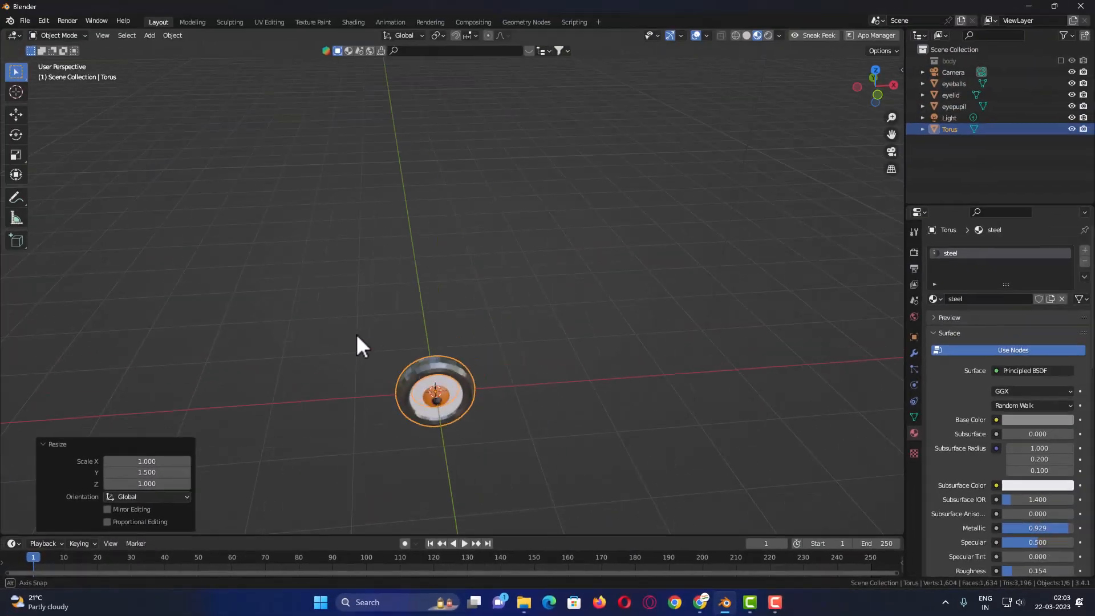
Step: Create a new collection under the Scene Collection and name it eyes
middle_click_drag(356, 335, 350, 383)
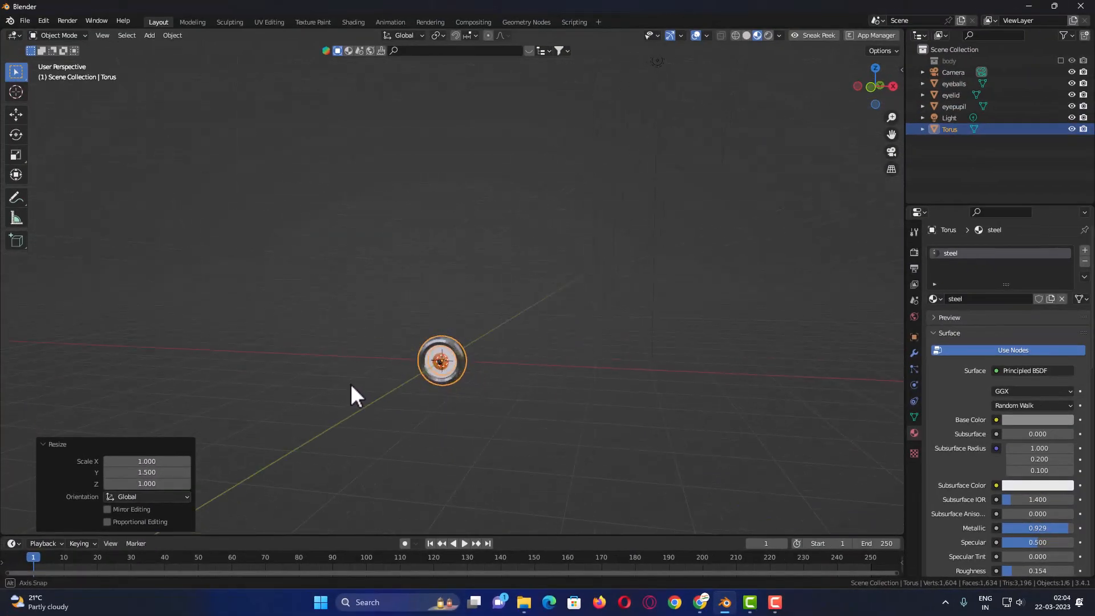
scroll(382, 388, "up", 3)
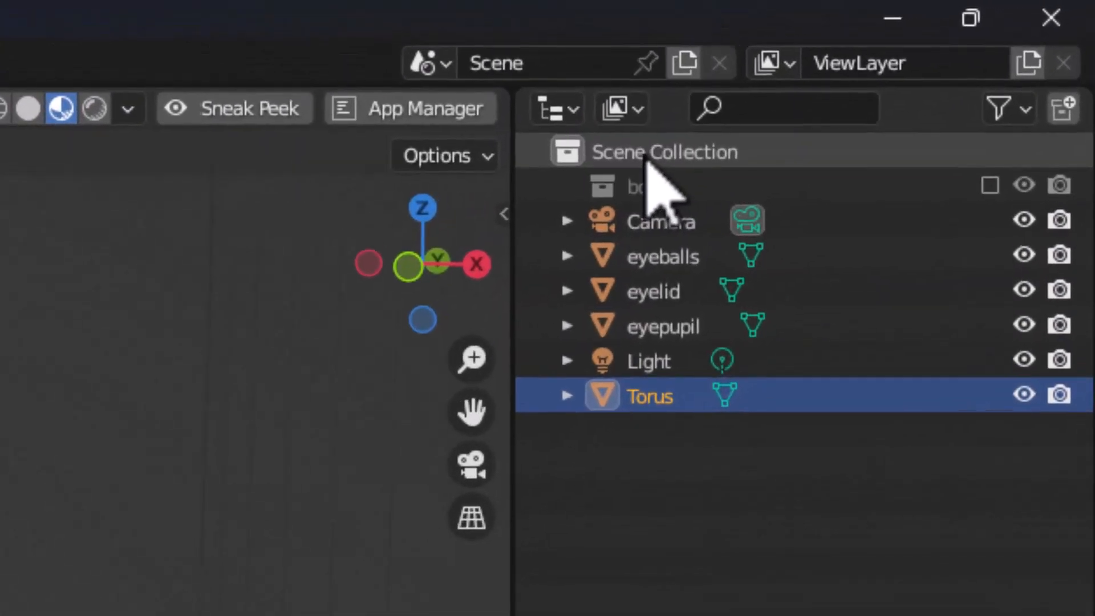
left_click(645, 158)
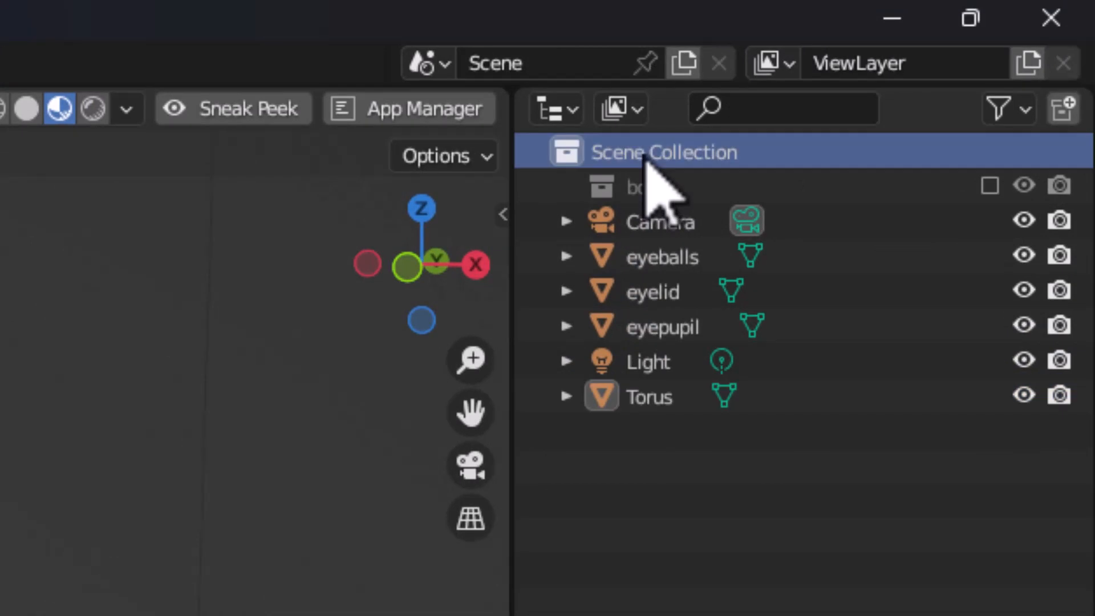
right_click(656, 182)
left_click(645, 157)
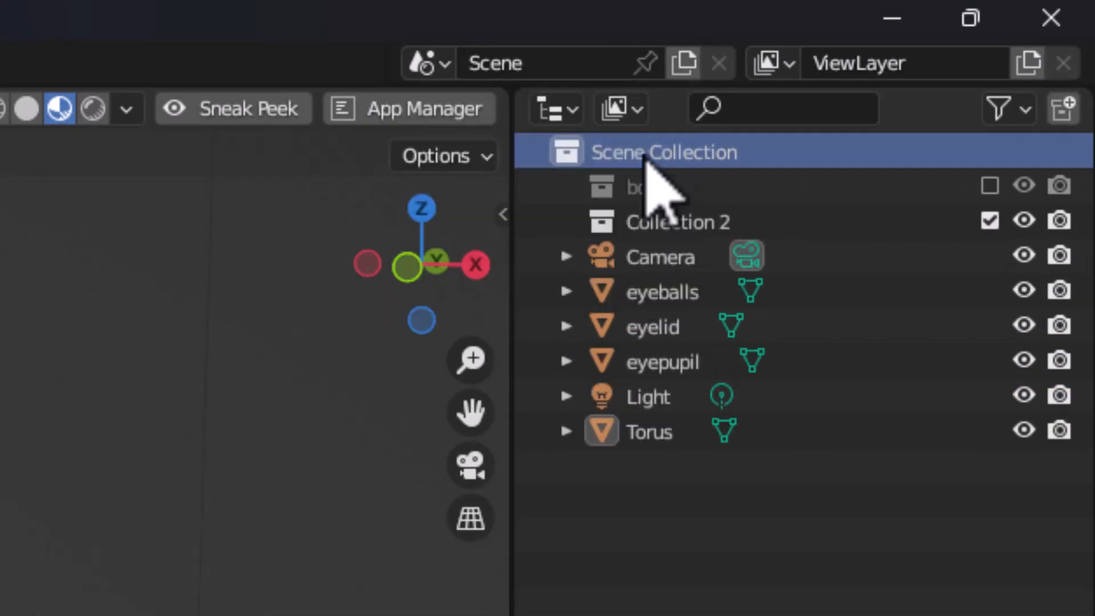
double_click(648, 223)
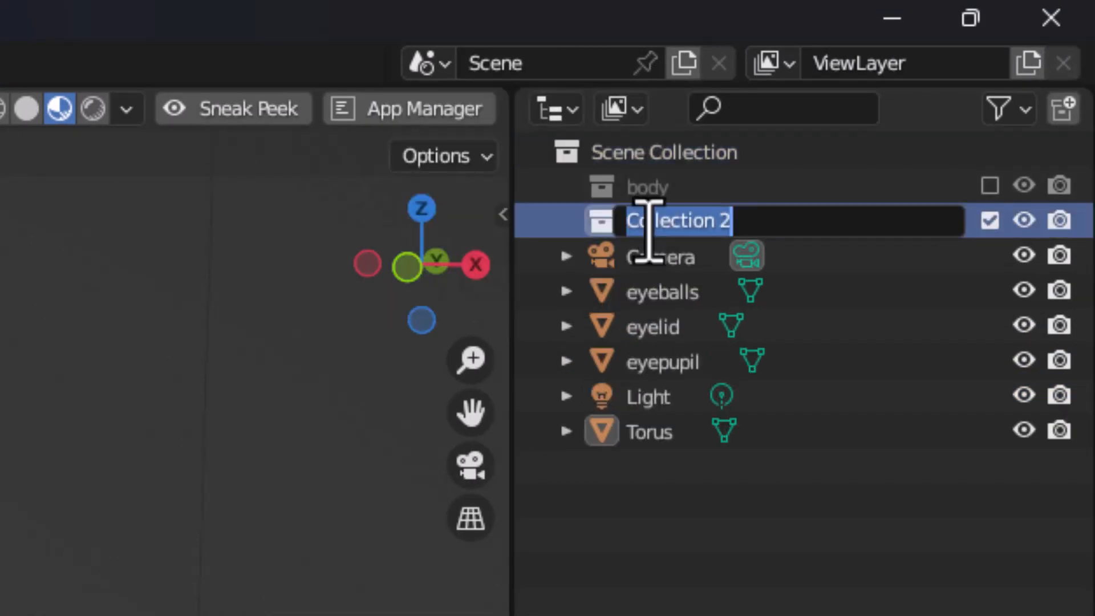
type("eyes")
key("Return")
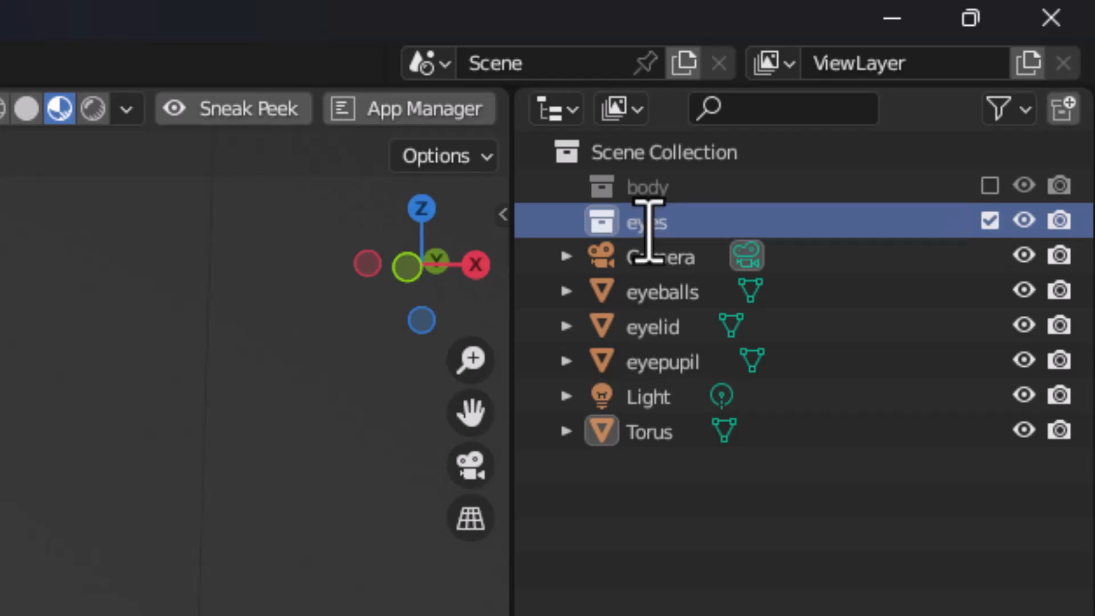
Step: Rename the torus object as eyeframe
left_click(650, 434)
double_click(655, 434)
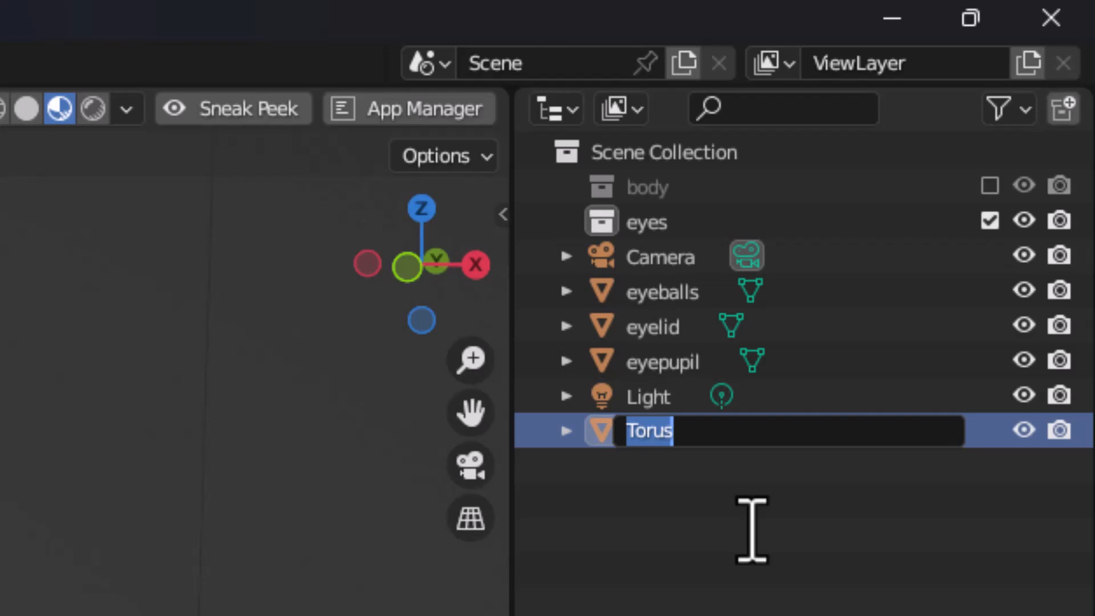
type("f")
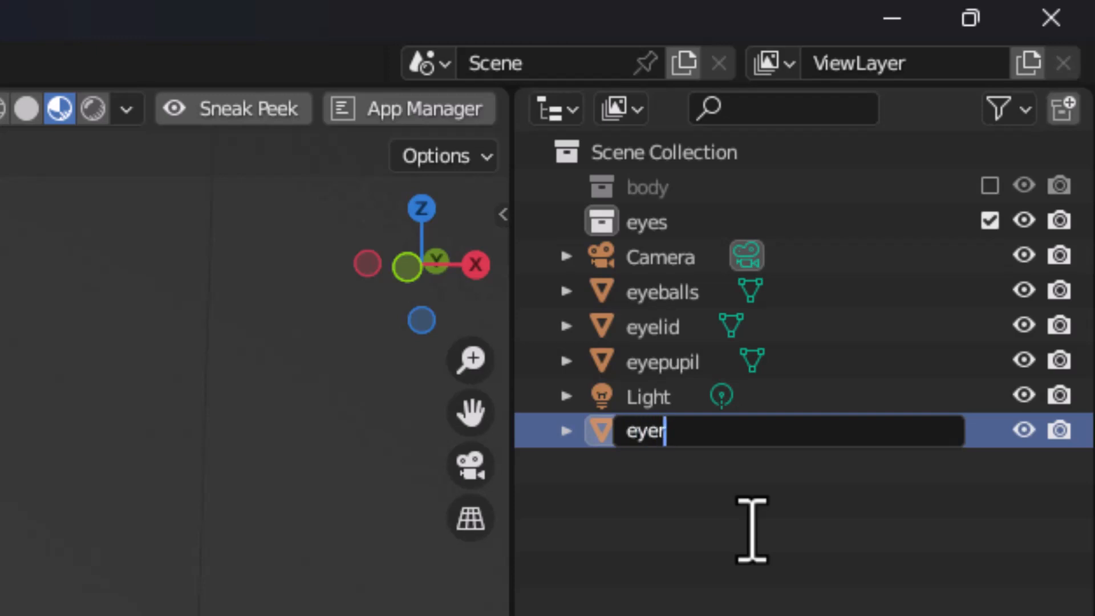
type("yeframe")
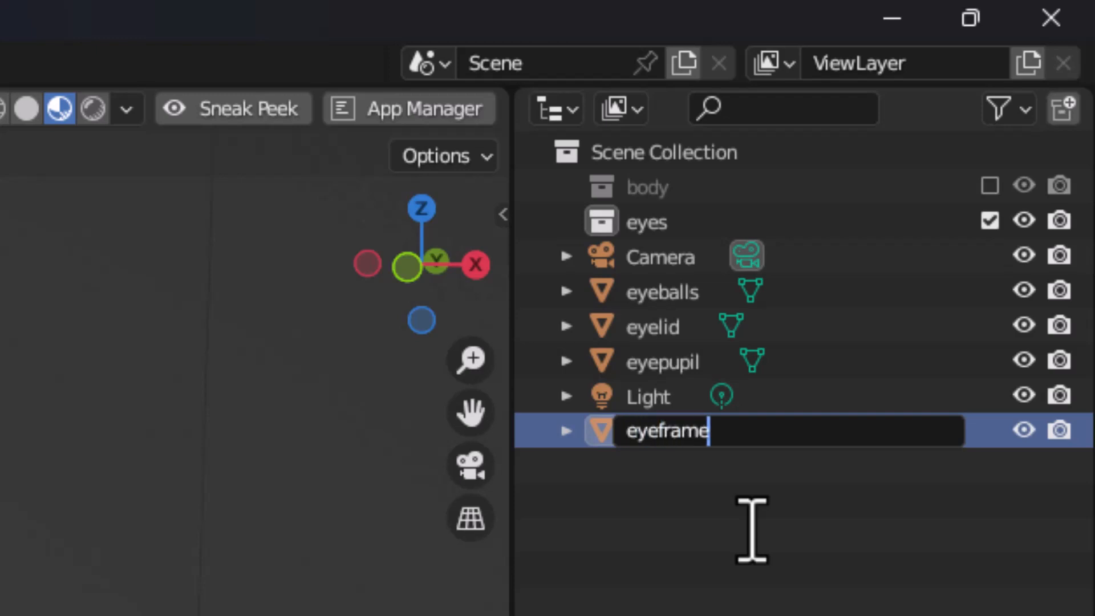
key("Return")
Step: Move the eyeballs, eyeframe, eyelid and eyepupil objects together into the eyes collection and collapse it
left_click(640, 291)
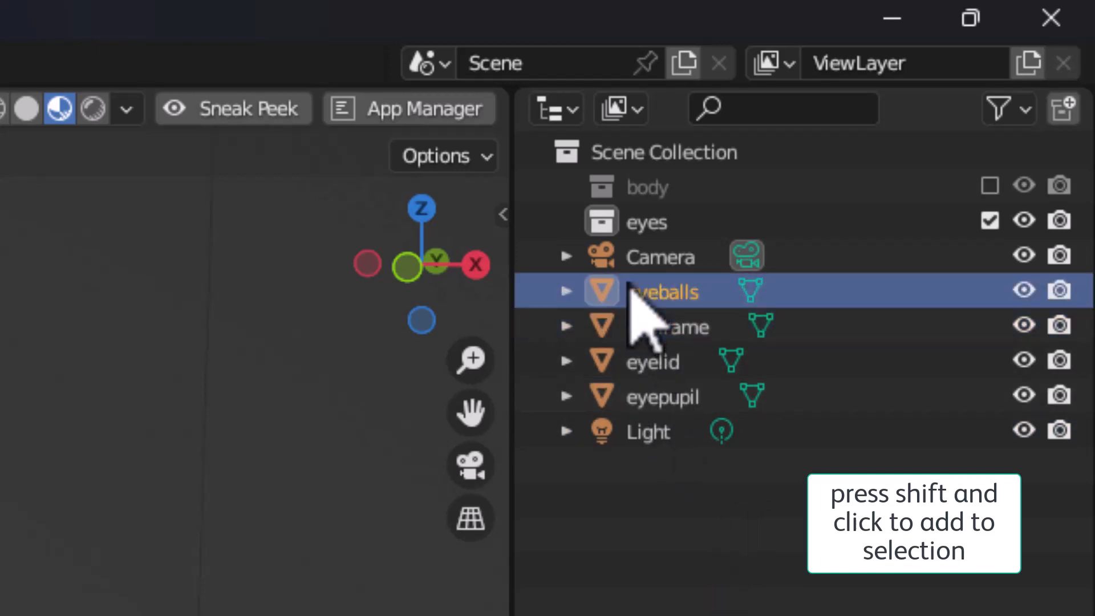
left_click(650, 337, "shift")
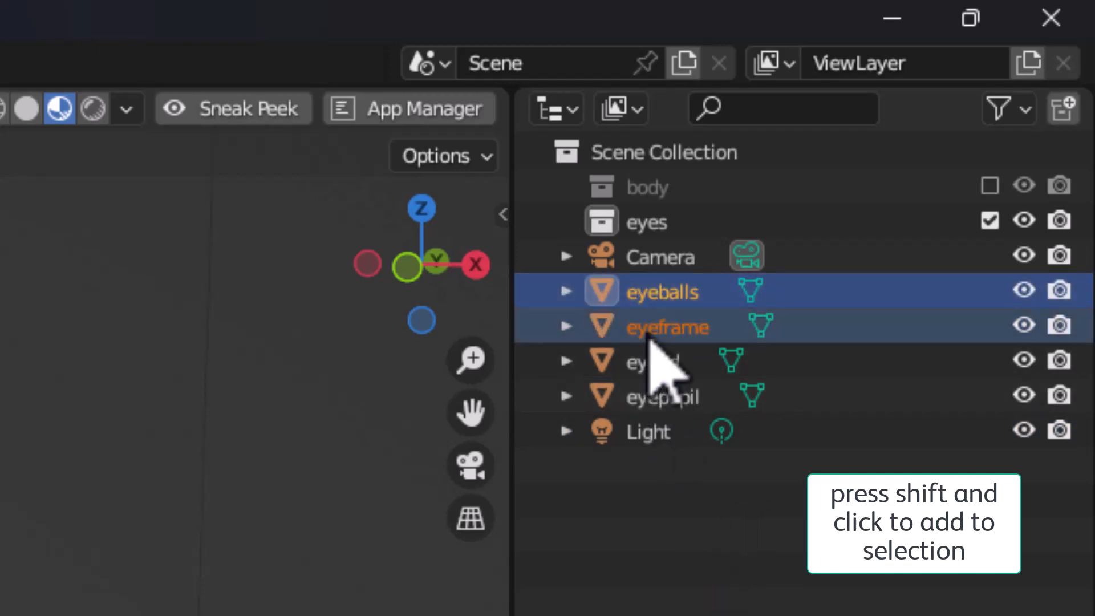
left_click(661, 365, "shift")
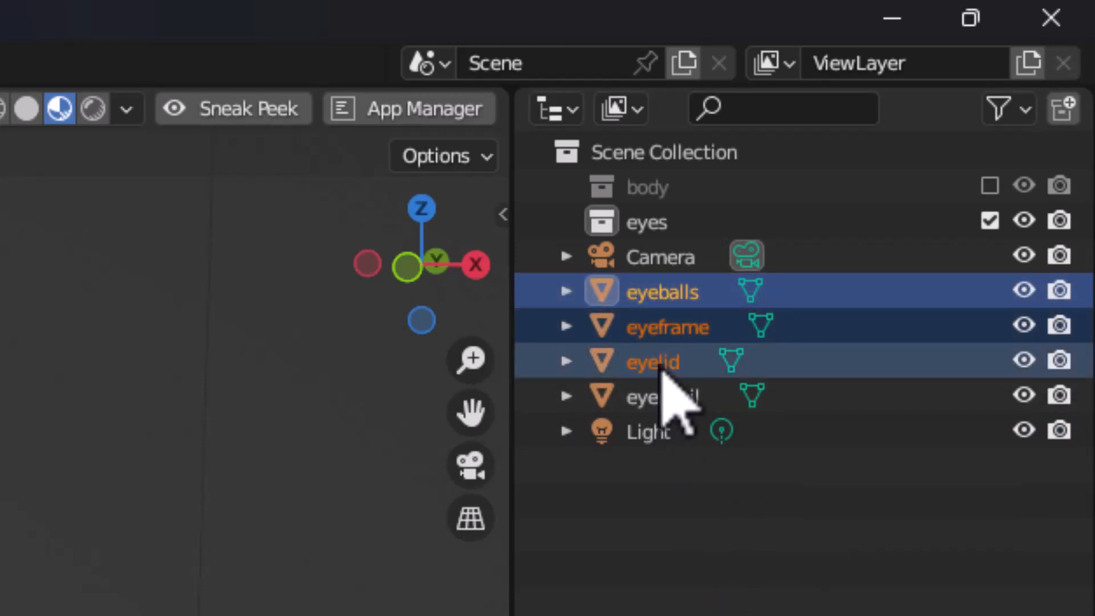
left_click(710, 396, "shift")
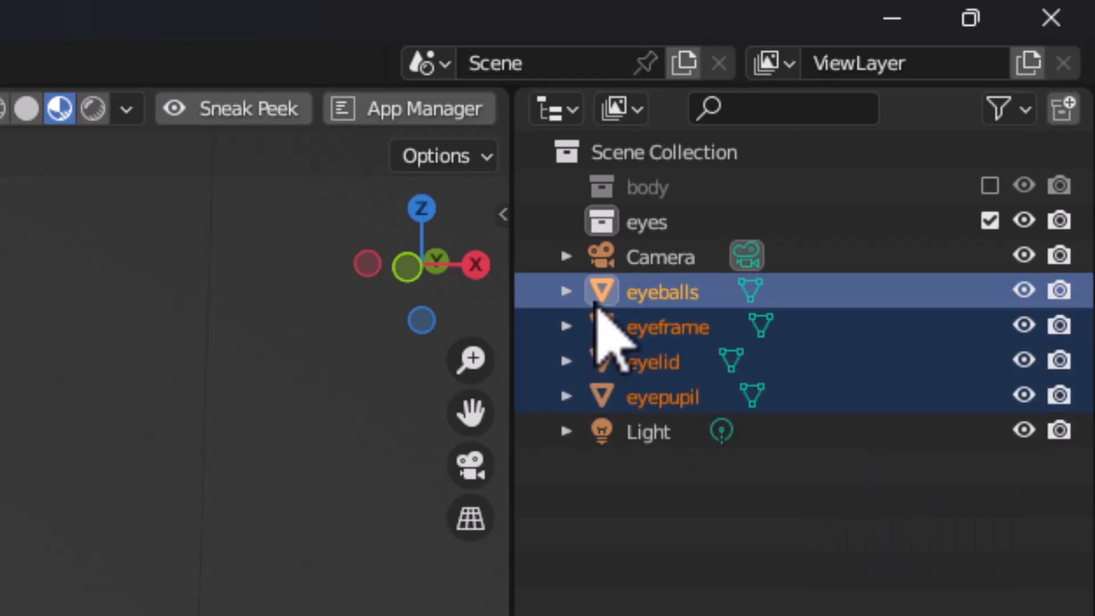
left_click_drag(605, 291, 652, 233)
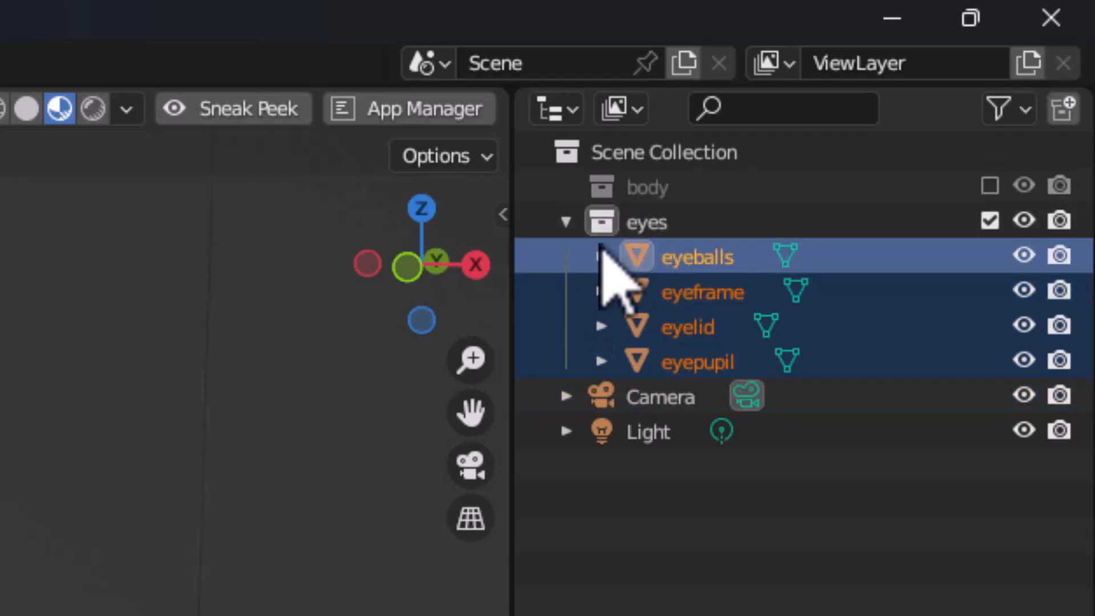
left_click(566, 222)
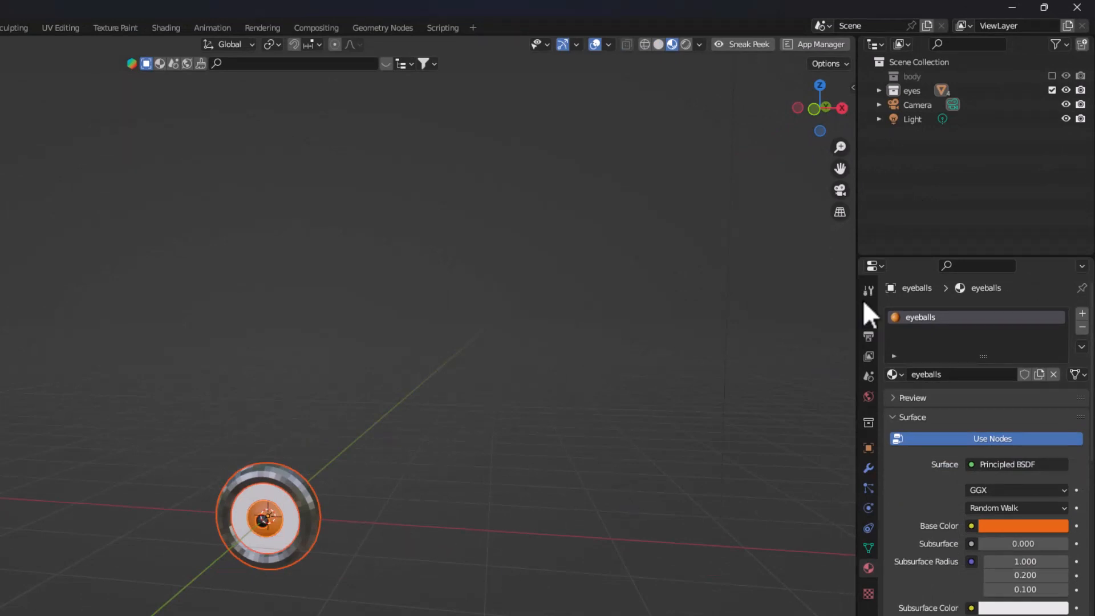
Step: Include the body collection again and, in the top view, move all objects of the eyes collection along Y to the body's front surface
left_click(1051, 76)
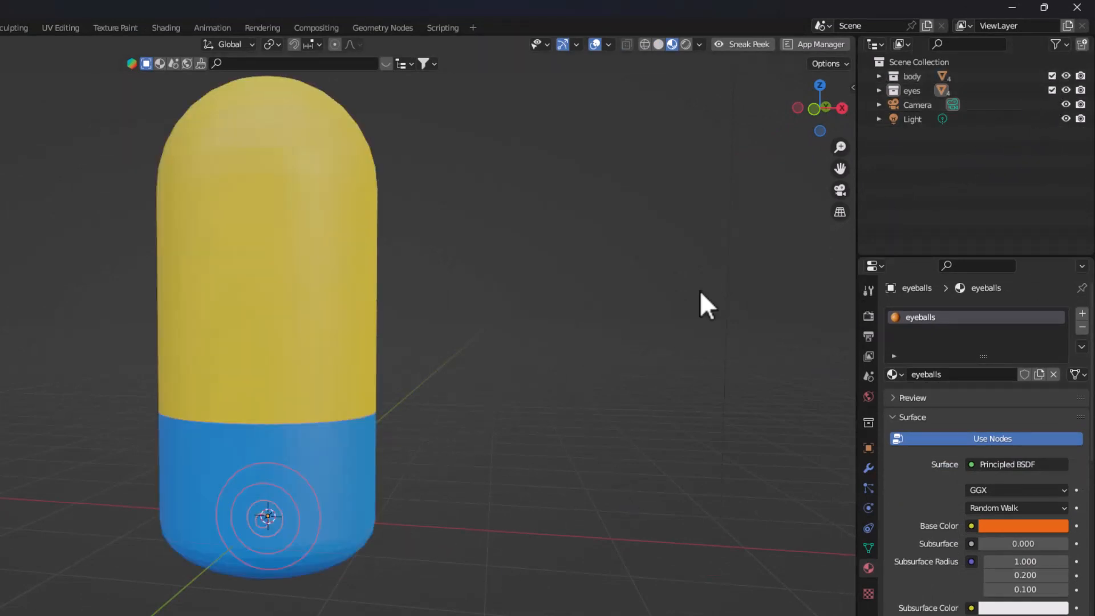
left_click(909, 93)
right_click(909, 94)
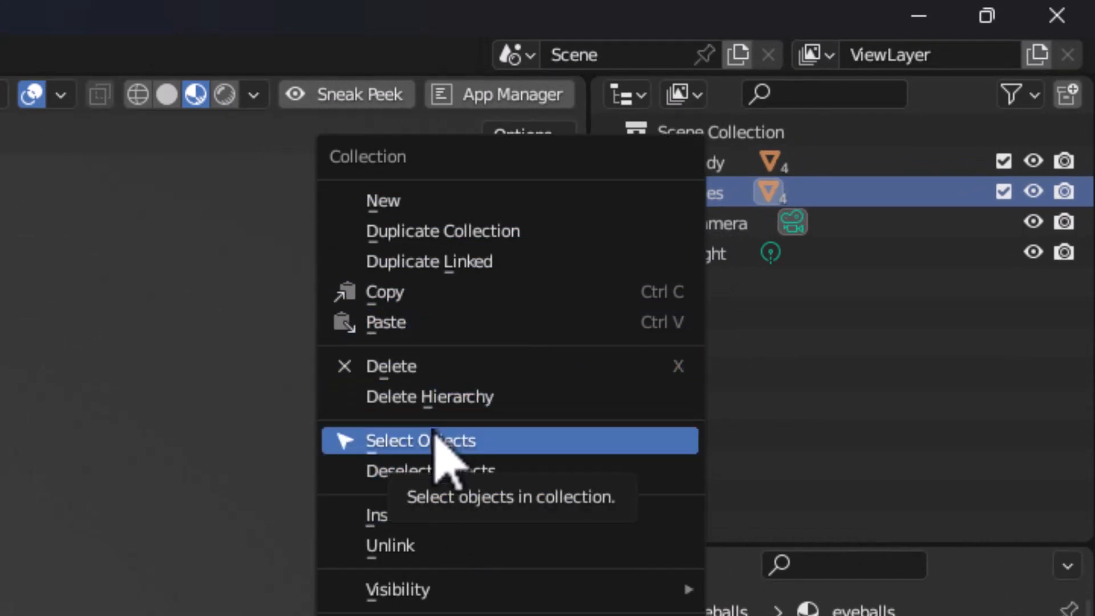
left_click(437, 442)
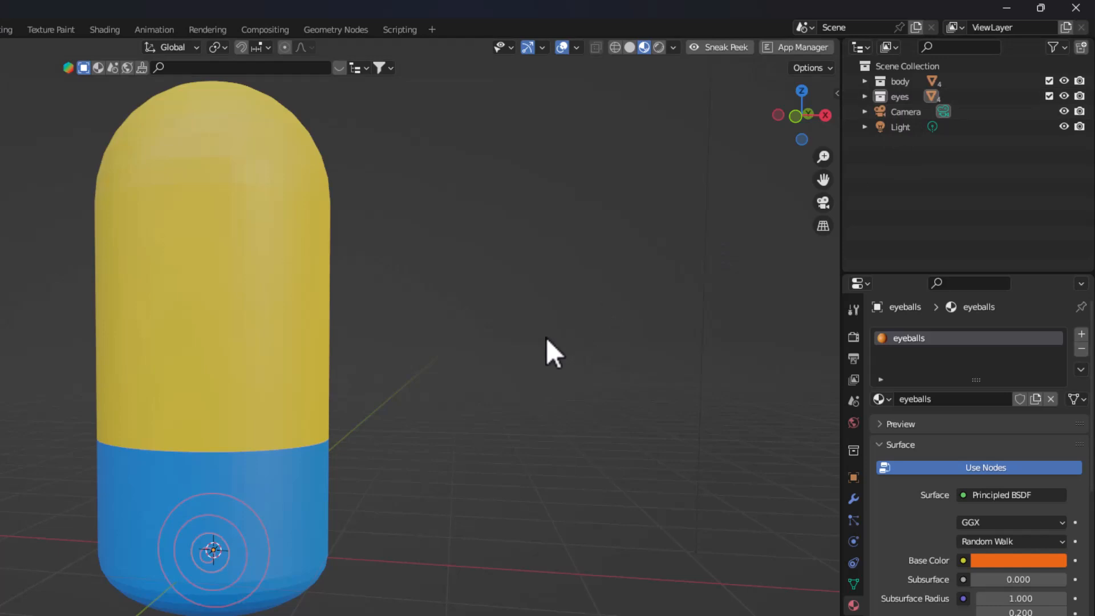
key("KP_7")
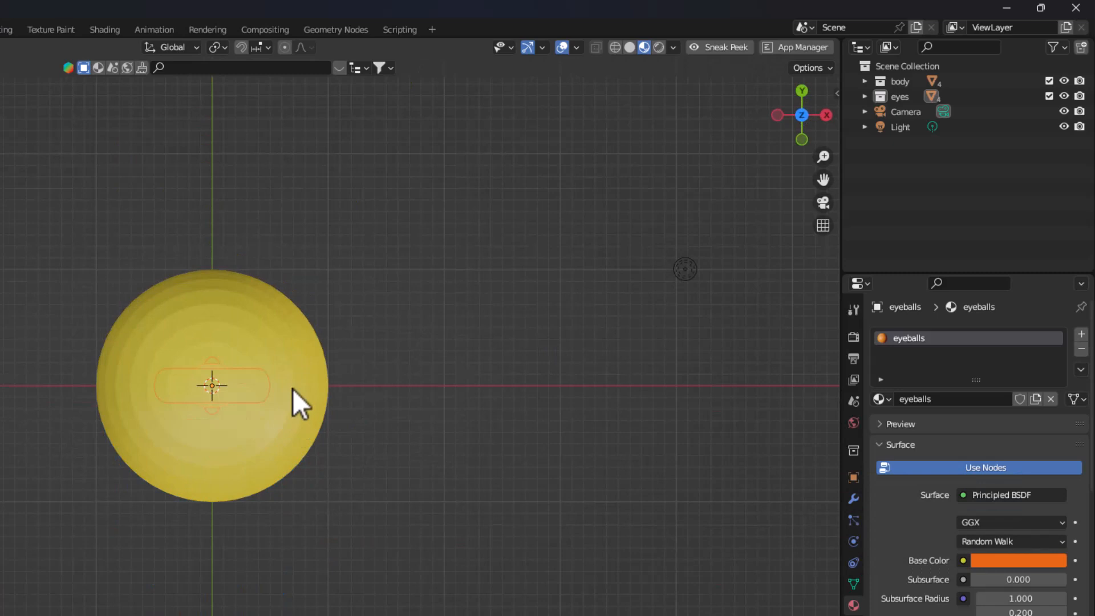
key("g")
key("y")
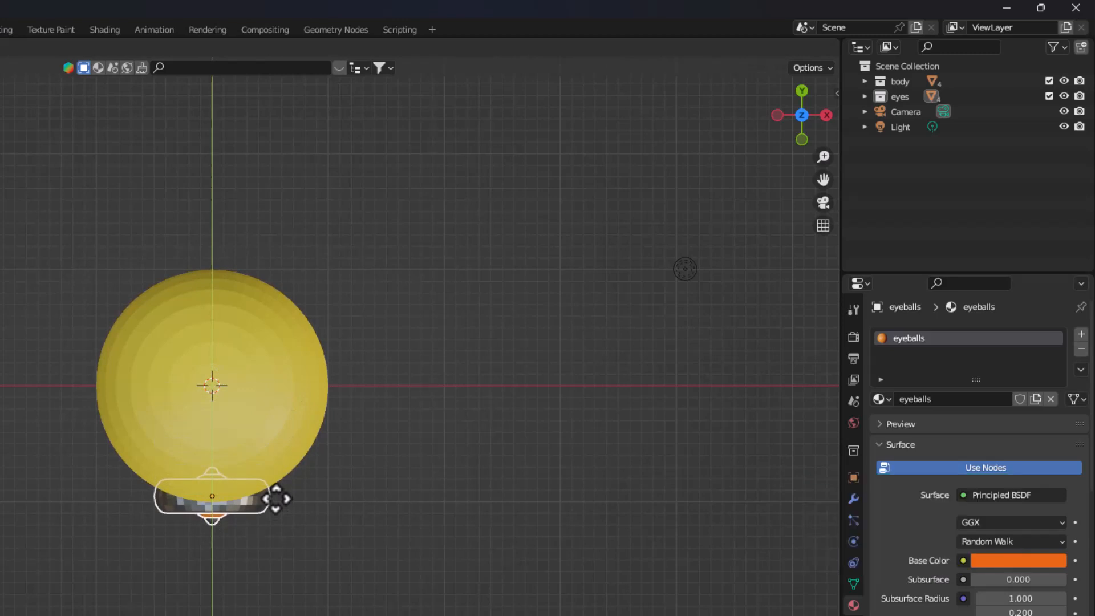
left_click(276, 499)
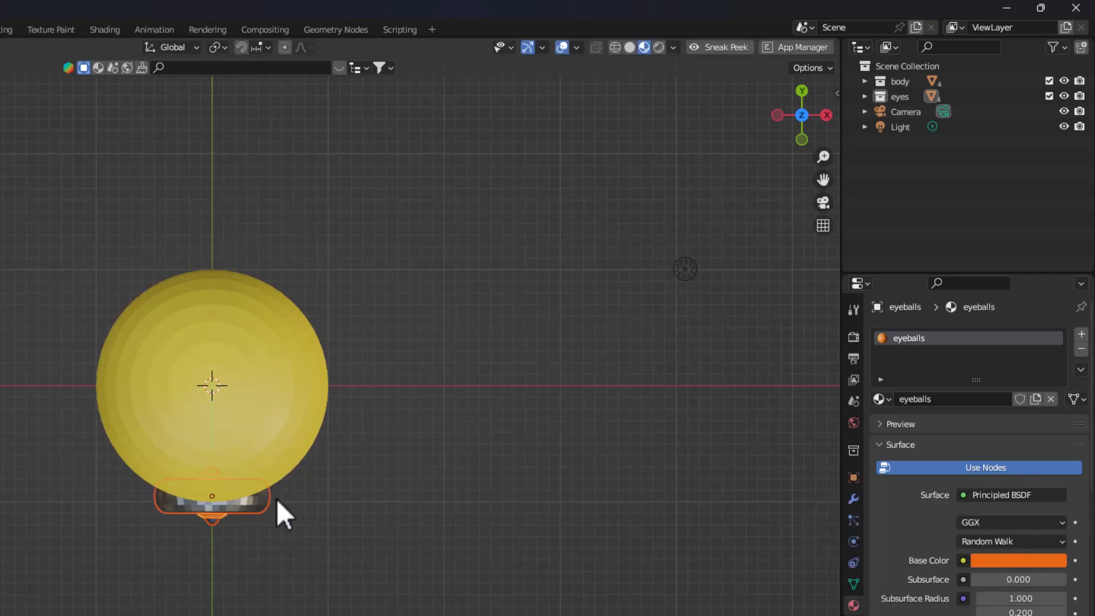
Step: Move the eye along X toward the positive side of the body in the top view
key("g")
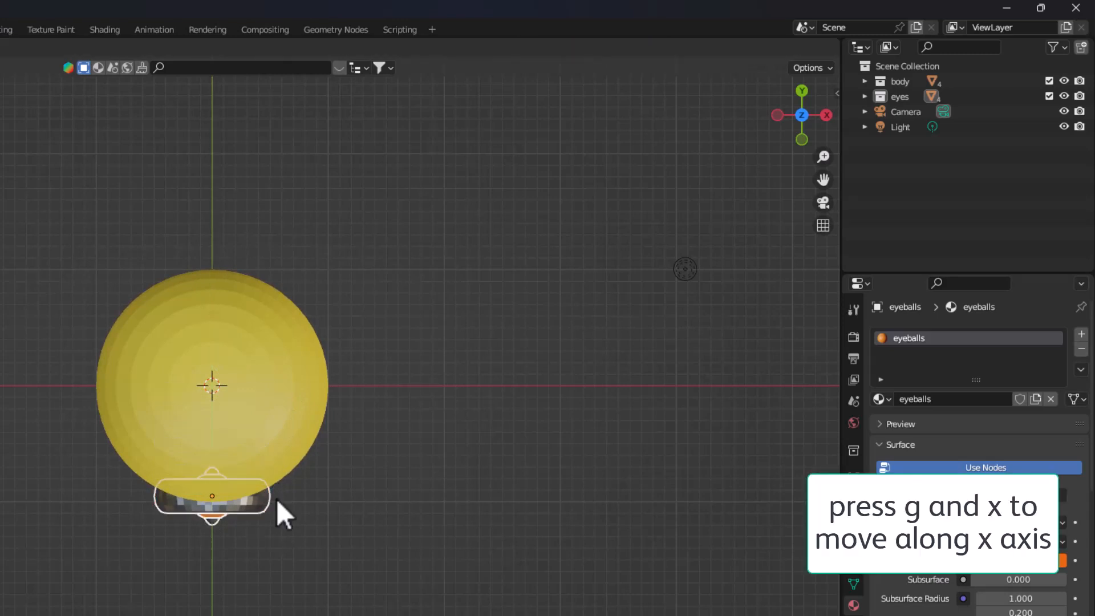
key("x")
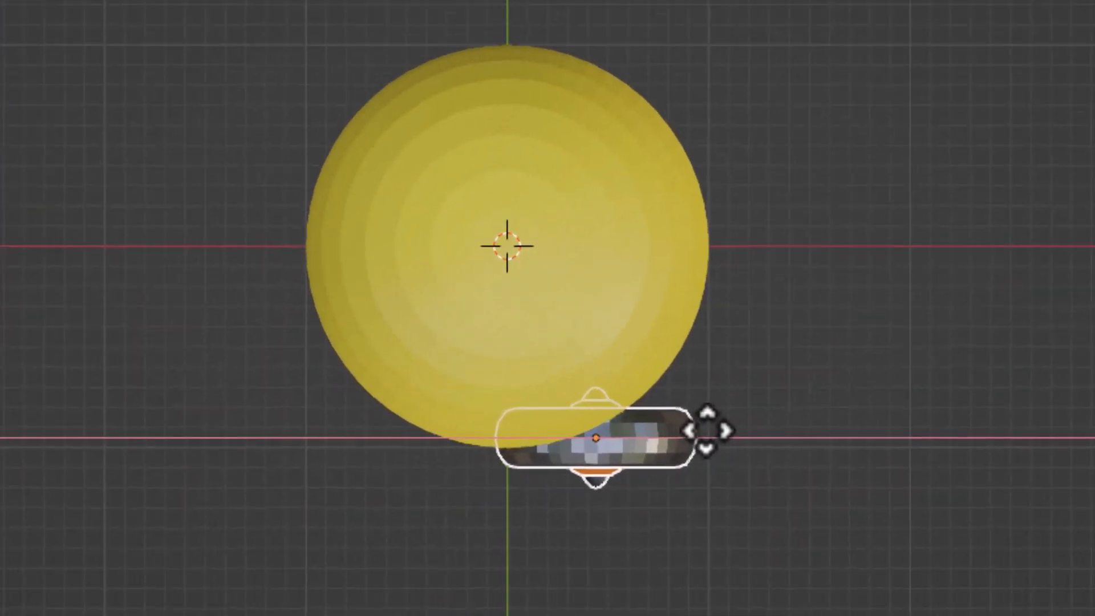
left_click(713, 429)
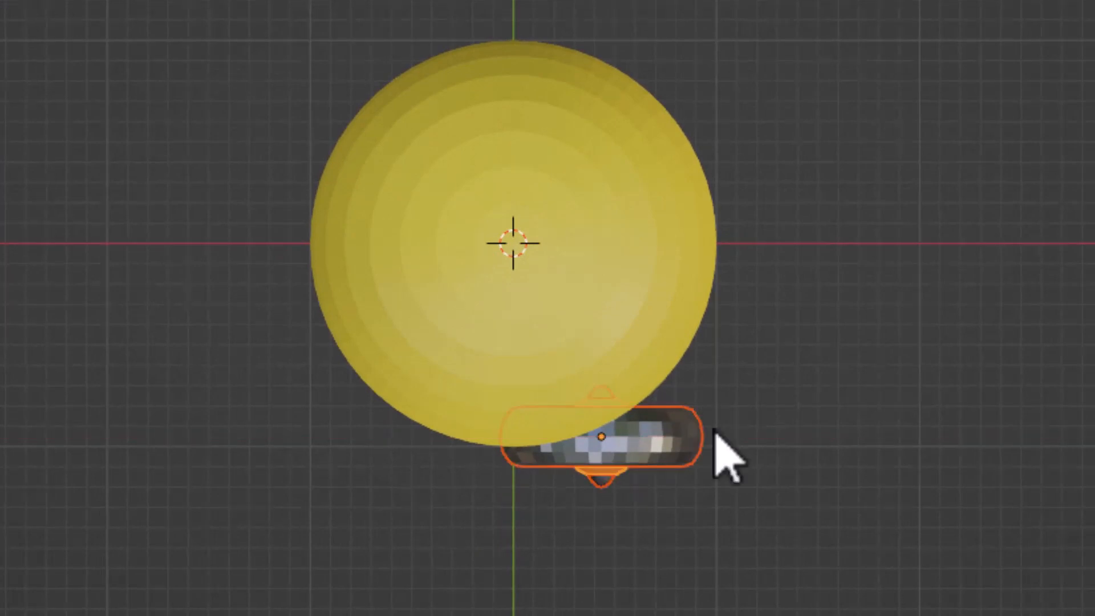
Step: Rotate the eye in the top view to follow the body's curve and move it slightly into the body's surface
key("r")
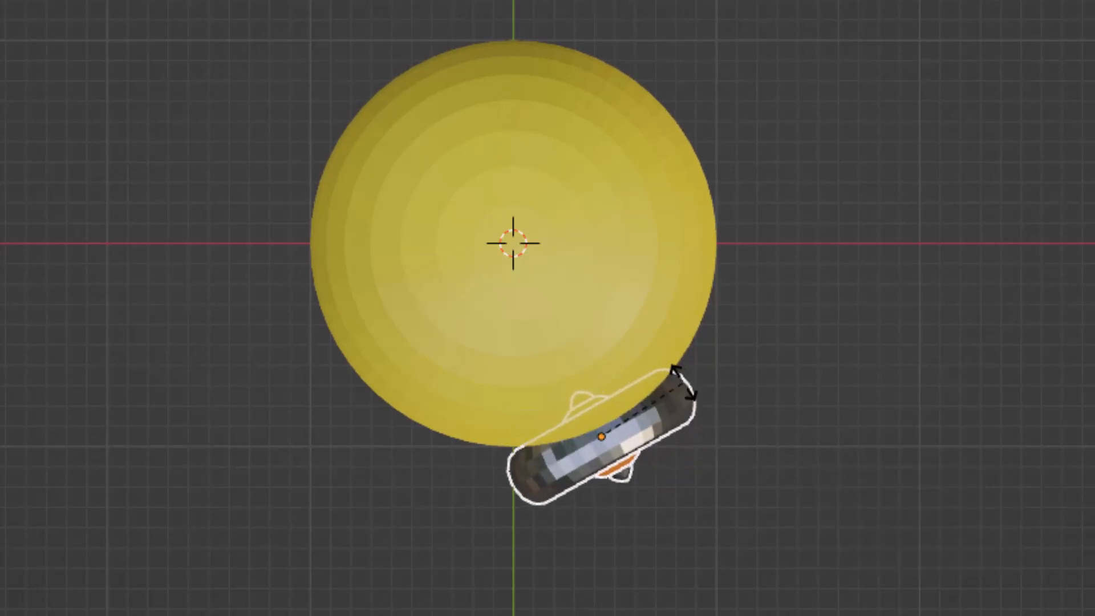
left_click(684, 389)
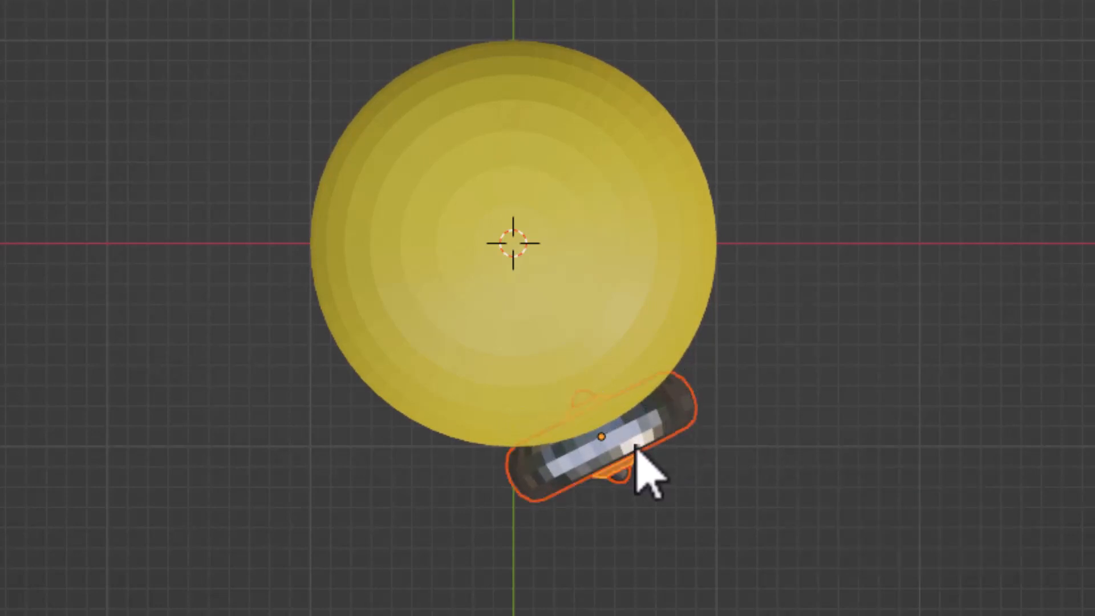
key("g")
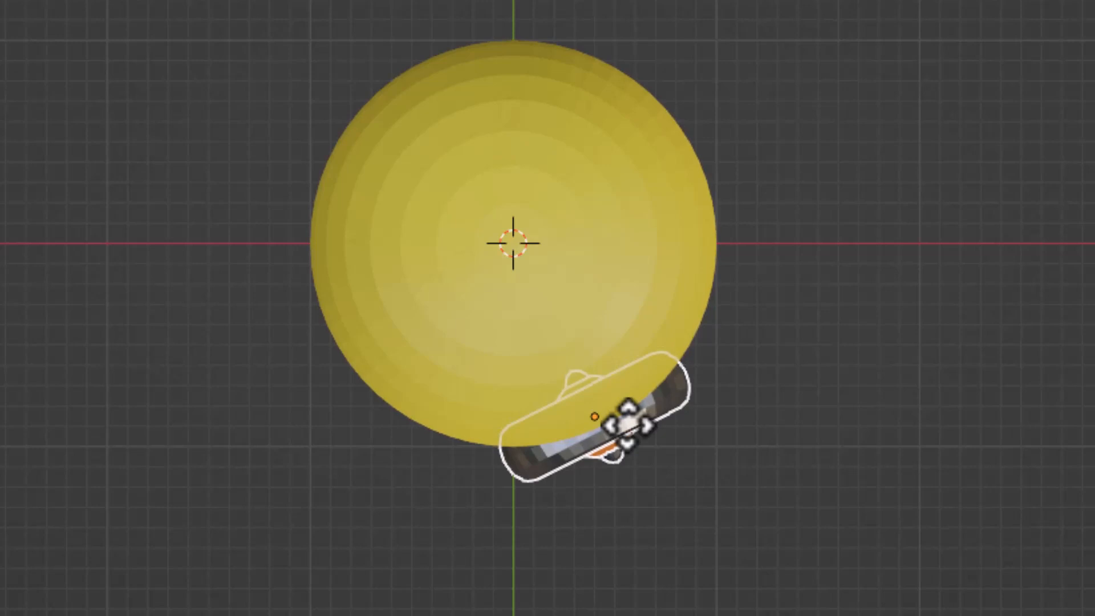
left_click(628, 425)
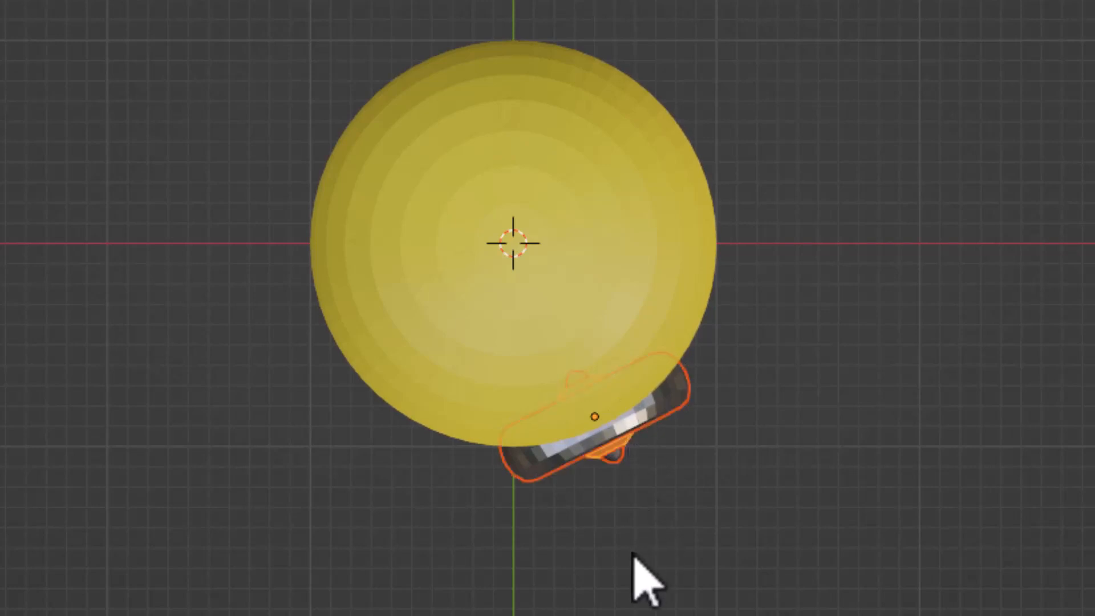
Step: In the front view, raise the eye along Z to the upper part of the yellow body
middle_click_drag(633, 556, 577, 228)
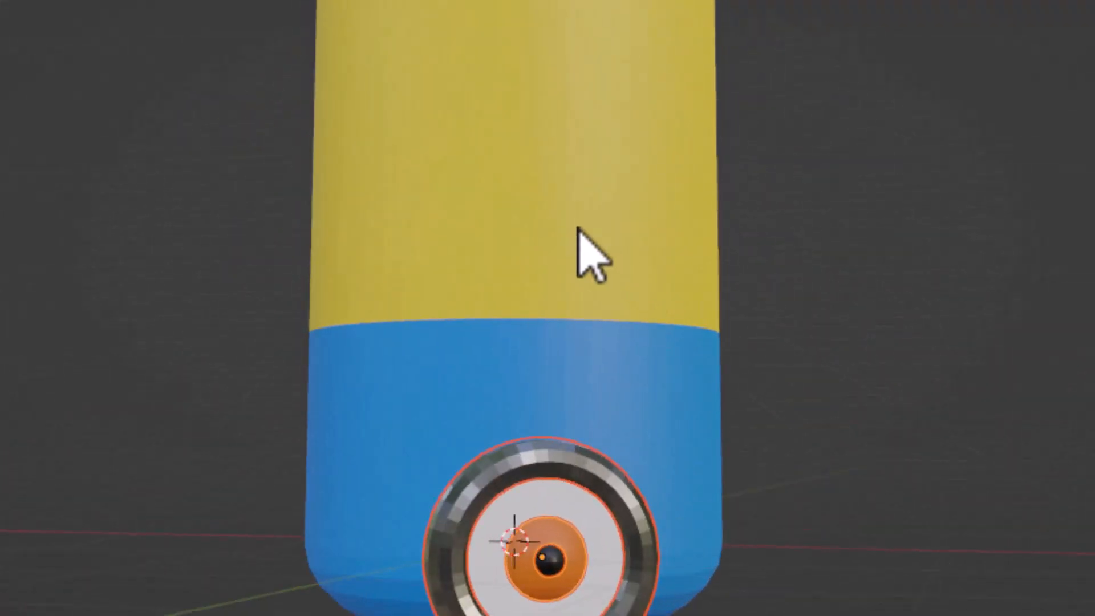
key("KP_1")
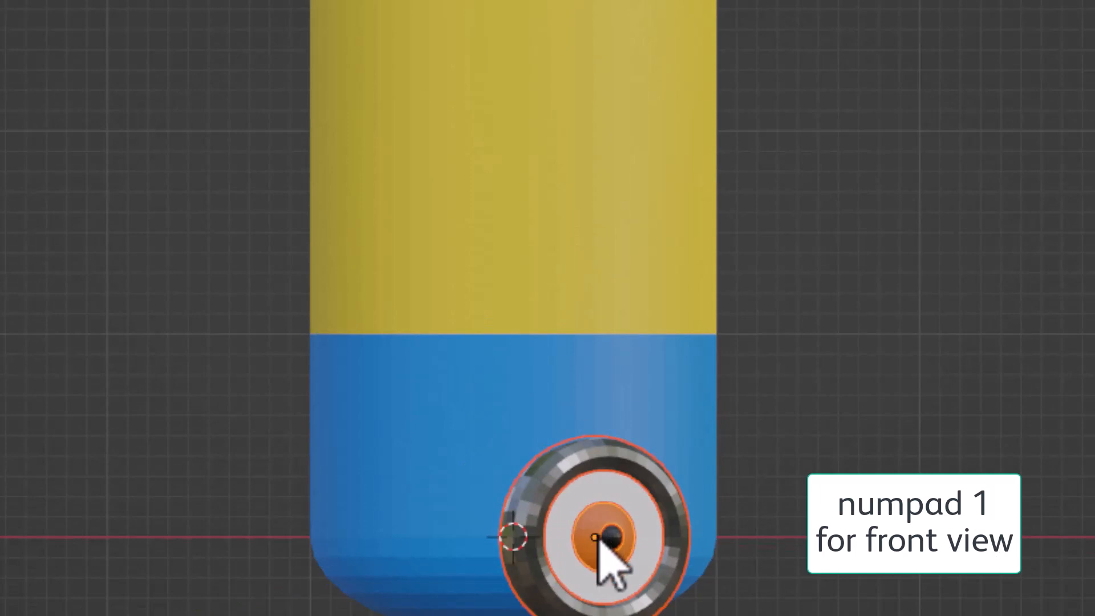
key("g")
key("z")
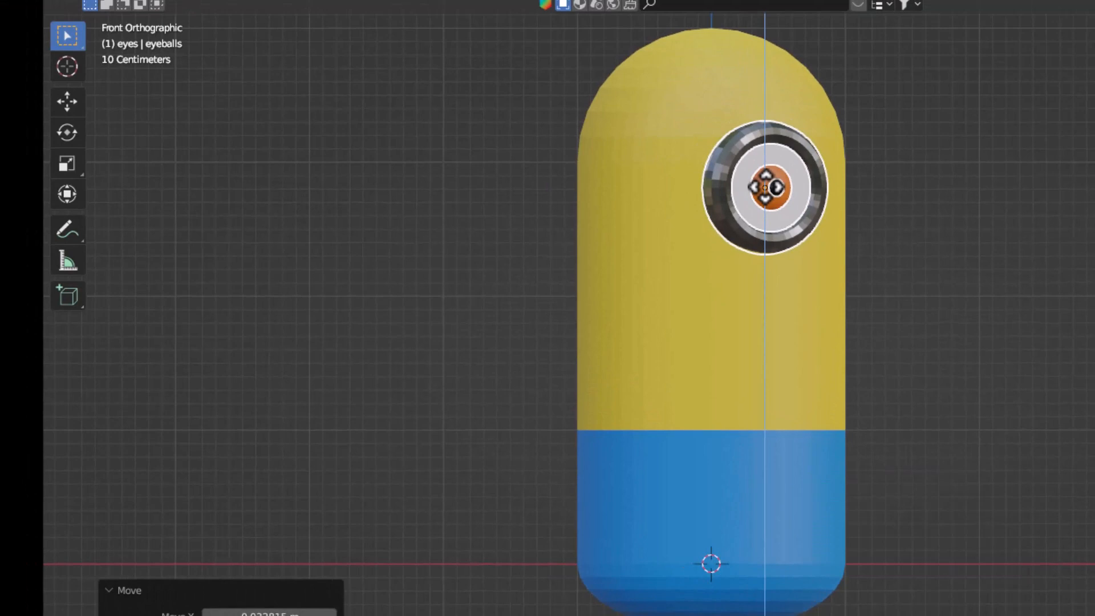
left_click(765, 187)
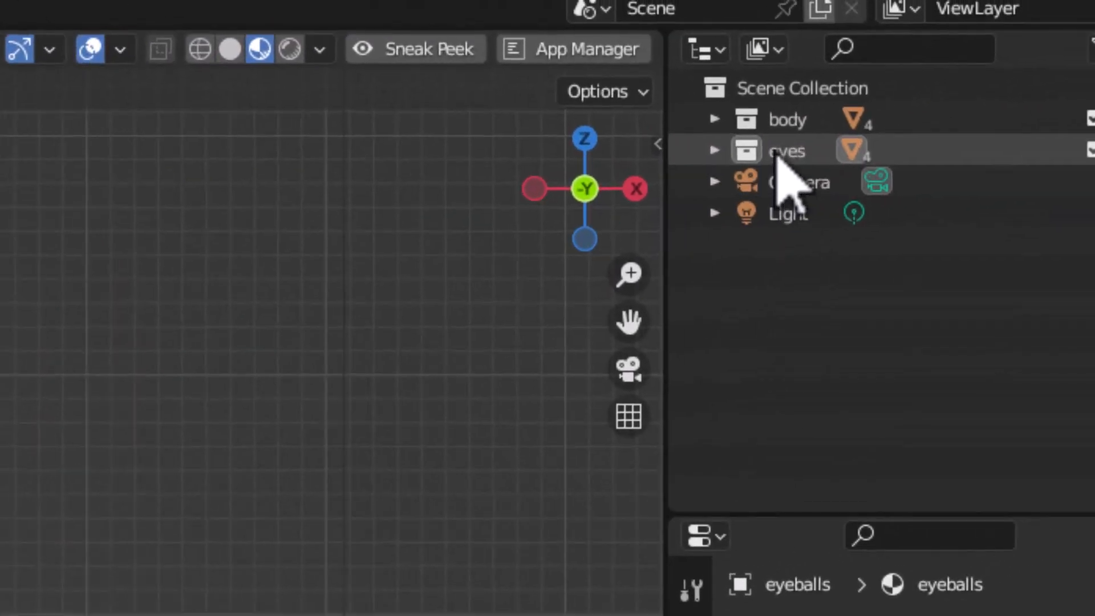
Step: Duplicate the eyes collection with its objects and collapse the copy in the outliner
left_click(778, 153)
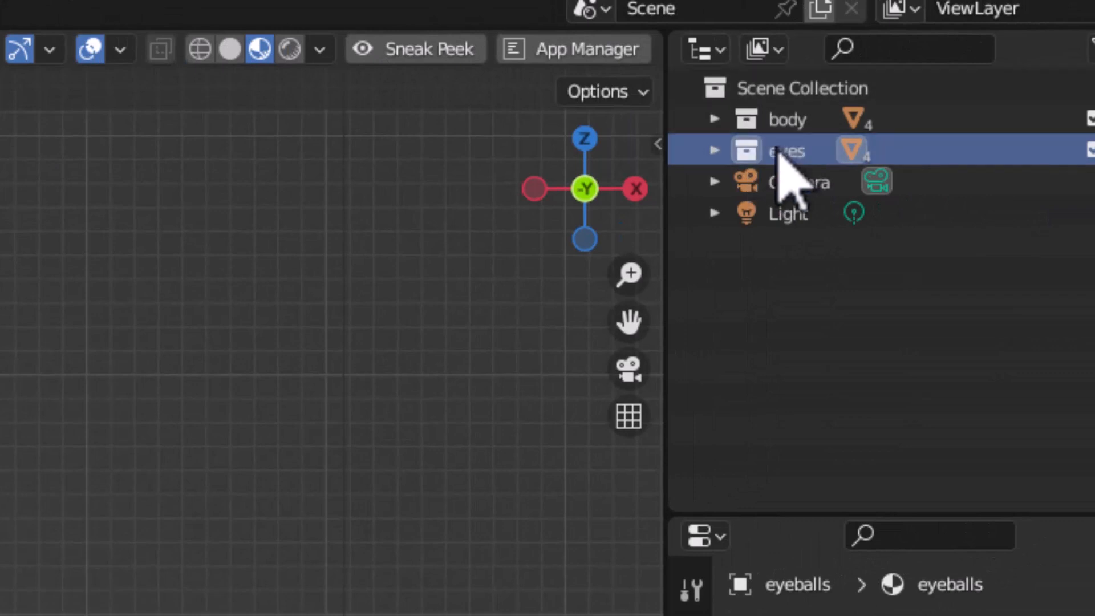
right_click(786, 169)
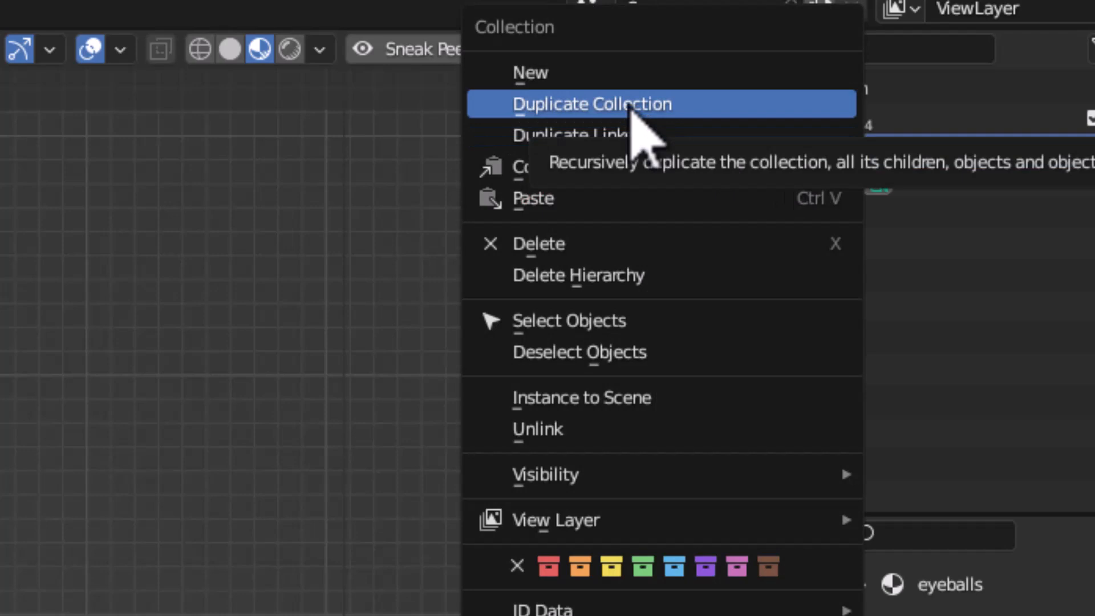
left_click(632, 109)
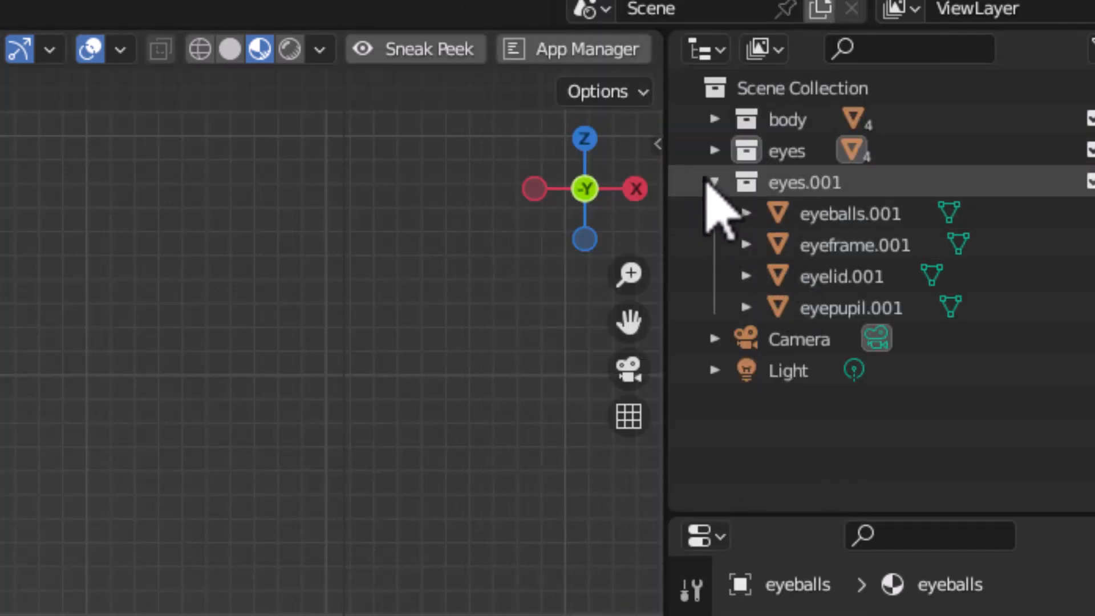
left_click(715, 182)
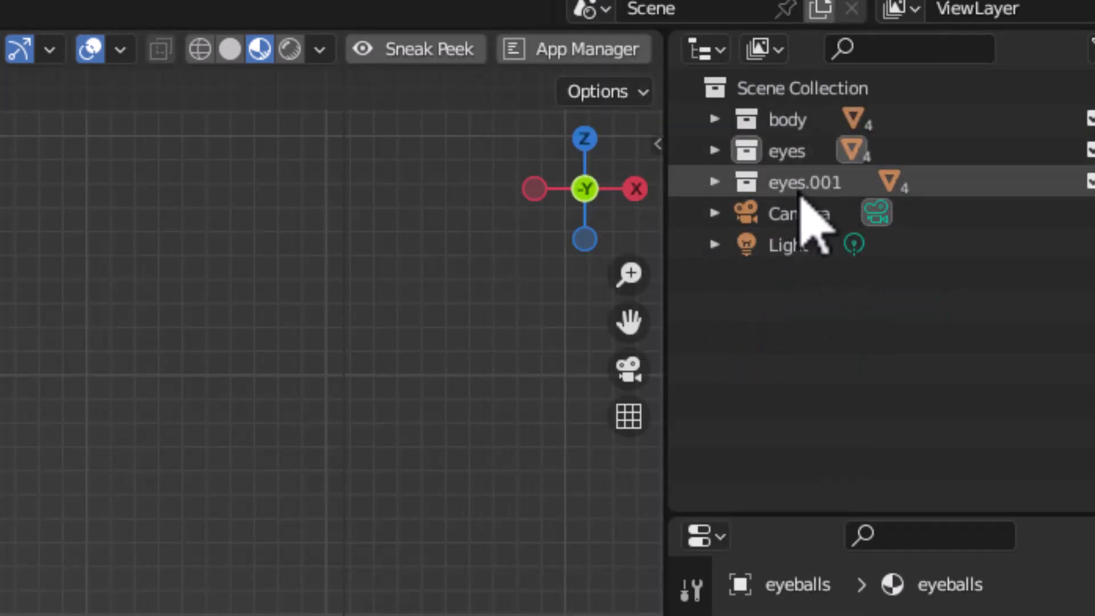
Step: Select all objects of the duplicated eyes collection and move them along X to the body's opposite side in the top view
left_click(749, 185)
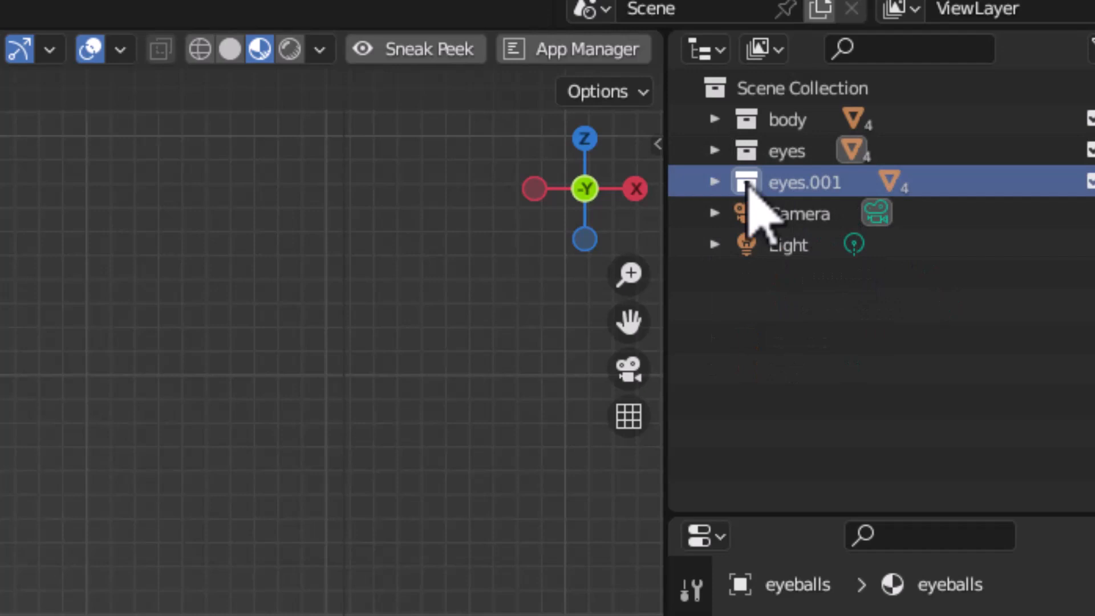
right_click(749, 184)
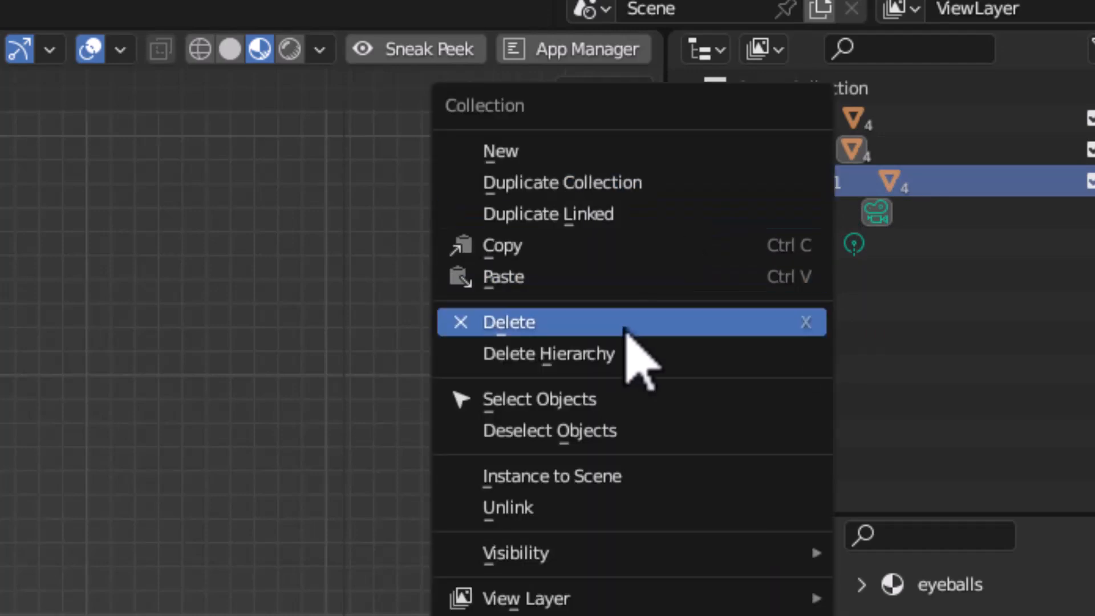
left_click(601, 400)
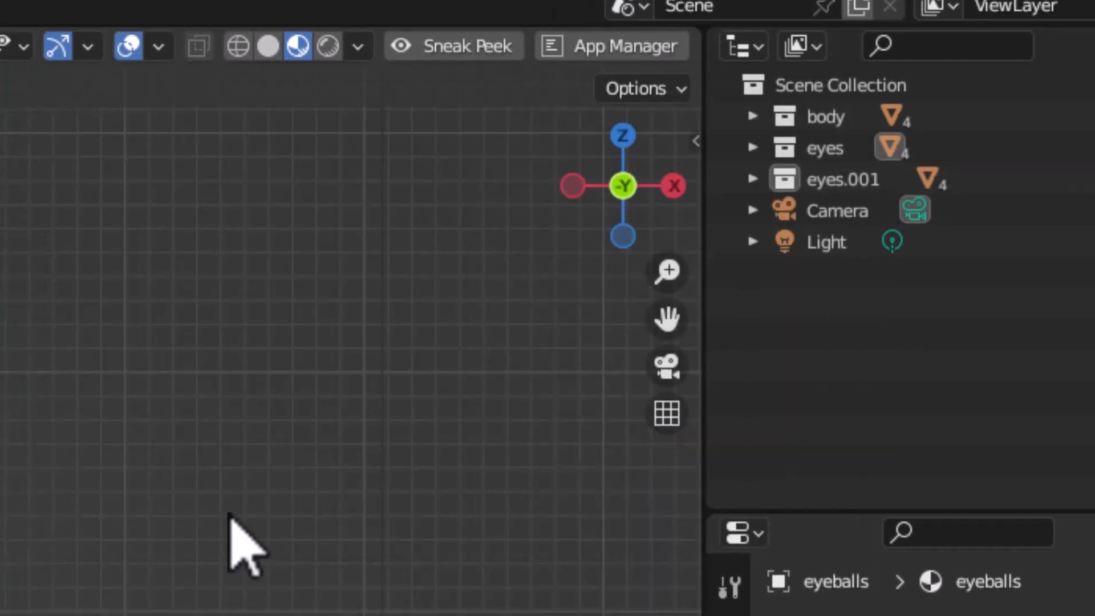
key("KP_7")
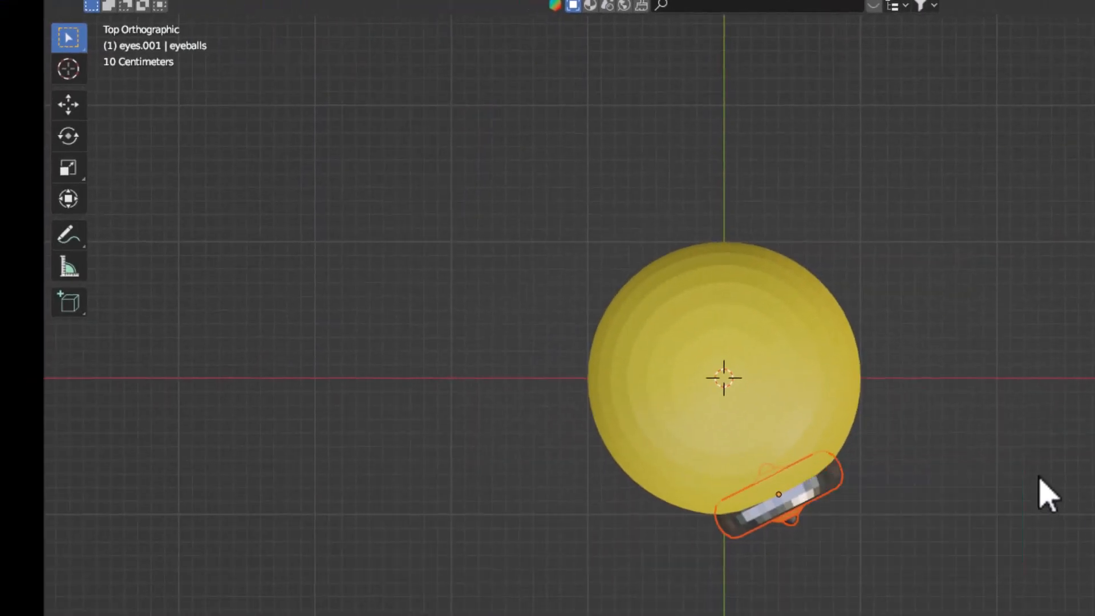
key("g")
key("x")
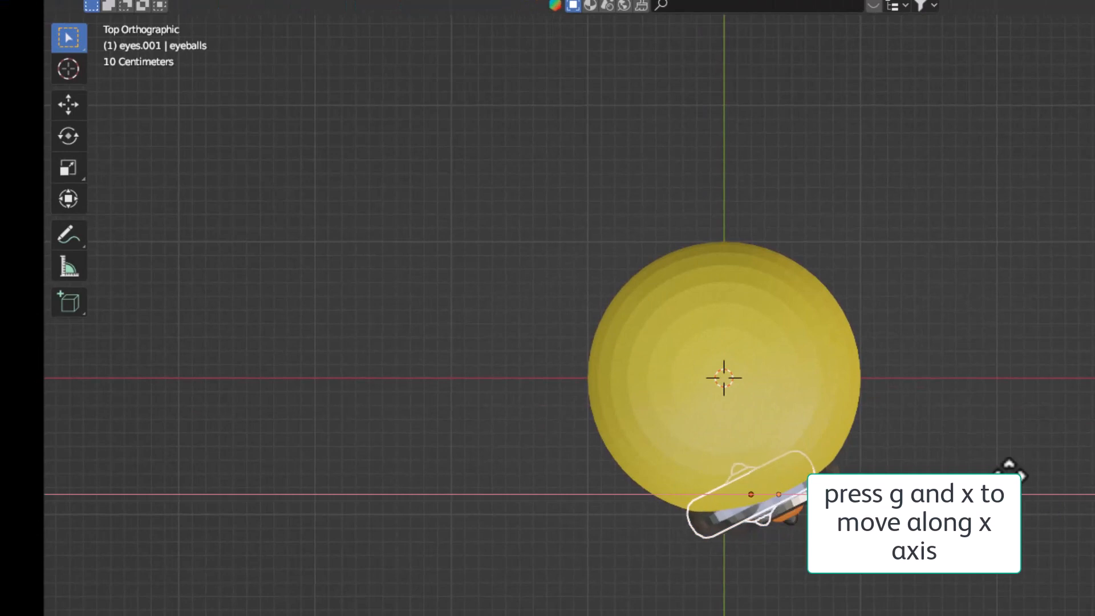
left_click(917, 467)
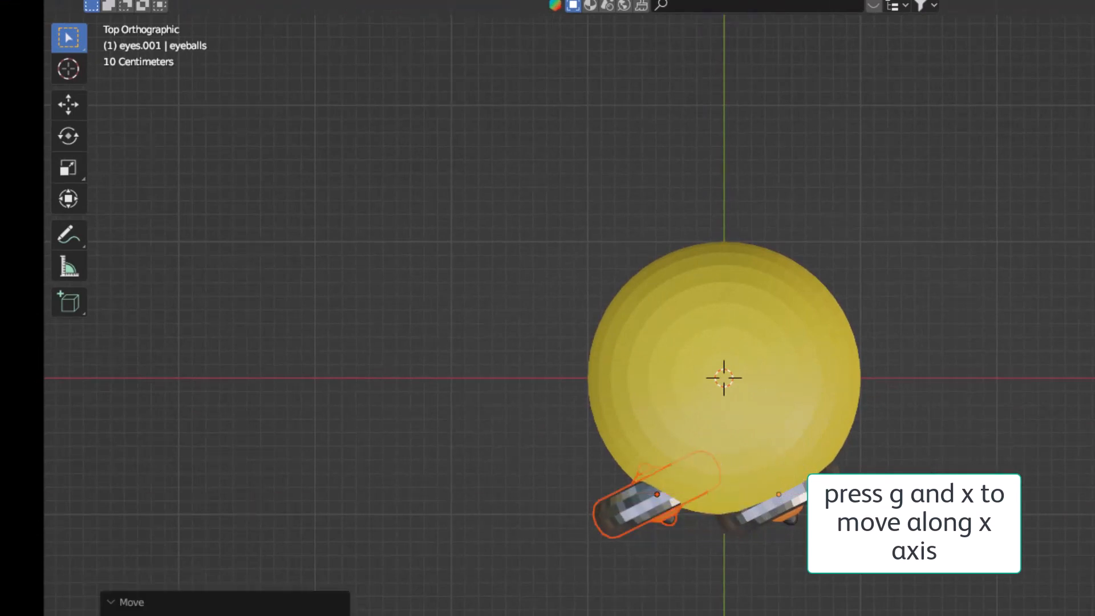
Step: Rotate the duplicated eye in the top view to mirror the first eye's angle and check it from the front
key("r")
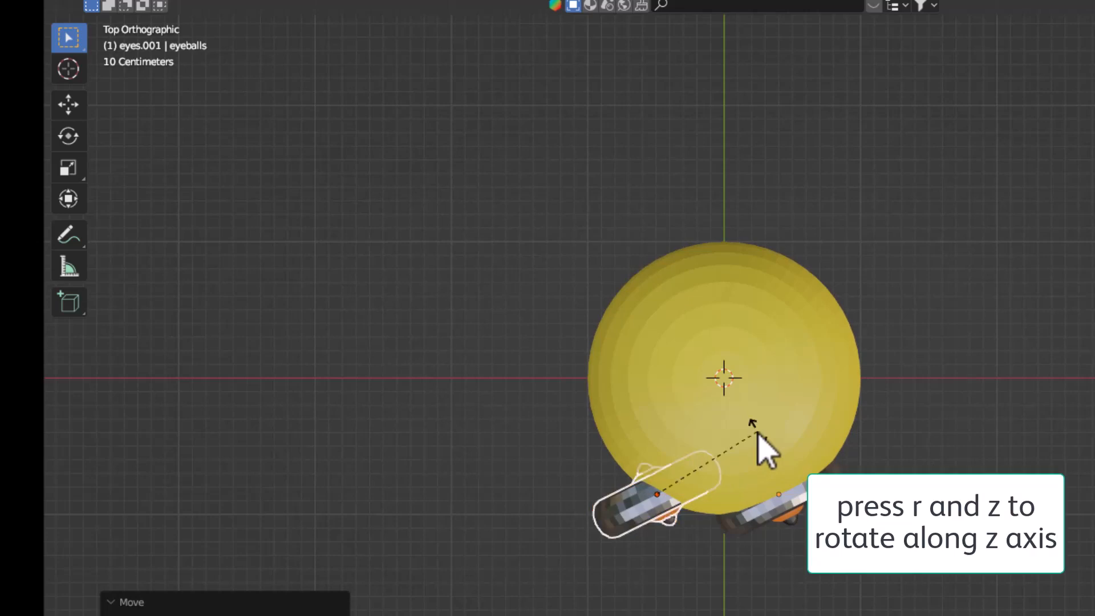
left_click(735, 531)
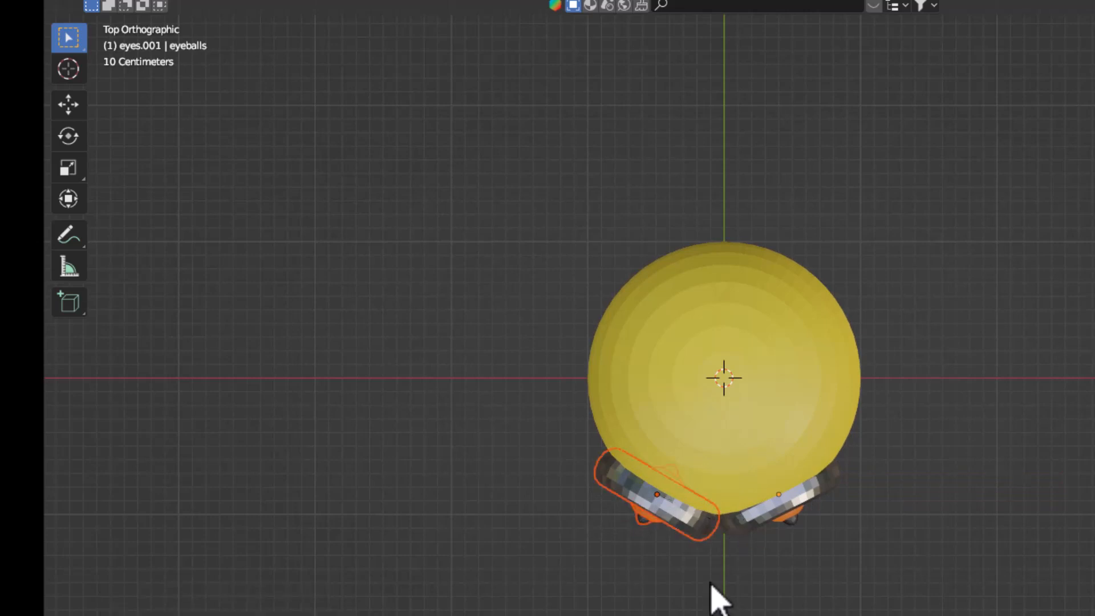
middle_click_drag(711, 601, 746, 392)
key("KP_1")
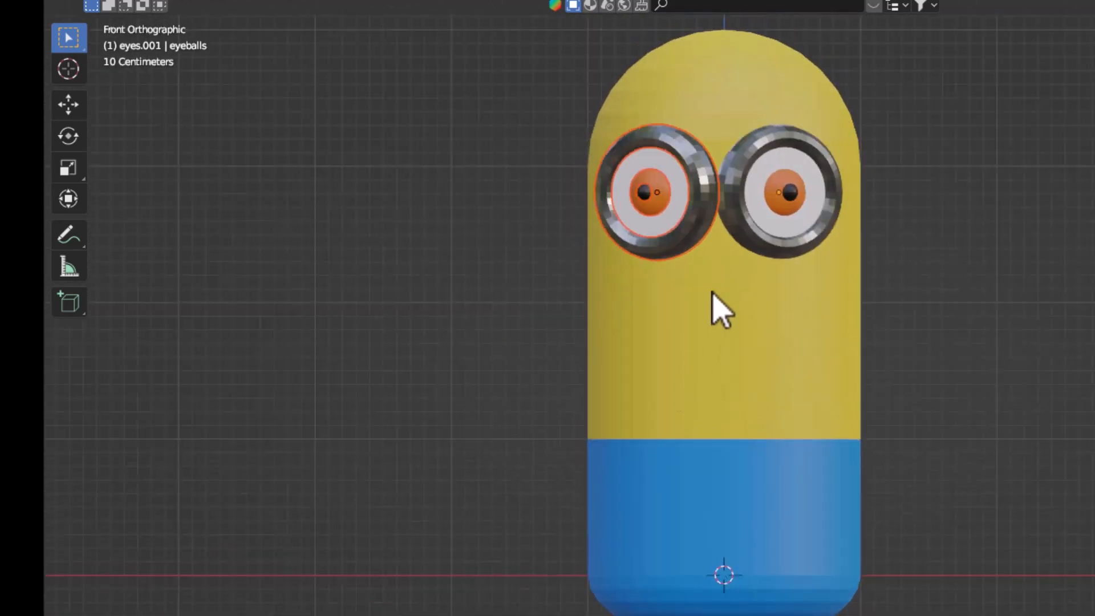
Step: Try to rotate the duplicated eye slightly about Z in the front view
key("r")
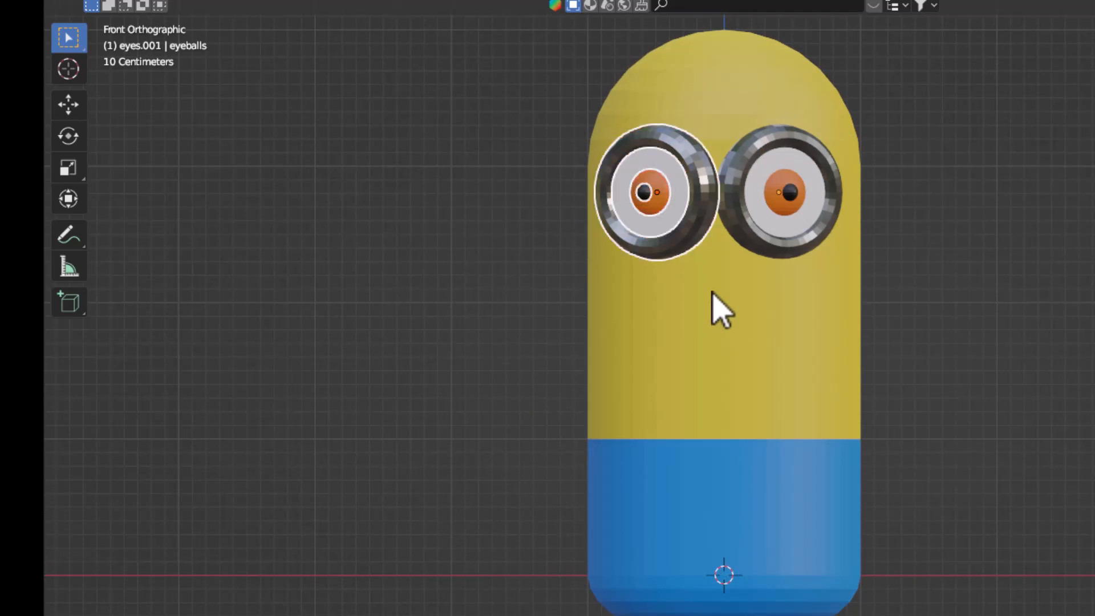
key("z")
left_click(712, 292)
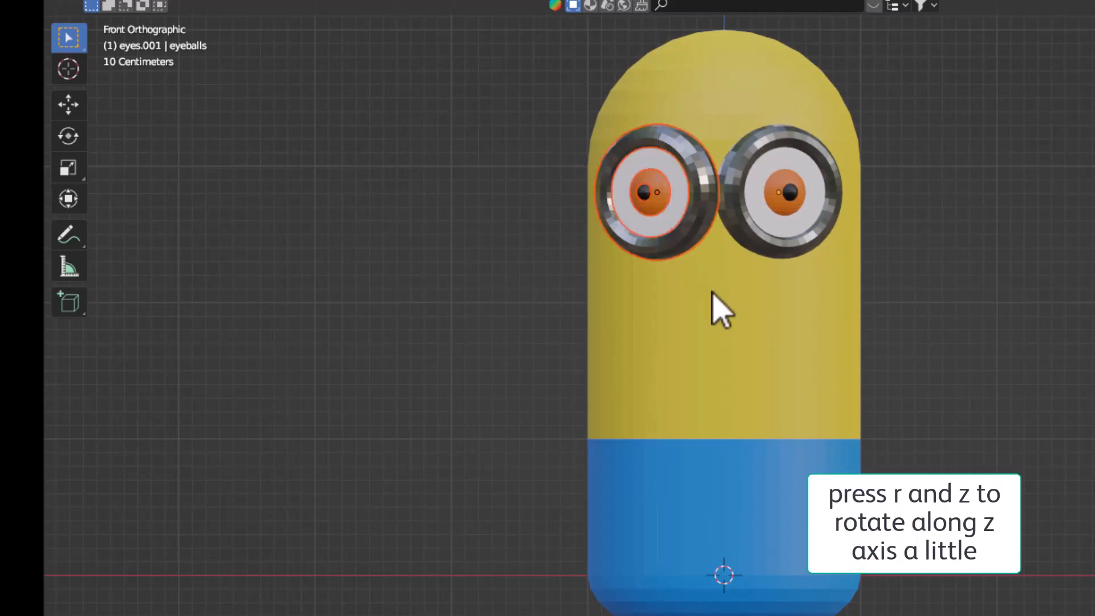
key("r")
key("z")
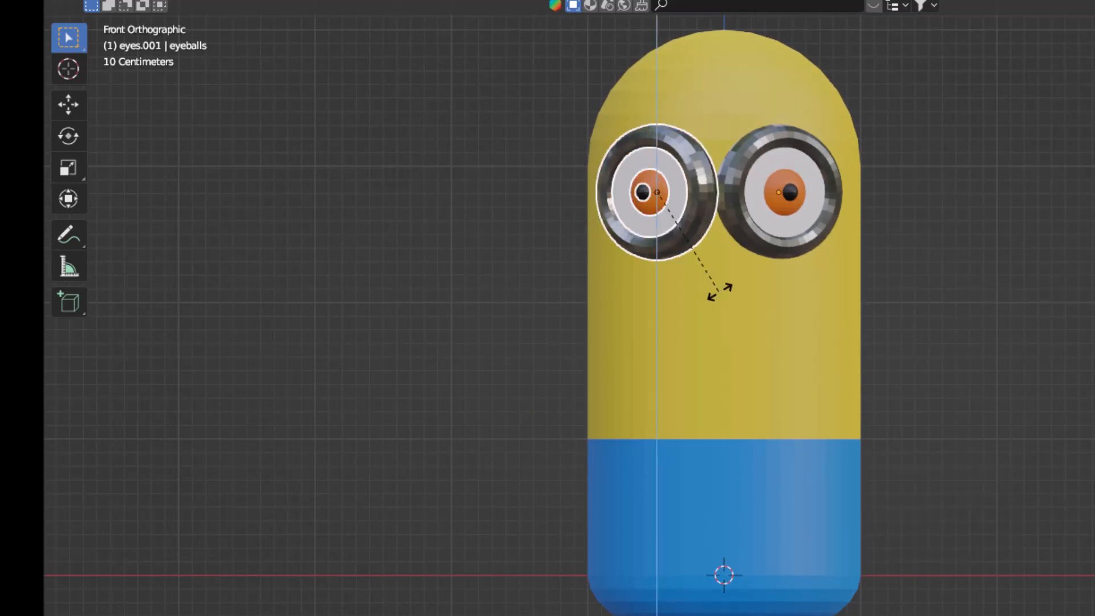
left_click(685, 287)
Step: In the top view, rotate the duplicated eye about Z to match the body's curve and move it against the surface
key("KP_7")
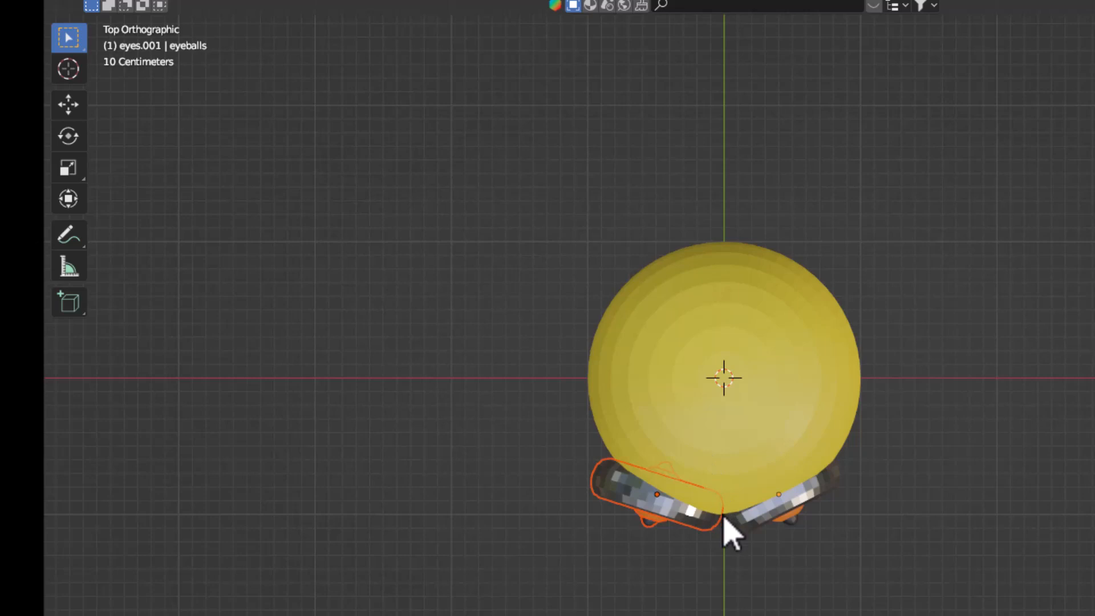
key("r")
key("z")
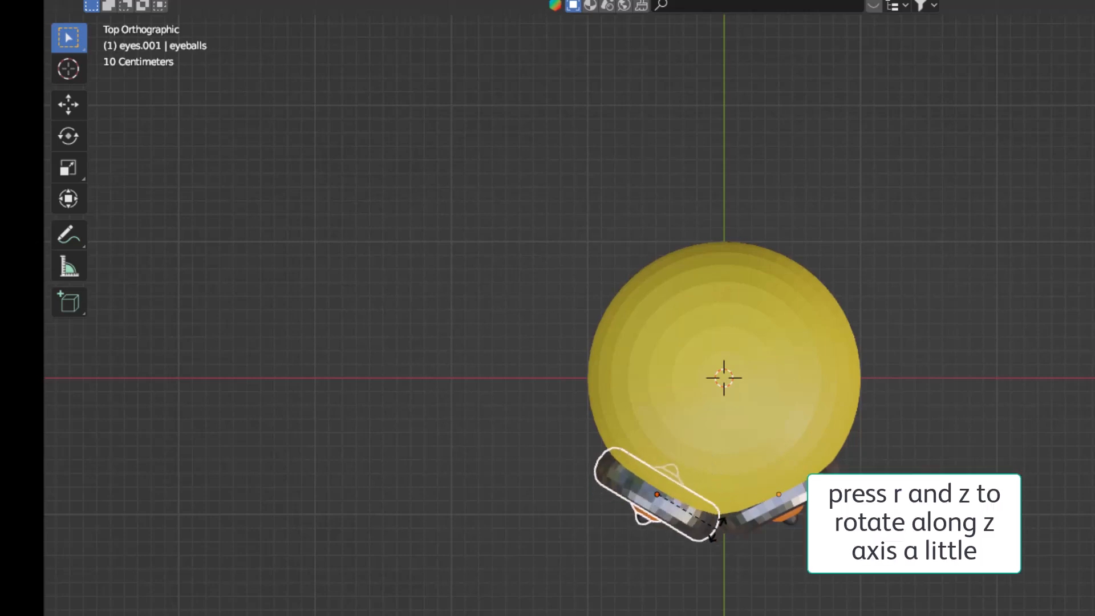
left_click(718, 530)
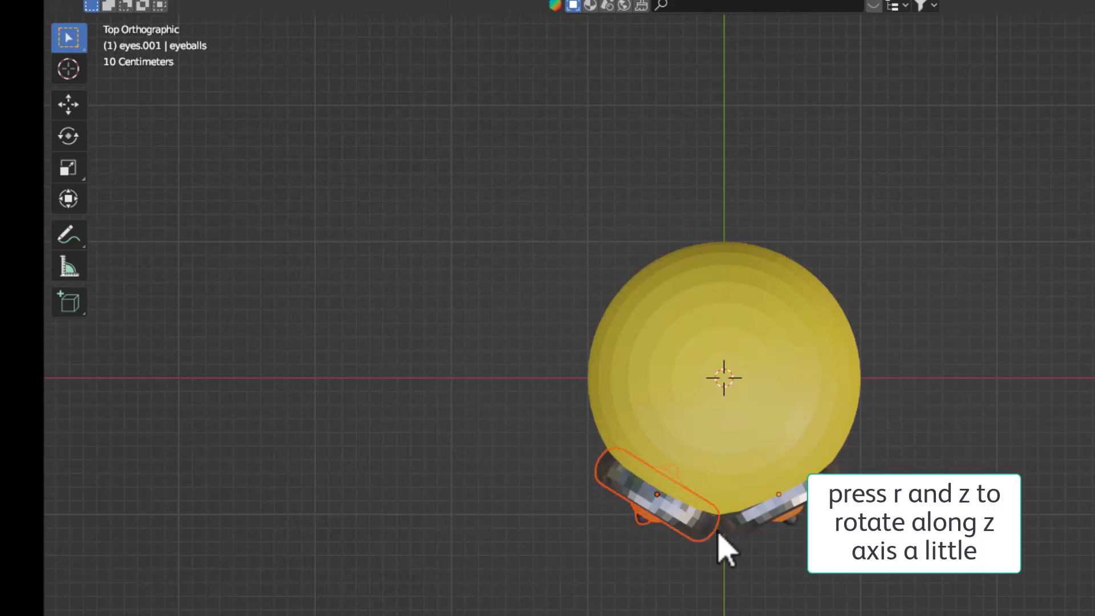
key("g")
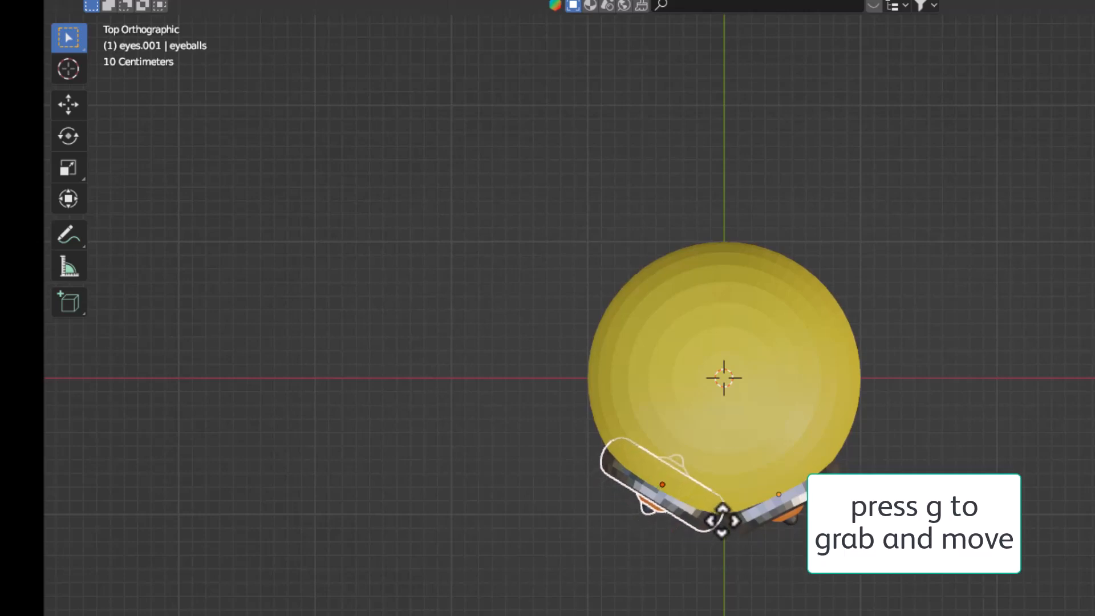
left_click(723, 519)
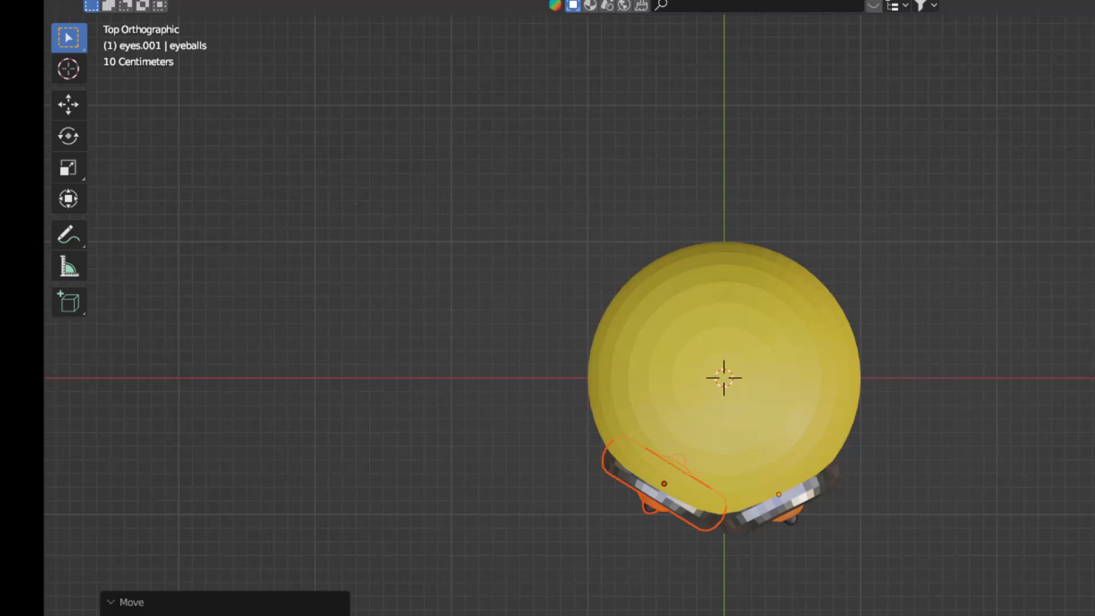
Step: Nudge the duplicated eye slightly outward from the body in the top view and check its fit from the front
middle_click_drag(799, 615, 774, 439)
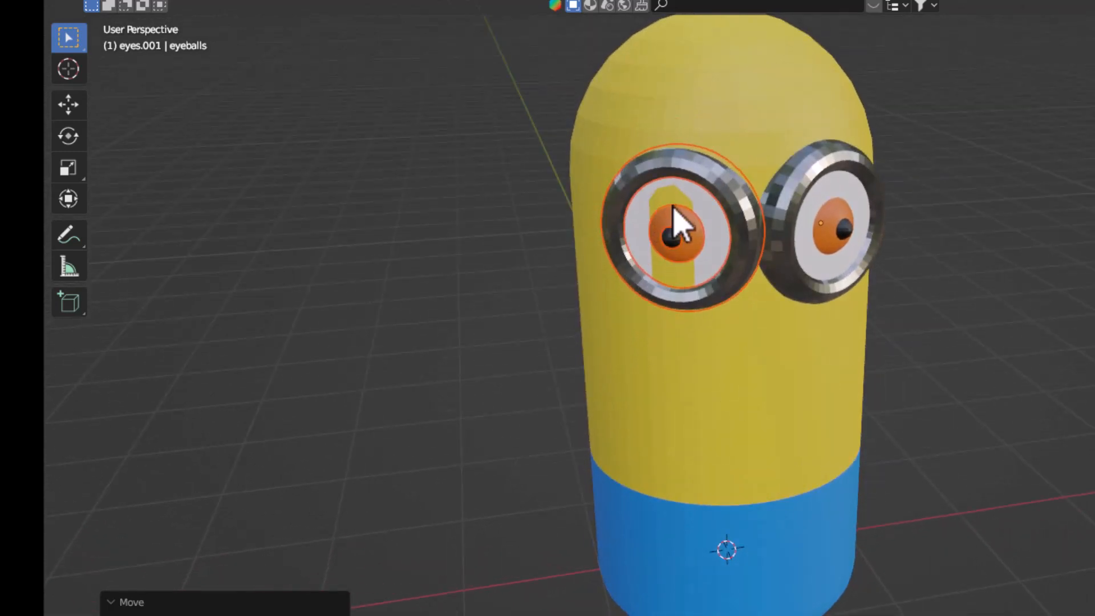
key("KP_7")
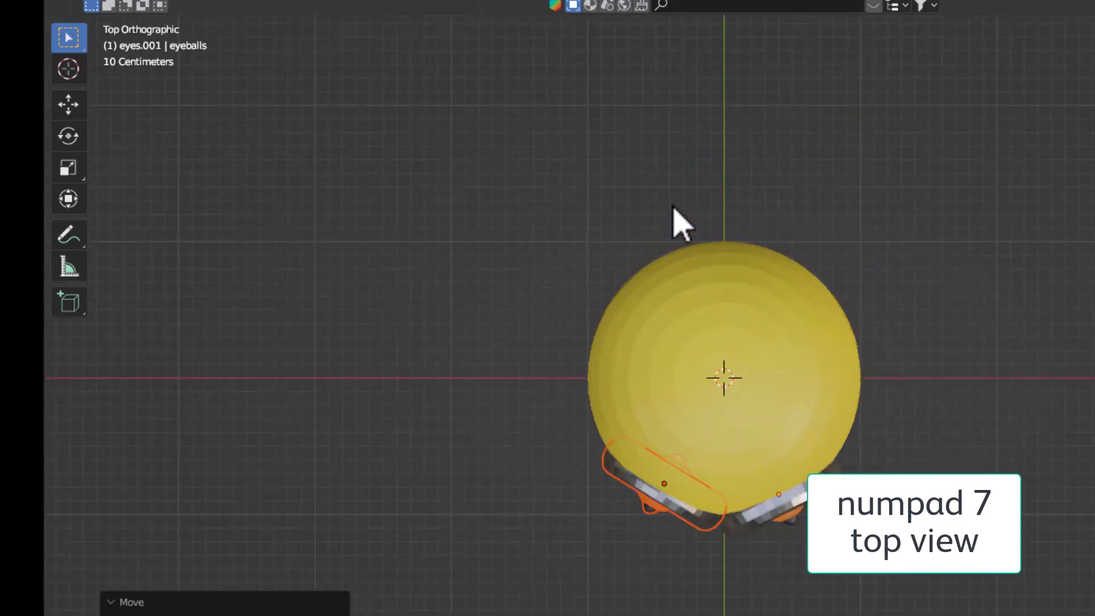
key("g")
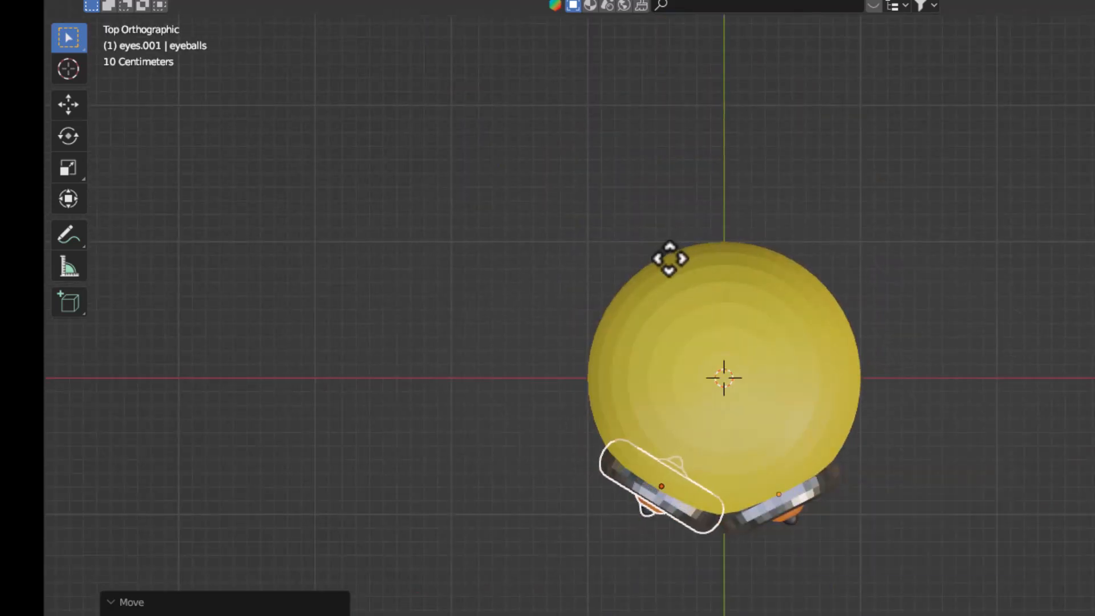
left_click(669, 258)
middle_click_drag(713, 575, 715, 394)
key("KP_1")
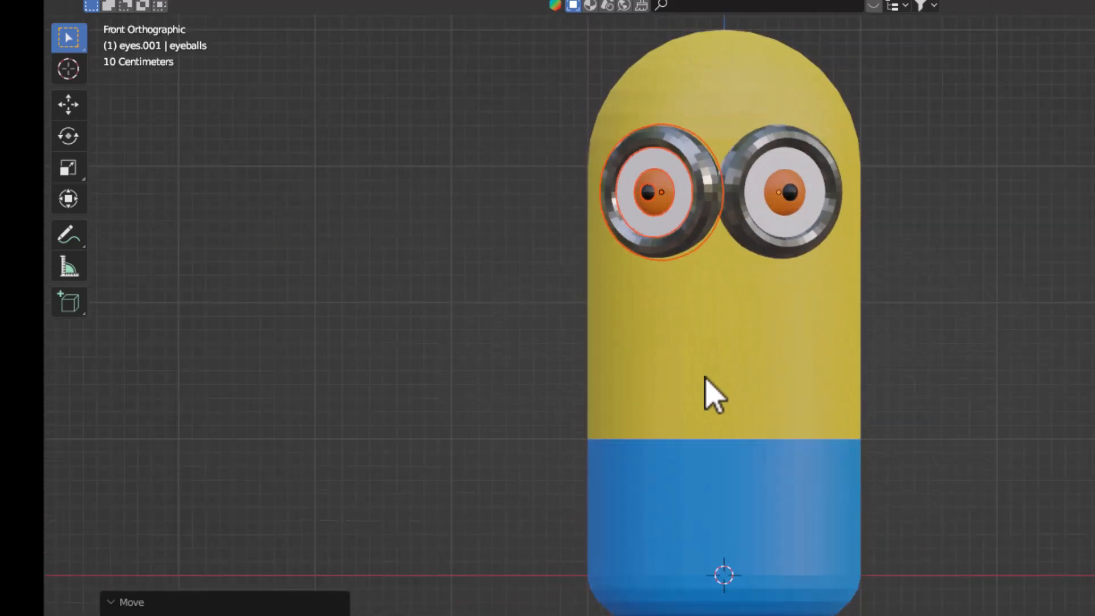
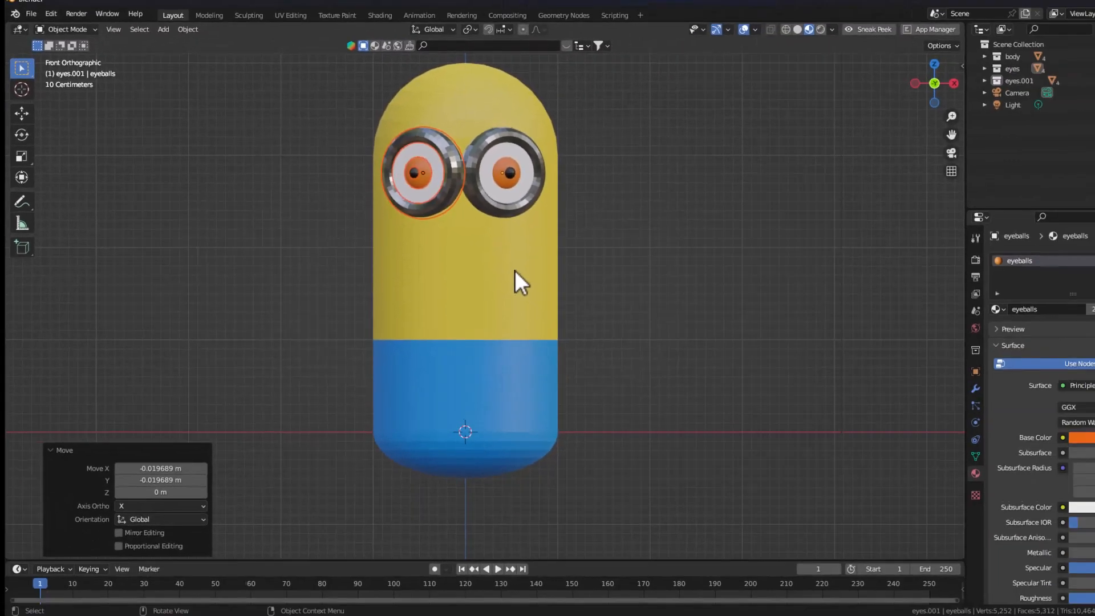
Step: Add a torus at the origin in the front view with a major radius of 1 m
key("shift+a")
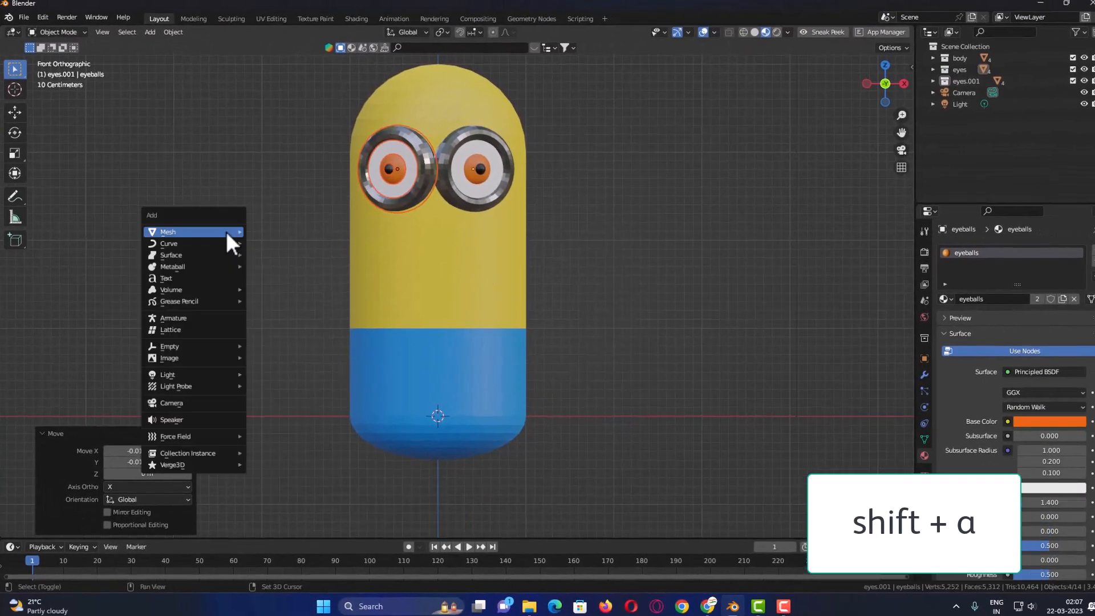
mouse_move(231, 236)
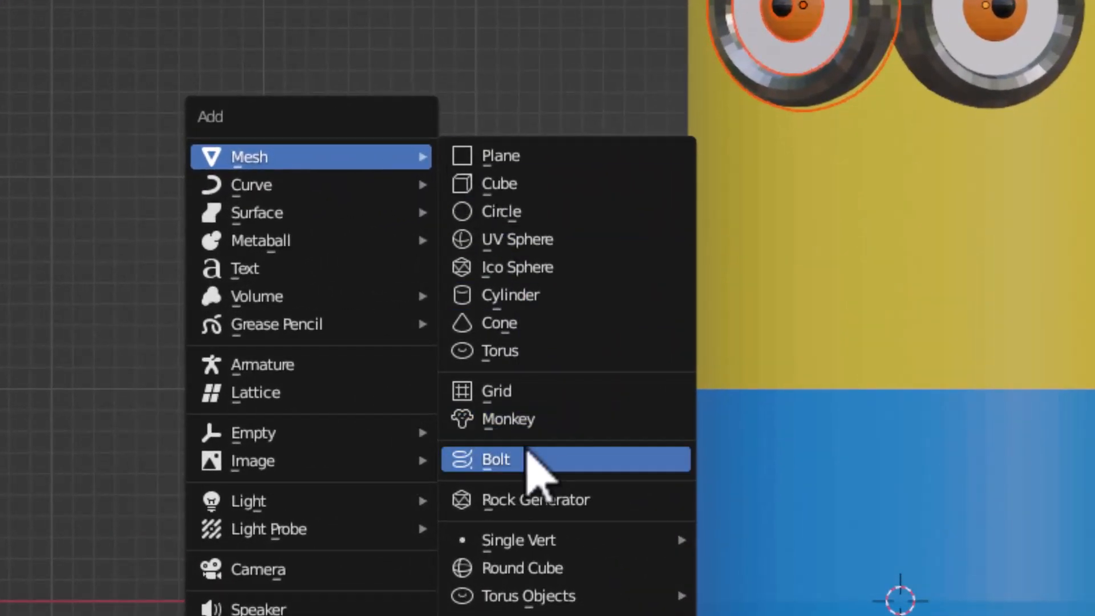
left_click(530, 356)
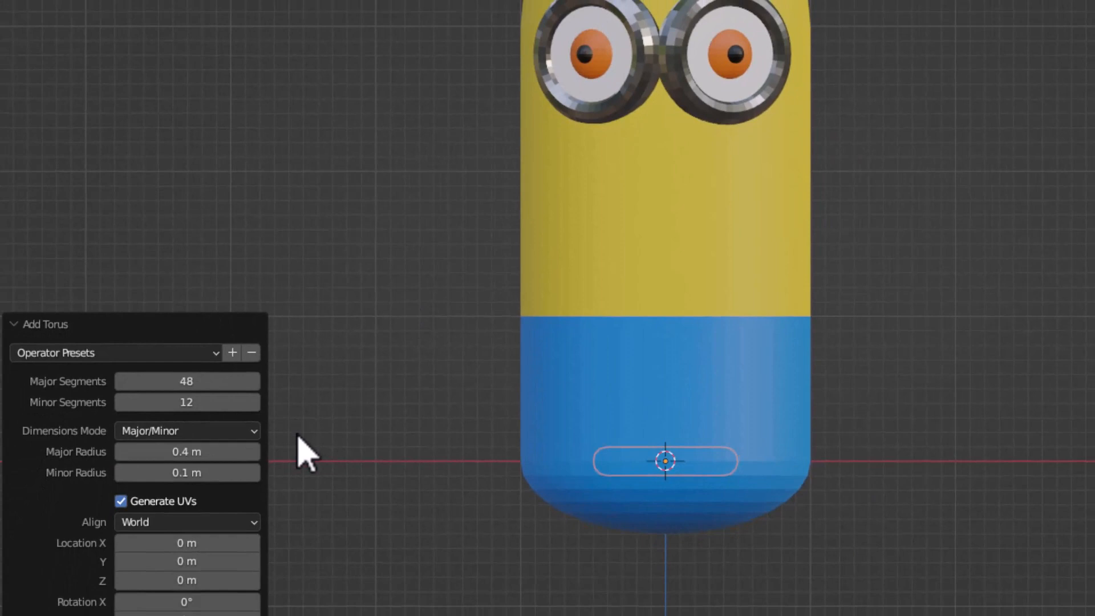
left_click(180, 451)
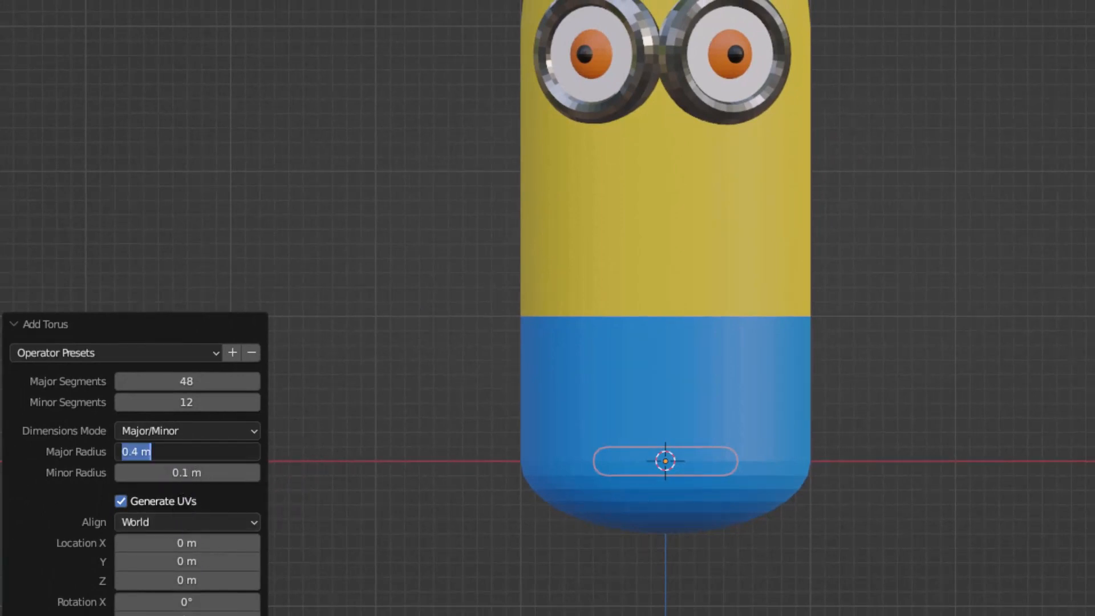
type("1")
key("Return")
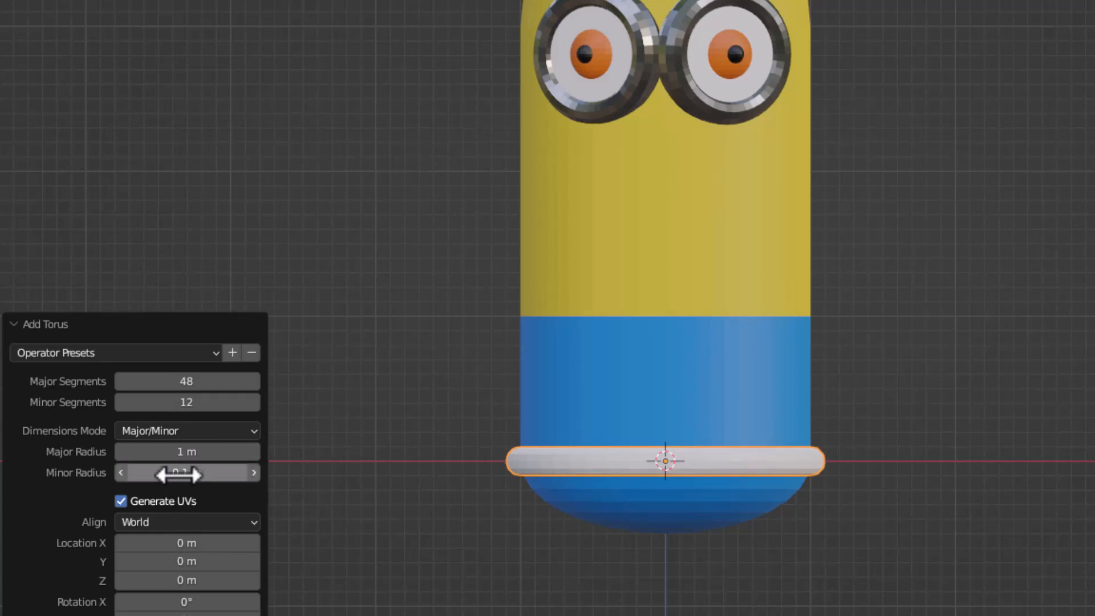
Step: Set the torus's minor radius to 0.2 m
left_click_drag(179, 471, 191, 470)
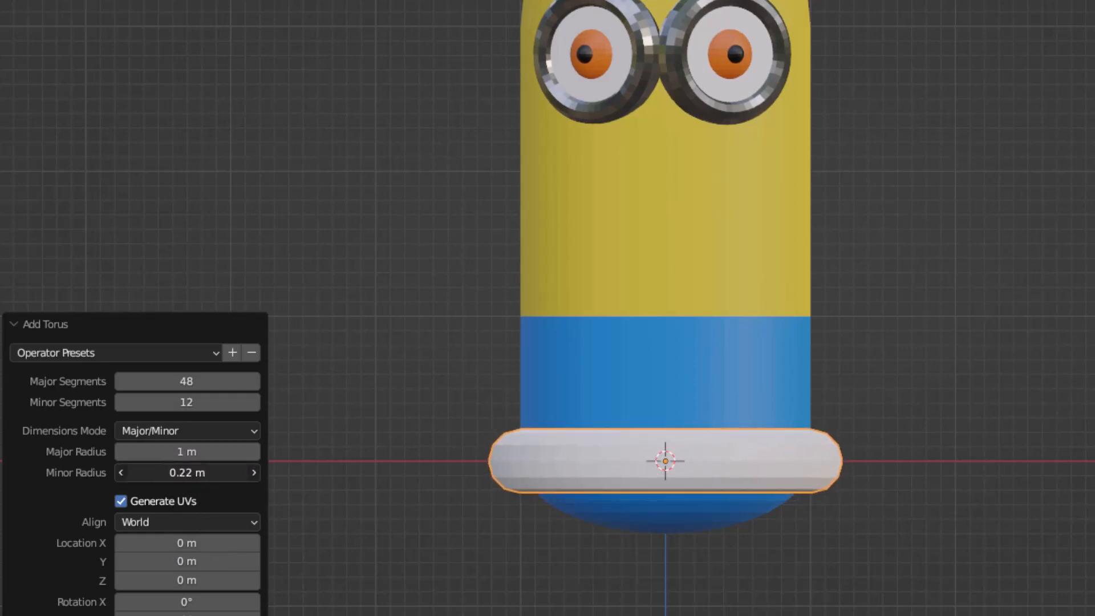
left_click(178, 469)
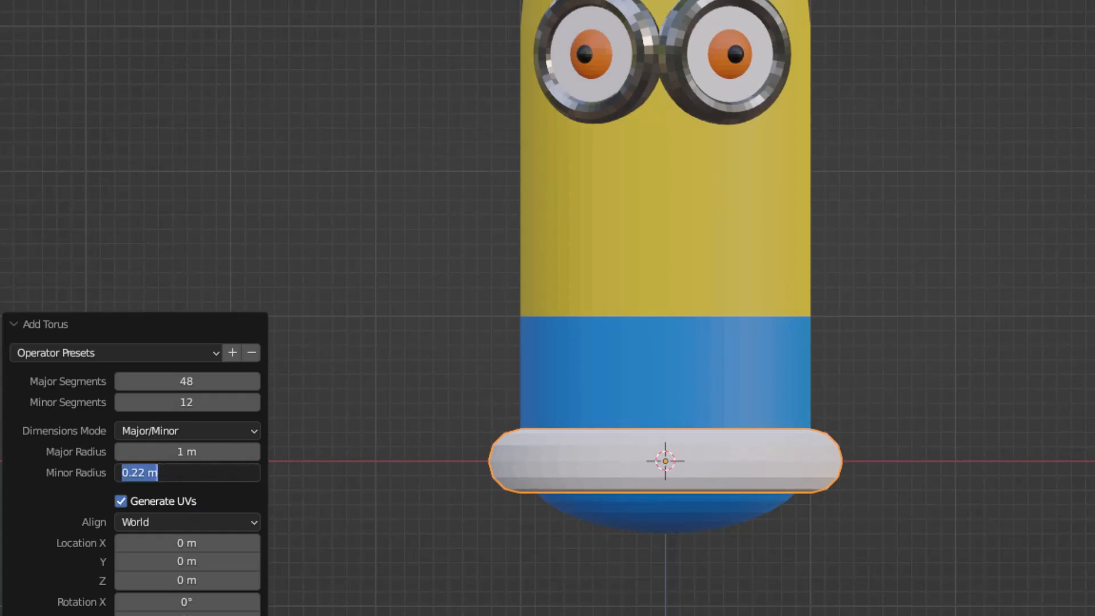
key("BackSpace")
type(".2")
key("Return")
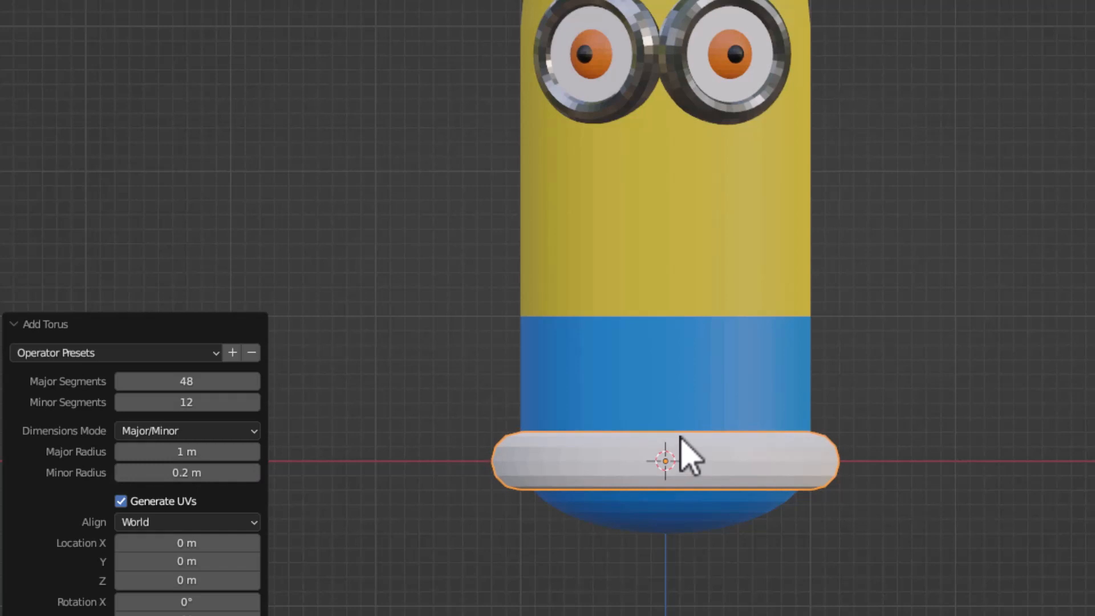
Step: Move the torus up along Z to the height of the eyes
key("g")
key("z")
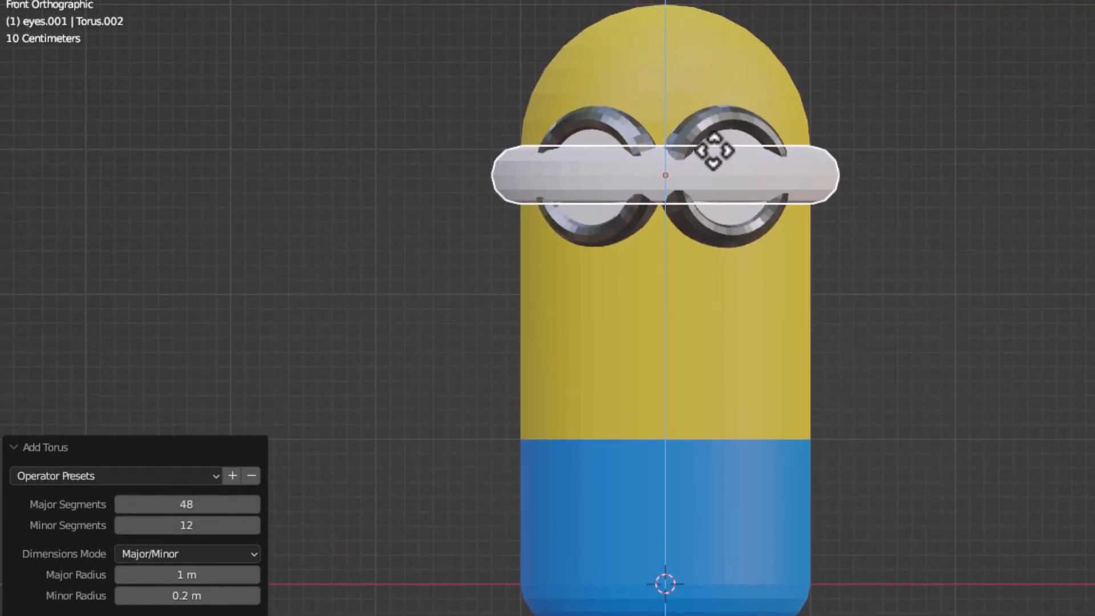
left_click(713, 150)
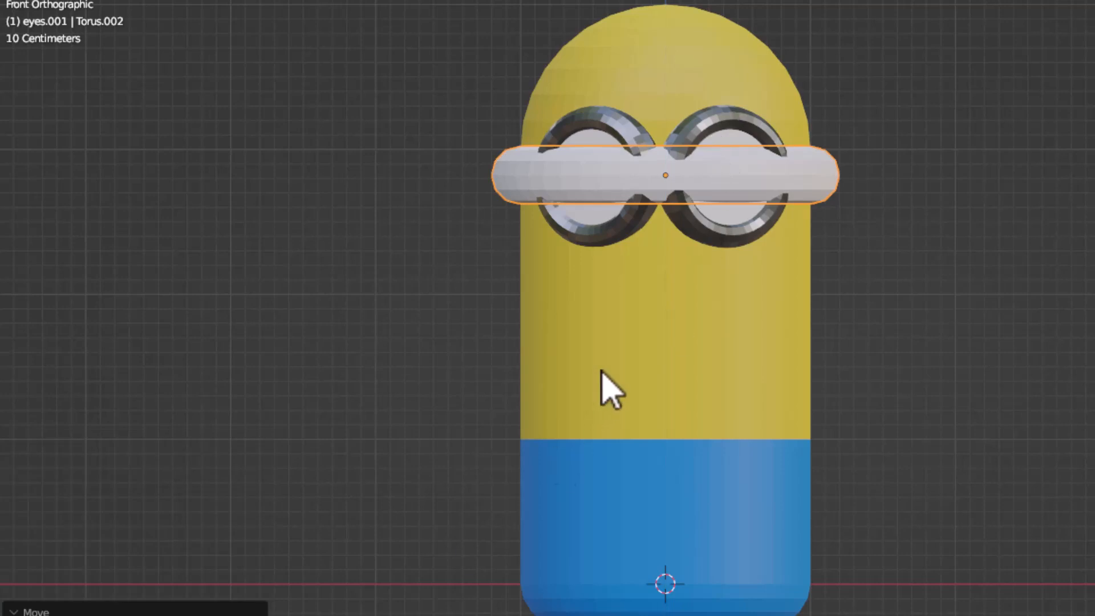
Step: Scale the torus by about 1.3 along Z, and scale it uniformly to about 0.9 so it sits behind the eye rims
key("s")
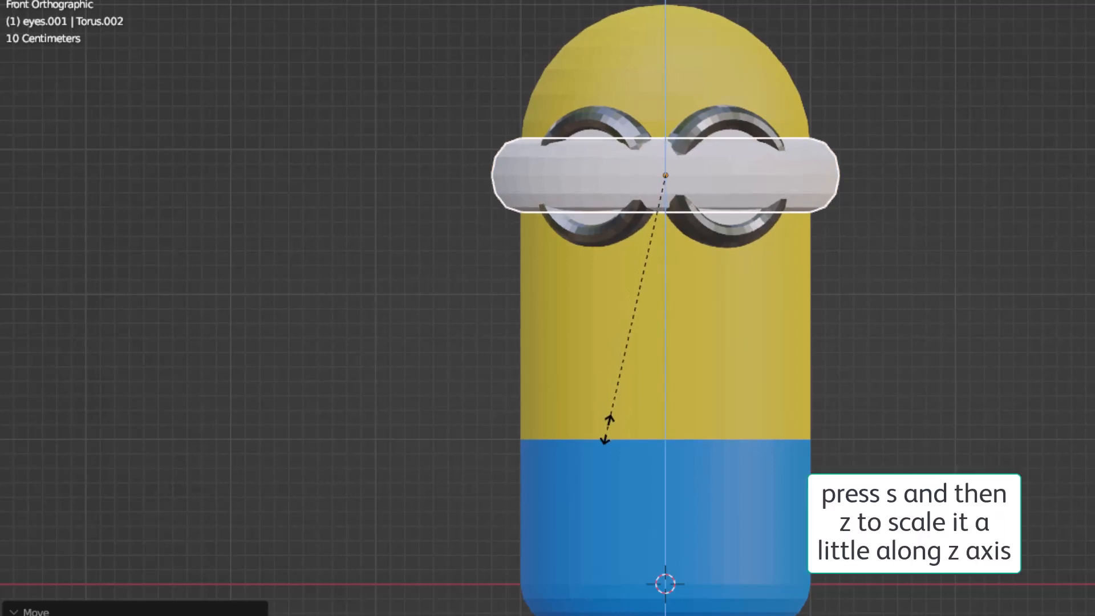
left_click(611, 433)
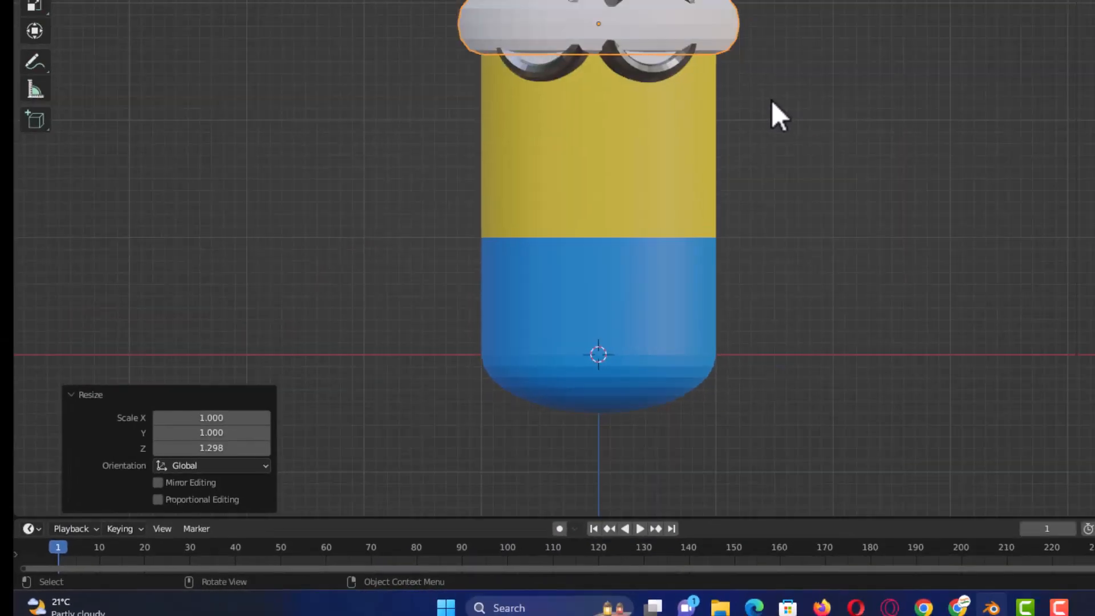
key("s")
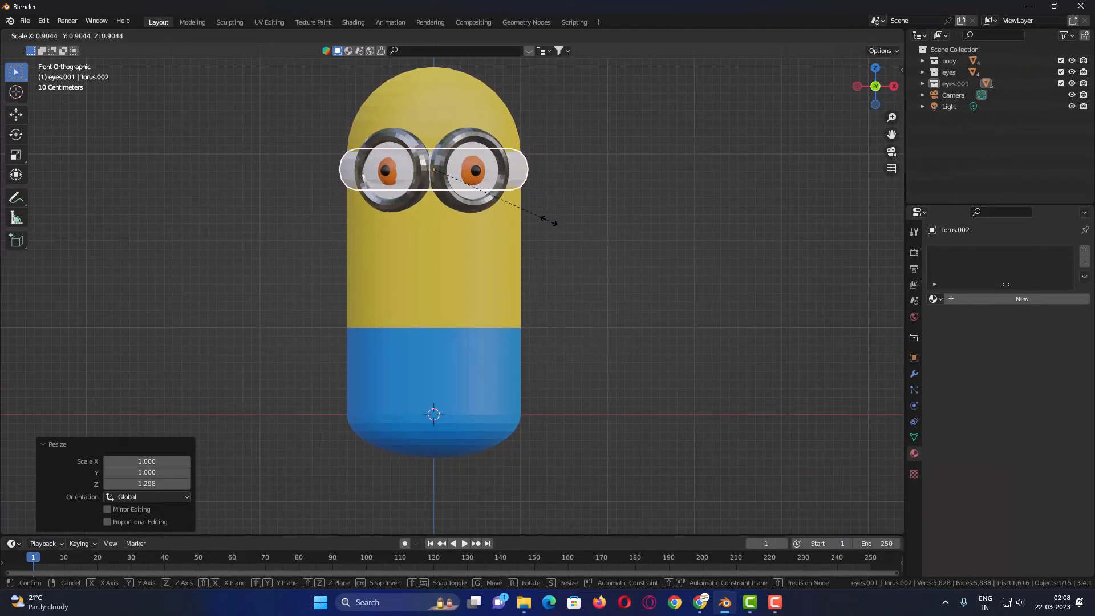
left_click(549, 220)
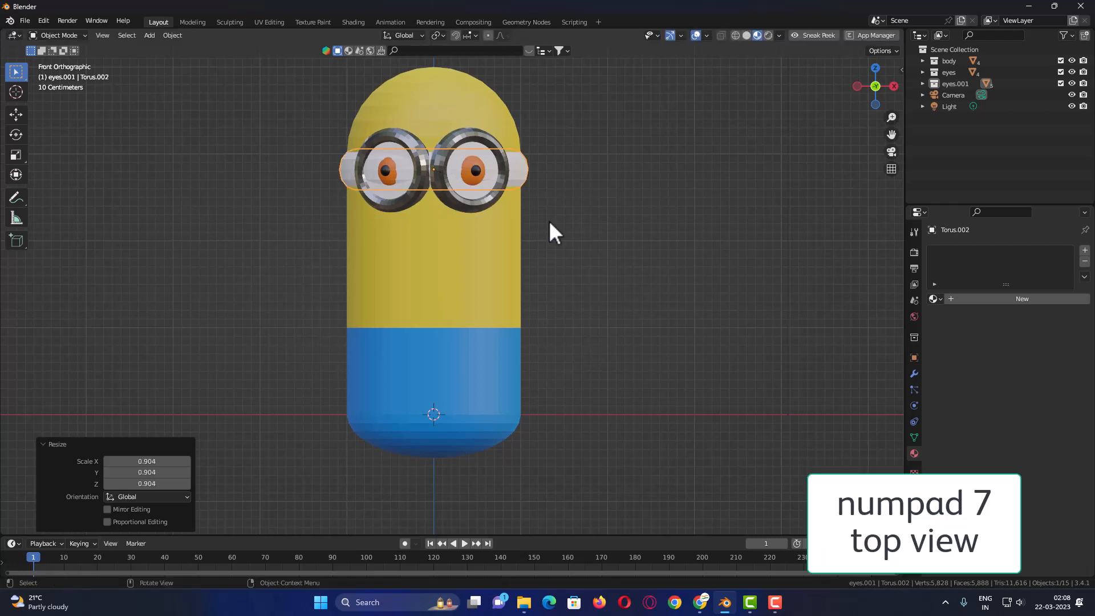
Step: In the top view, move the torus back along Y by about 0.098 m
key("KP_7")
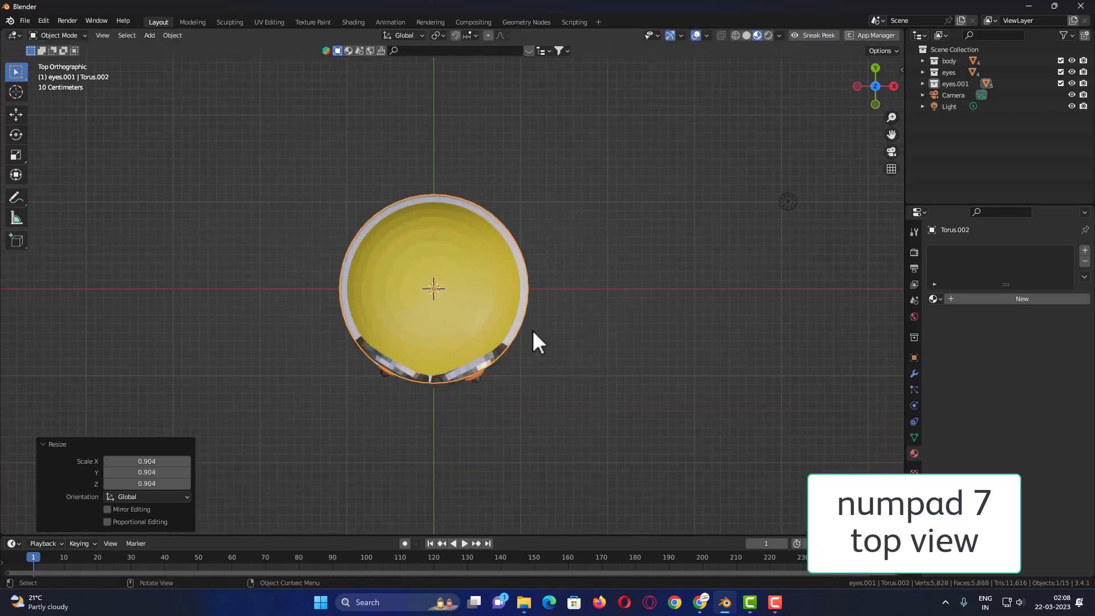
key("g")
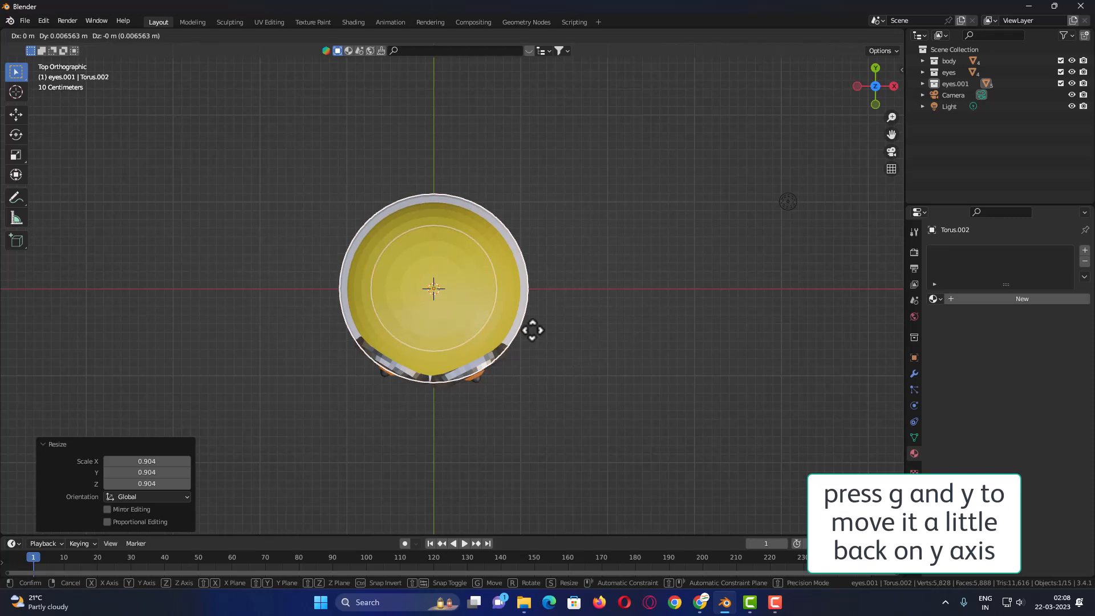
key("y")
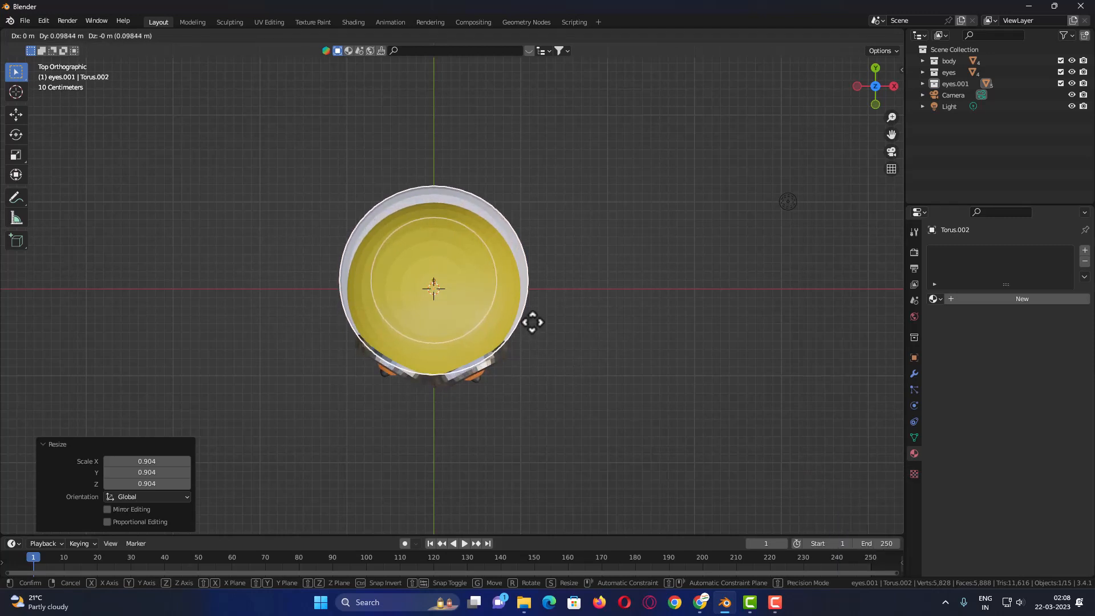
left_click(532, 322)
Step: Assign the existing black material to the goggle strap torus and check the strap from both sides
middle_click_drag(537, 392, 526, 299)
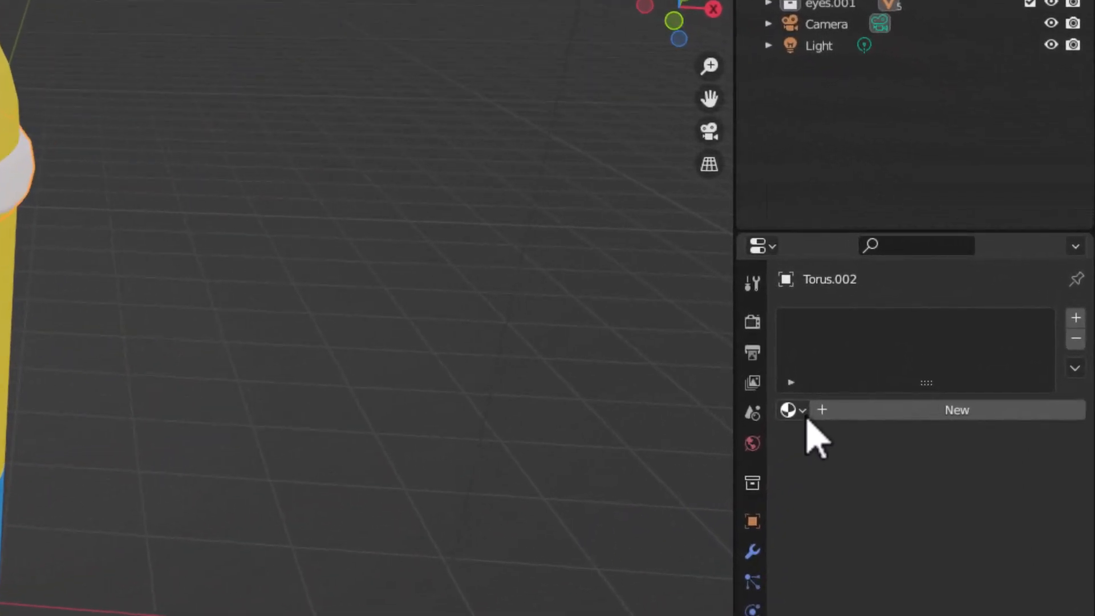
left_click(936, 298)
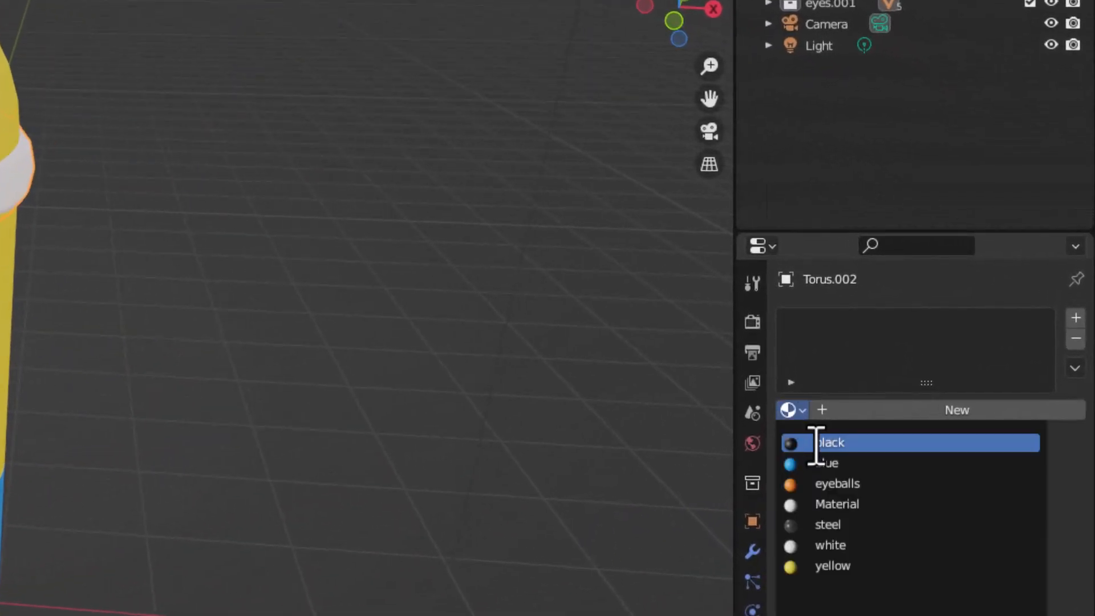
left_click(816, 443)
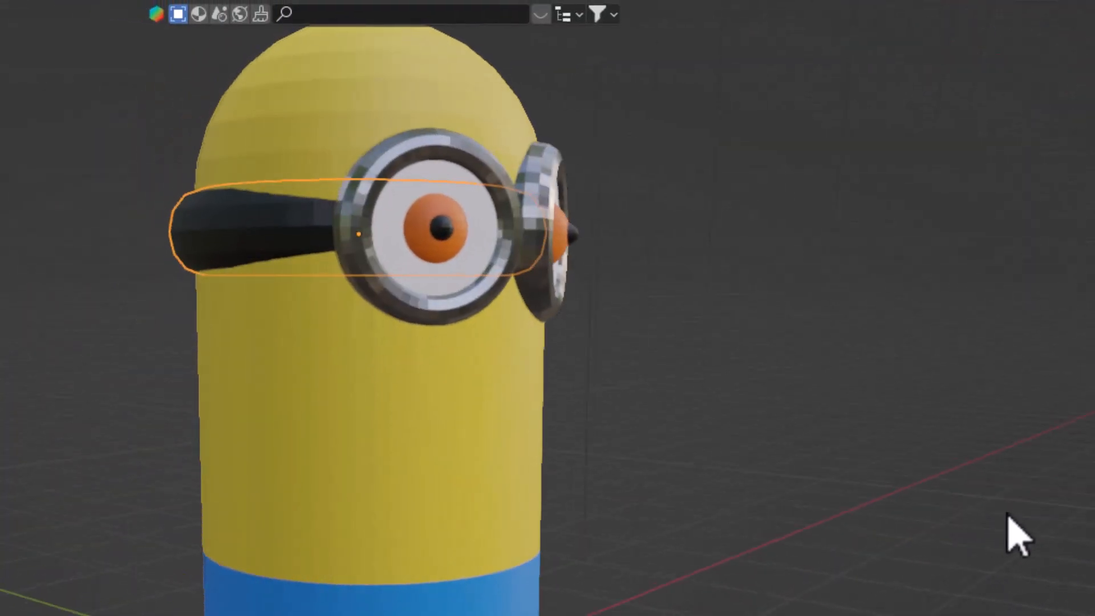
middle_click_drag(1007, 514, 840, 532)
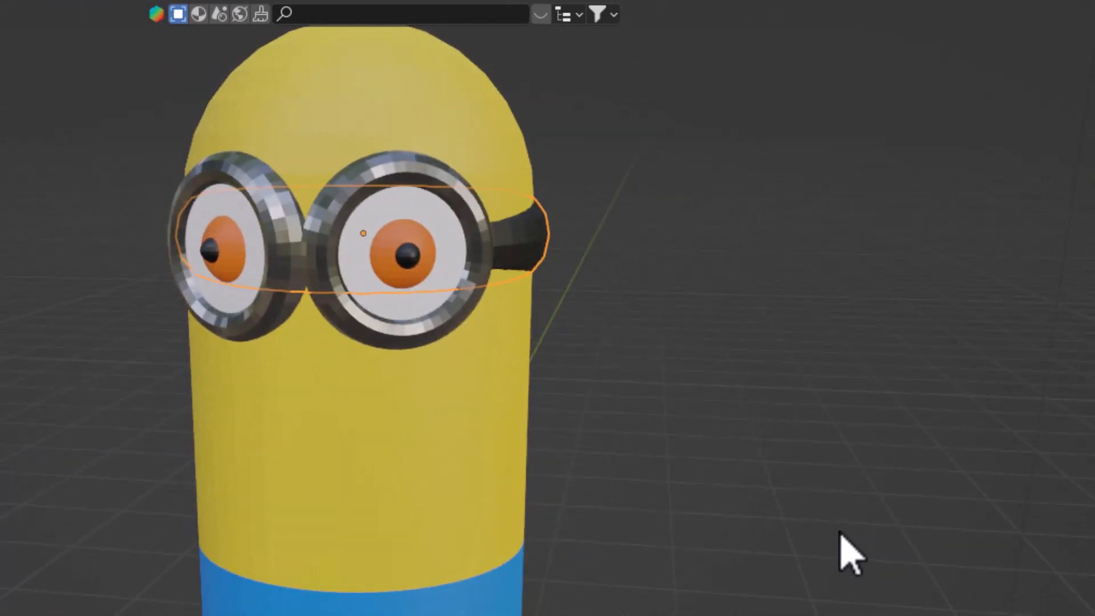
Step: Add a cone at the origin in the front view with Radius 1 set to 0.4 m
key("KP_1")
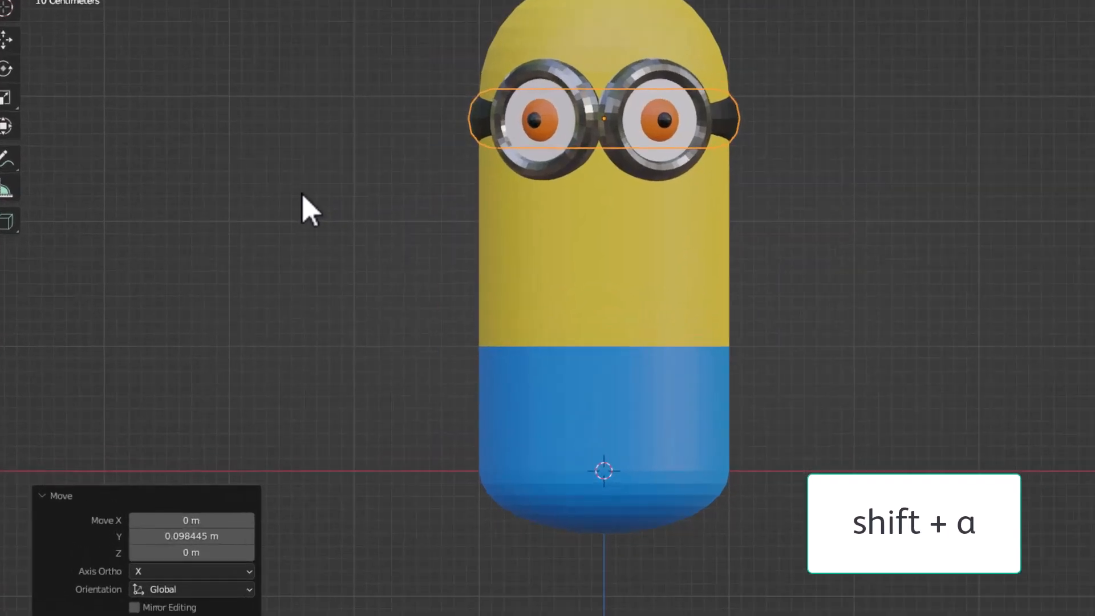
key("shift+a")
mouse_move(223, 225)
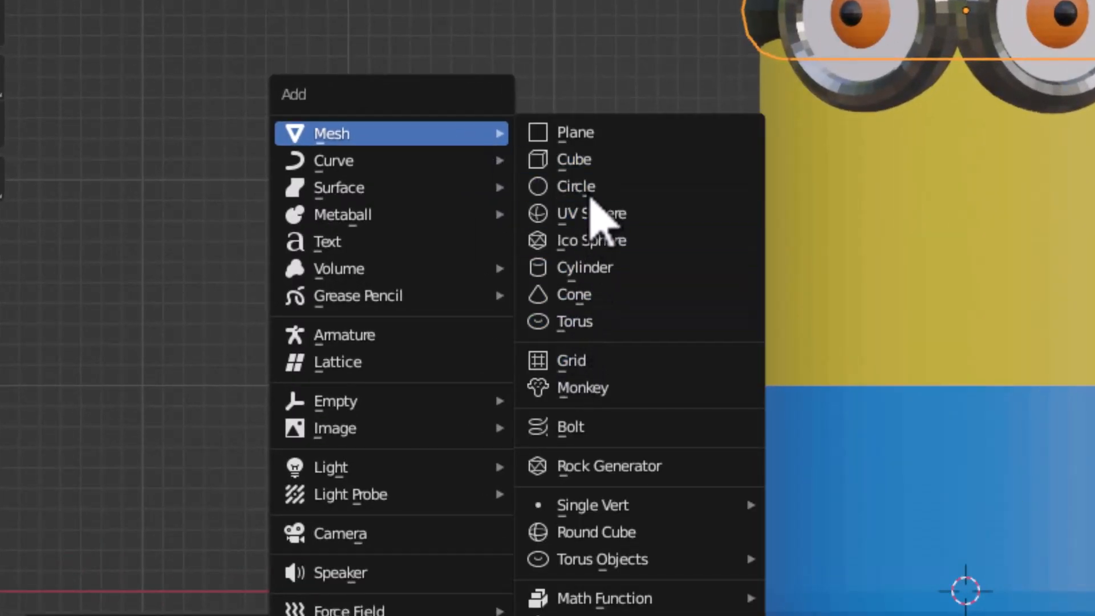
left_click(577, 293)
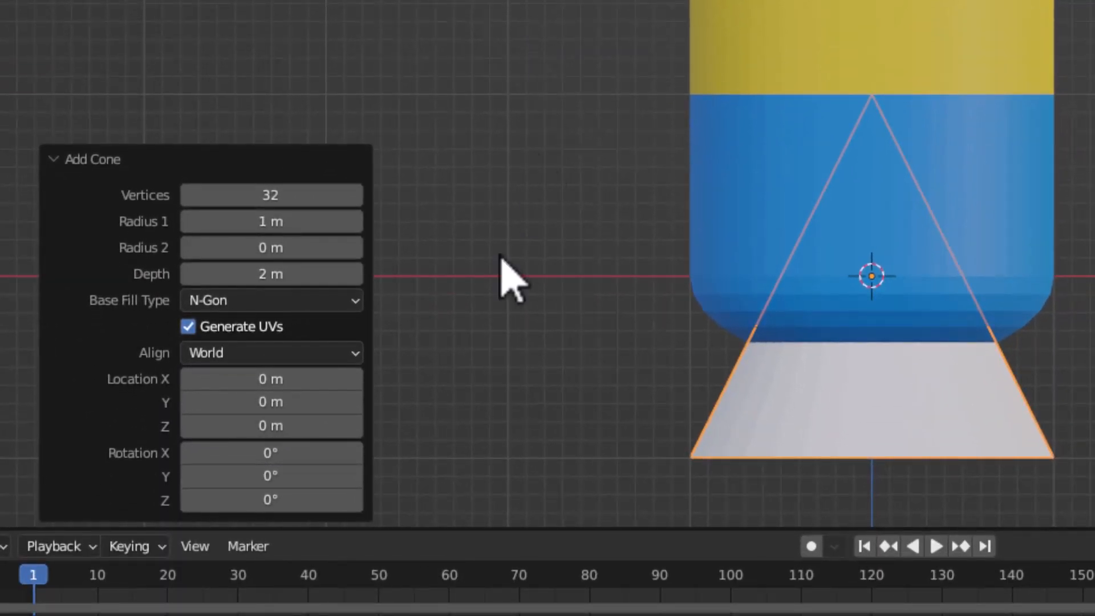
left_click(280, 221)
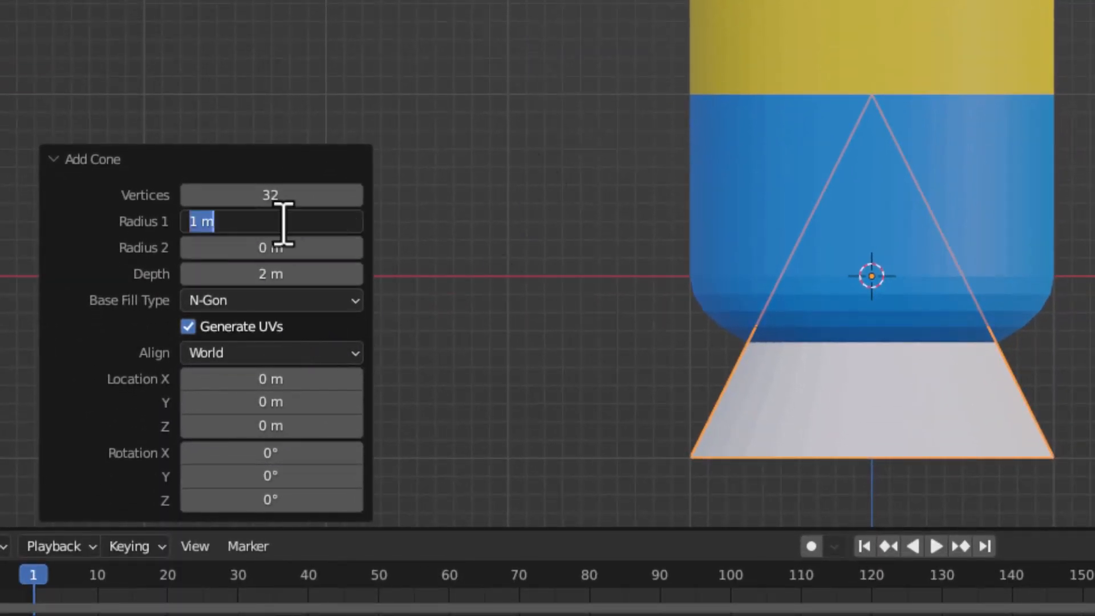
key("BackSpace")
type("0.4")
key("Return")
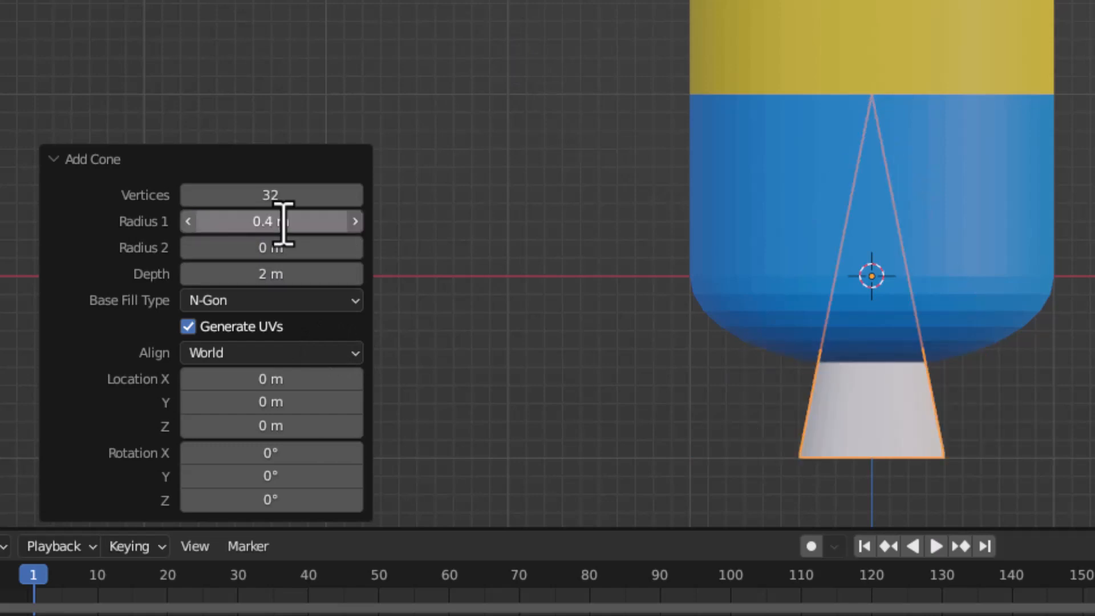
Step: Set the cone's Radius 2 to 0.2 m and its Y rotation to 180° to turn it upside down
left_click(274, 246)
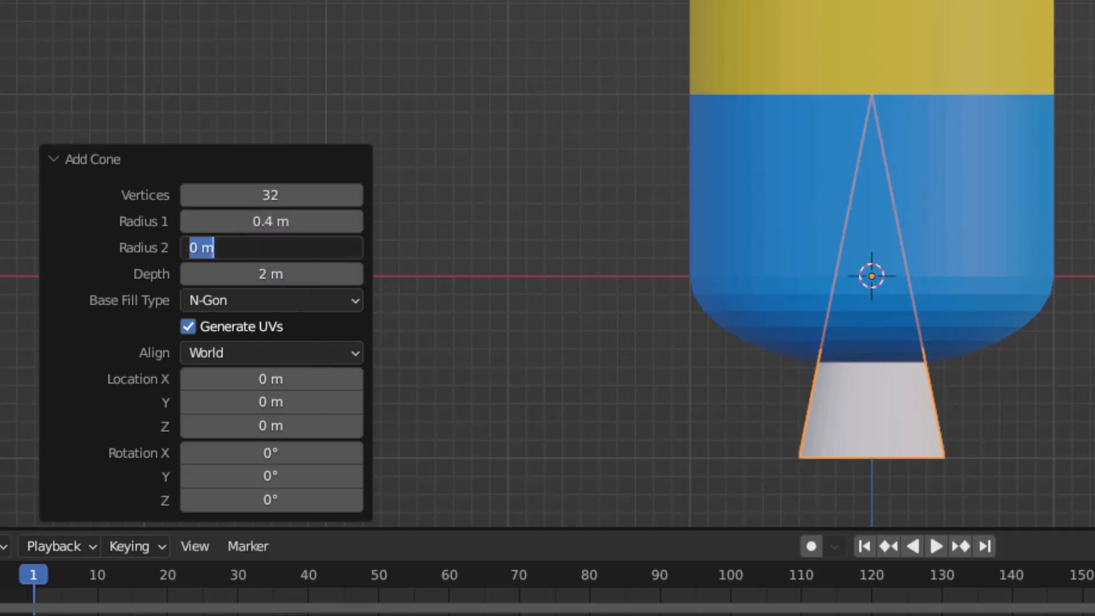
key("BackSpace")
type("0.2")
key("Return")
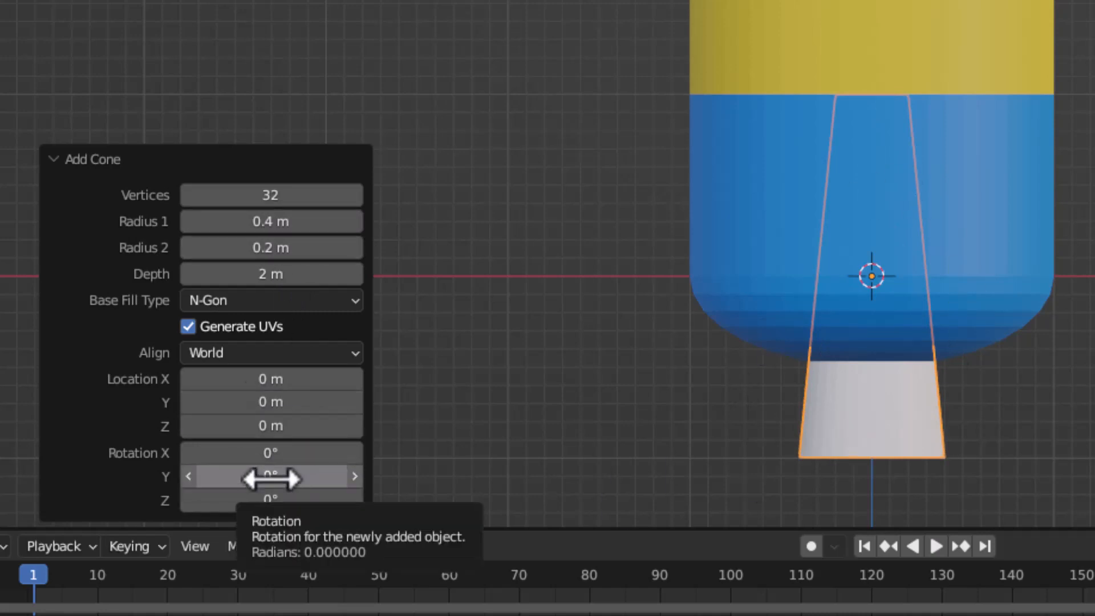
left_click(269, 476)
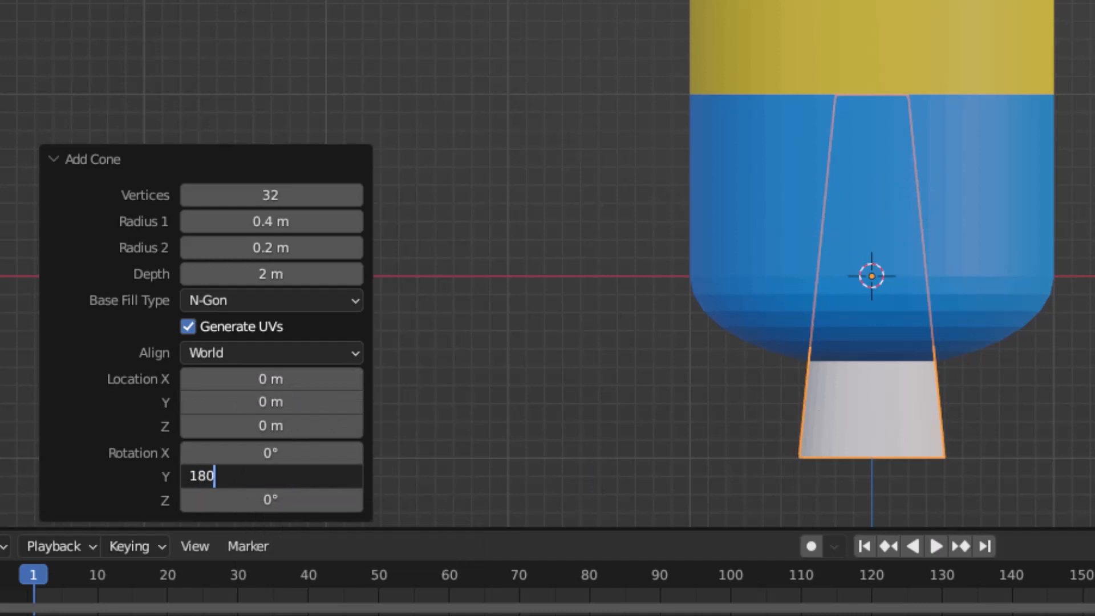
key("Return")
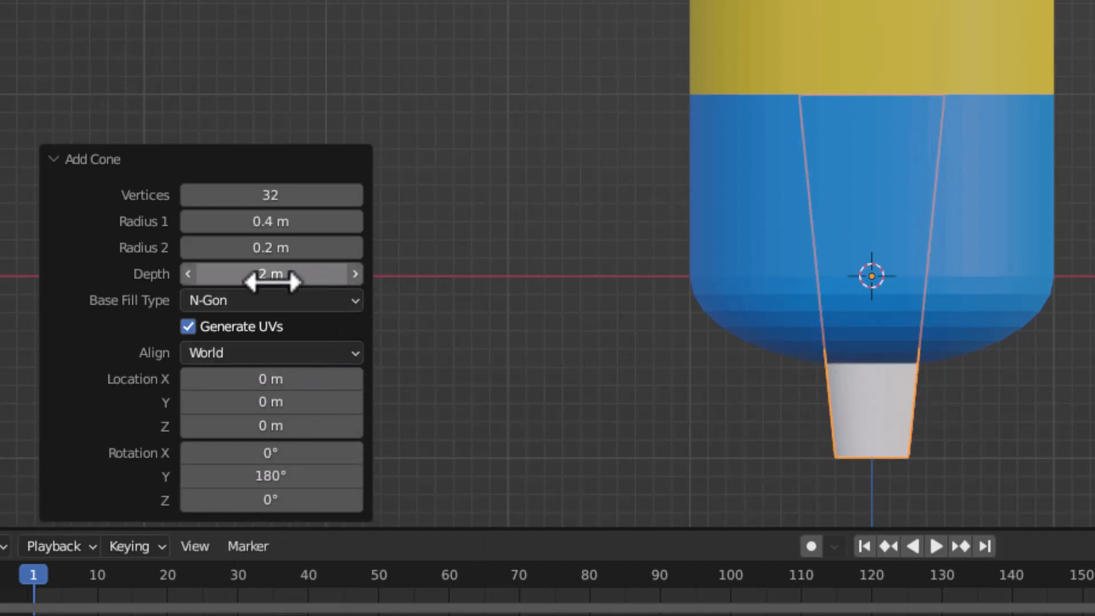
Step: Try a depth of 0.5 m for the new cone
left_click(269, 275)
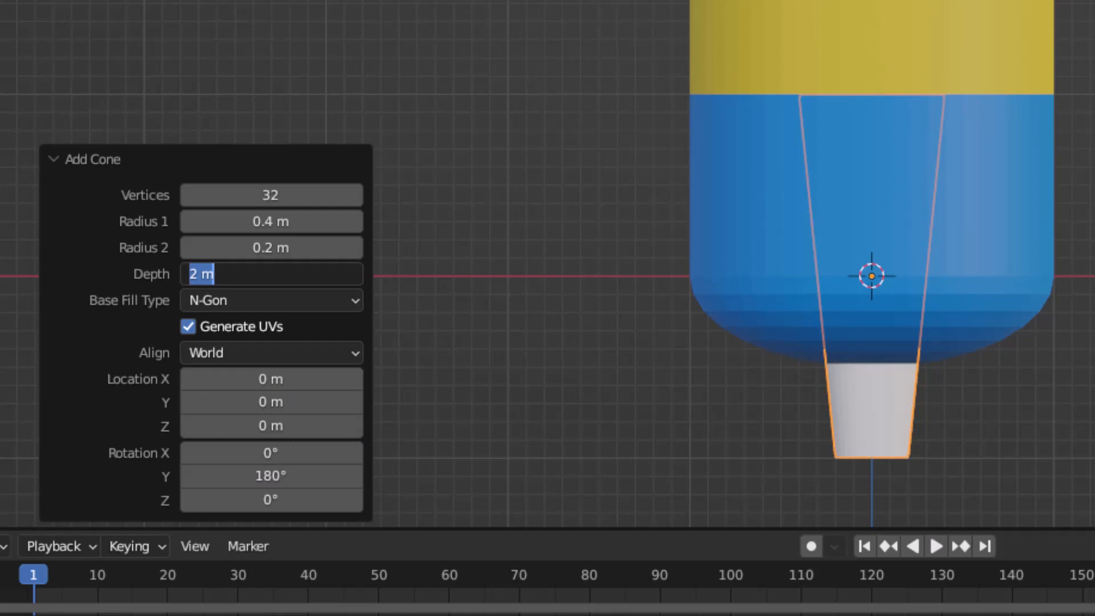
type(".5")
key("Return")
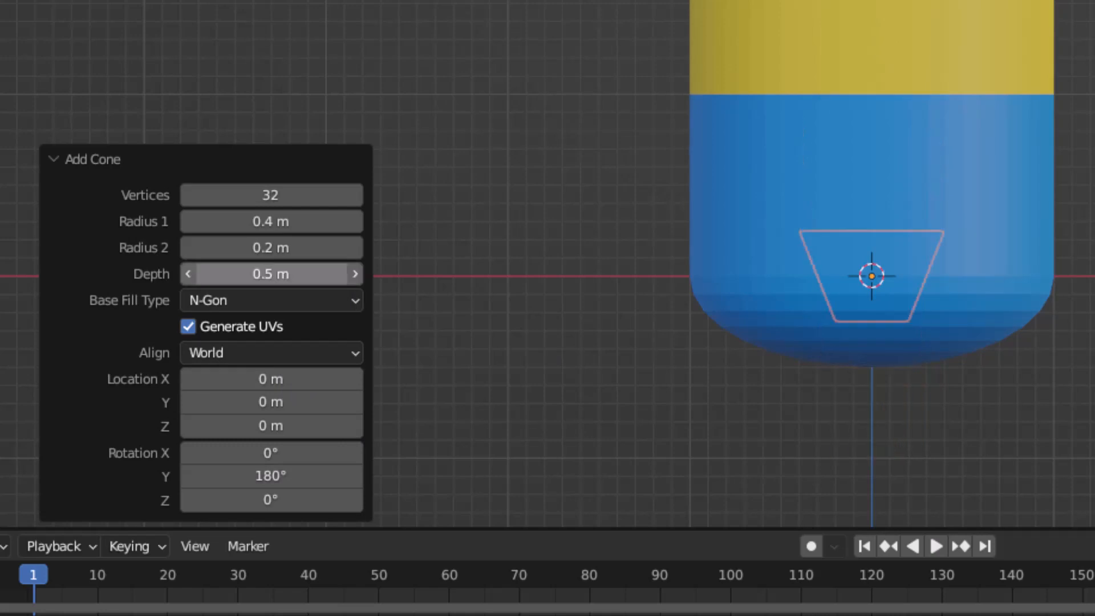
Step: Set the cone's depth to 1 m and its Radius 1 to 0.3 m
left_click(268, 274)
type("1")
key("Return")
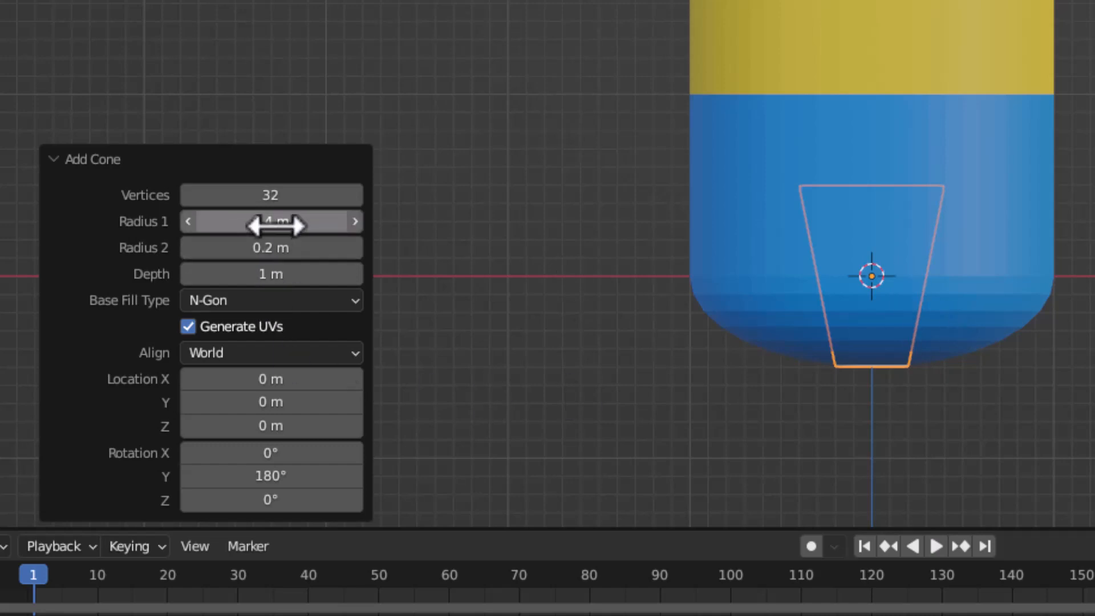
left_click(276, 223)
key("BackSpace")
type("0.3")
key("Return")
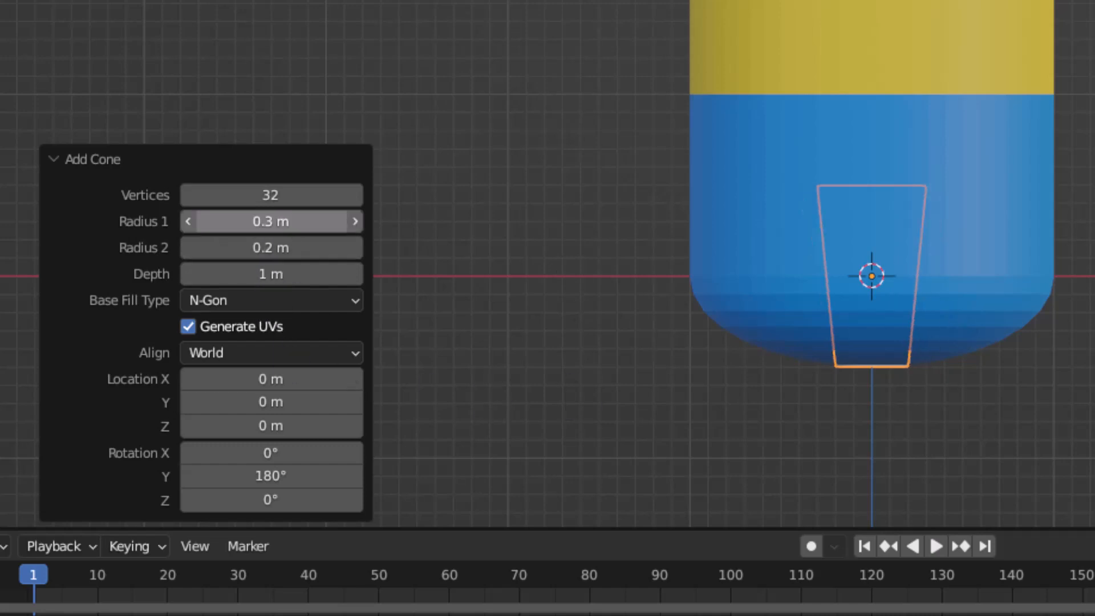
Step: Move the cone down along Z until it protrudes below the blue body, and assign it the existing black material
scroll(851, 274, "down", 1)
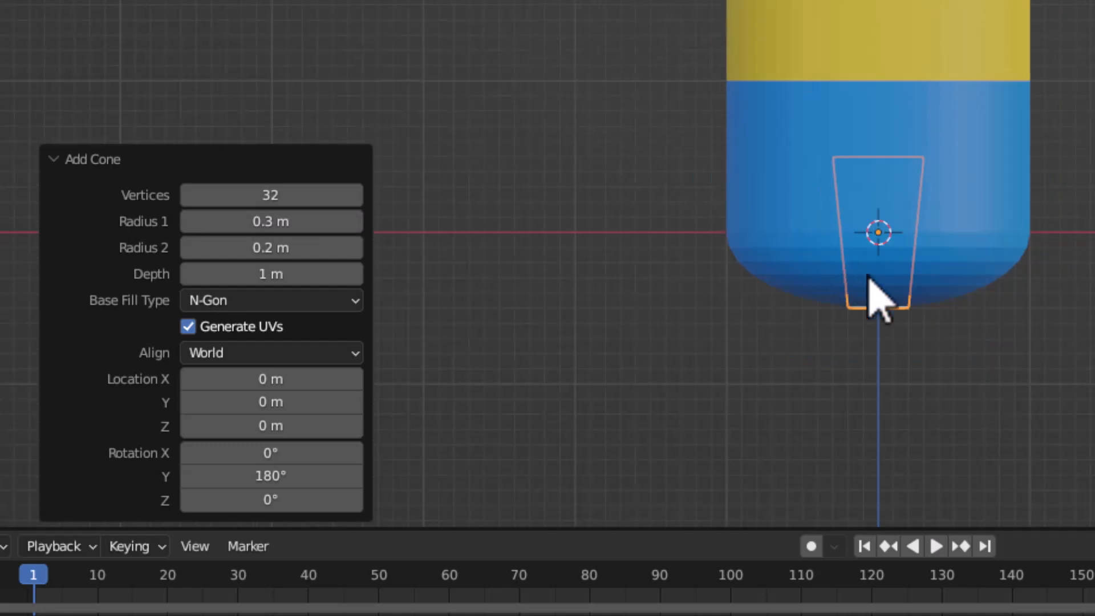
key("g")
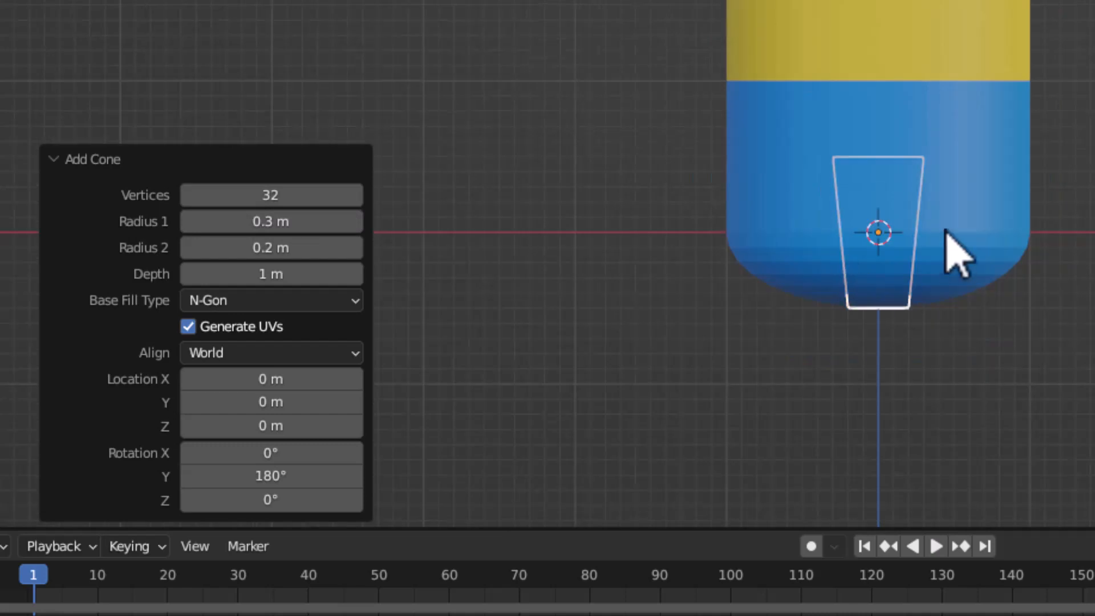
key("z")
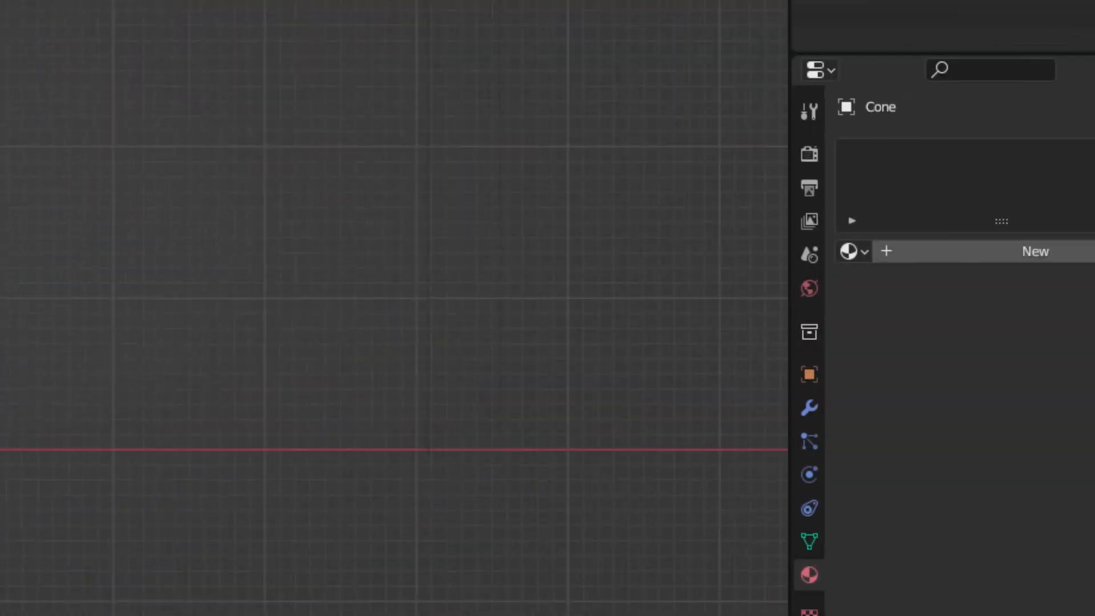
left_click(772, 271)
left_click(777, 308)
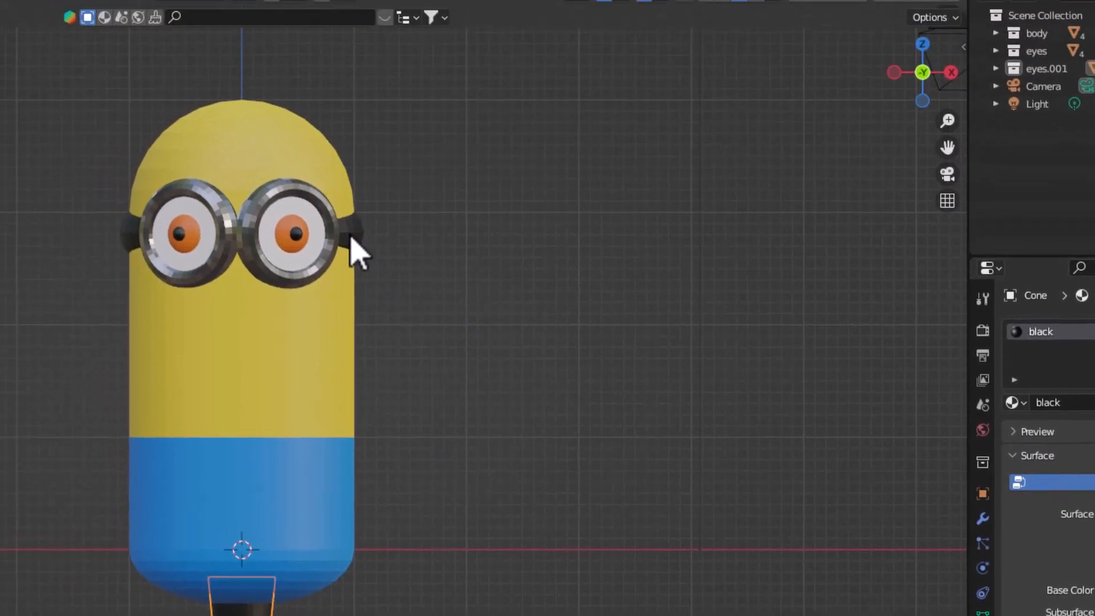
Step: Rename the goggle strap torus as eyestrap and move it from the eyes.001 collection into the body collection
left_click(352, 240)
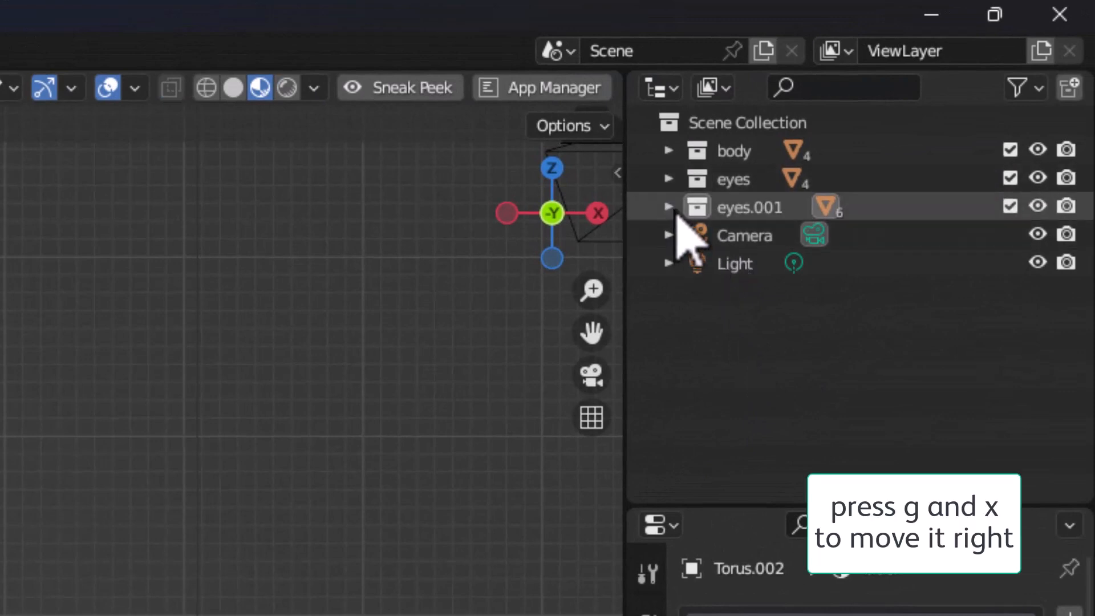
left_click(670, 209)
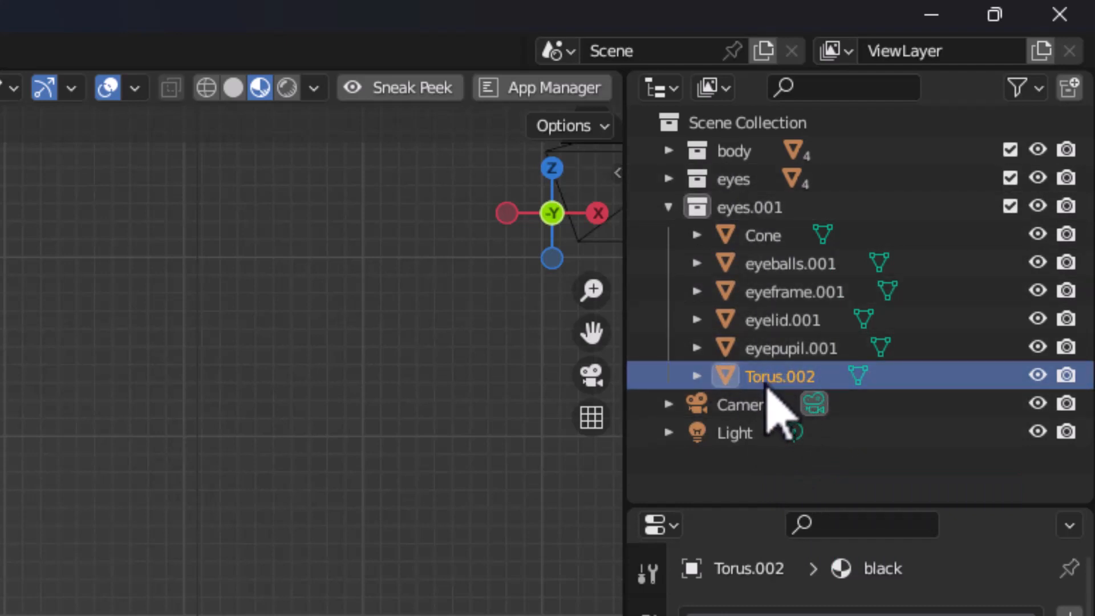
double_click(766, 379)
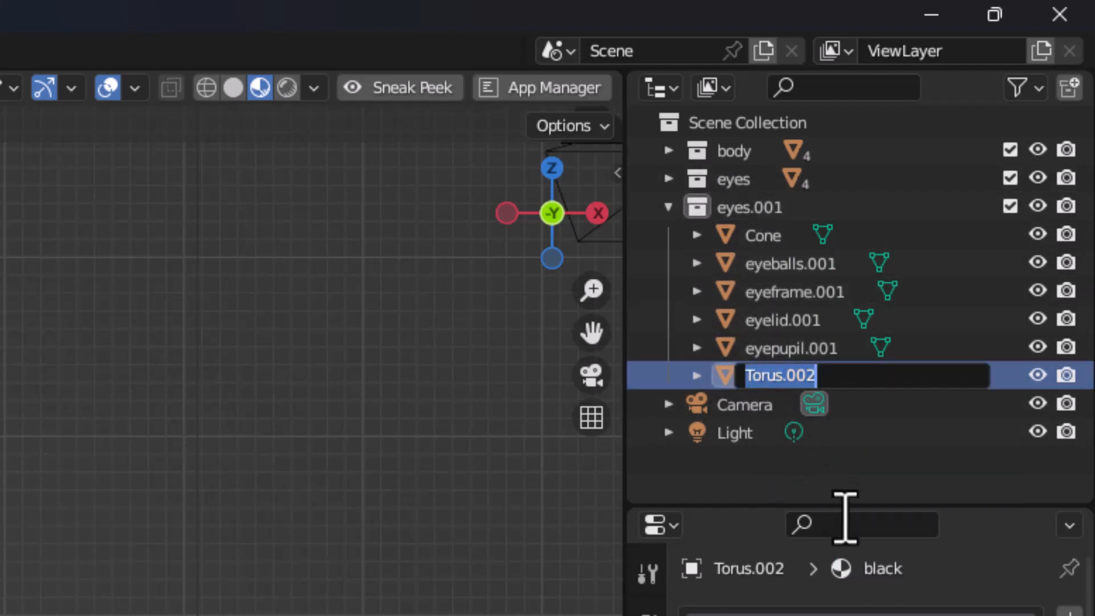
type("eyestrap")
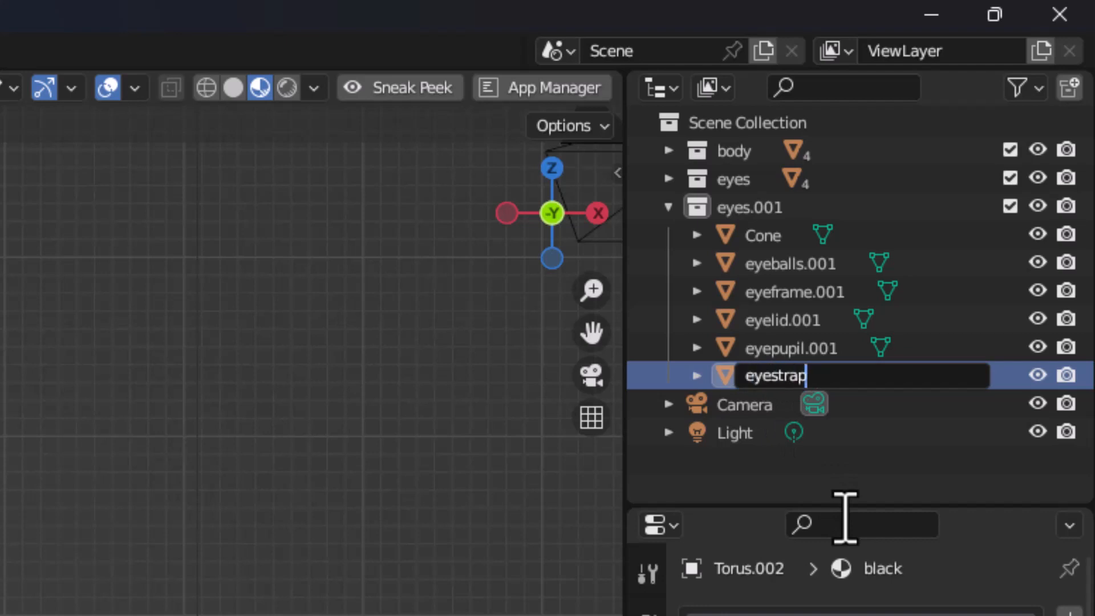
key("Return")
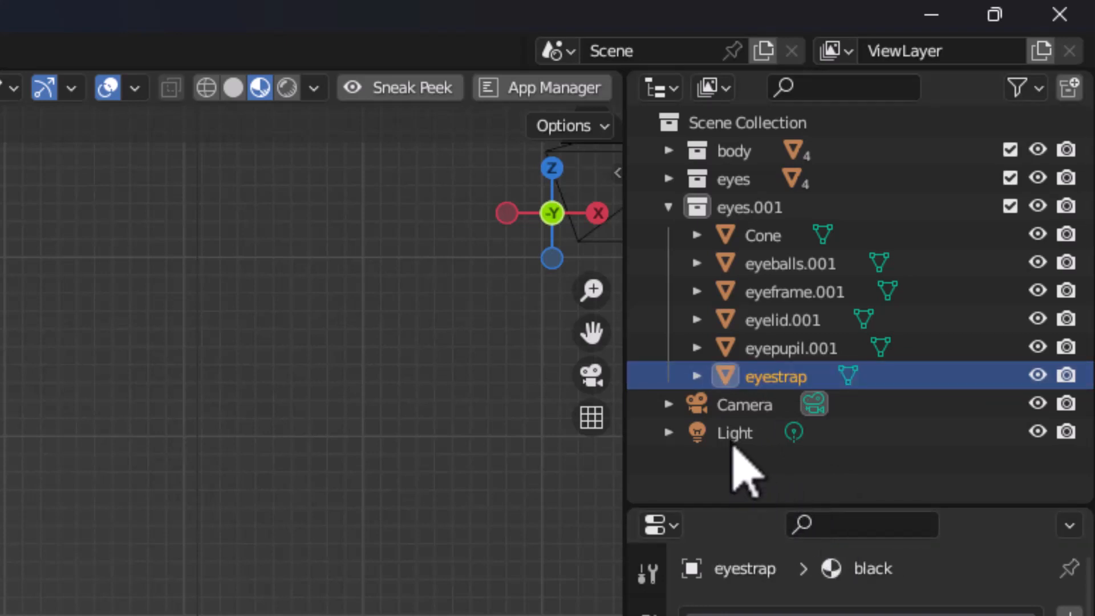
left_click_drag(733, 381, 730, 153)
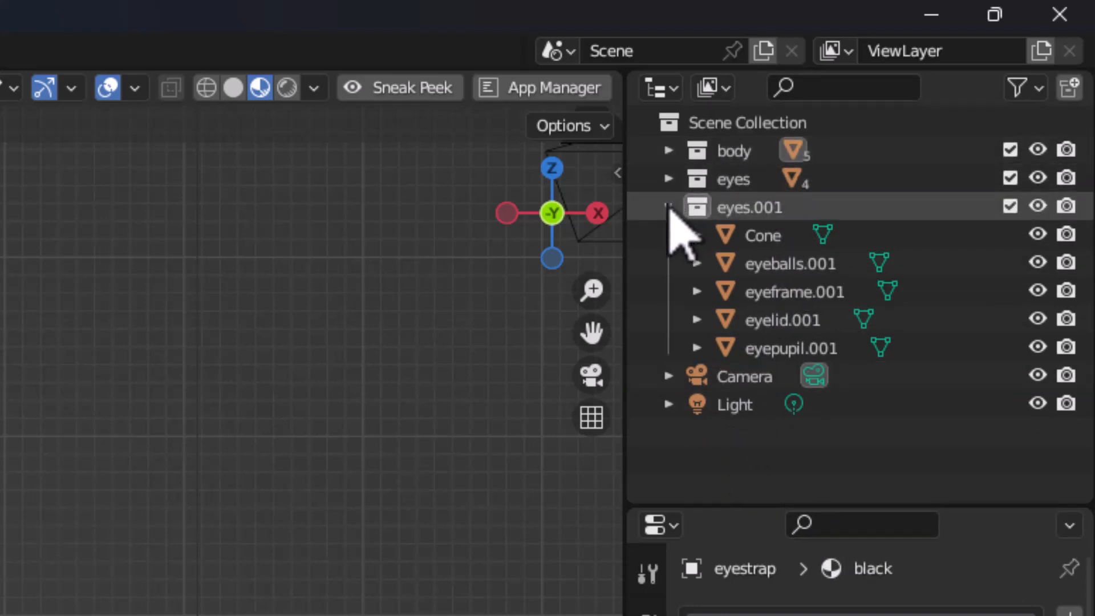
left_click(670, 208)
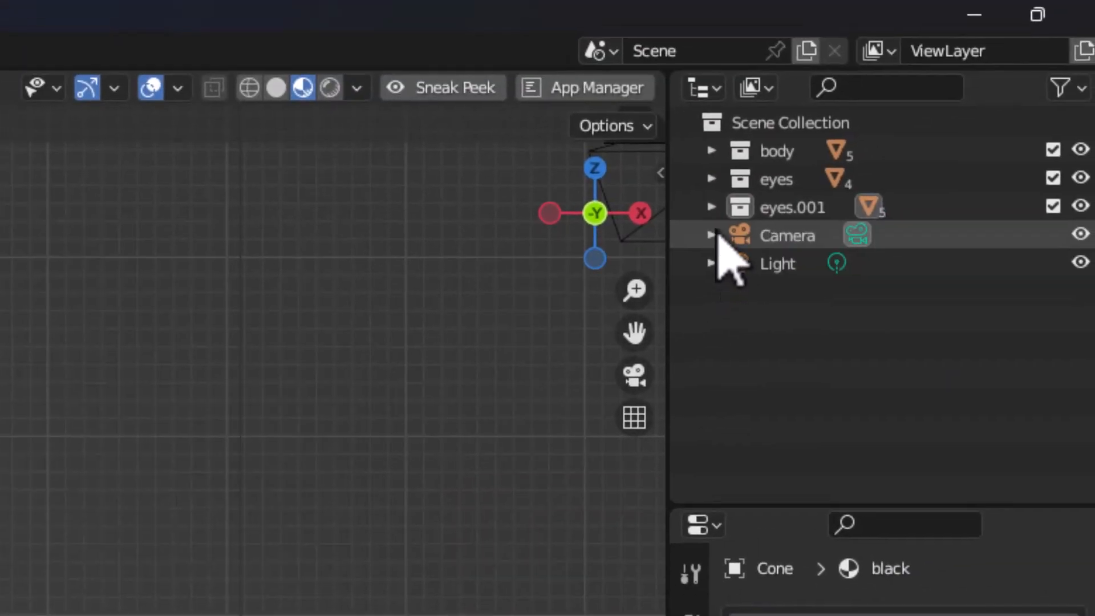
Step: Rename the cone as leg01 and move it out of the eyes.001 collection into the Scene Collection
left_click(713, 208)
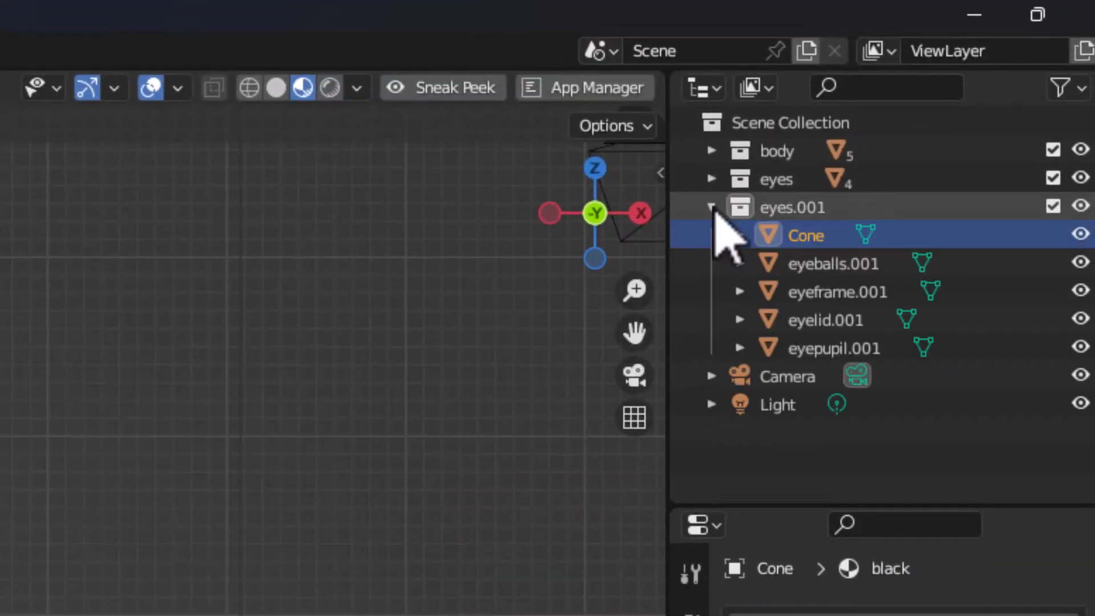
double_click(815, 242)
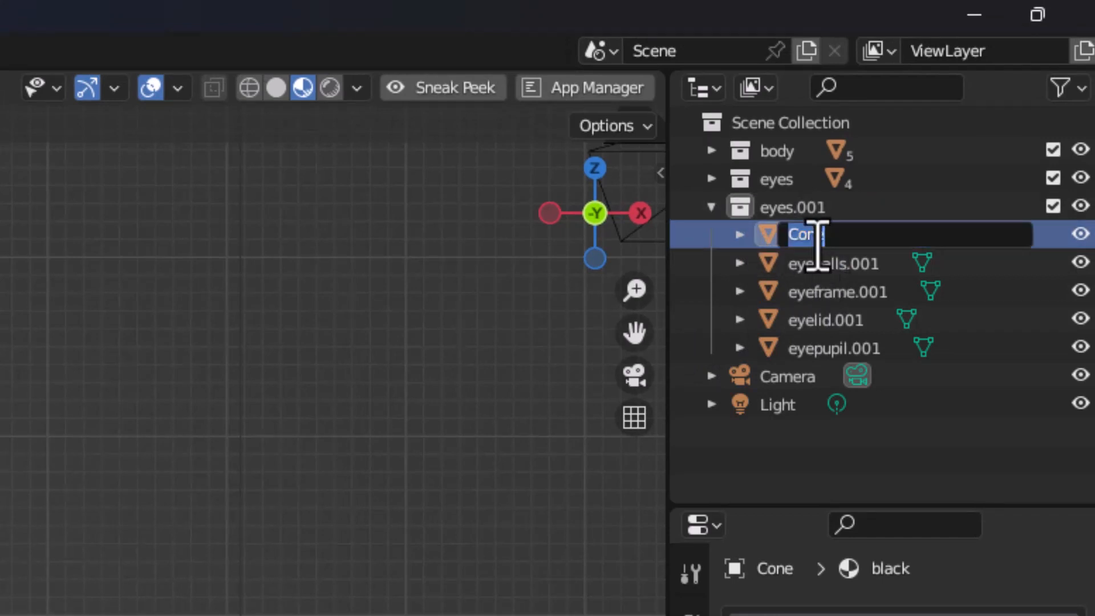
type("leg01")
key("Return")
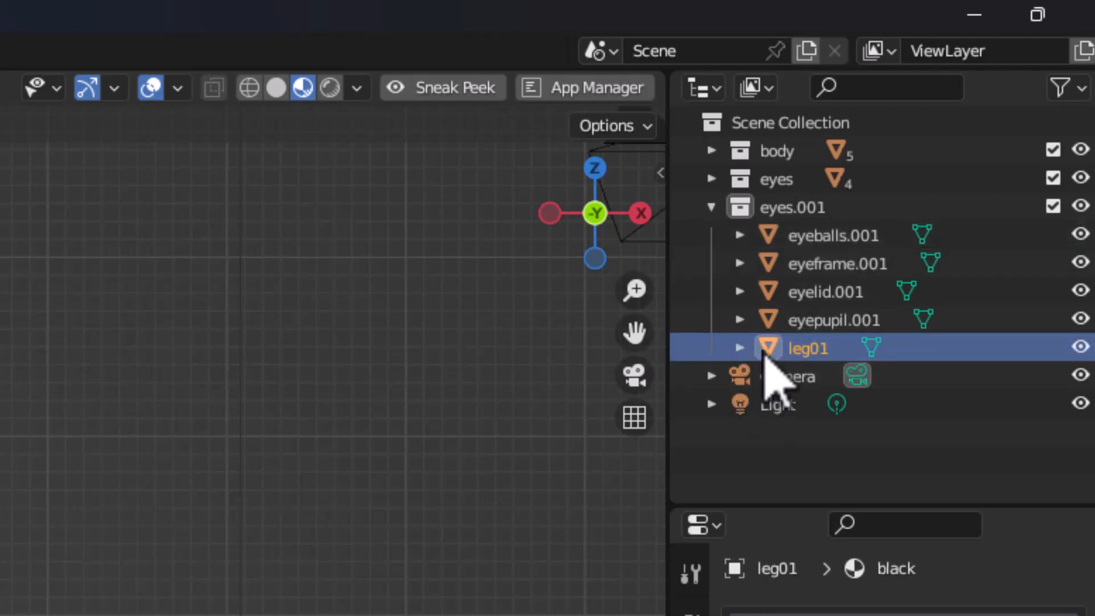
left_click_drag(766, 353, 774, 129)
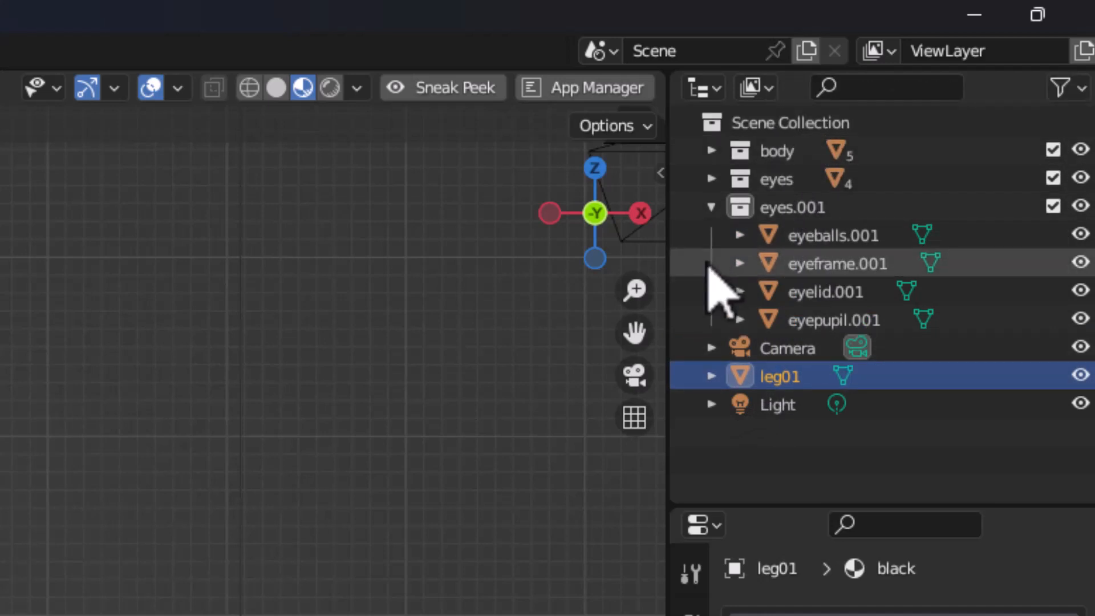
left_click(711, 207)
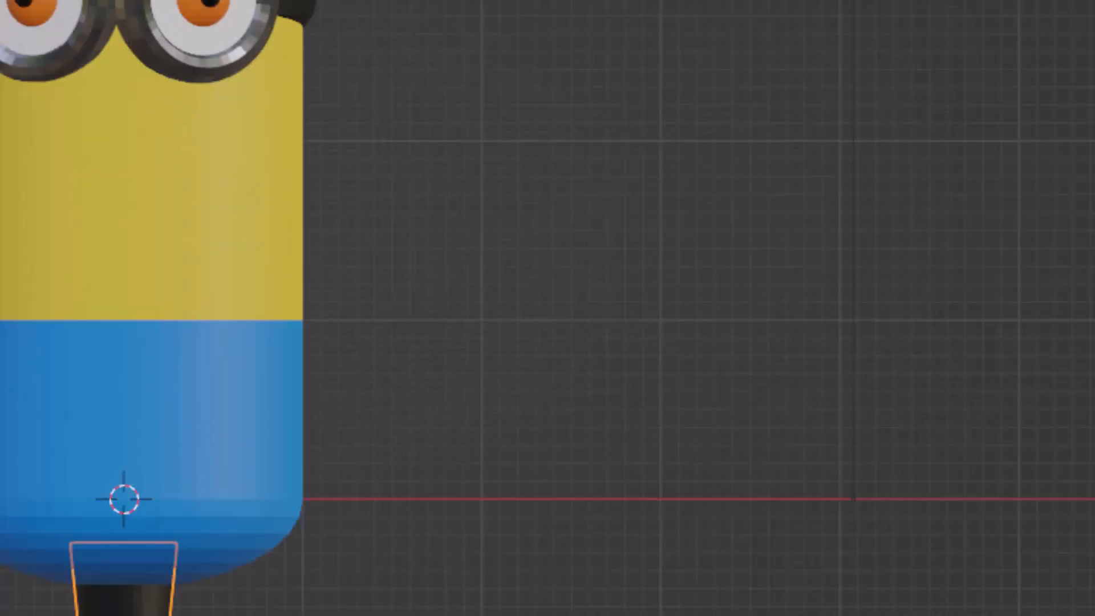
Step: Move leg01 along positive X so it sits under one side of the body
key("g")
key("x")
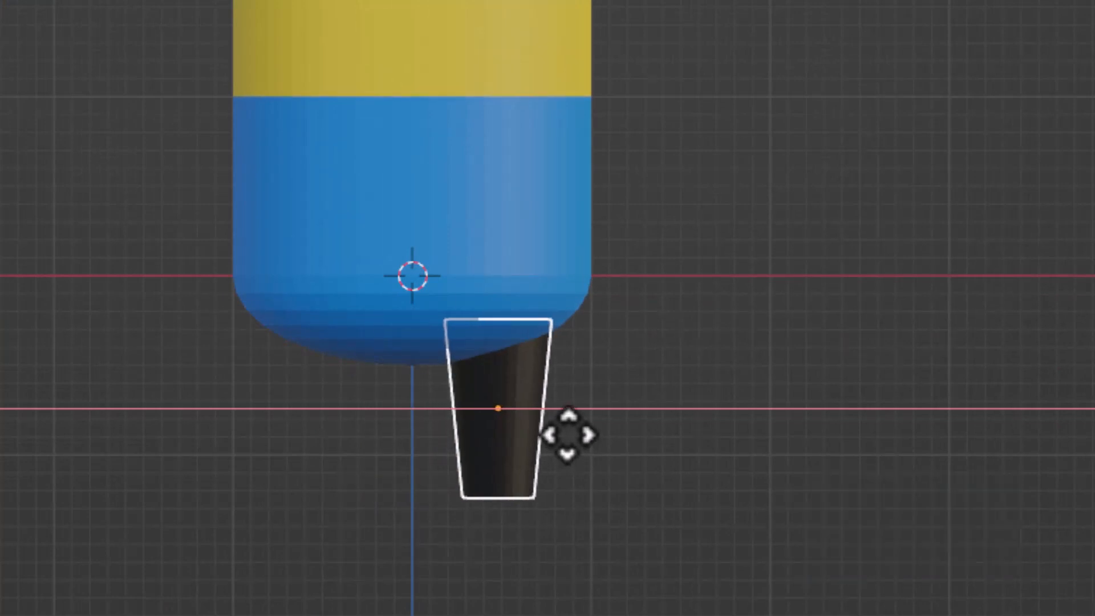
left_click(567, 436)
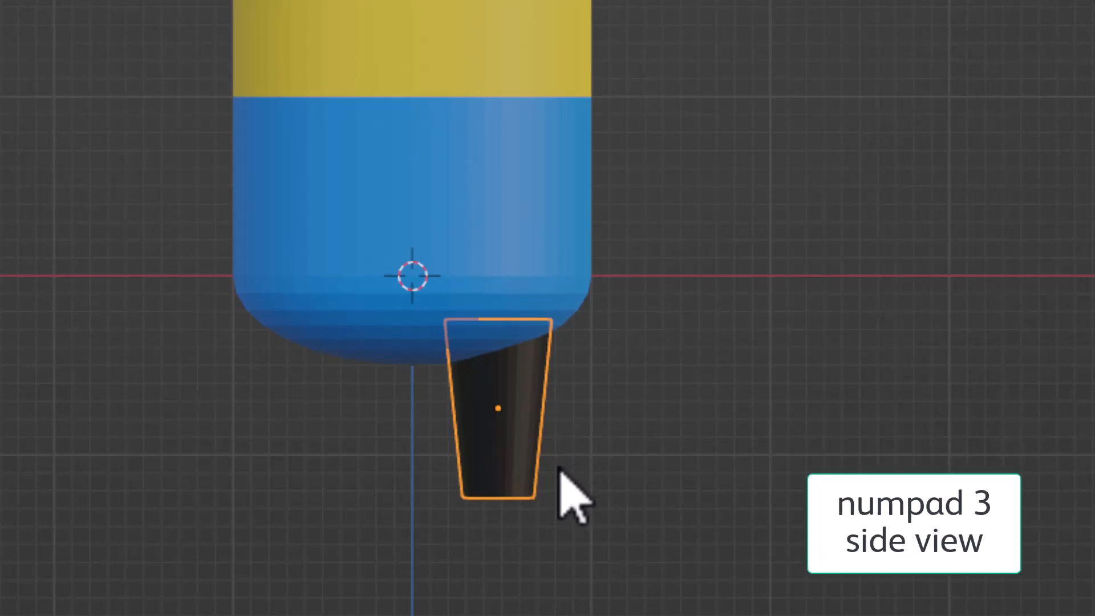
Step: In the side view, duplicate leg01 in place and rename the copy as foot01
key("KP_3")
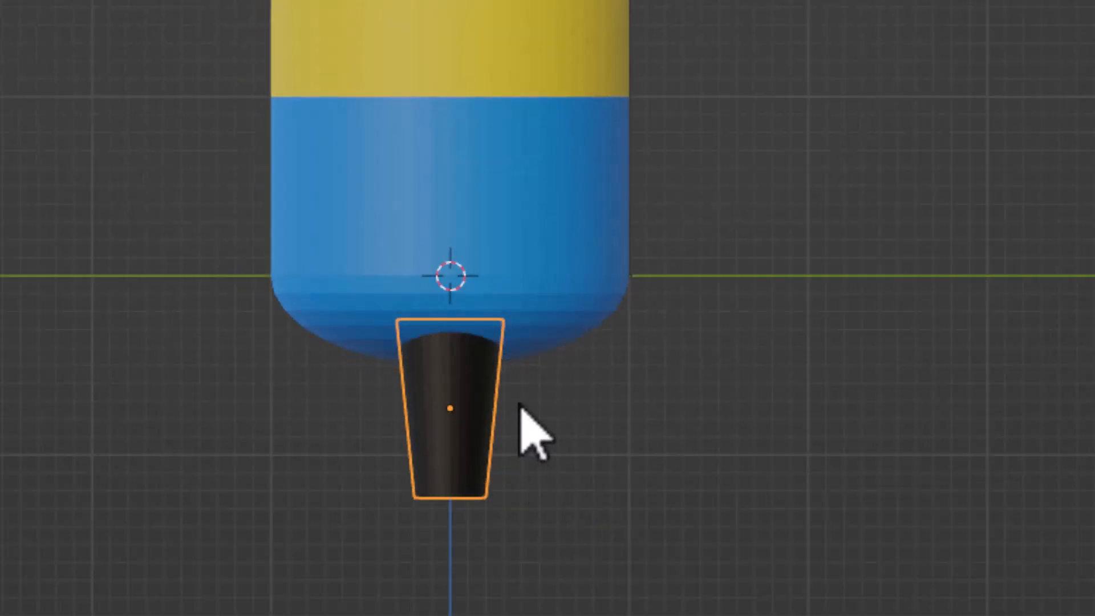
key("shift+d")
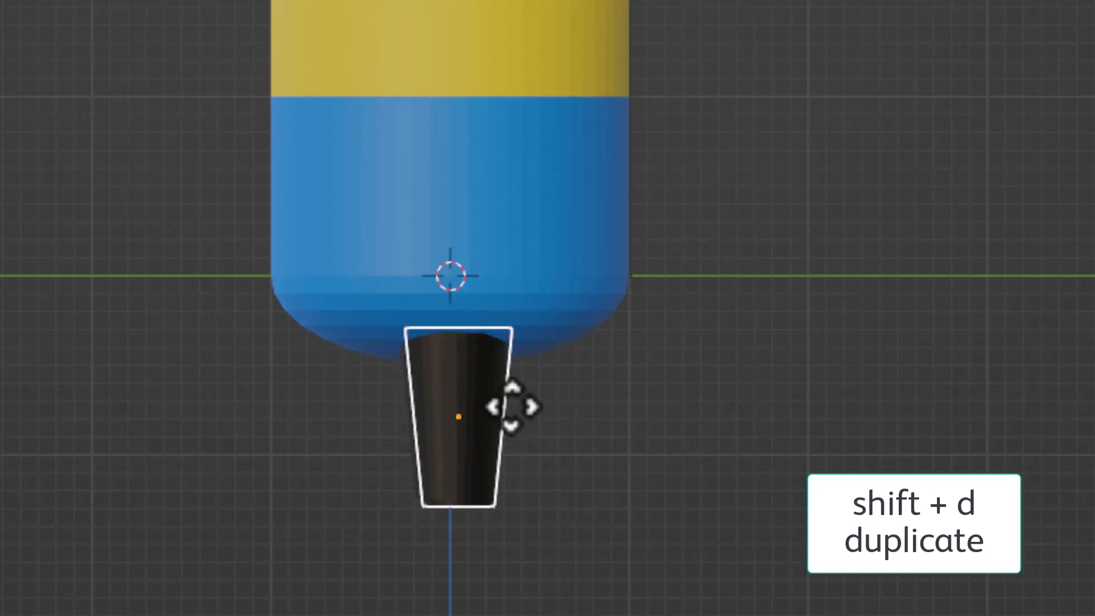
right_click(512, 409)
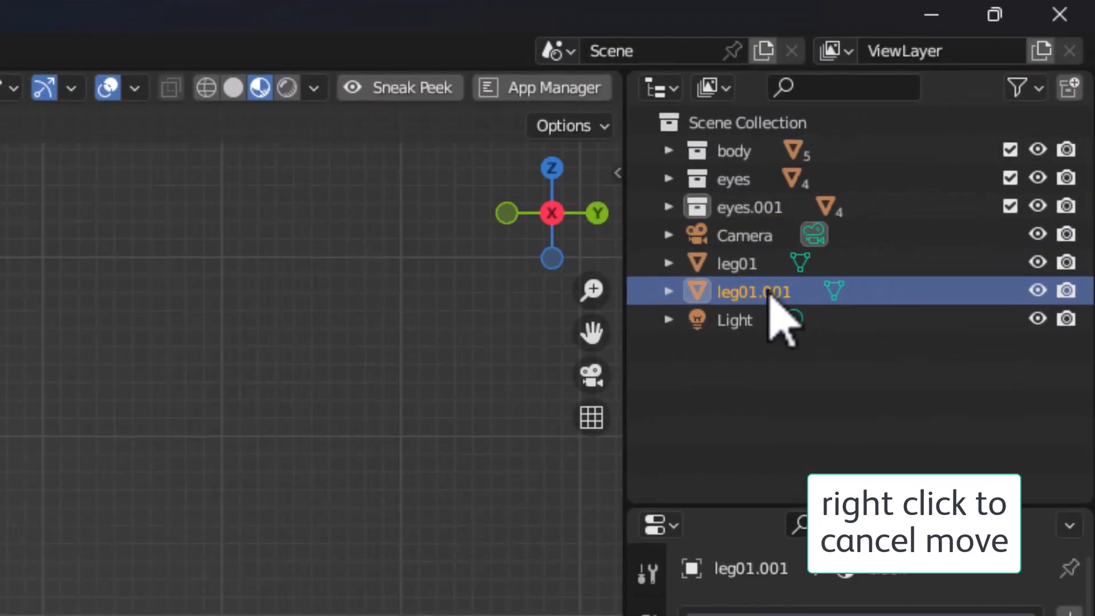
double_click(771, 291)
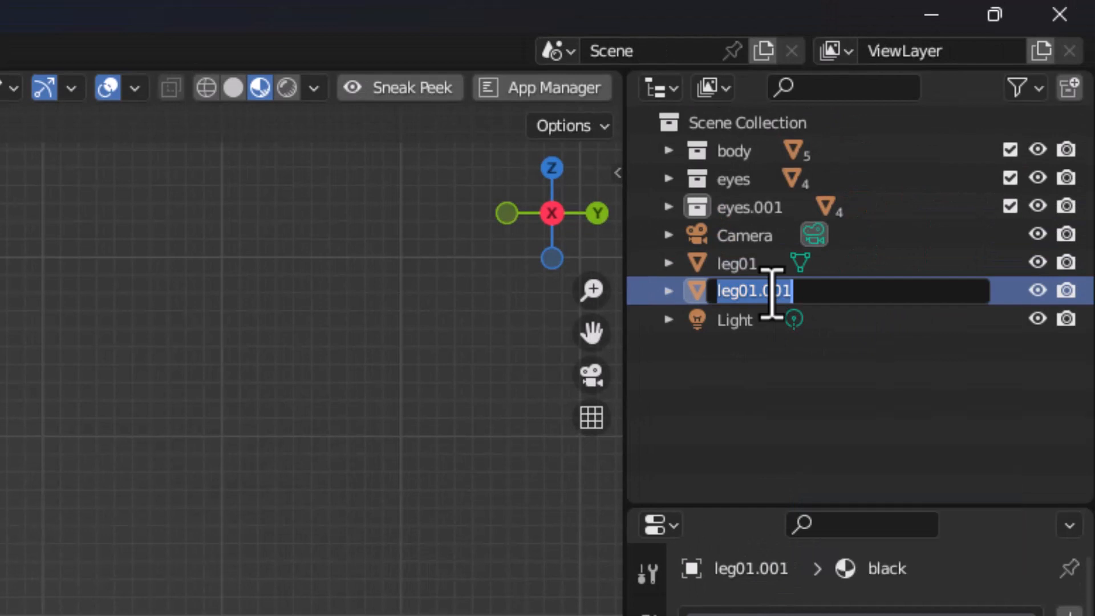
type("foot01")
key("Return")
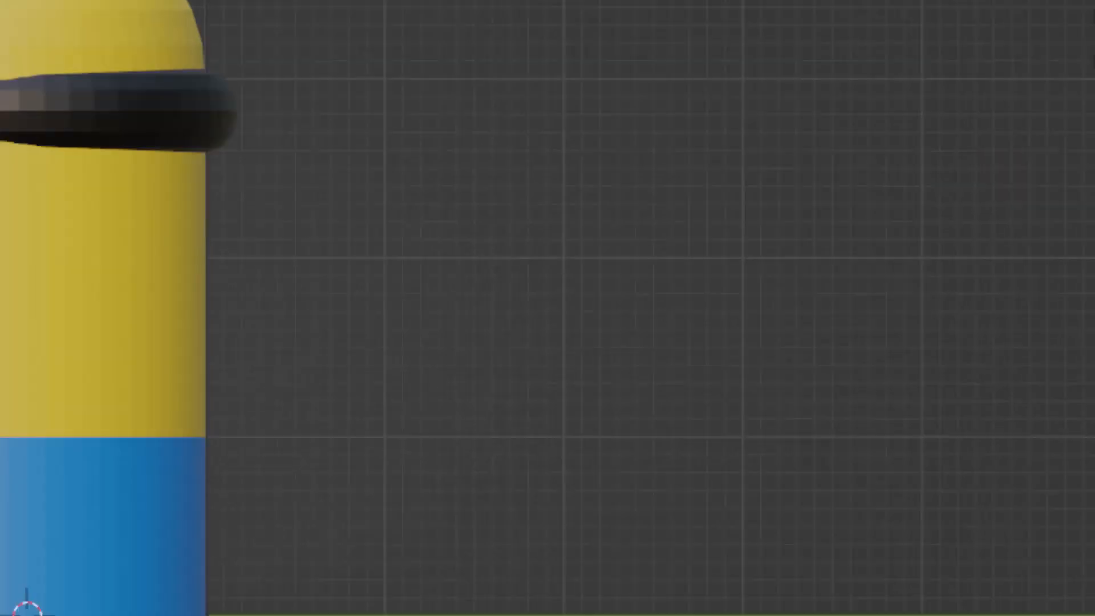
Step: Rotate foot01 by 90° about X and move it about -0.284 m in Y and -0.441 m in Z to the leg's lower end
key("r")
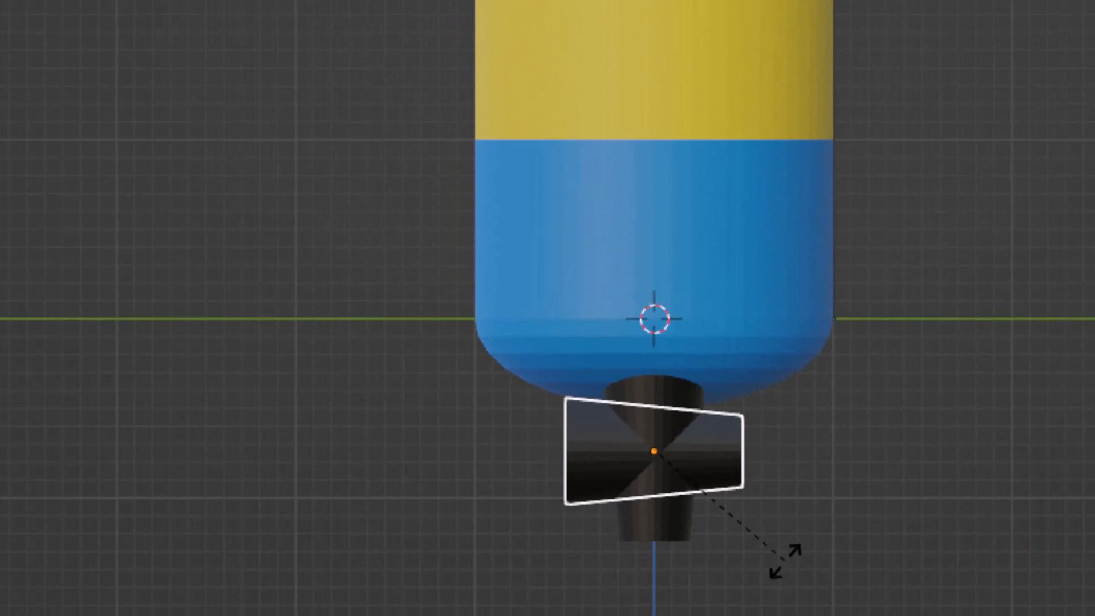
type("90")
key("Return")
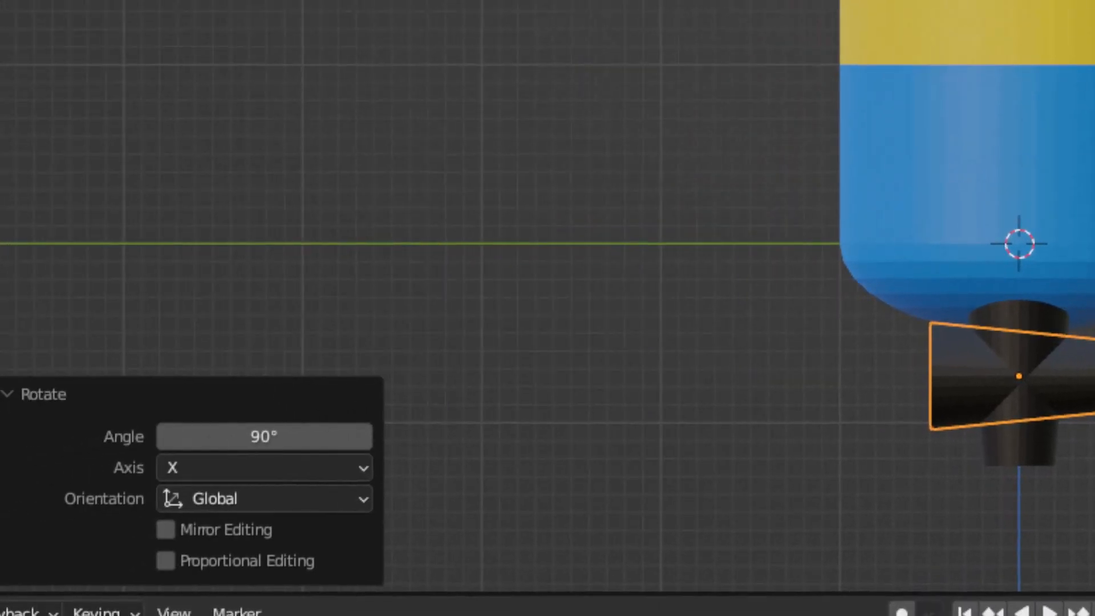
key("g")
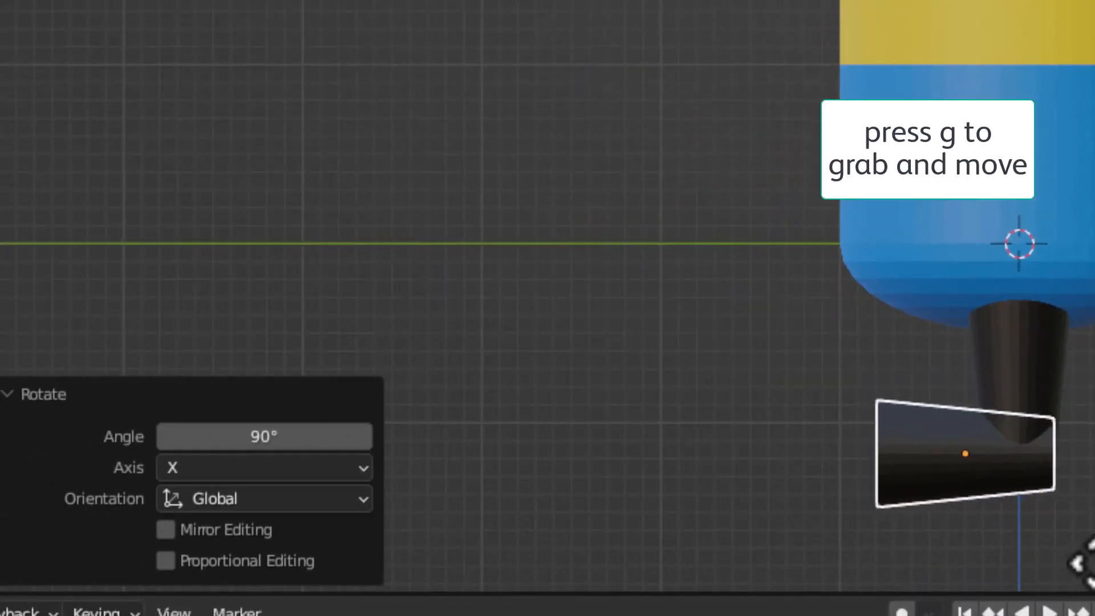
left_click(1079, 564)
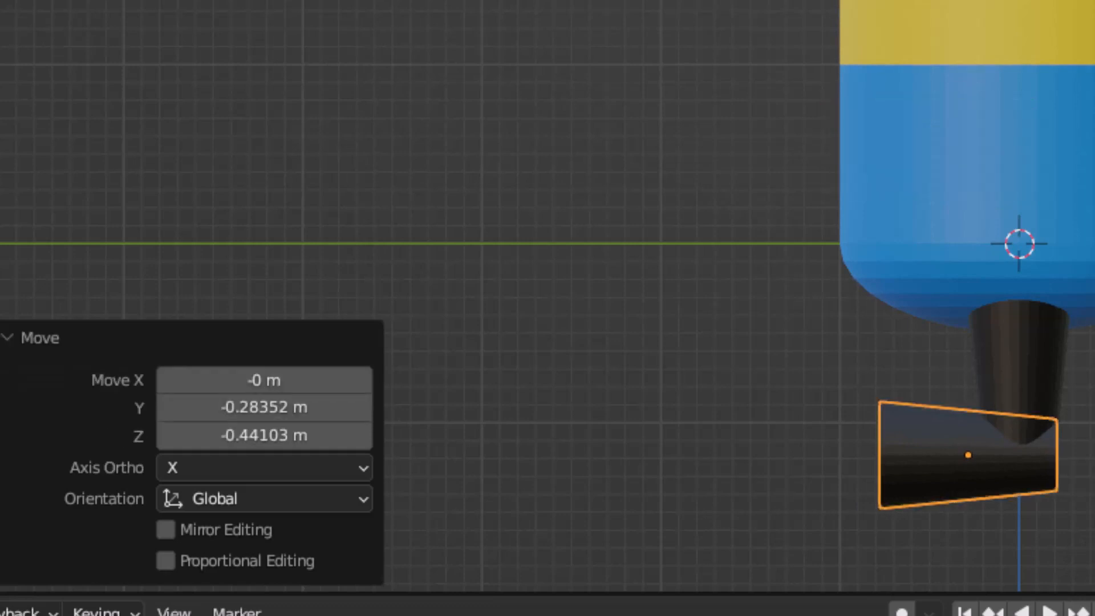
Step: Flatten foot01 by scaling it to 0.1 along the Z axis
key("s")
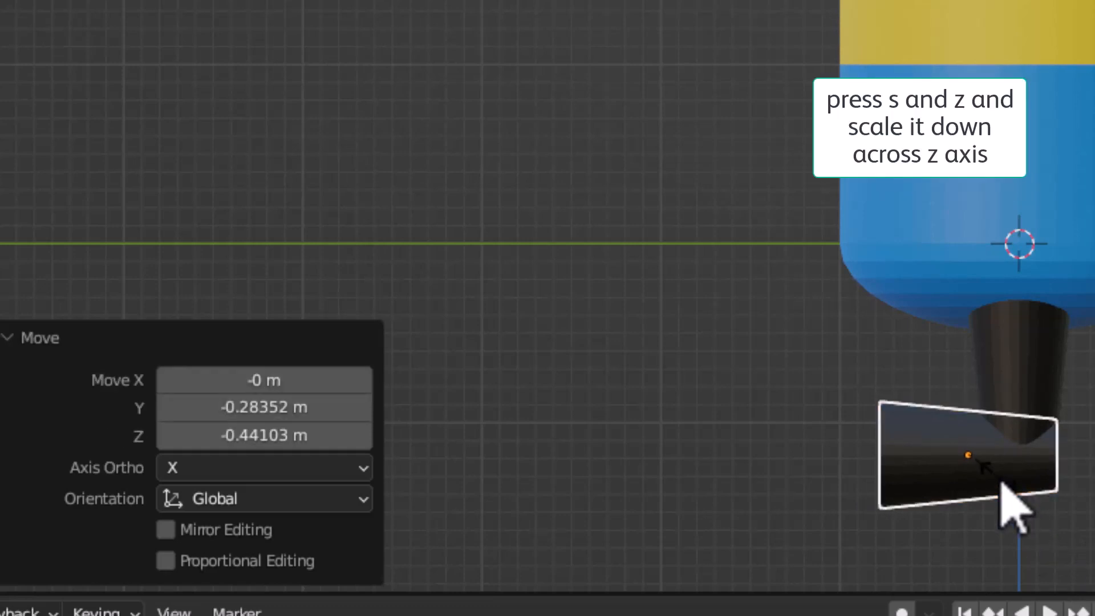
key("z")
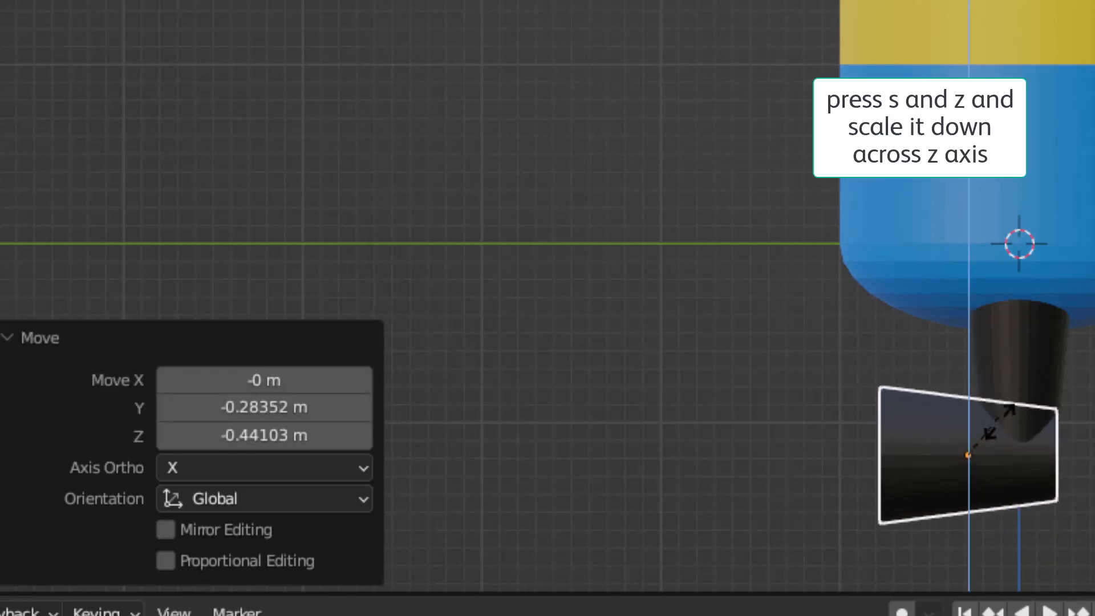
left_click(969, 474)
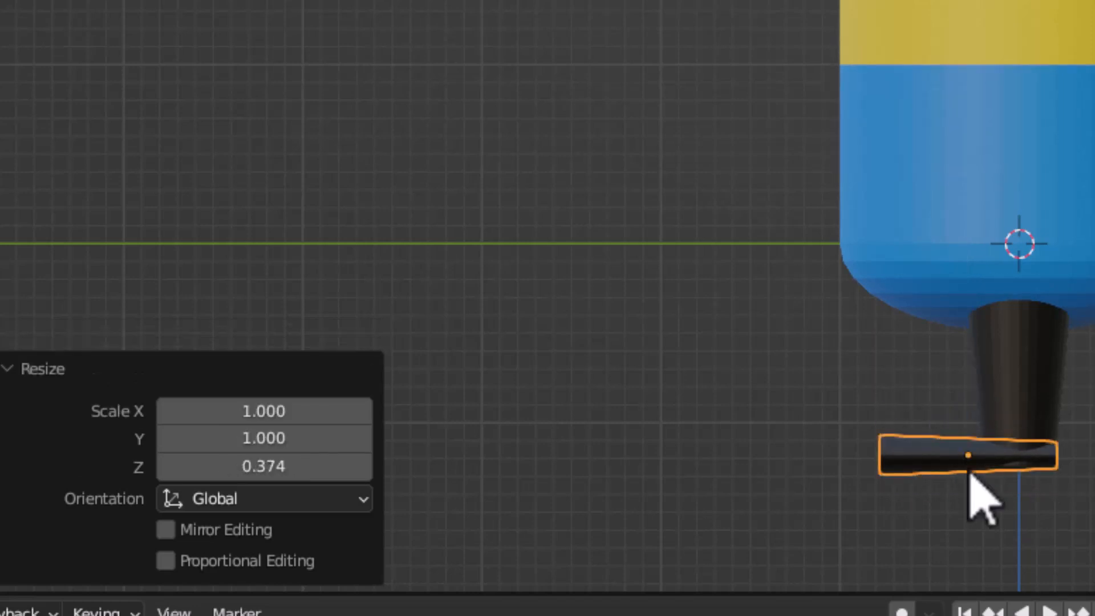
left_click(287, 469)
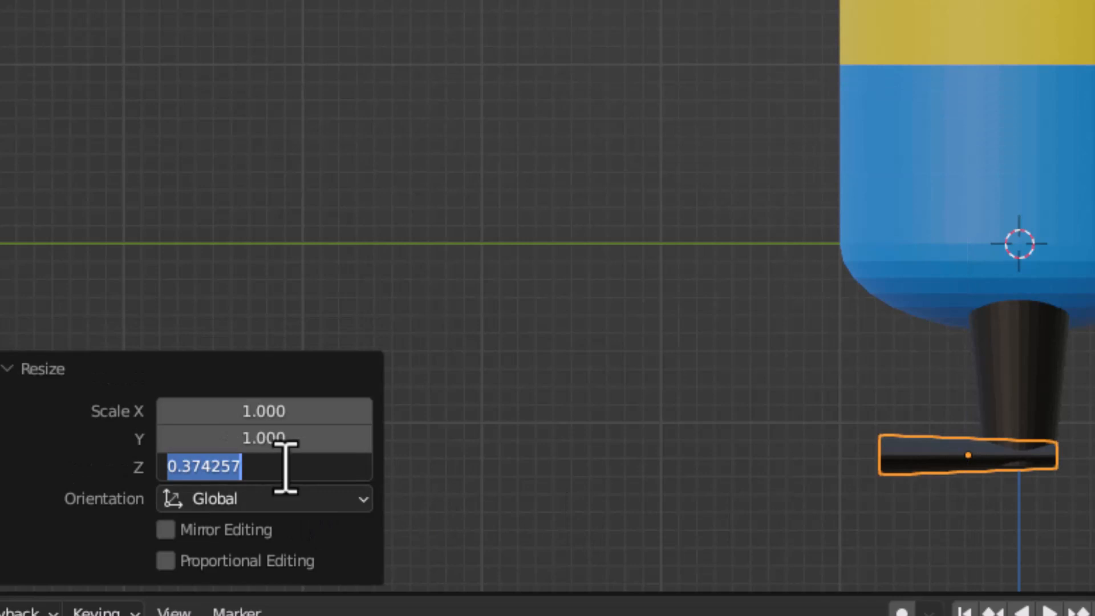
type(".1")
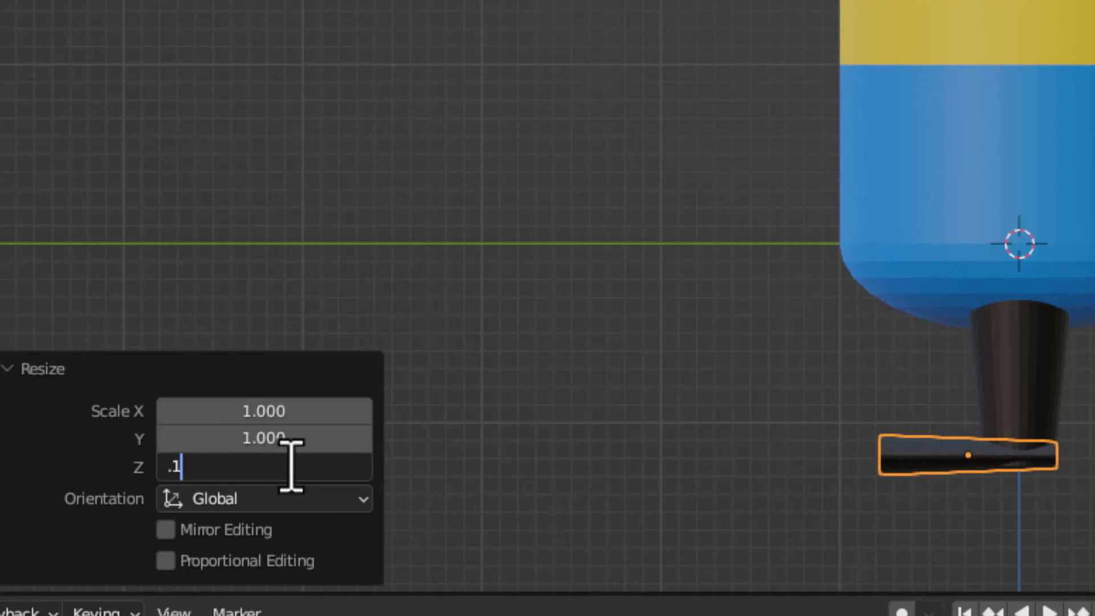
key("Return")
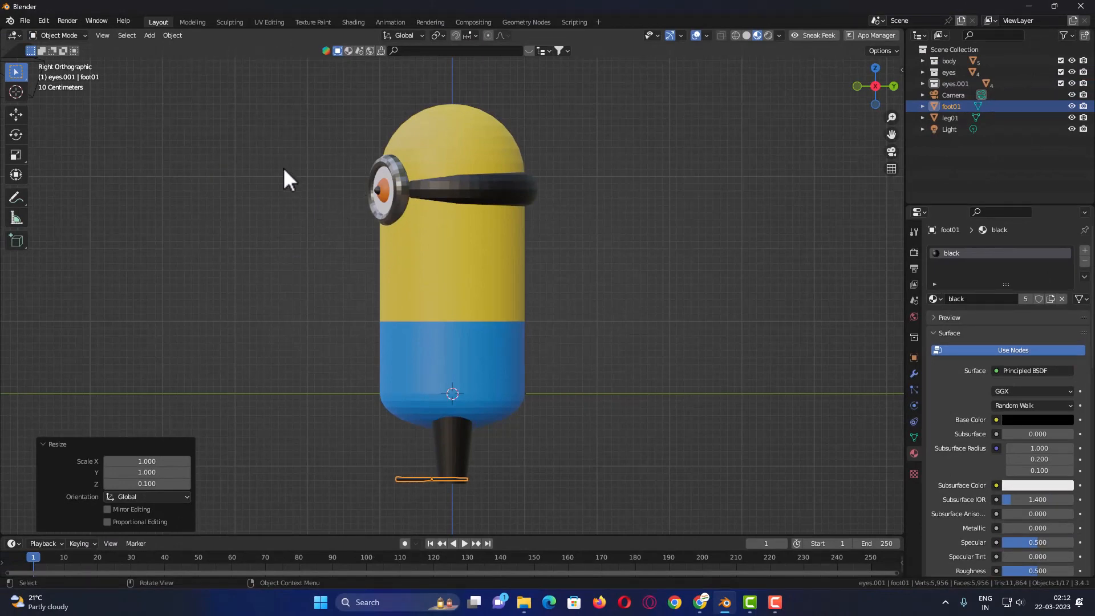
Step: In the top view, rotate foot01 so its wide end turns outward and move it back under the leg
key("KP_7")
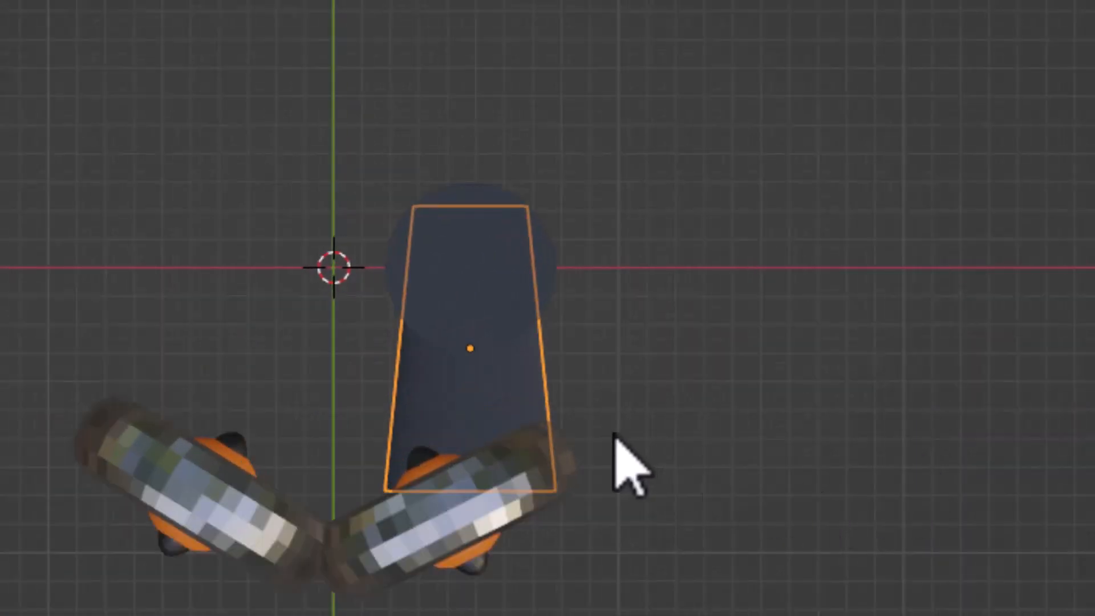
key("r")
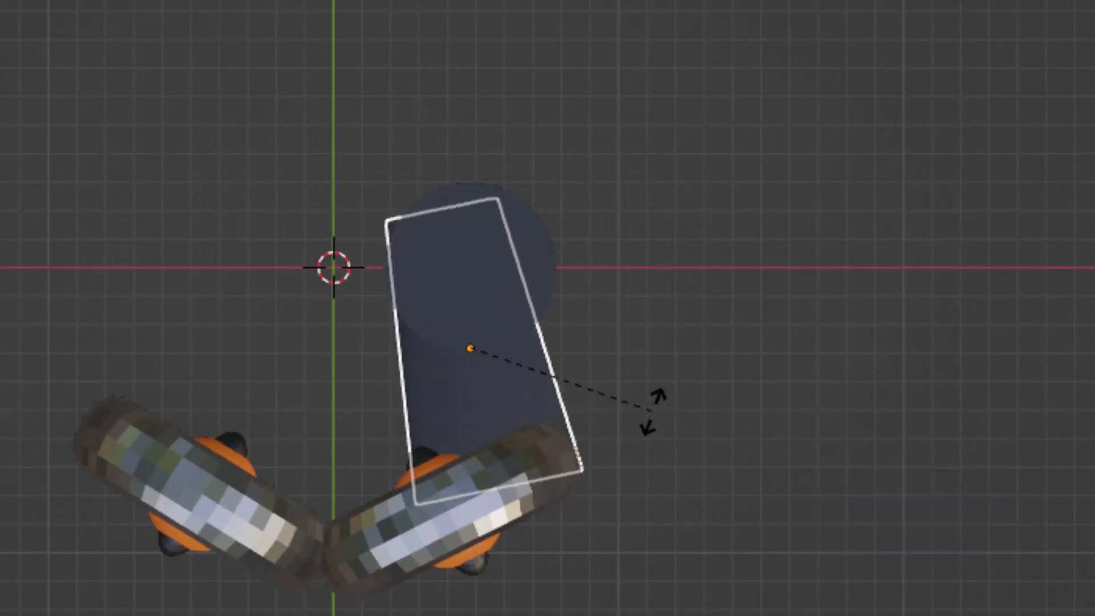
left_click(679, 365)
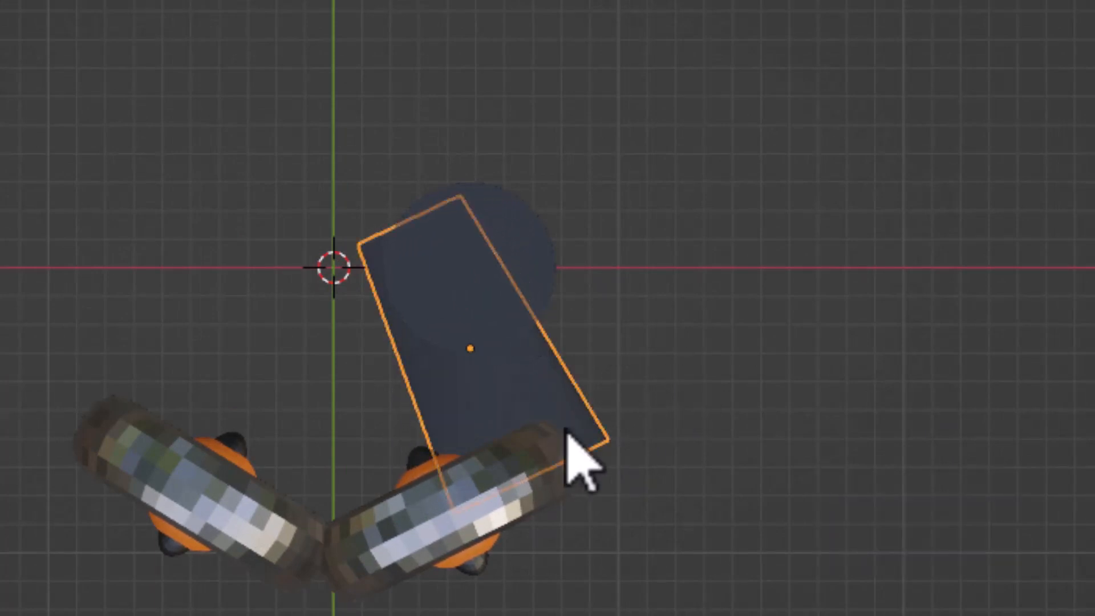
key("g")
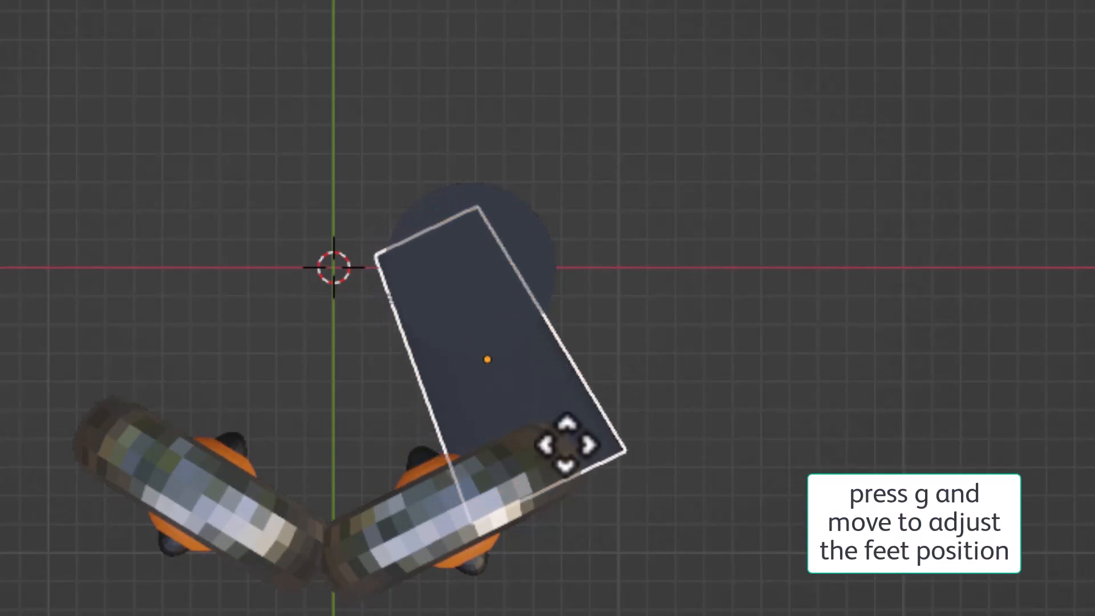
left_click(587, 442)
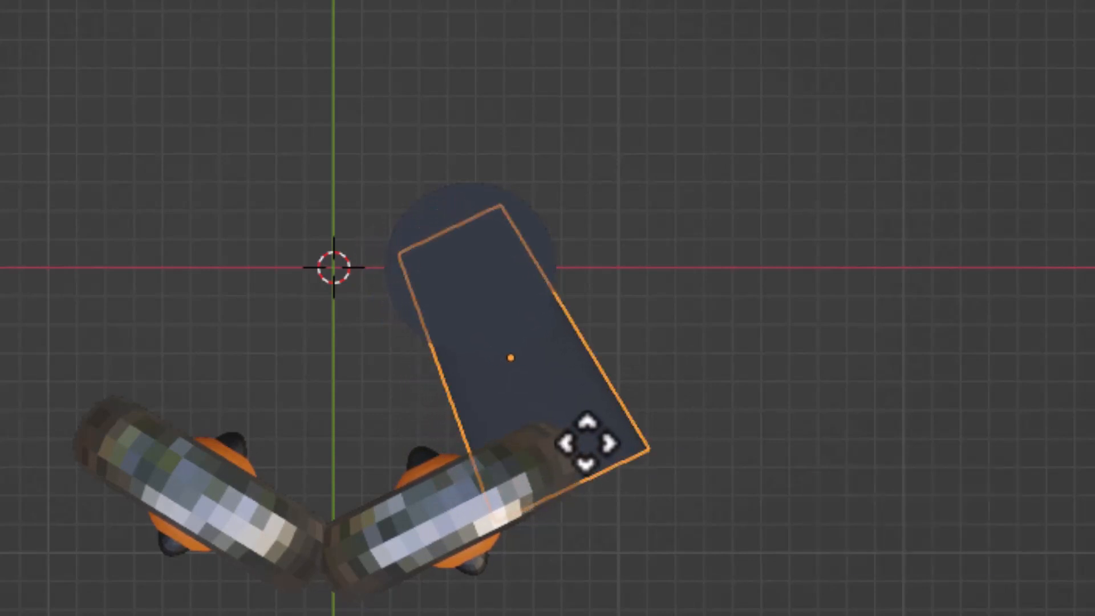
middle_click_drag(665, 585, 496, 266)
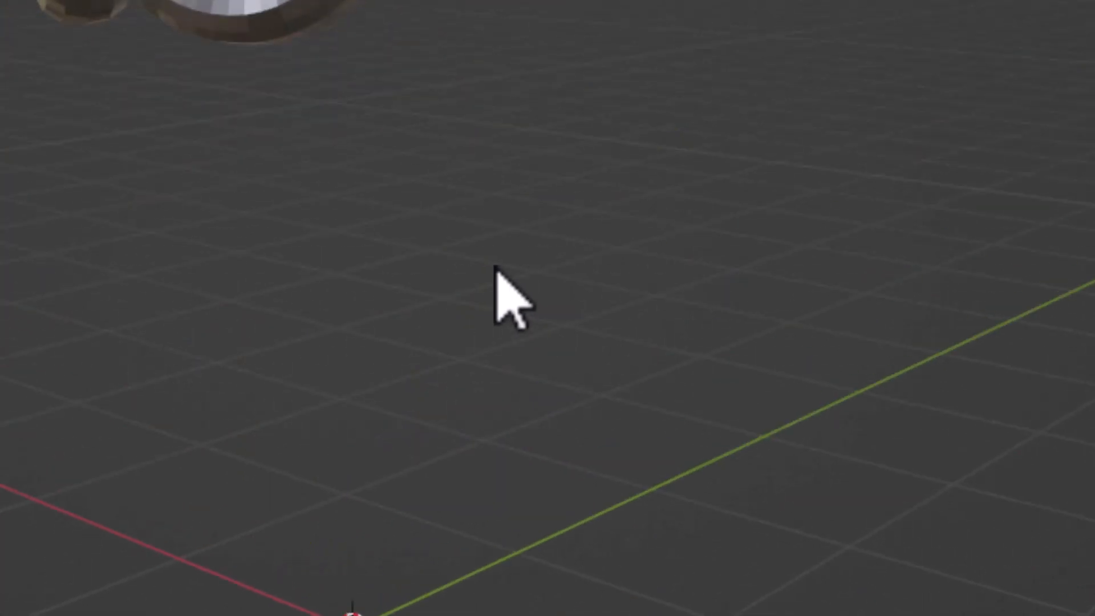
scroll(528, 416, "down", 3)
middle_click_drag(531, 500, 547, 524)
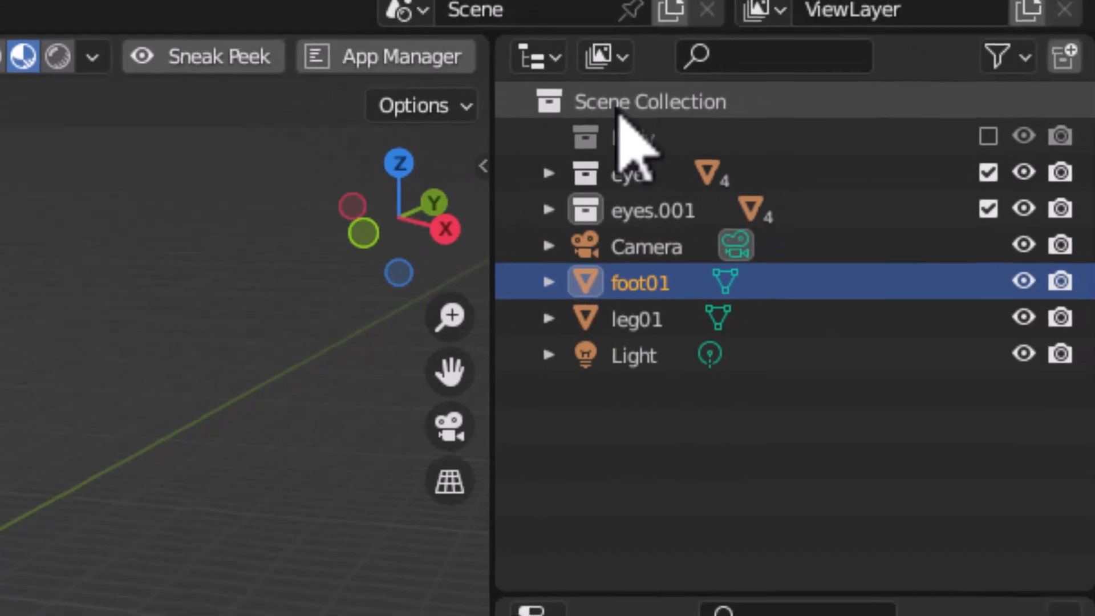
Step: Create a new collection inside the Scene Collection and name it leg
left_click(619, 111)
right_click(619, 112)
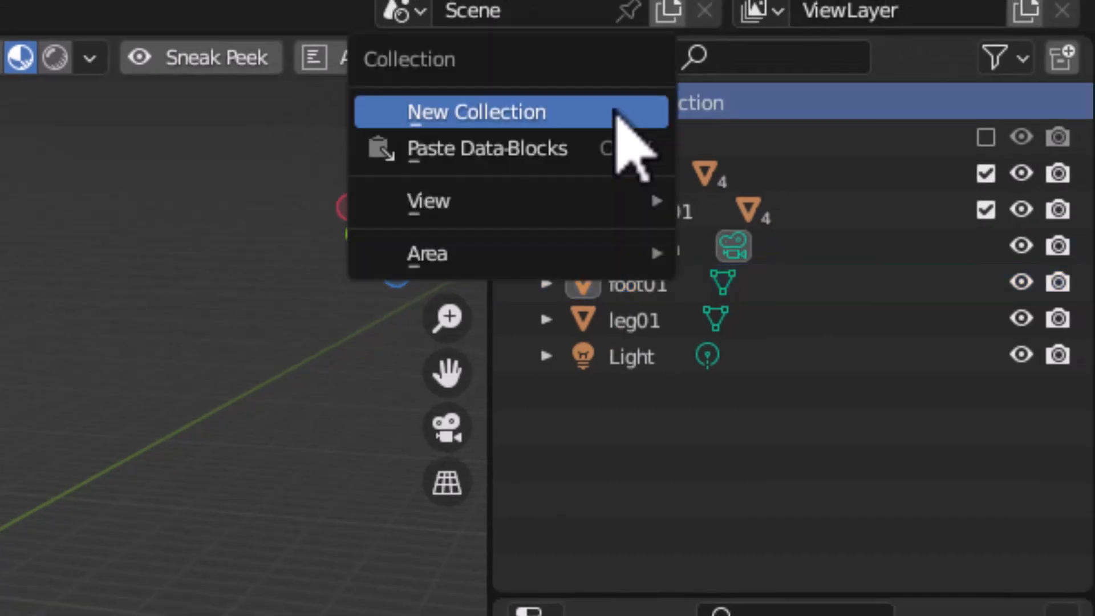
left_click(617, 112)
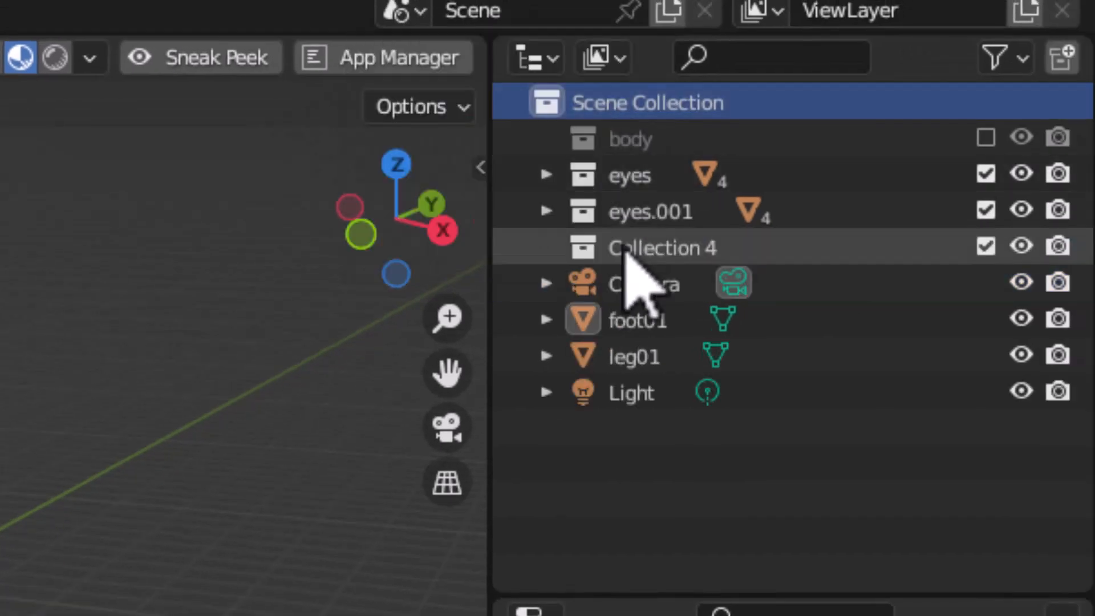
double_click(641, 248)
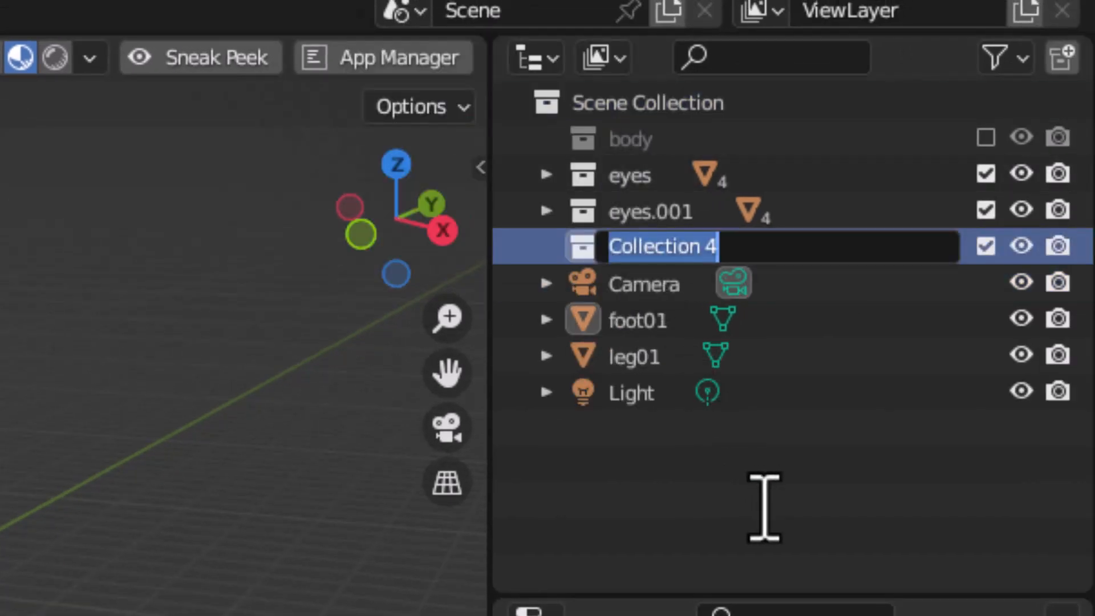
type("leg")
key("Return")
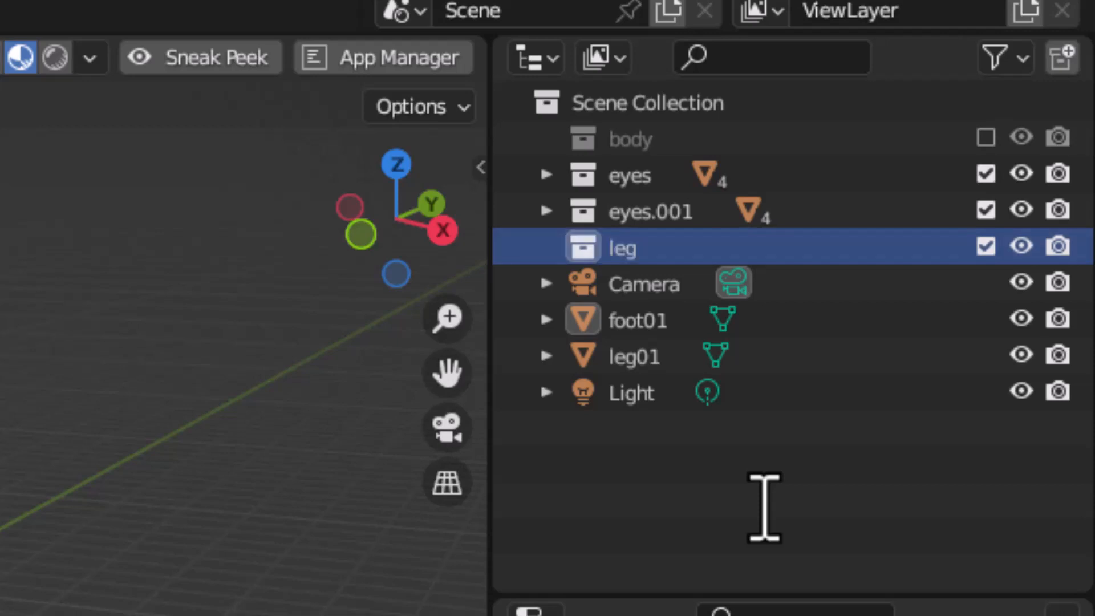
Step: Move foot01 and leg01 together into the leg collection and re-enable the body collection
left_click(636, 320)
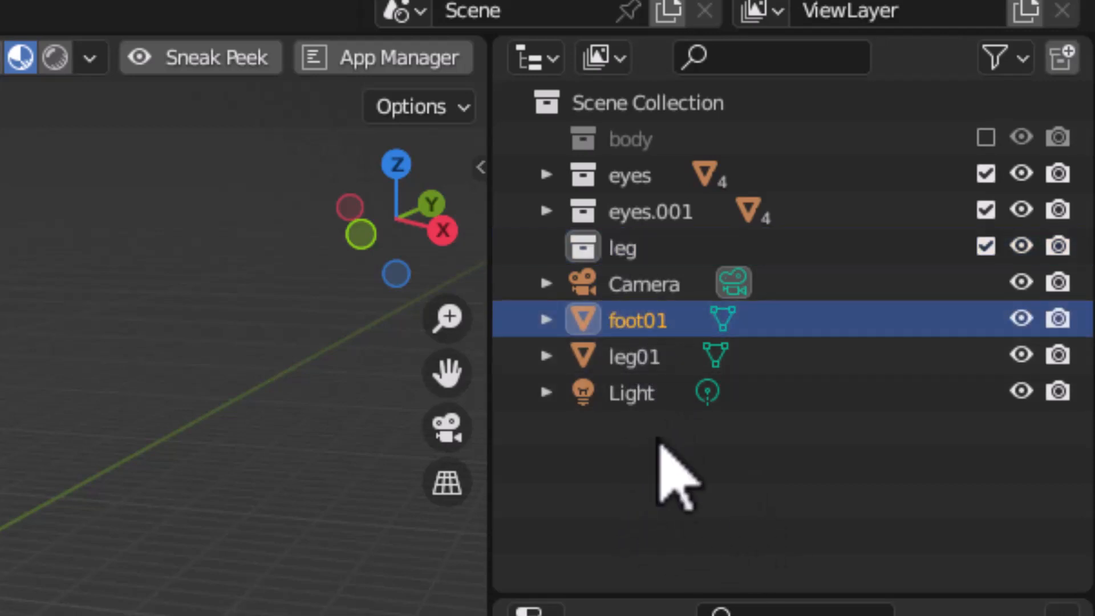
left_click(635, 362, "shift")
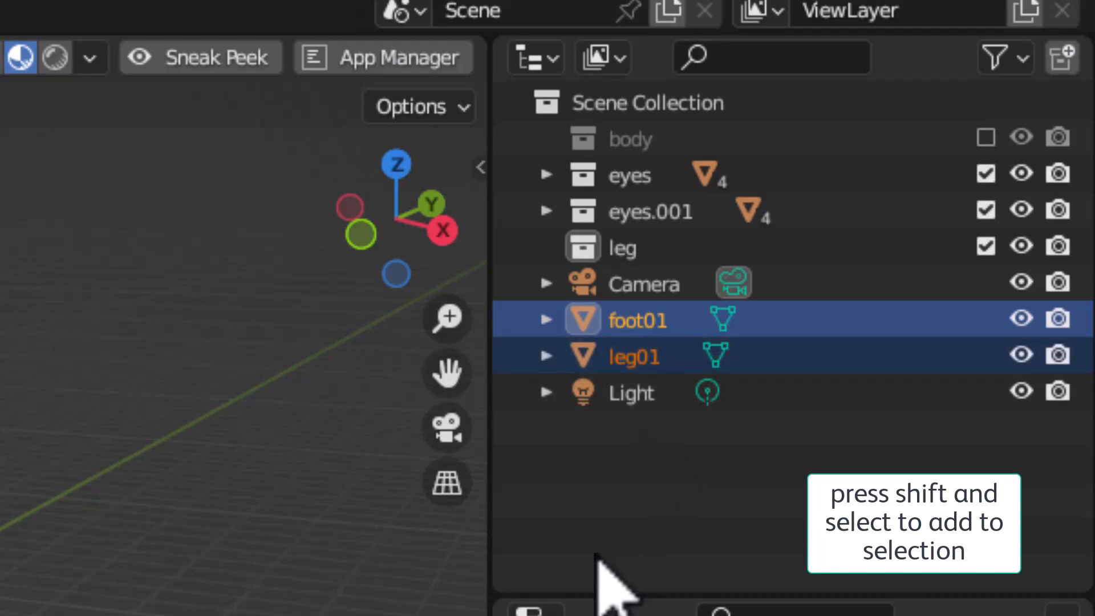
left_click_drag(608, 325, 629, 259)
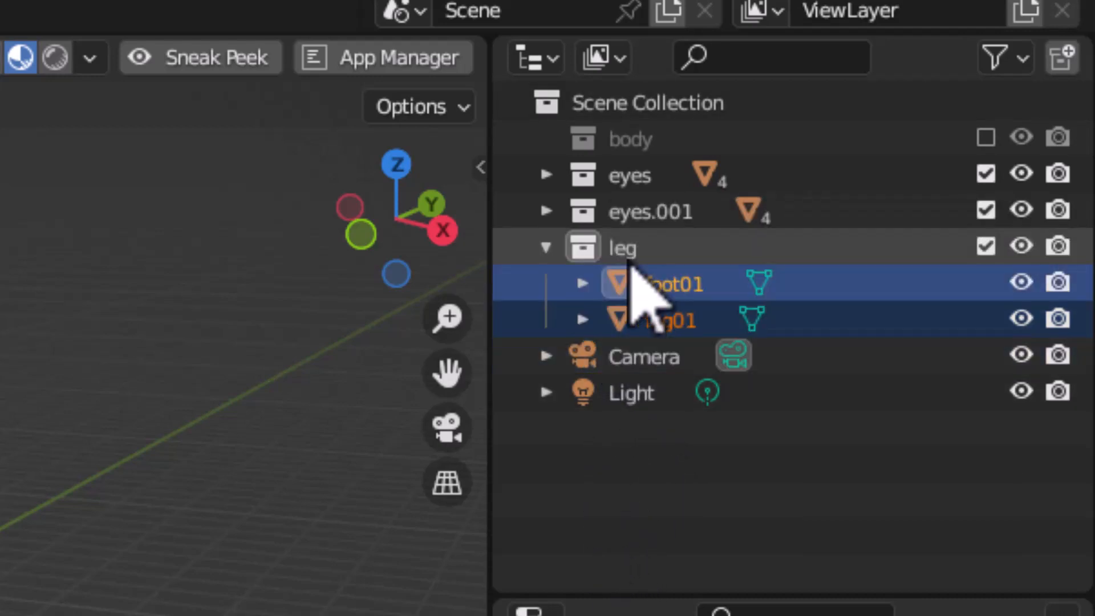
left_click(546, 248)
left_click(986, 138)
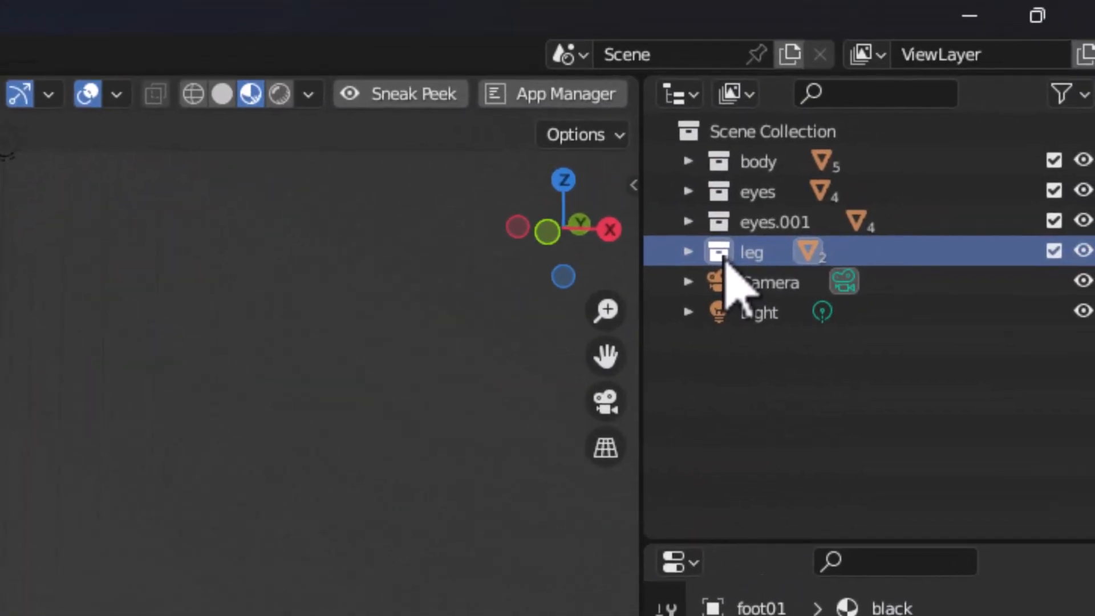
Step: Duplicate the leg collection with its leg and foot, and collapse the copy in the outliner
right_click(725, 260)
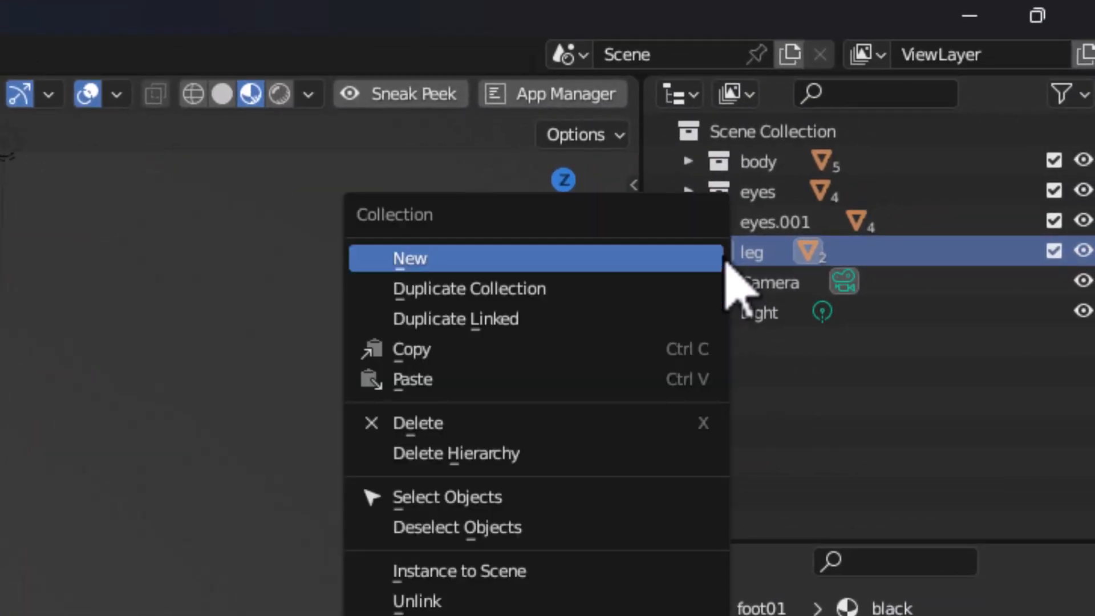
left_click(653, 288)
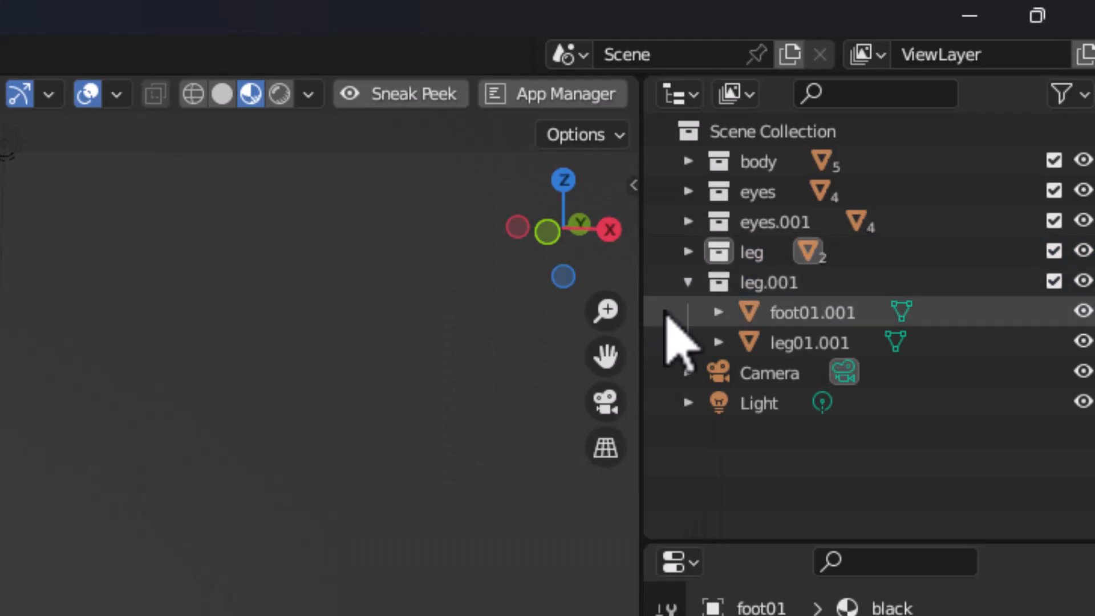
left_click(688, 282)
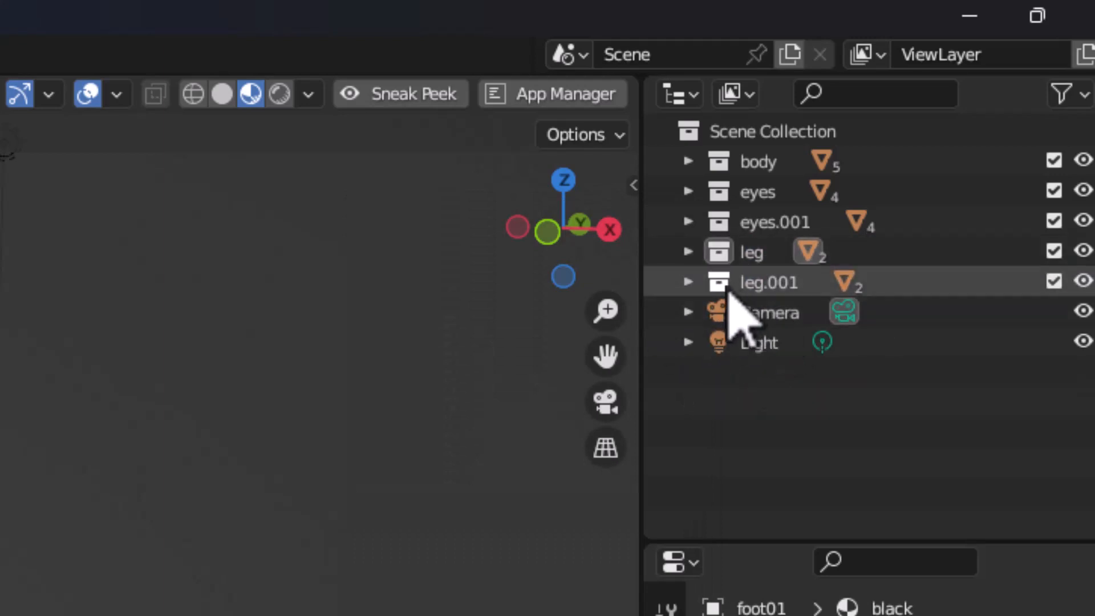
Step: Select all objects of leg.001 and, in the top view, move them about 0.975 m along negative X to the body's other side
left_click(726, 285)
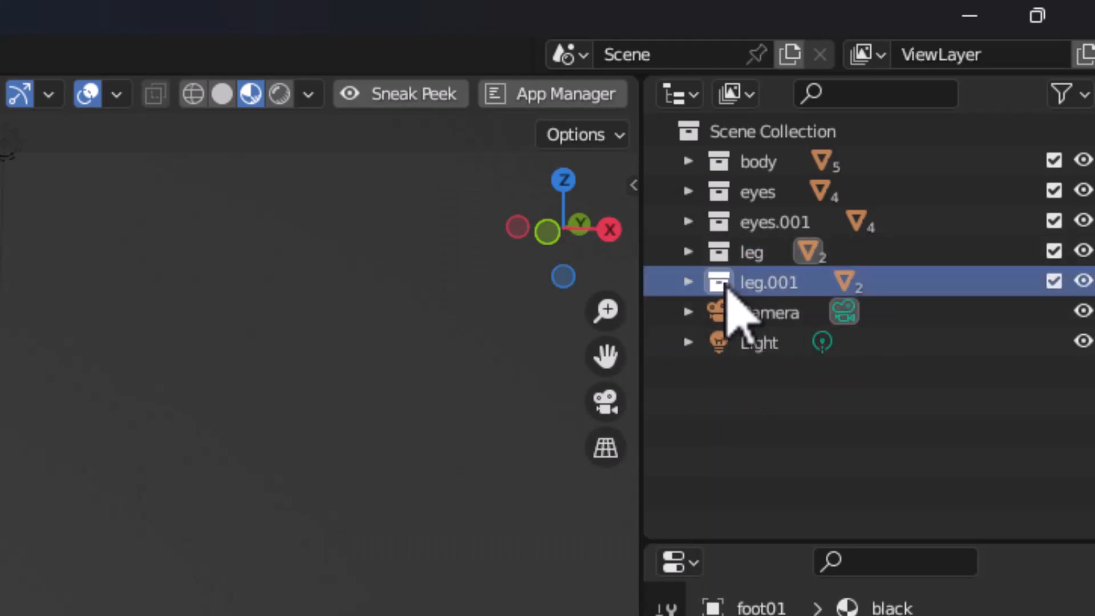
right_click(725, 285)
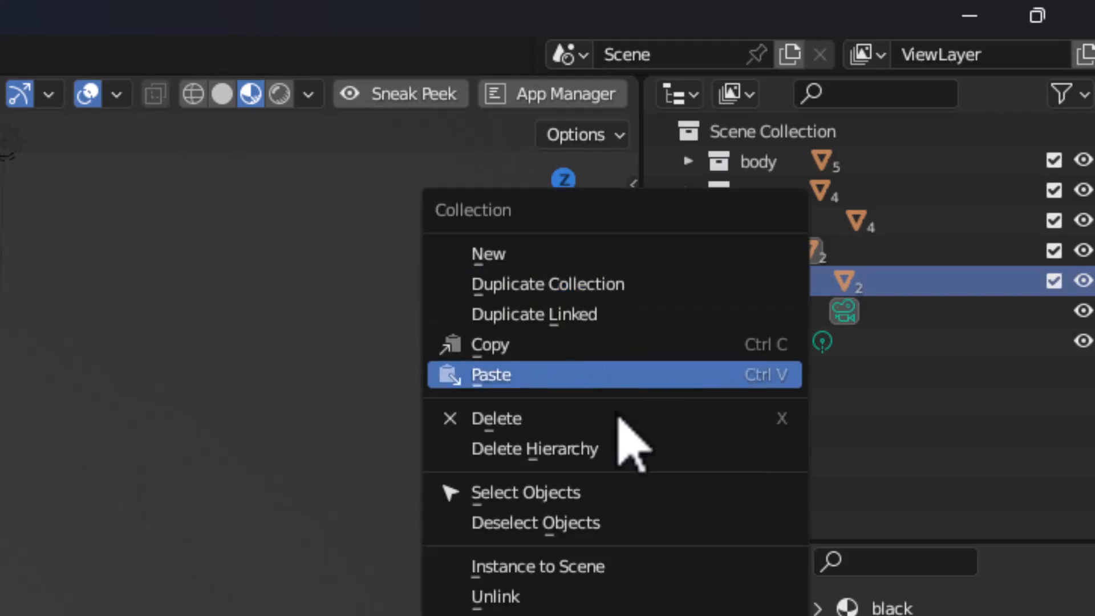
left_click(591, 493)
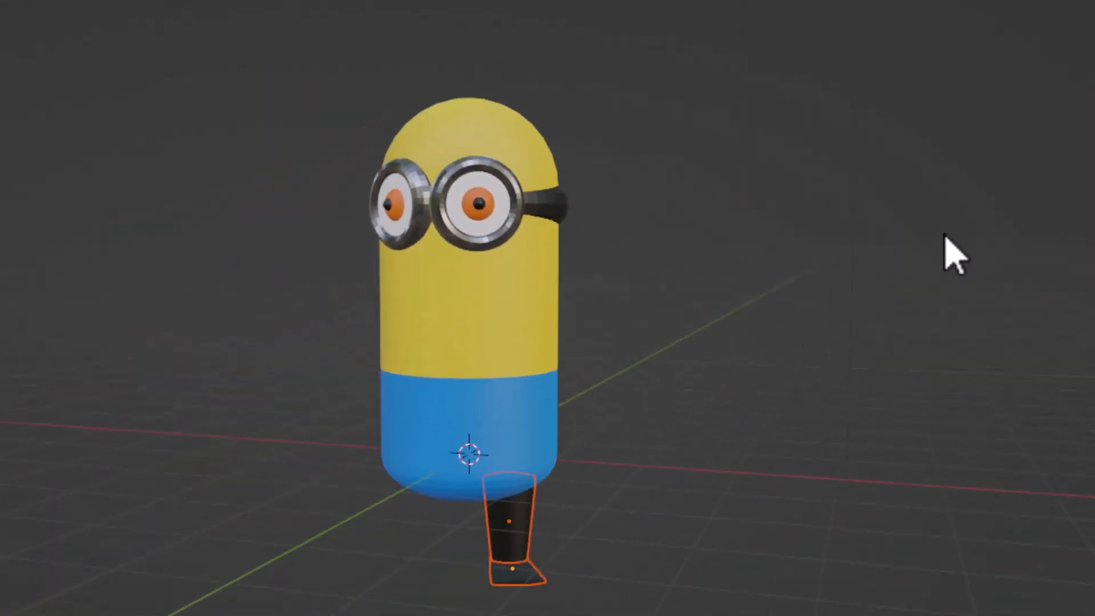
key("KP_7")
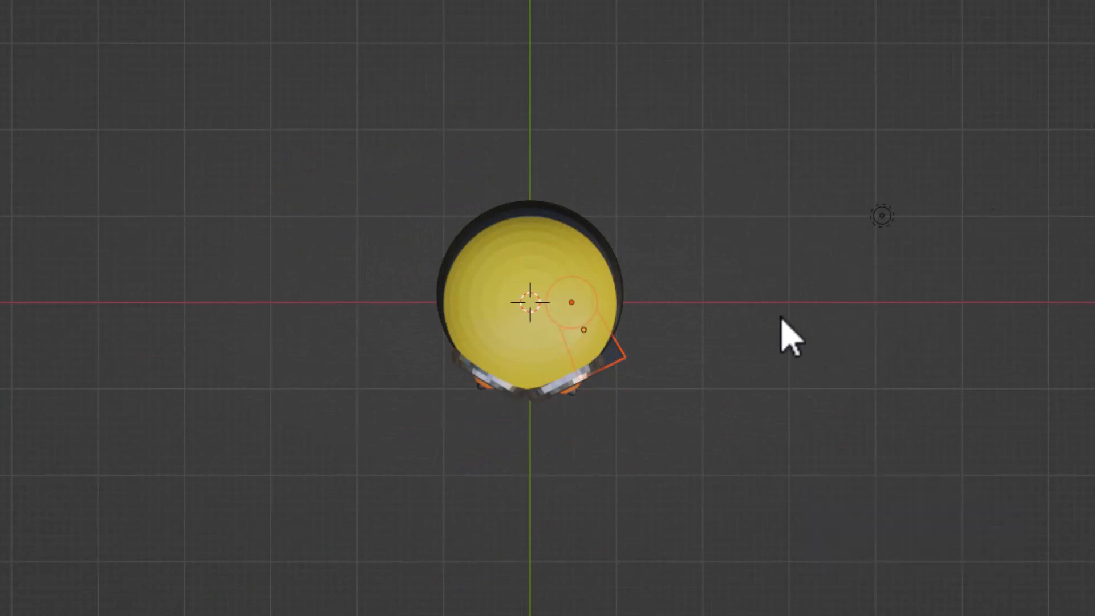
key("shift+d")
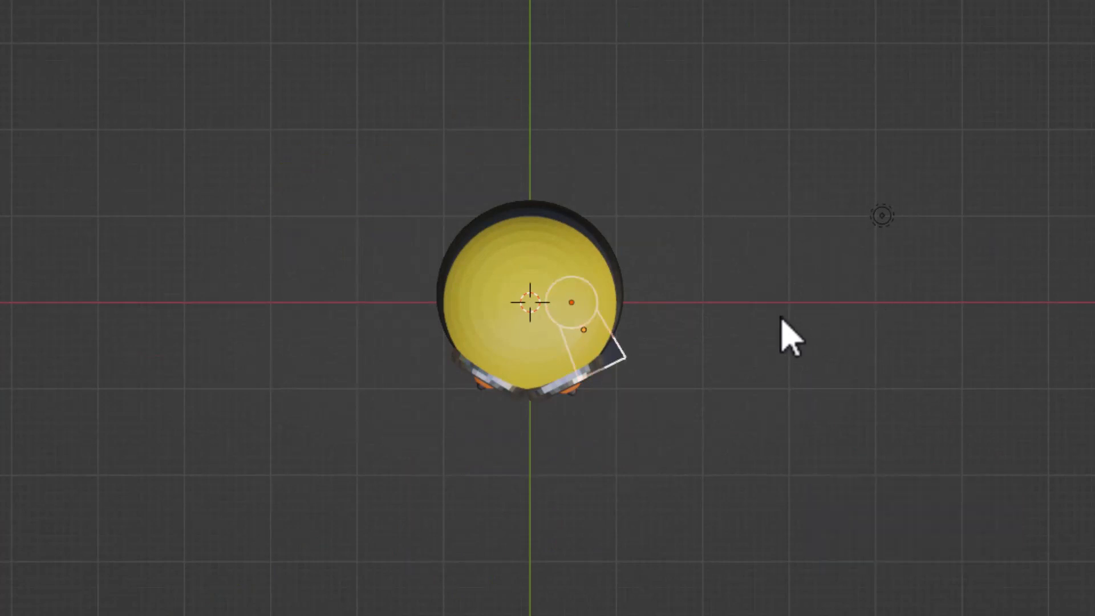
key("x")
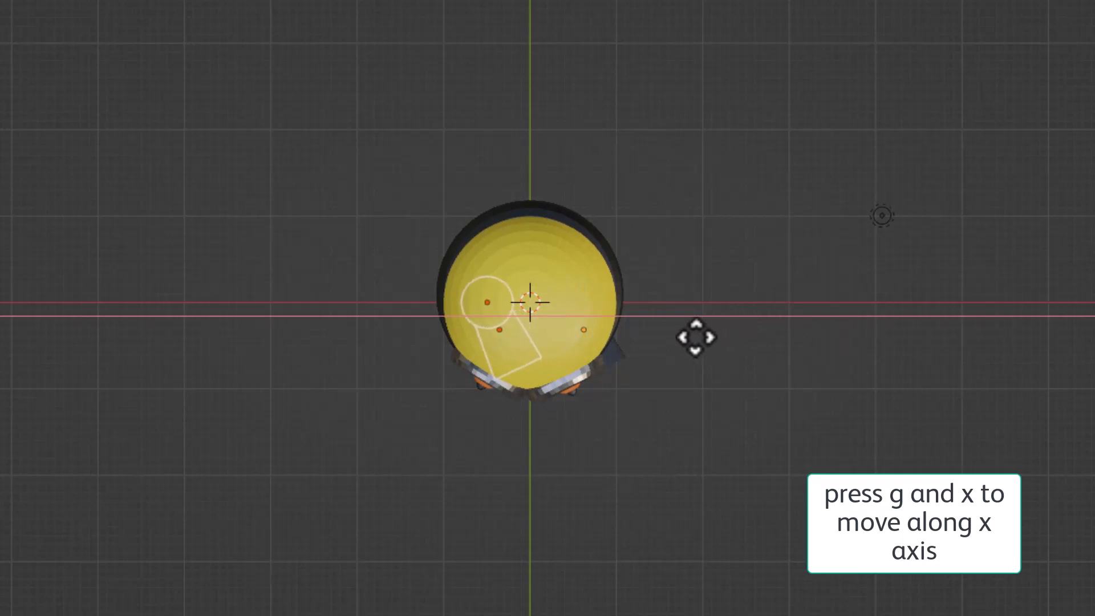
left_click(696, 337)
Step: Rotate the copied leg and foot about 63.6° around Z so the foot points outward, then deselect them and check the result from the front
key("r")
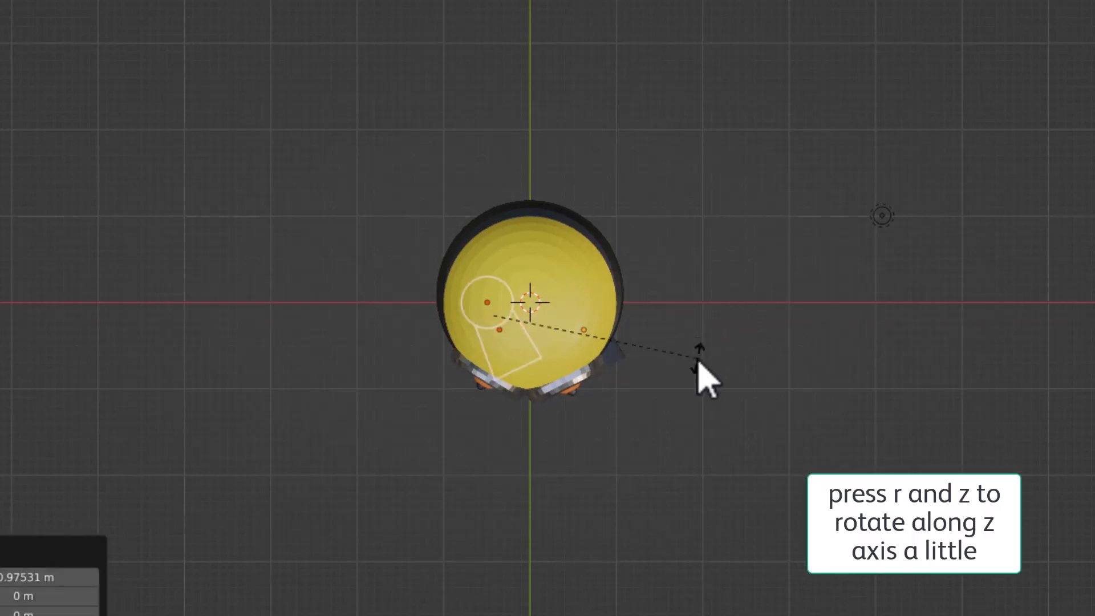
key("z")
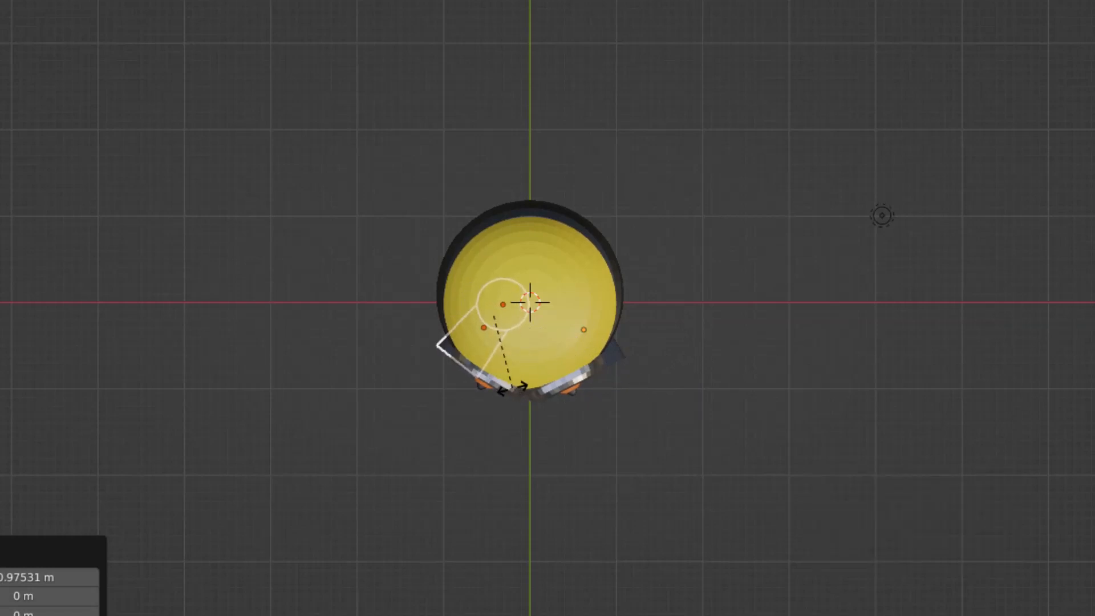
left_click(512, 389)
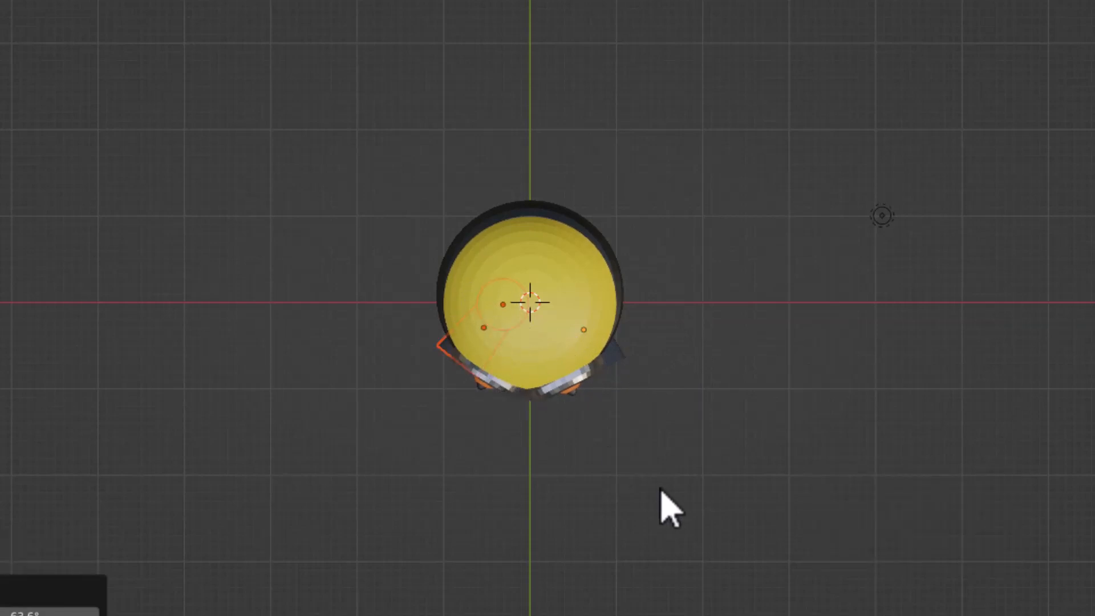
middle_click_drag(670, 519, 652, 371)
left_click(733, 471)
mouse_move(733, 472)
middle_mouse_down()
mouse_move(834, 455)
mouse_move(612, 453)
mouse_move(692, 464)
mouse_move(843, 460)
mouse_move(684, 472)
mouse_move(776, 448)
mouse_move(683, 485)
mouse_move(581, 500)
mouse_move(667, 498)
mouse_move(740, 478)
middle_mouse_up()
scroll(684, 464, "up", 3)
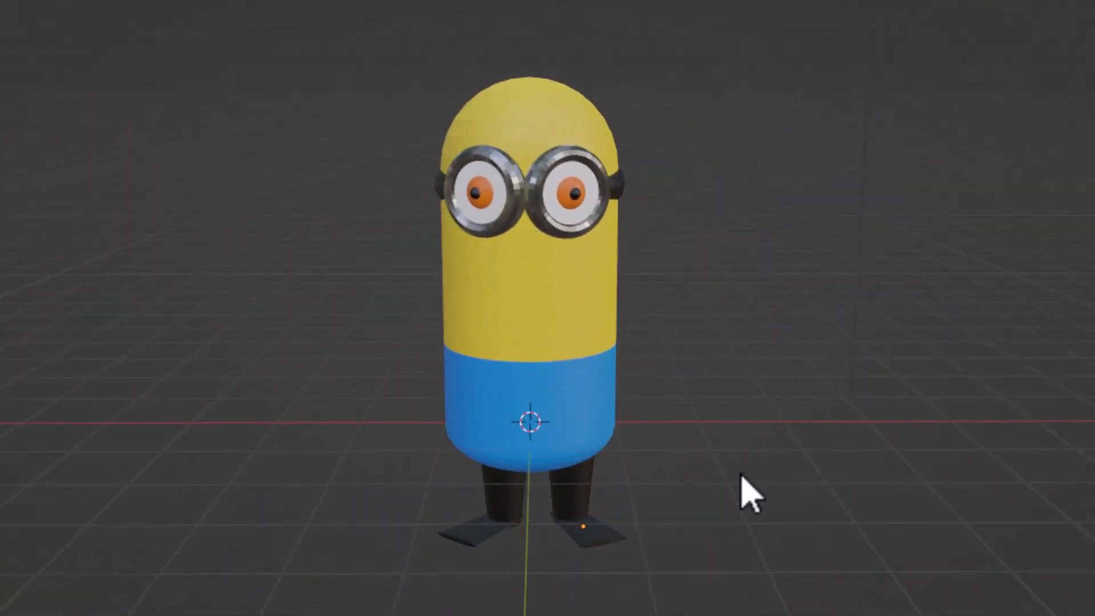
middle_click_drag(745, 494, 644, 502)
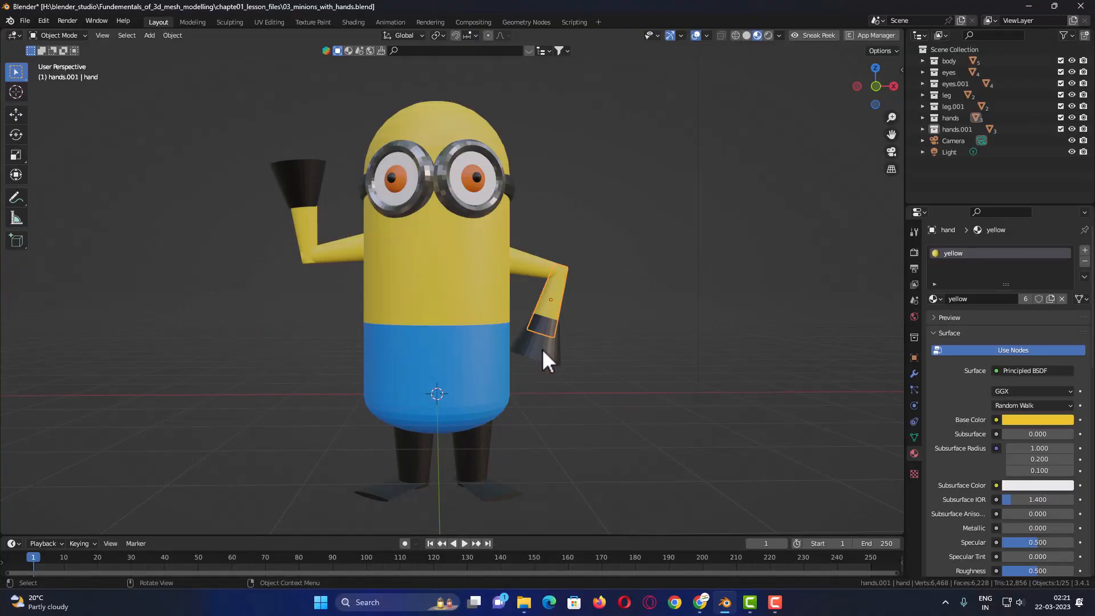
Step: Examine the lowered arm of the example minion by selecting its fingers, hand and shoulder objects
left_click(542, 348)
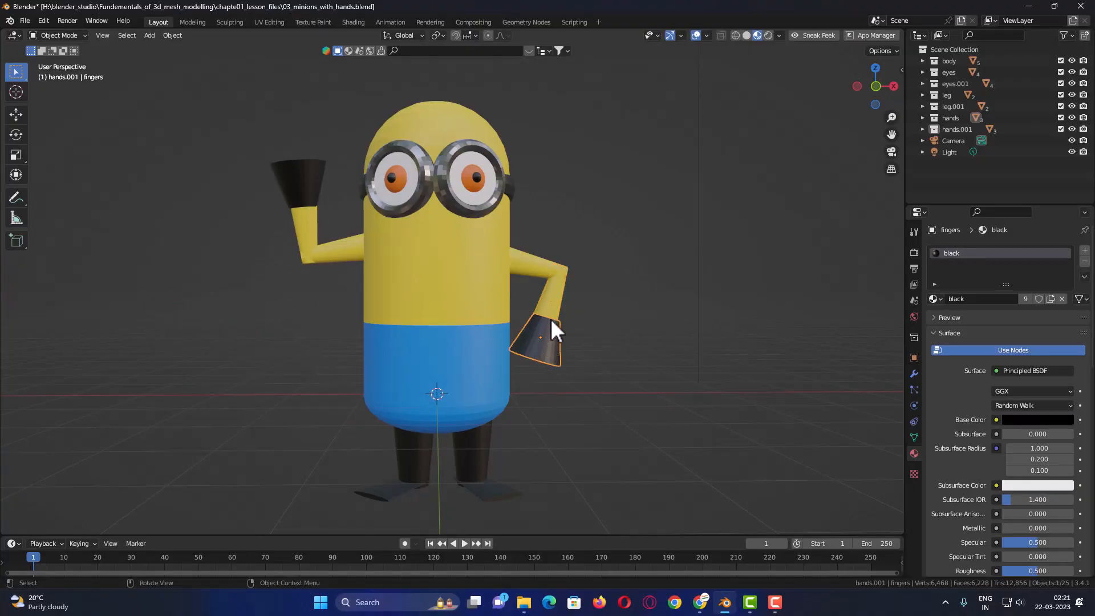
left_click(553, 305)
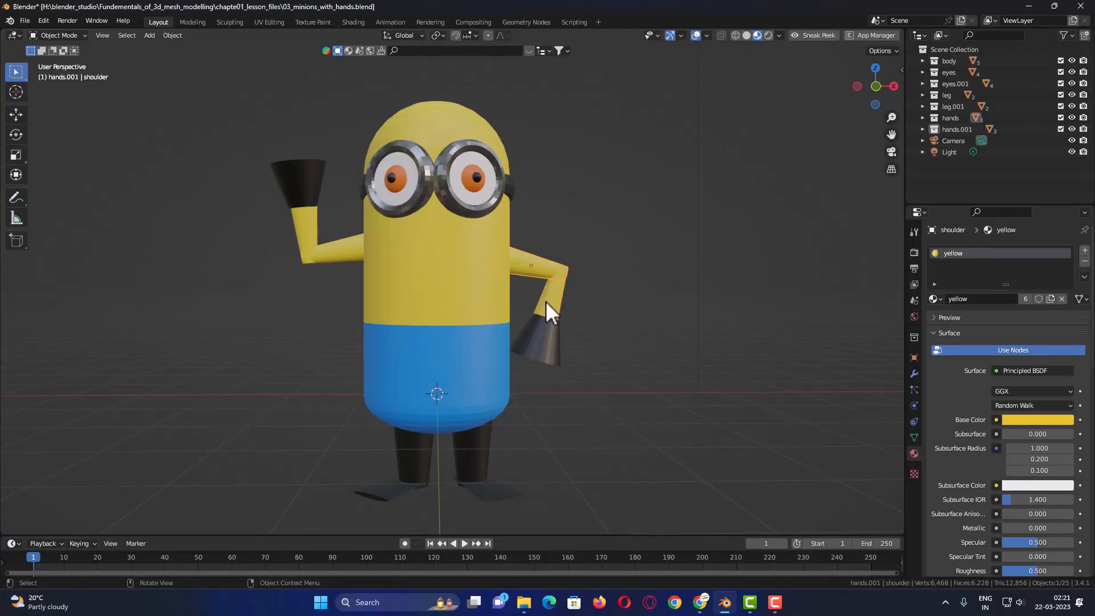
left_click(546, 311)
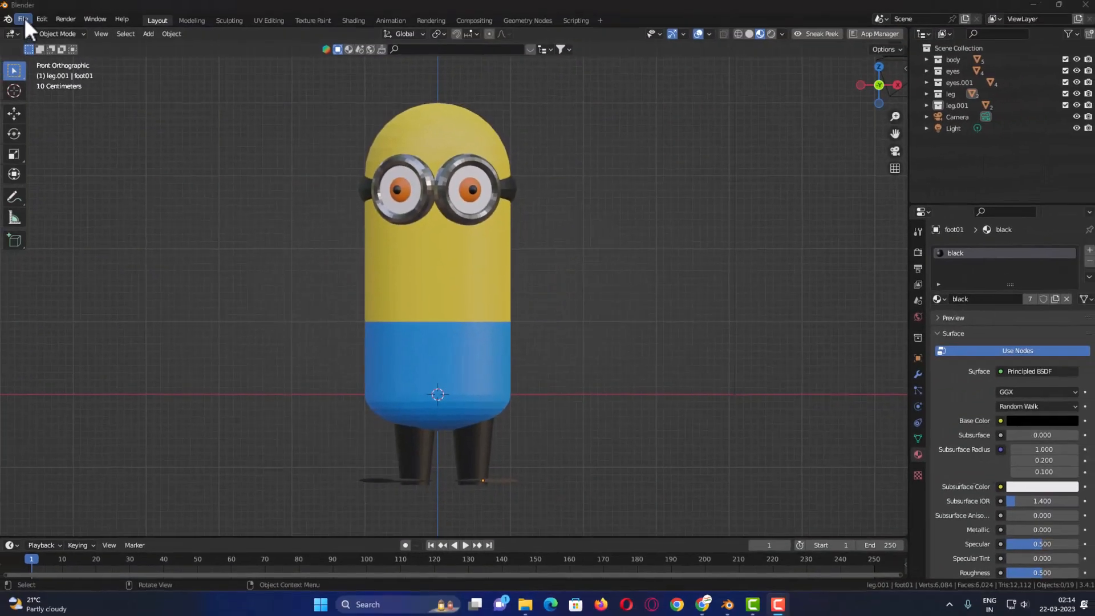
Step: Save the model with legs as a new file named 03_minions in the chapte01_lesson_files folder
left_click(23, 19)
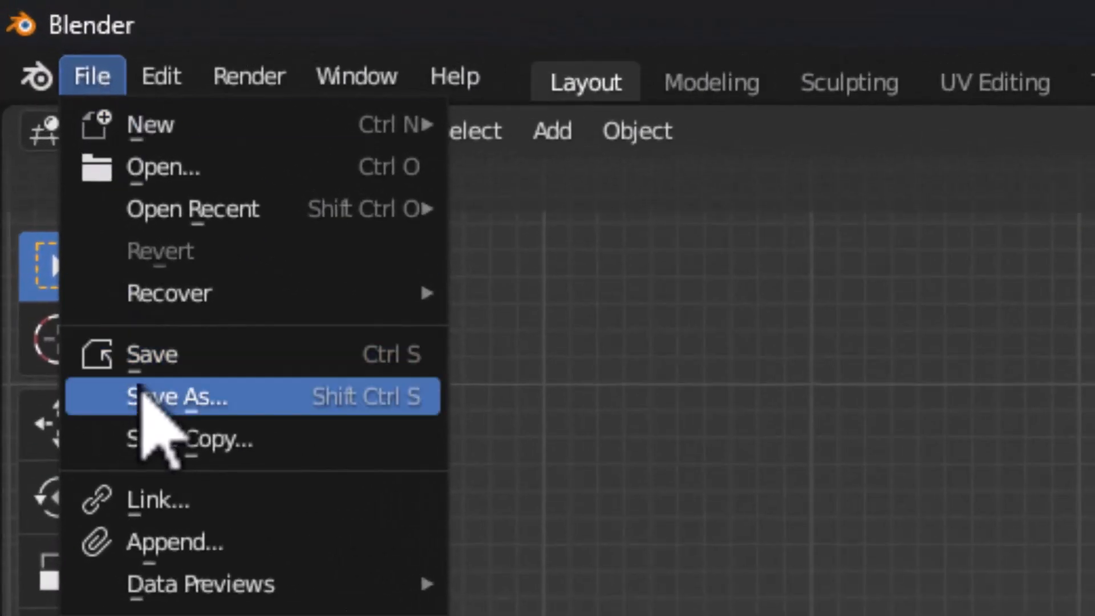
left_click(37, 103)
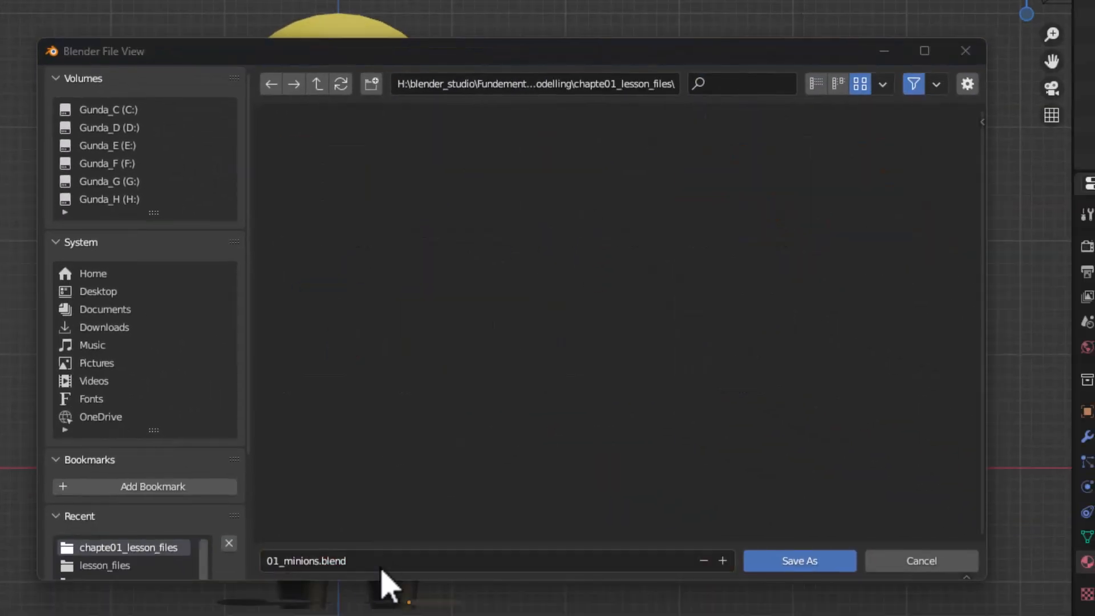
left_click(384, 560)
type("03")
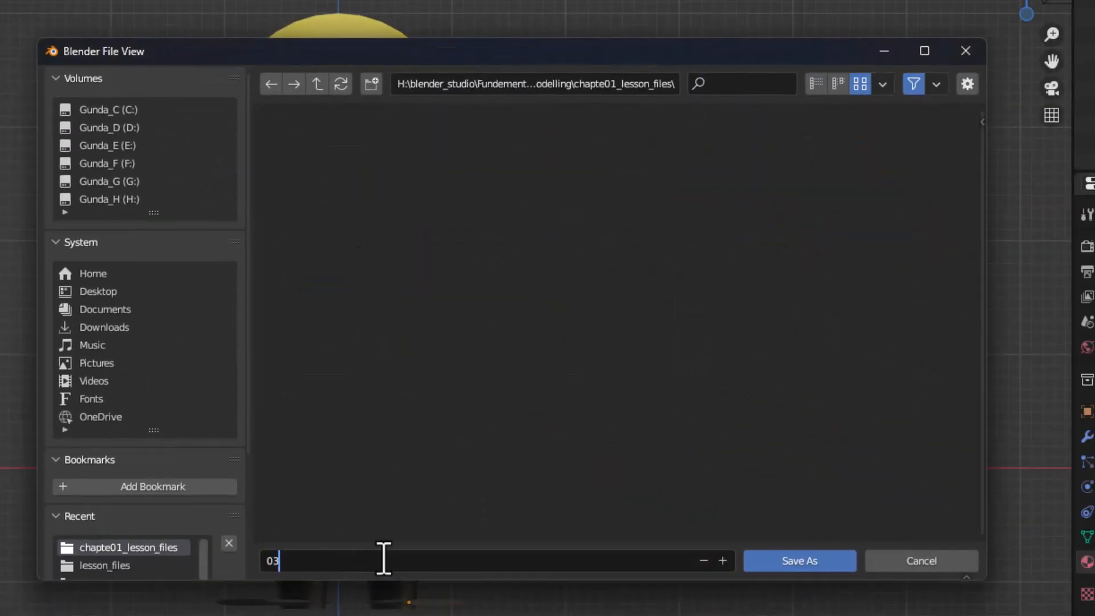
type("_minions")
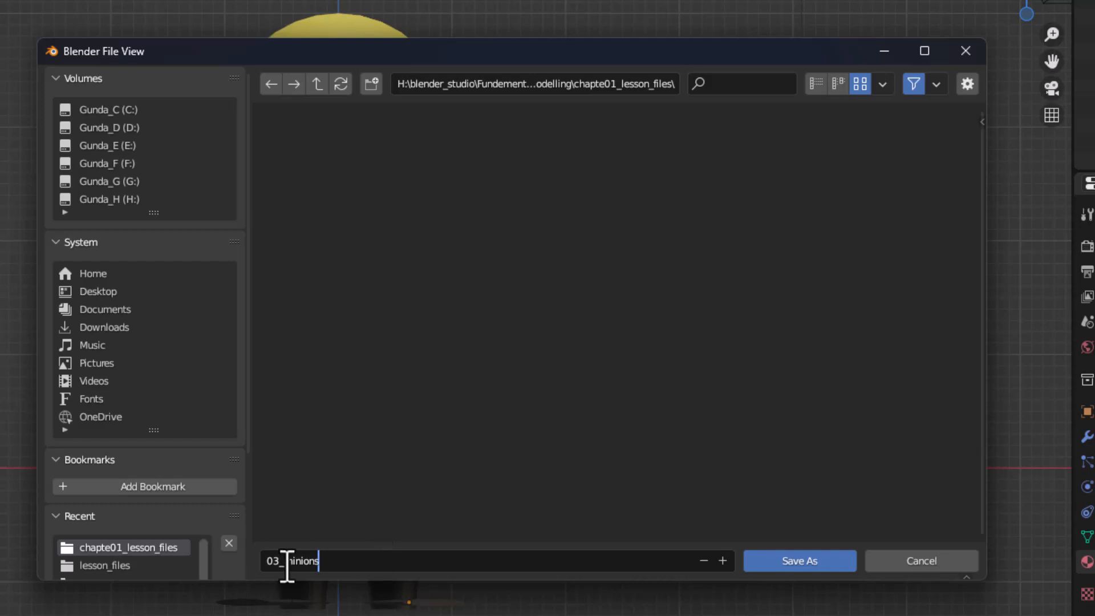
left_click(795, 562)
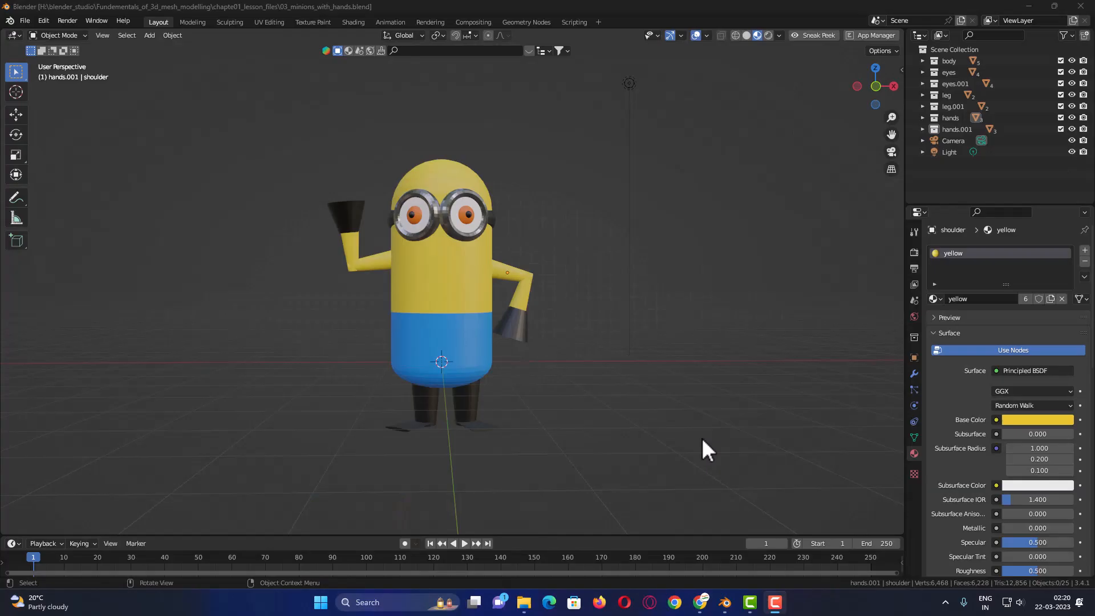
Step: Examine how the example minion's lowered arm is built from separate shoulder, hand and fingers objects, selecting each in turn
scroll(554, 314, "up", 3)
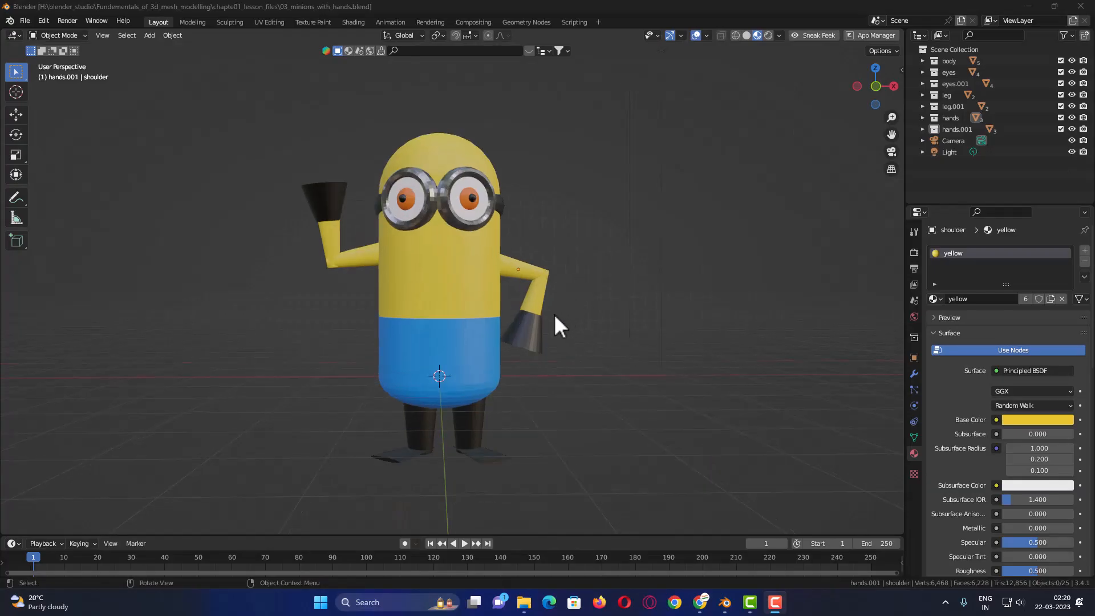
left_click(519, 259)
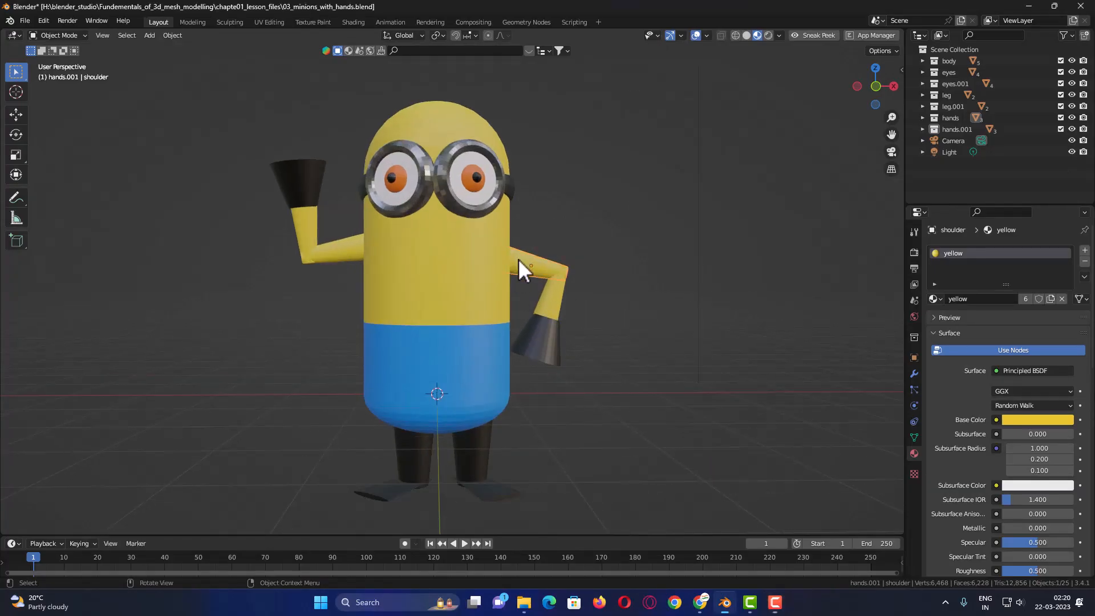
left_click(549, 308)
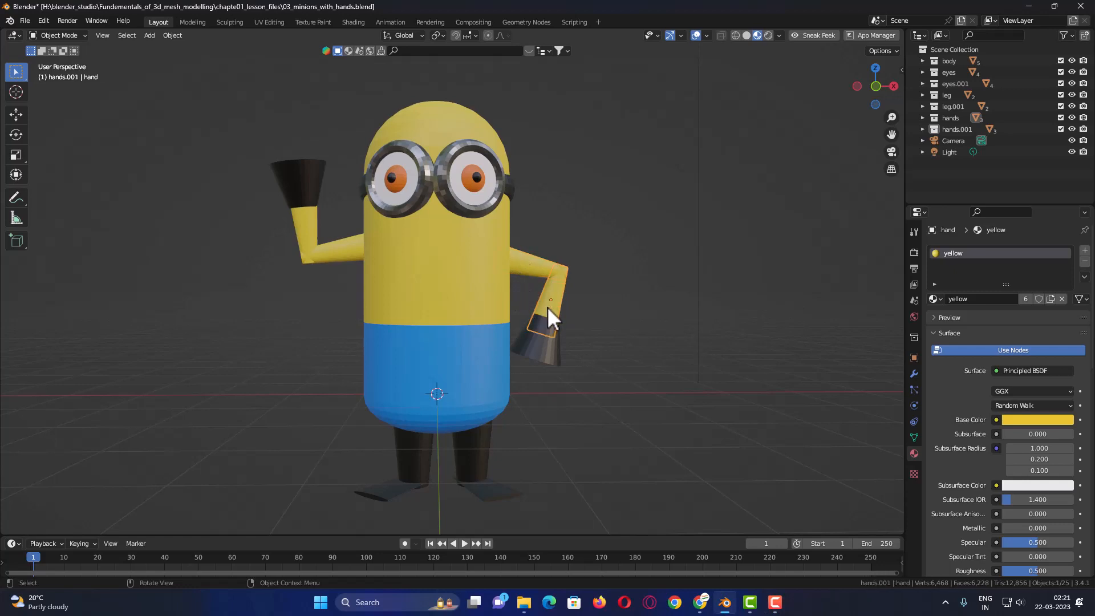
left_click(542, 348)
left_click(554, 303)
left_click(532, 266)
left_click(546, 302)
scroll(667, 322, "down", 1)
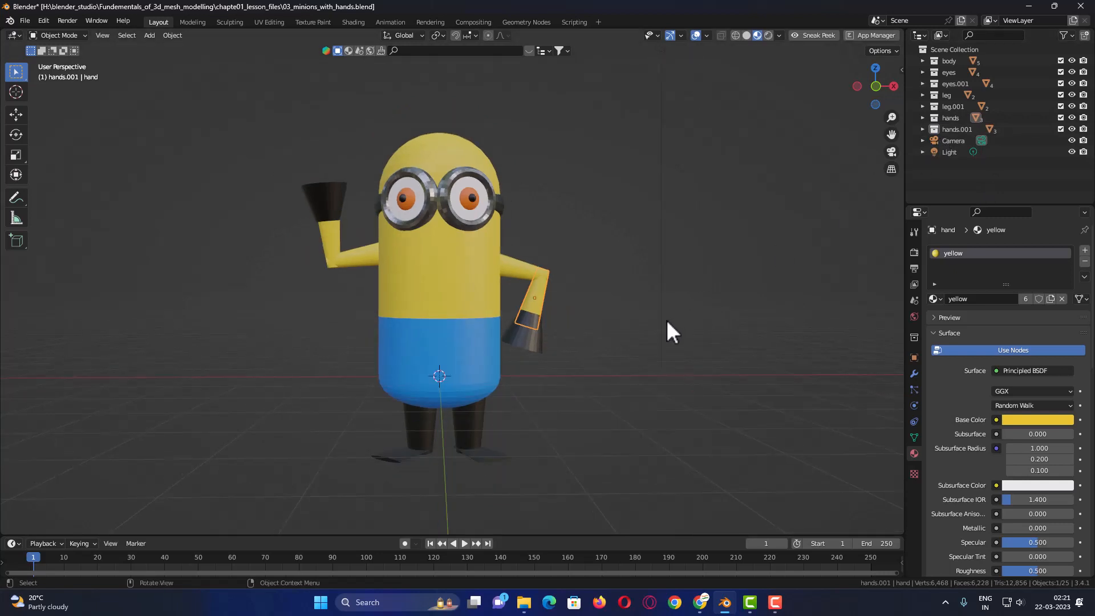